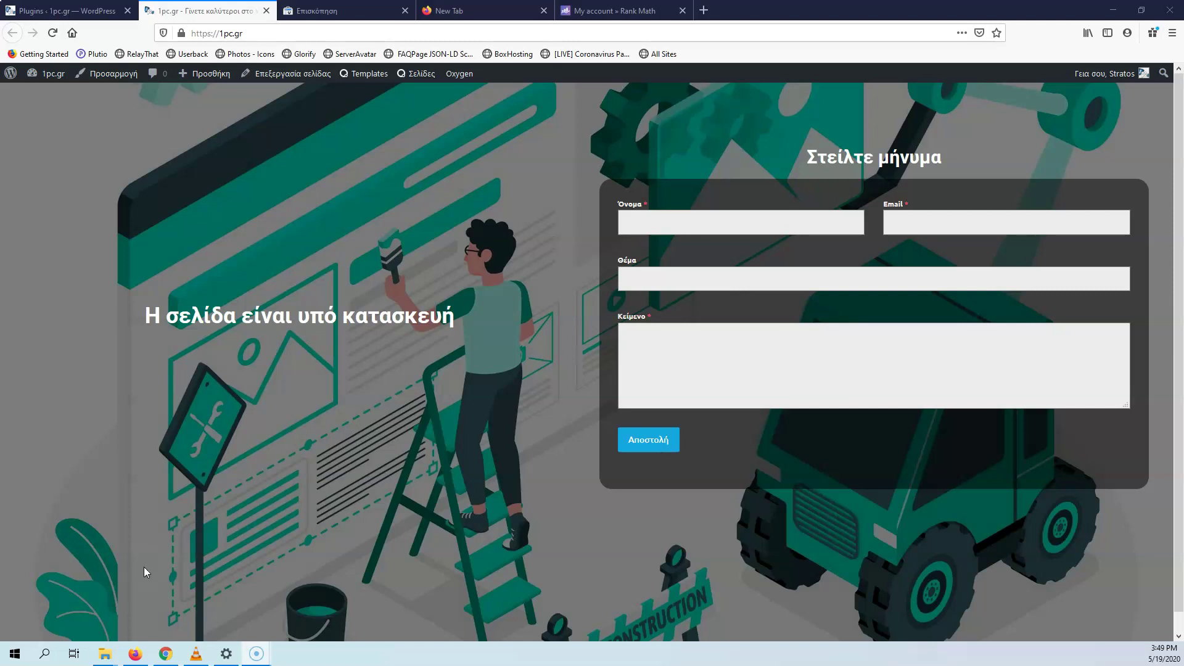
# Step: Switch to the WordPress admin of 1pc.gr and open the page for adding new plugins
pyautogui.click(60, 11)
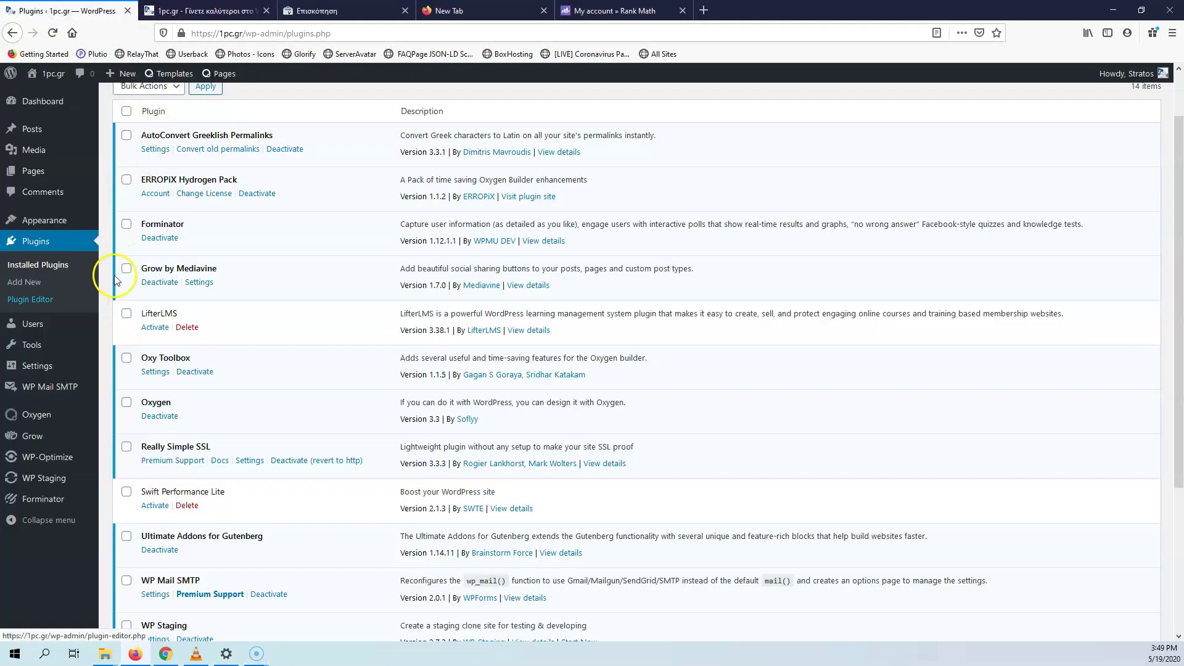
pyautogui.scroll(2, 493, 182)
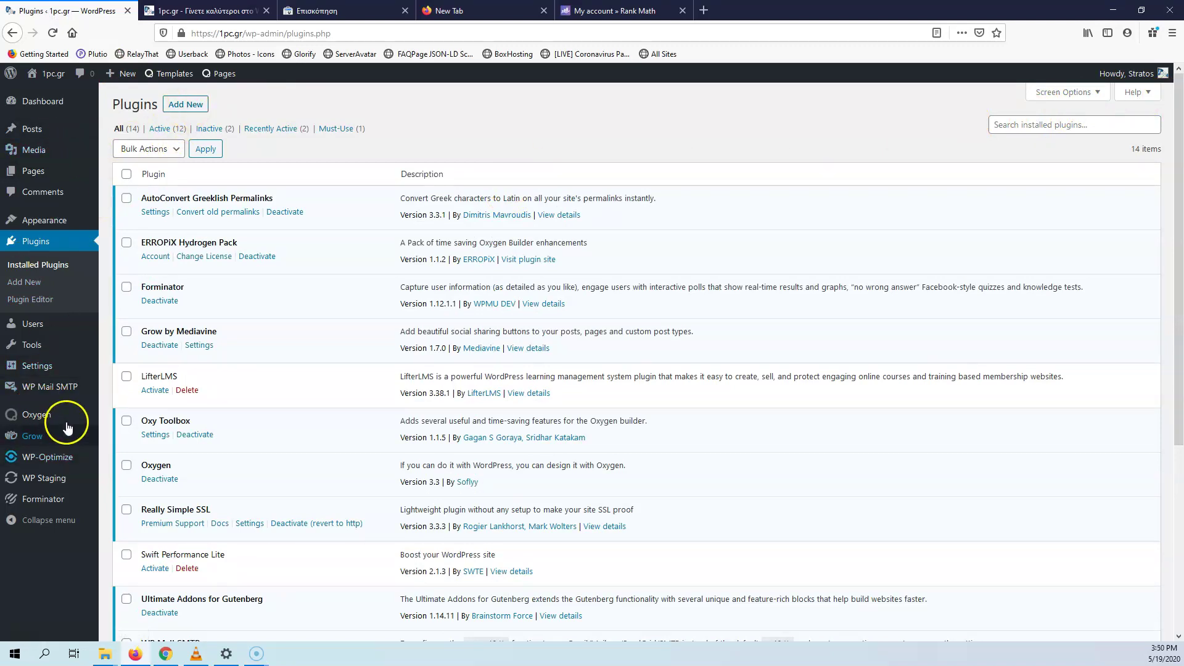
pyautogui.click(185, 104)
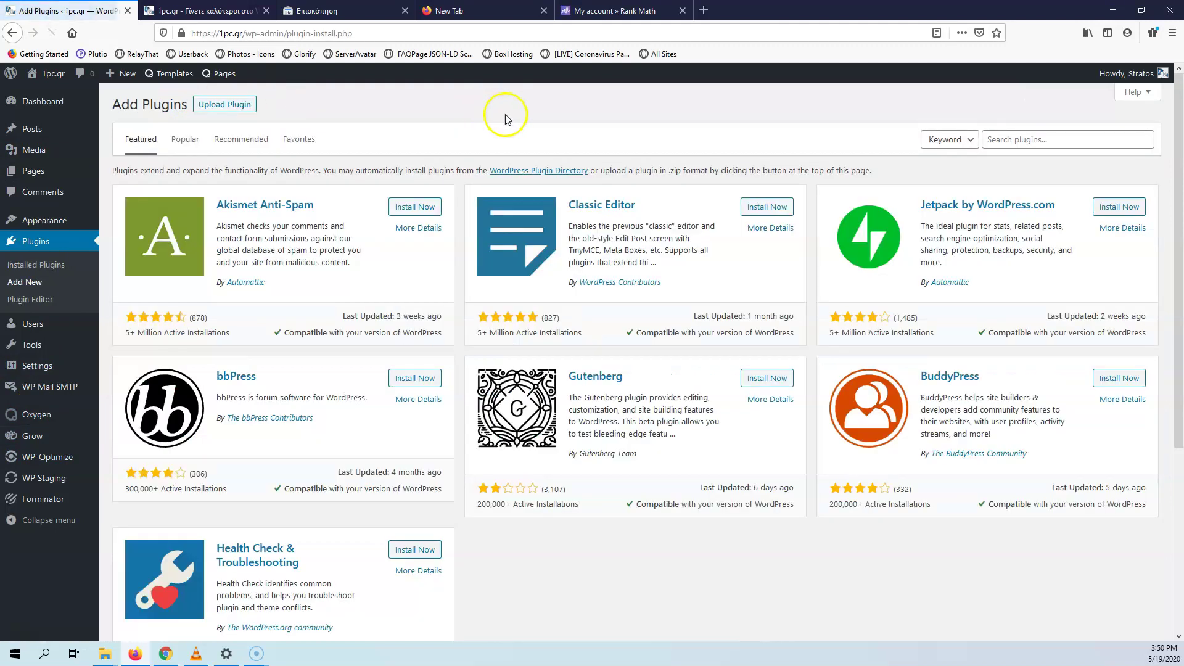
# Step: Search the plugin directory for "rank math"
pyautogui.click(1018, 139)
pyautogui.write('s')
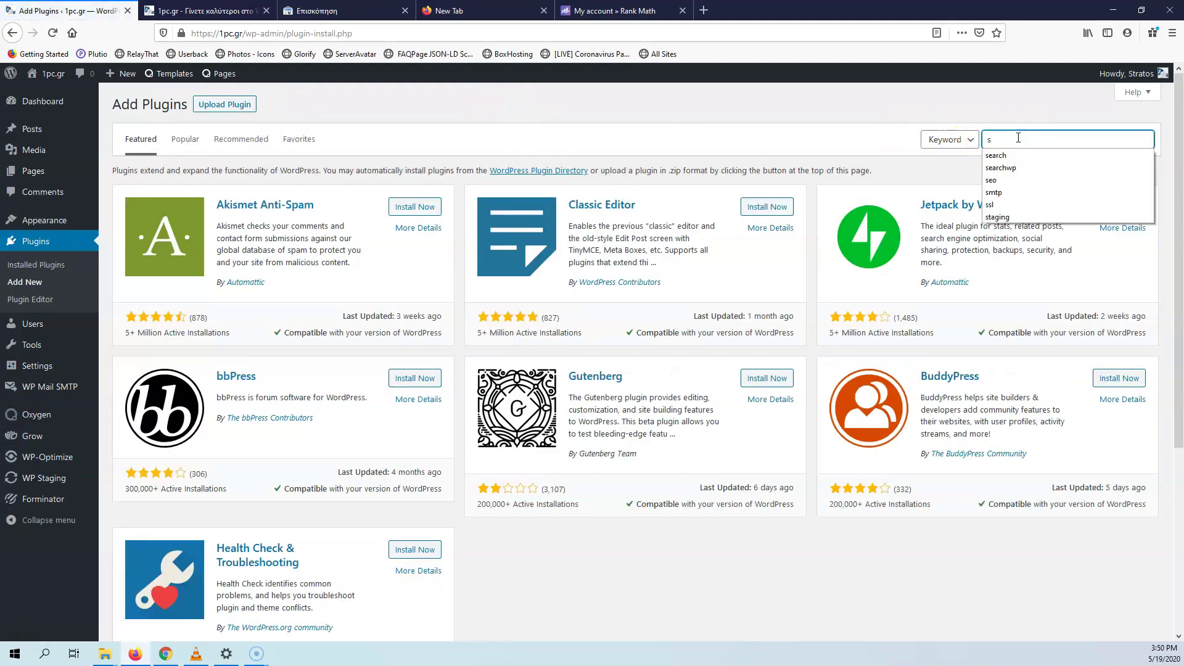
pyautogui.press('BackSpace')
pyautogui.write('renk')
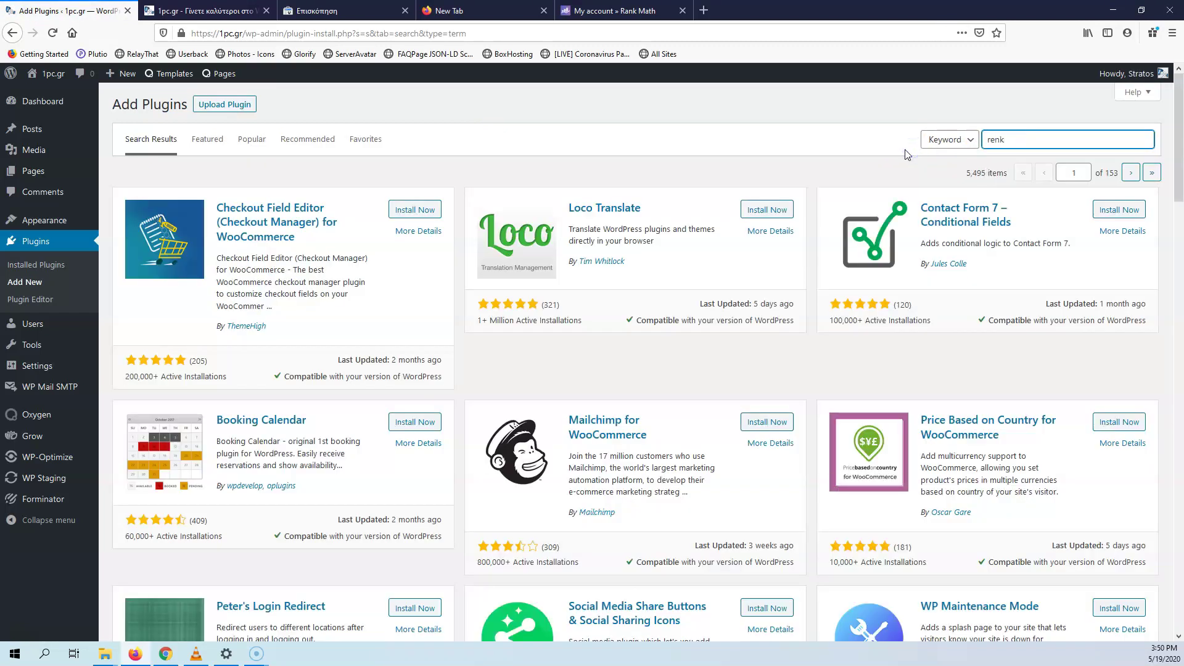
pyautogui.press('BackSpace')
pyautogui.press('BackSpace')
pyautogui.press('BackSpace')
pyautogui.press('BackSpace')
pyautogui.press('BackSpace')
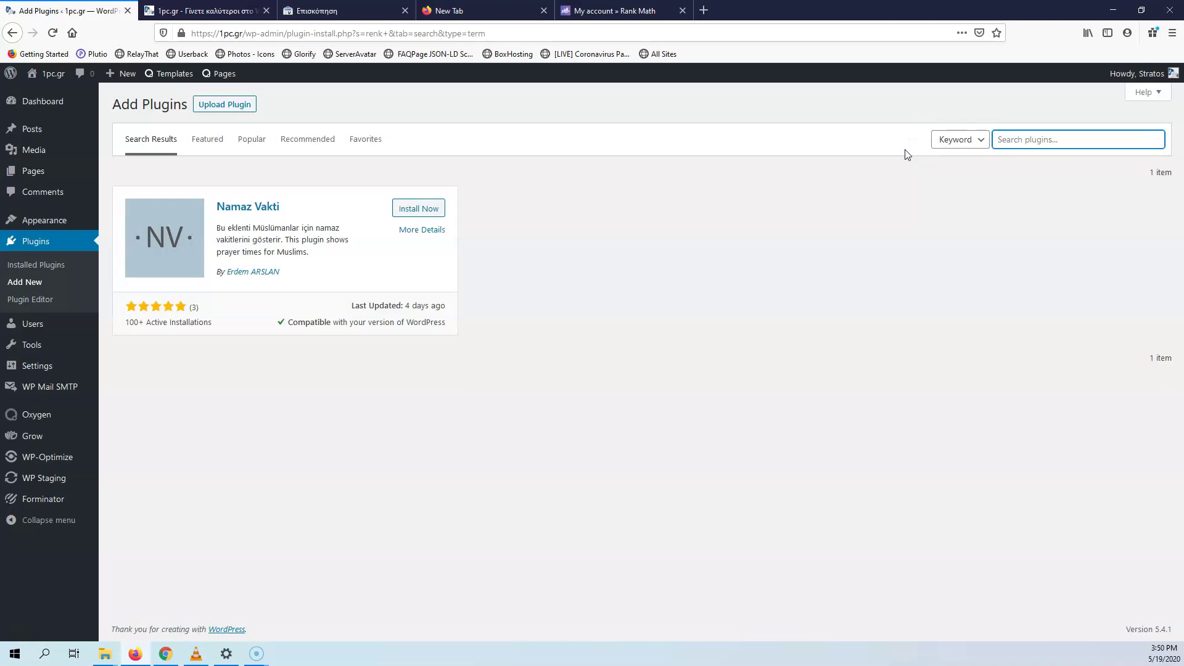
pyautogui.write('rank math')
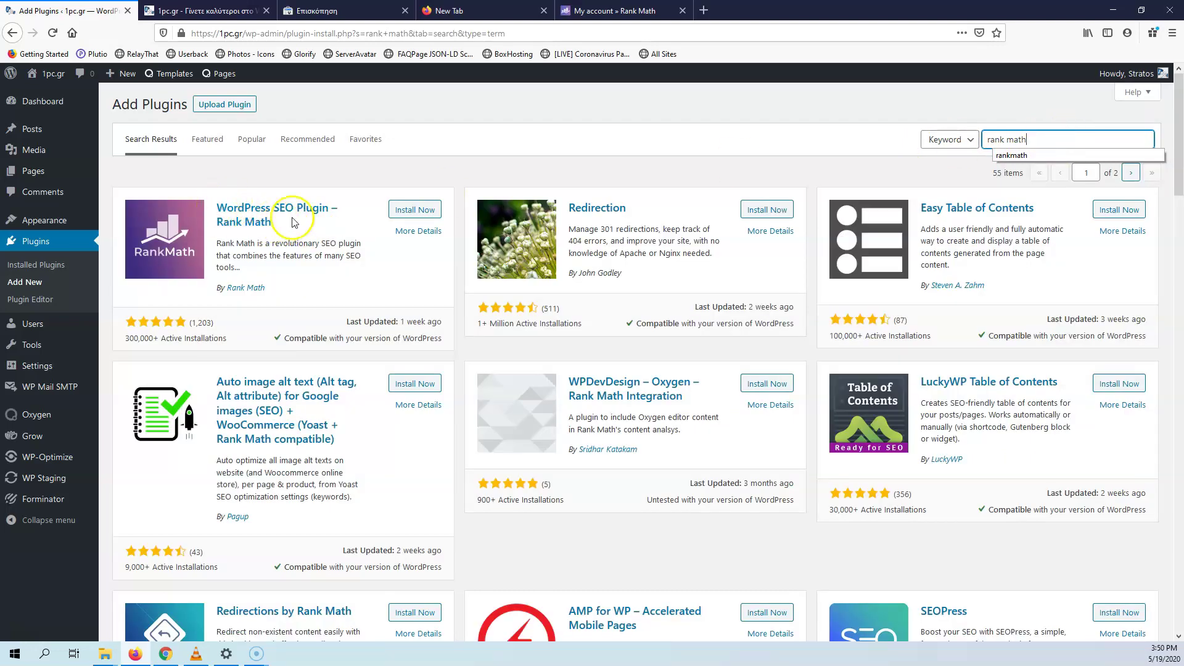
# Step: Install and activate the WordPress SEO Plugin – Rank Math
pyautogui.click(417, 216)
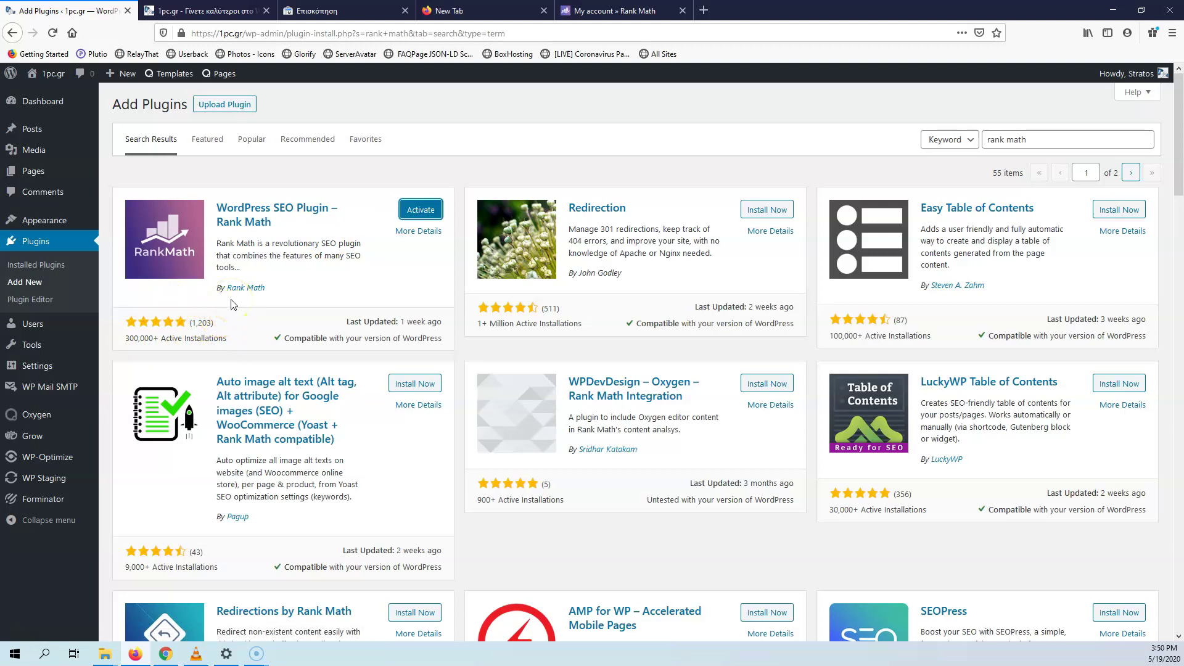
pyautogui.click(417, 217)
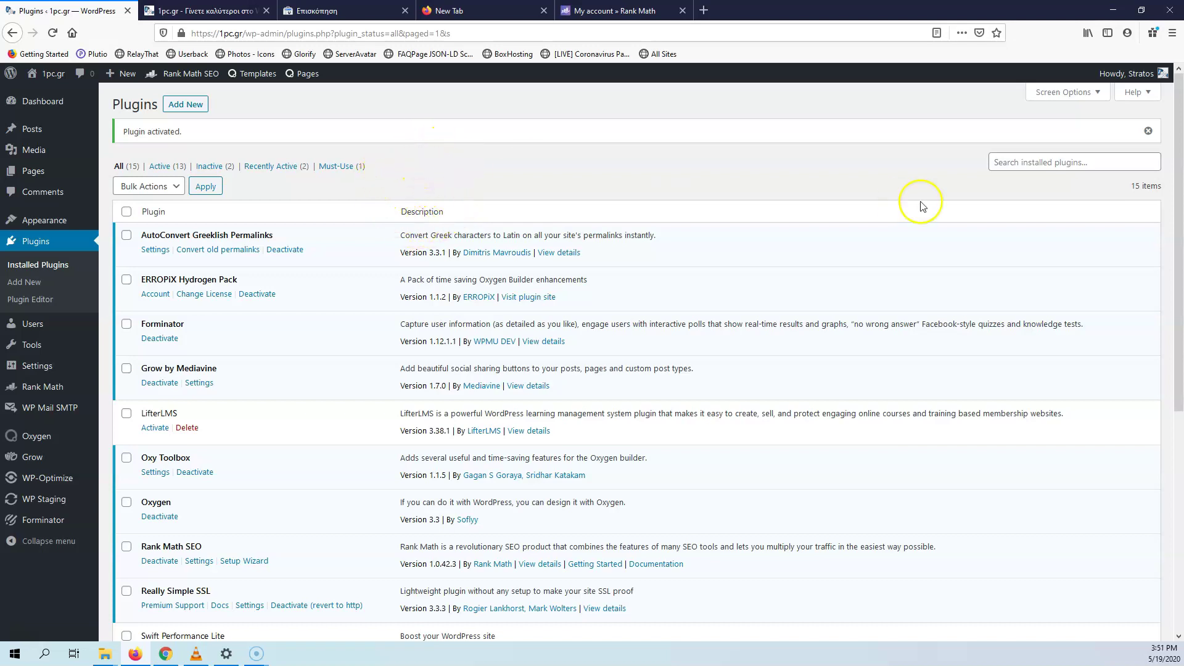
pyautogui.click(1033, 162)
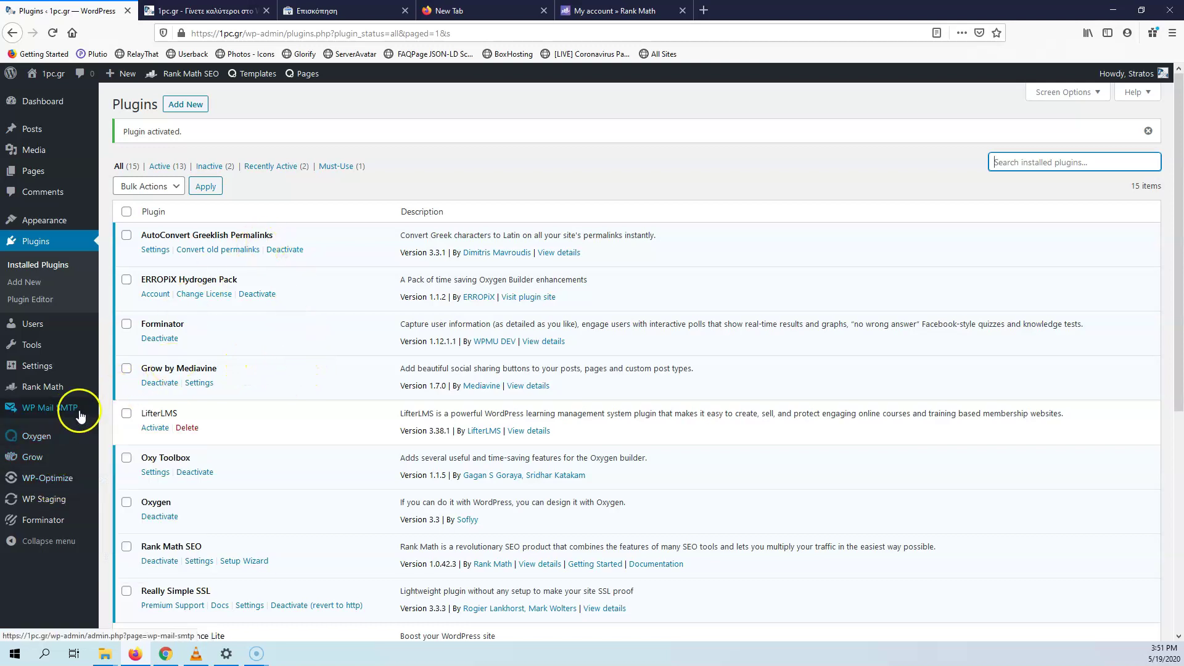
# Step: Search for "site kit" among the new plugins, and install and activate Site Kit by Google
pyautogui.click(199, 105)
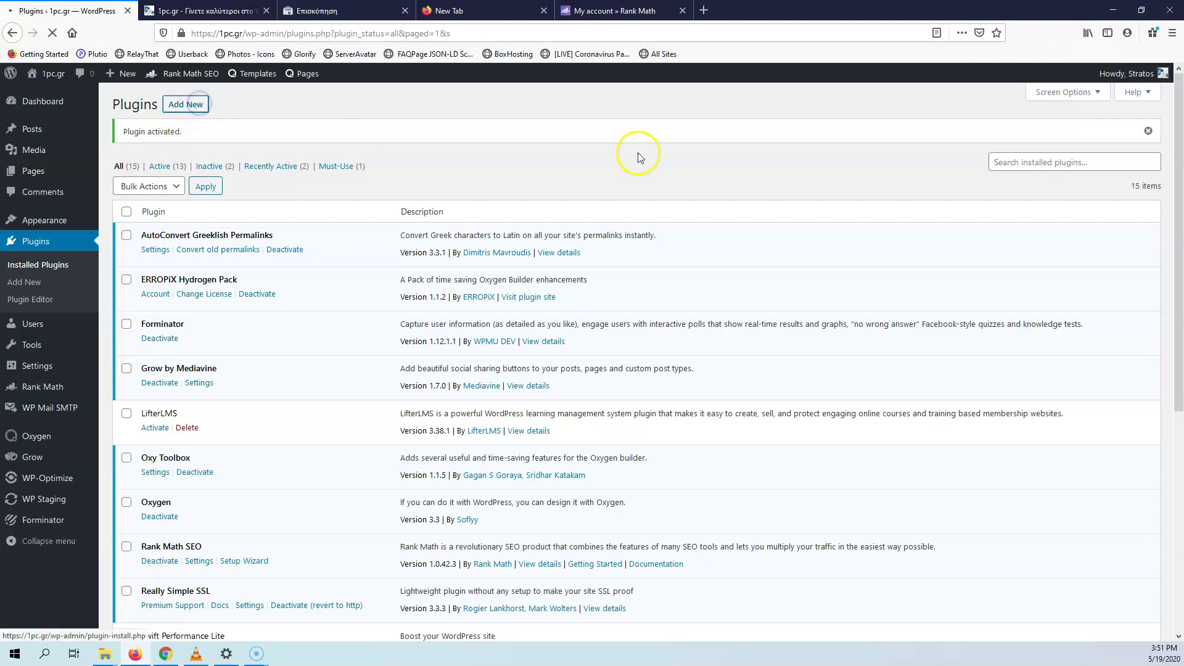
pyautogui.click(1008, 138)
pyautogui.write('site ki')
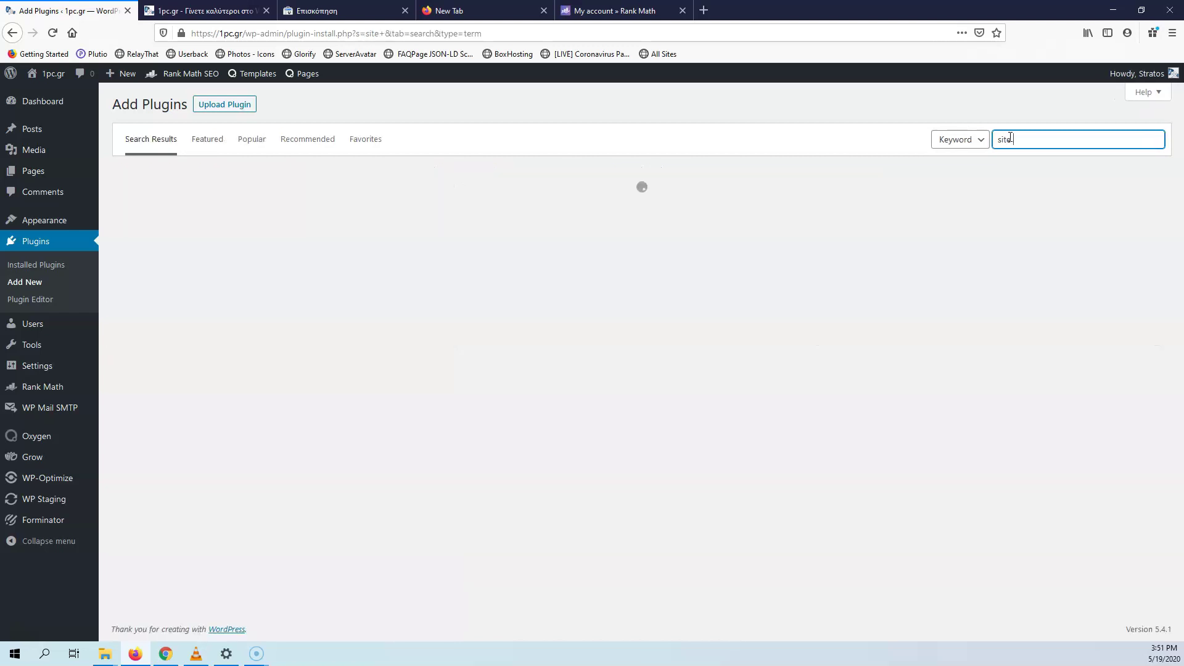
pyautogui.write('t')
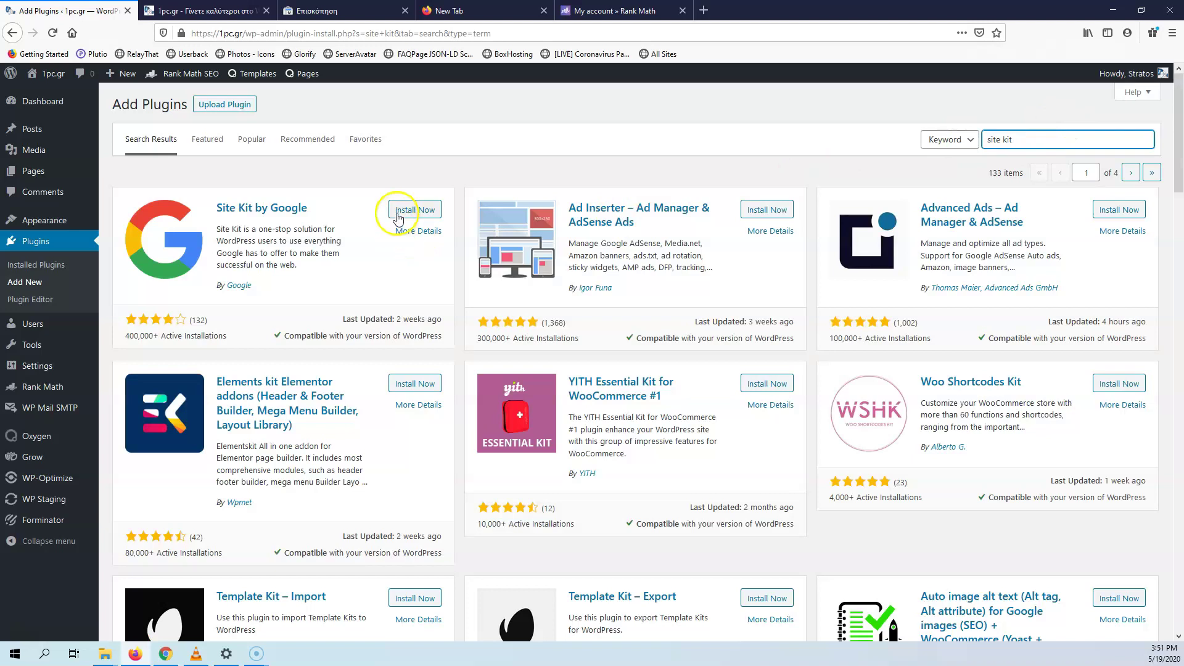
pyautogui.click(408, 210)
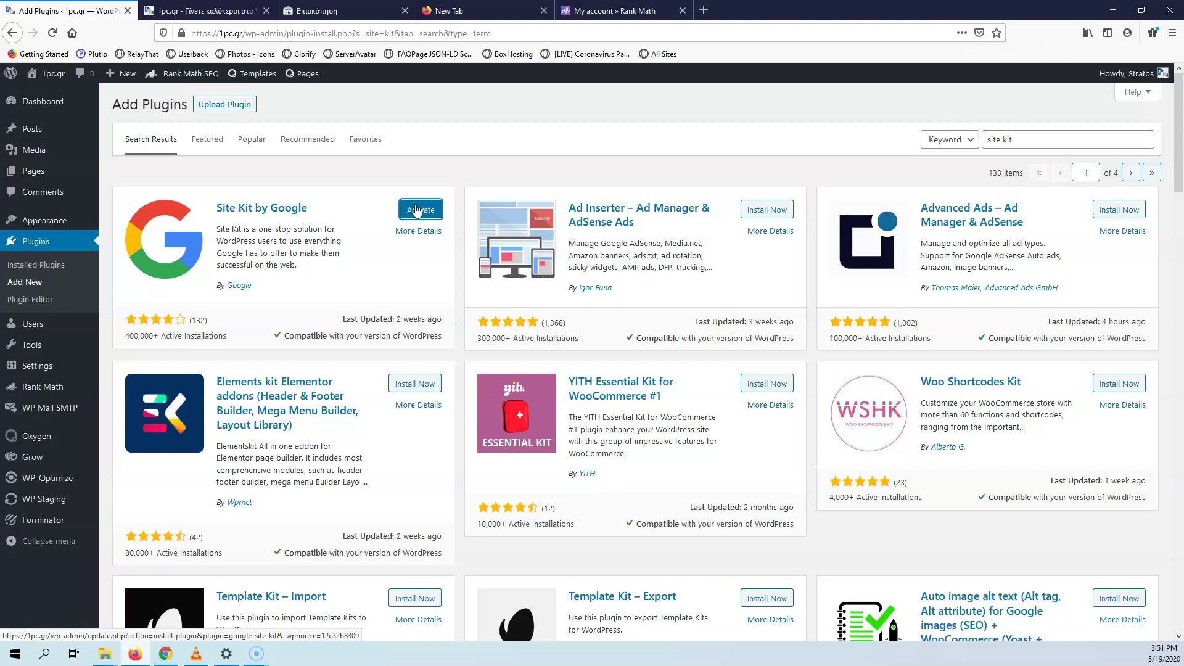
pyautogui.click(418, 210)
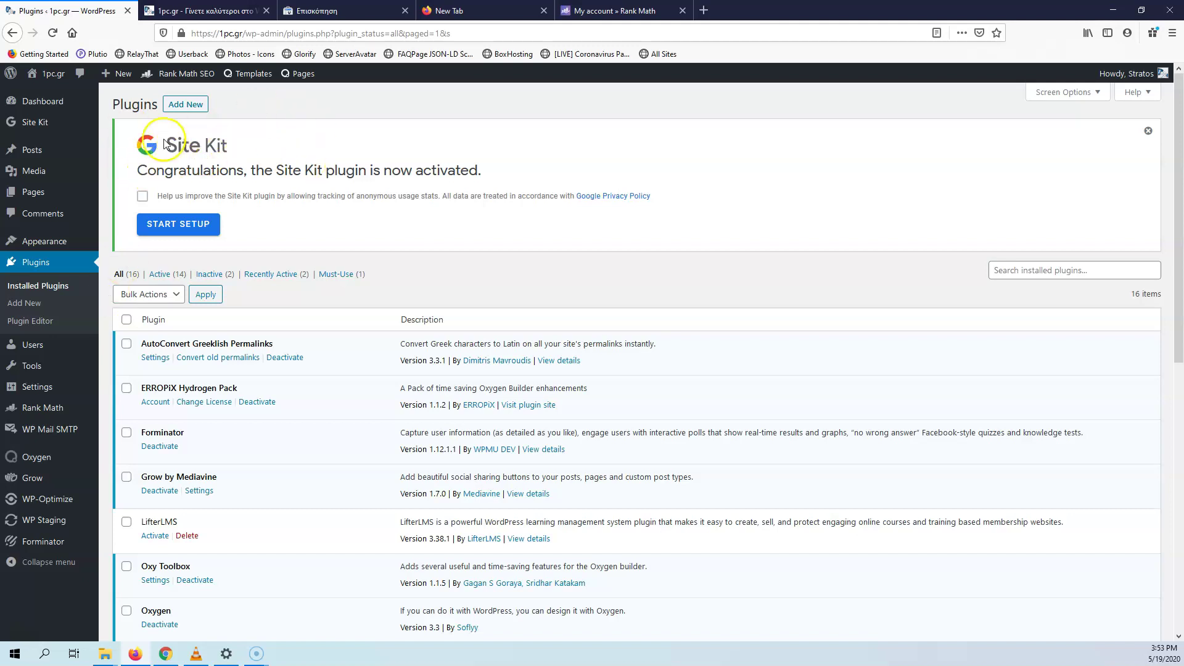
# Step: Set up Site Kit with the site owner's Google account, allowing the requested access and adding 1pc.gr to Search Console
pyautogui.click(185, 226)
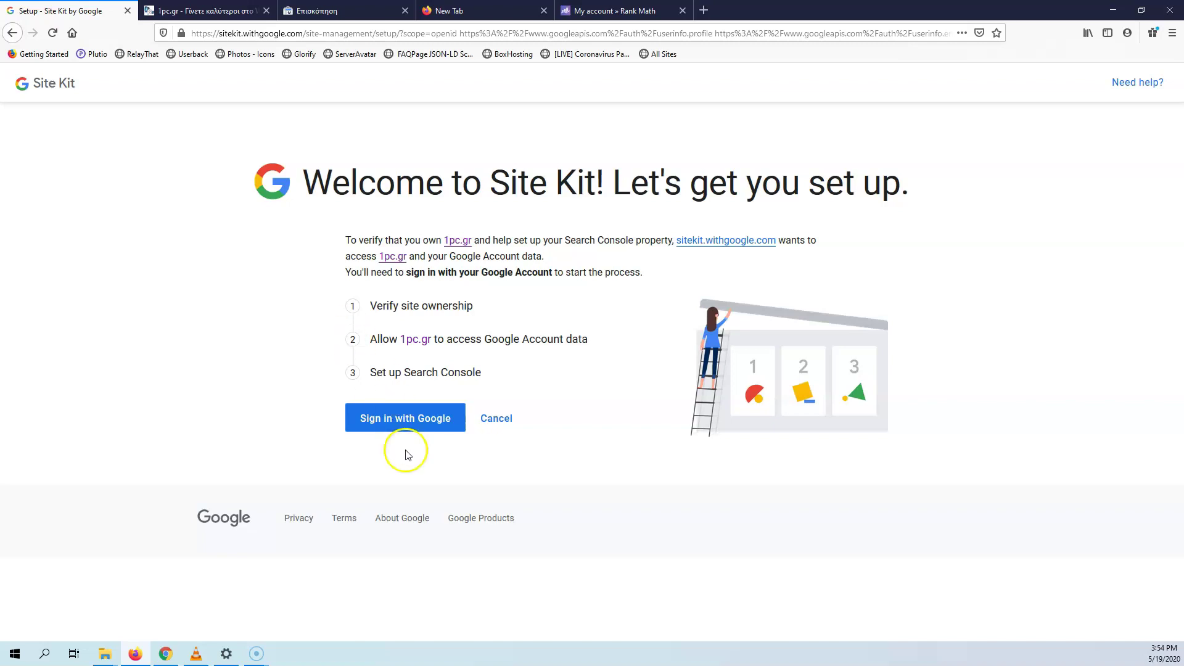
pyautogui.click(409, 423)
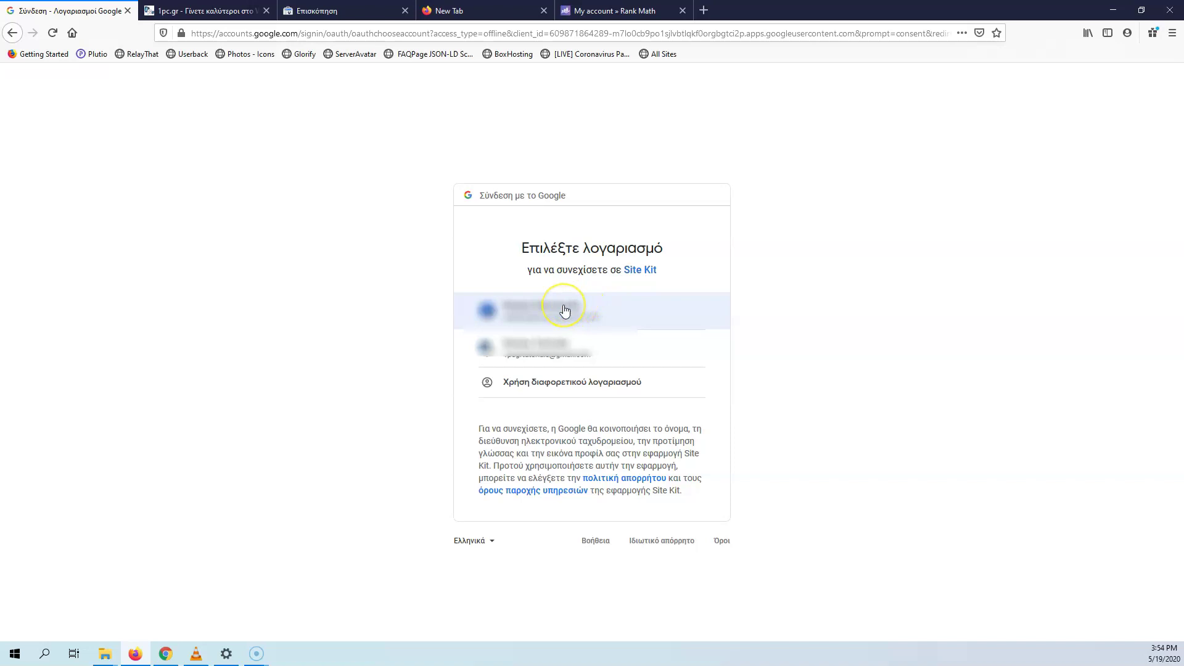
pyautogui.click(583, 312)
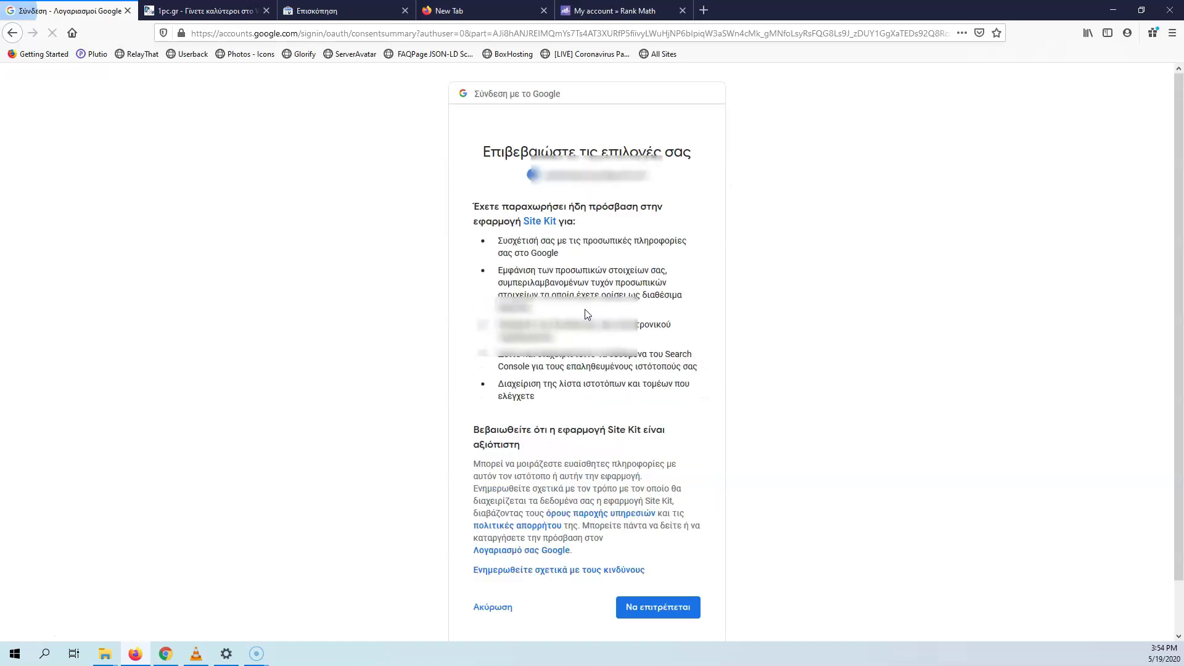
pyautogui.click(662, 608)
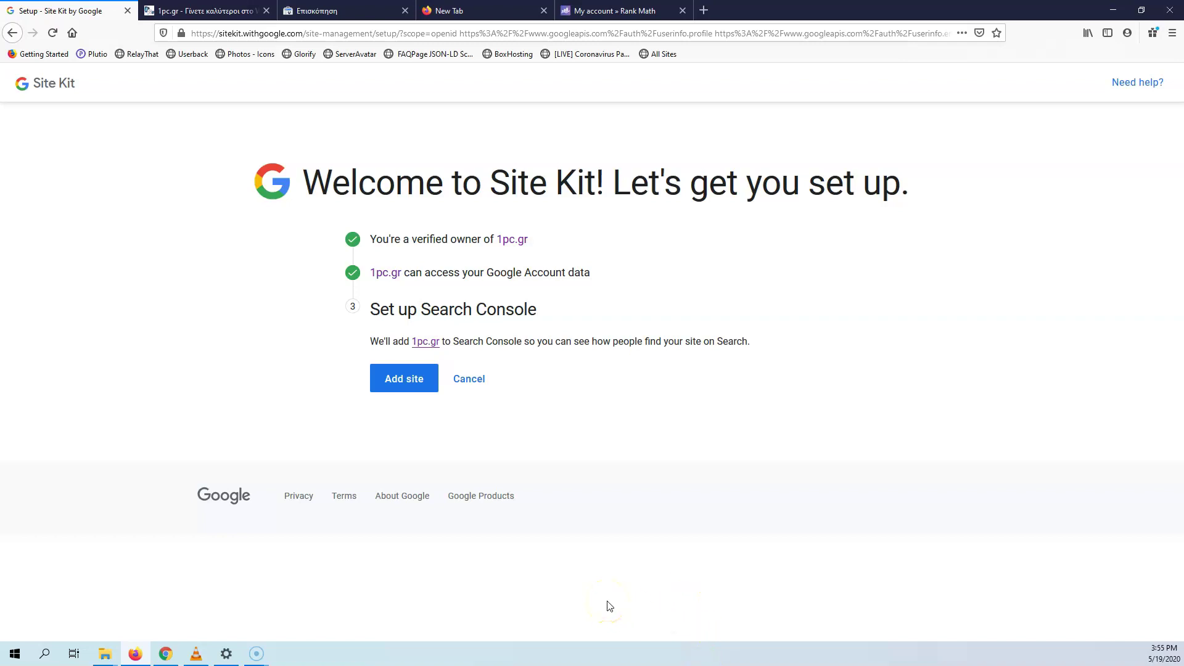
pyautogui.click(393, 382)
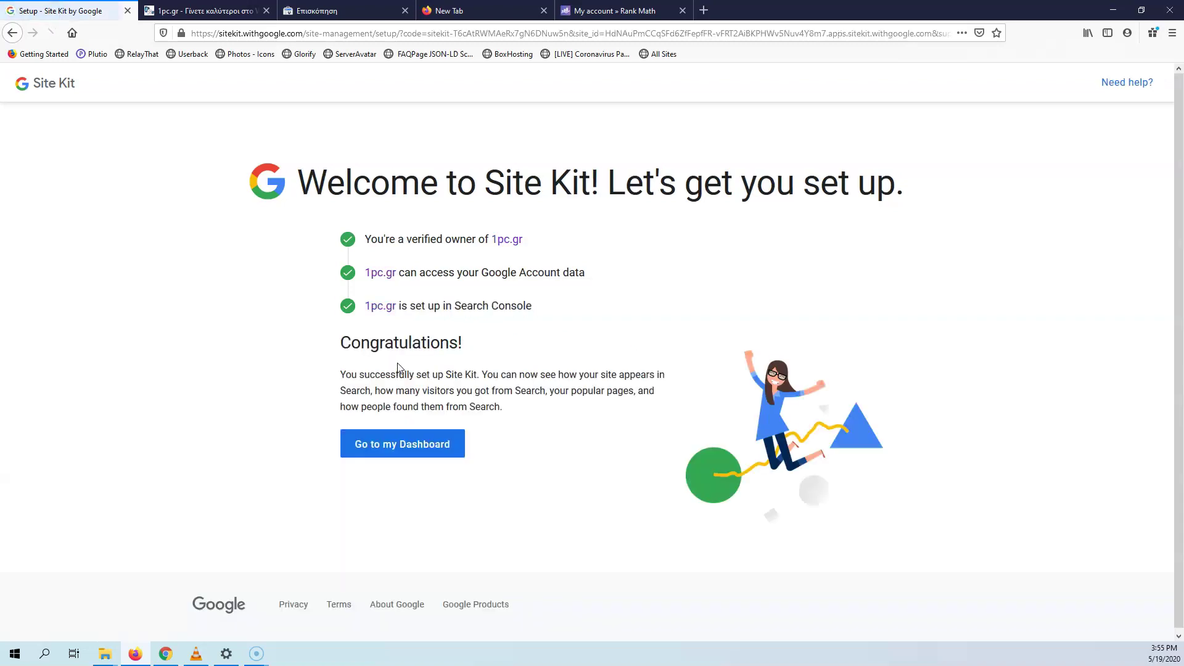
pyautogui.click(390, 452)
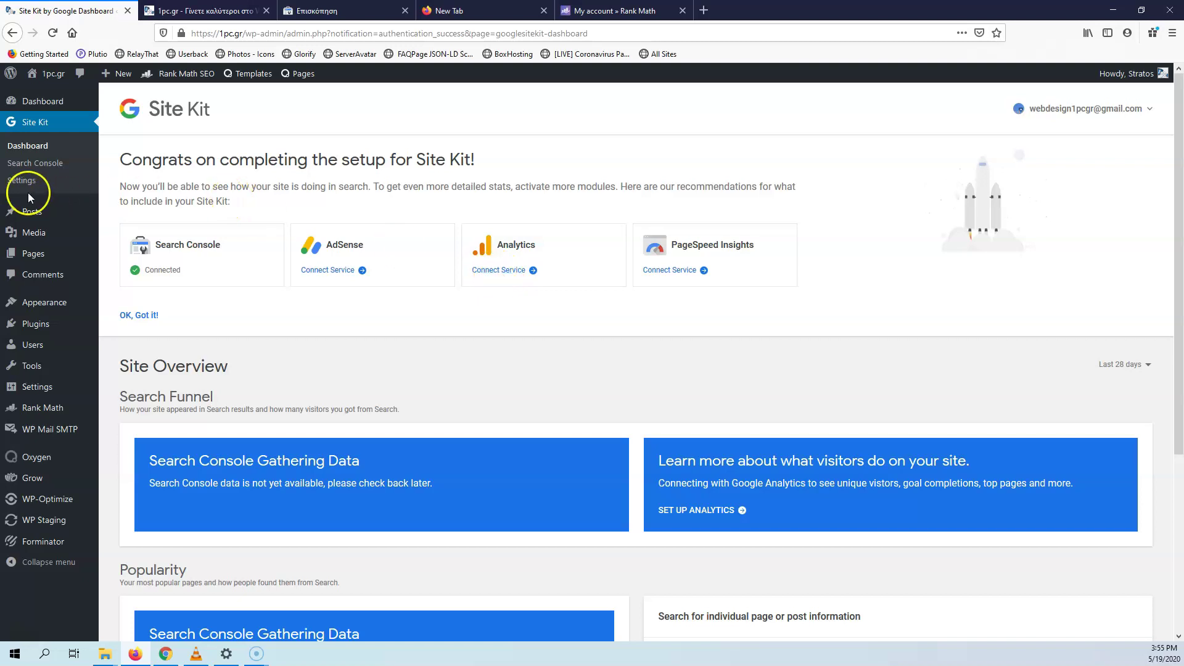
# Step: Connect the Analytics service to Site Kit and allow the requested access with the same Google account
pyautogui.click(501, 272)
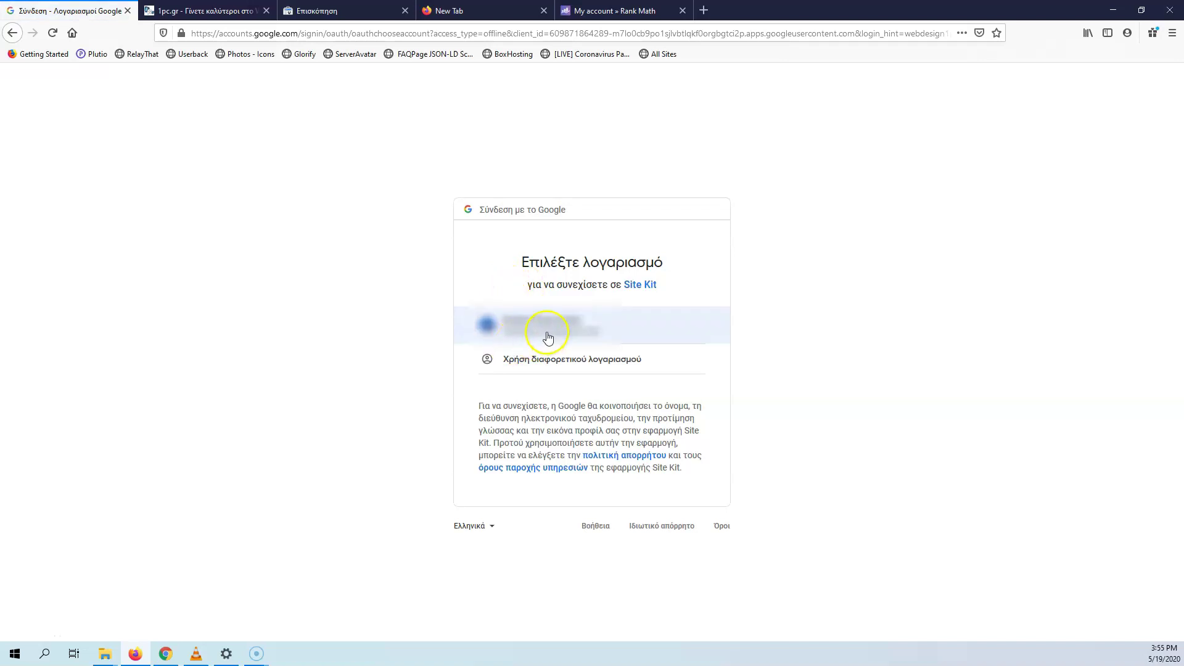
pyautogui.click(547, 337)
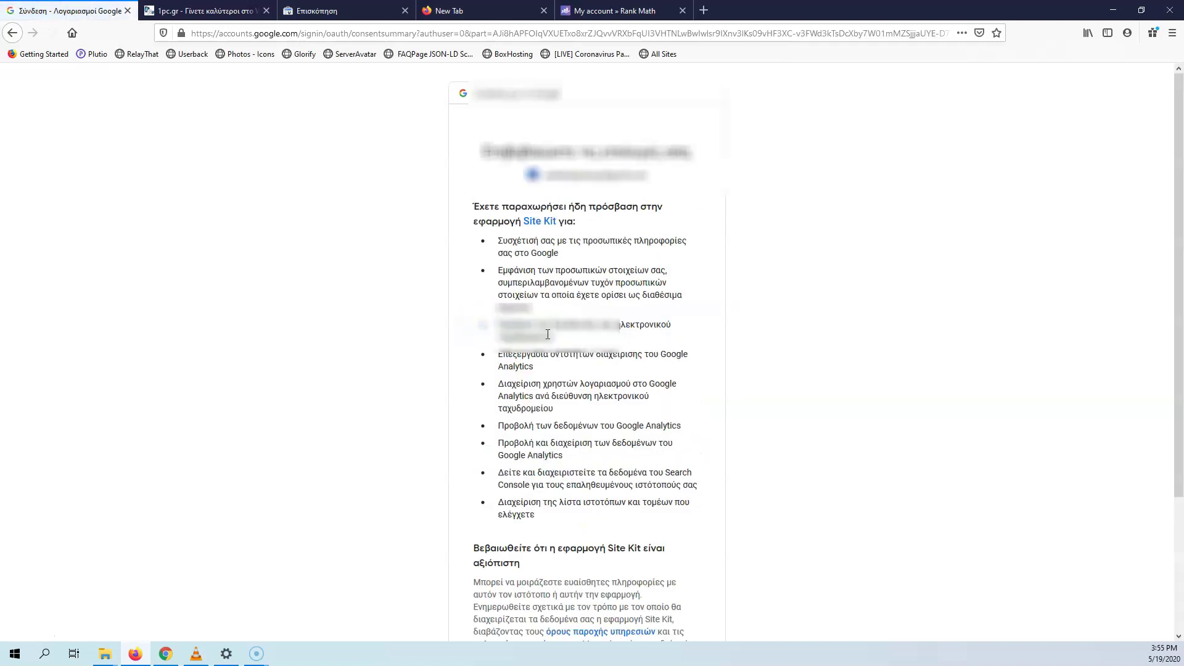
pyautogui.scroll(-3, 671, 432)
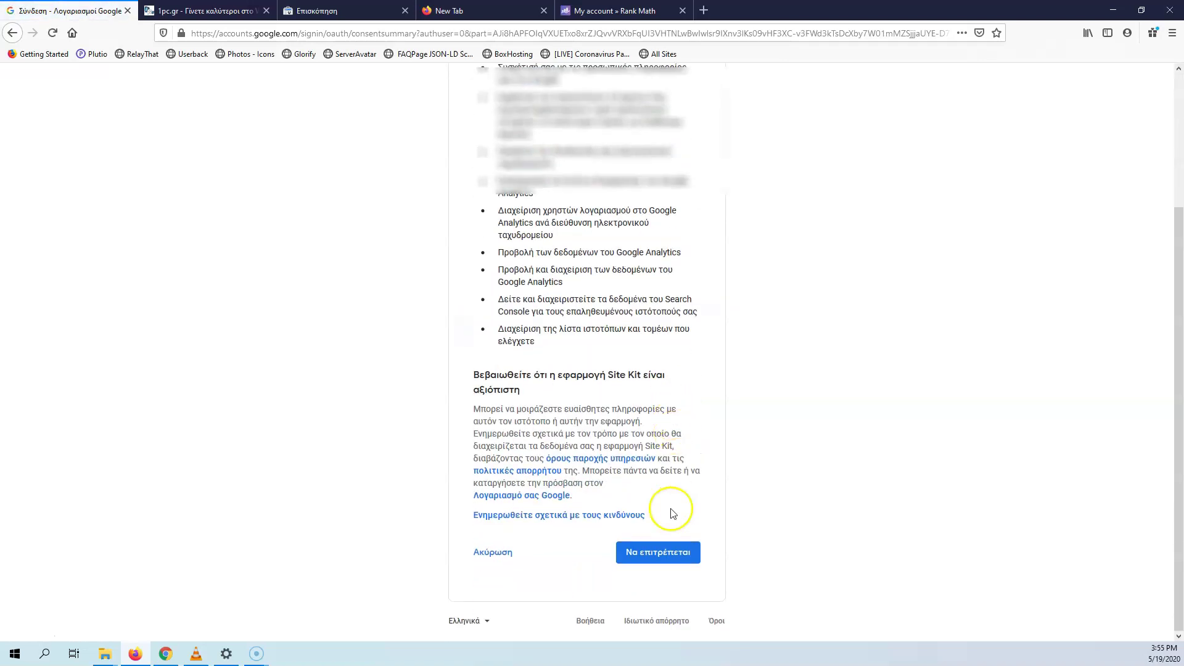
pyautogui.click(665, 552)
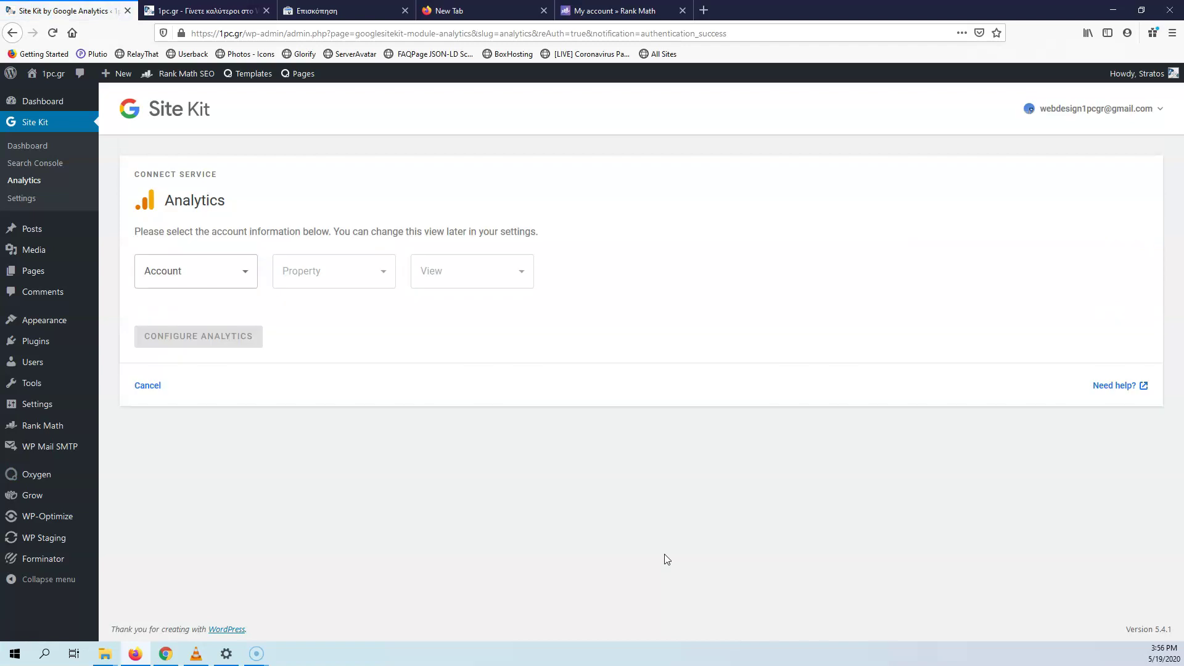
# Step: Configure Analytics with the DesignWeb account and the "Set up a new property" option
pyautogui.click(201, 276)
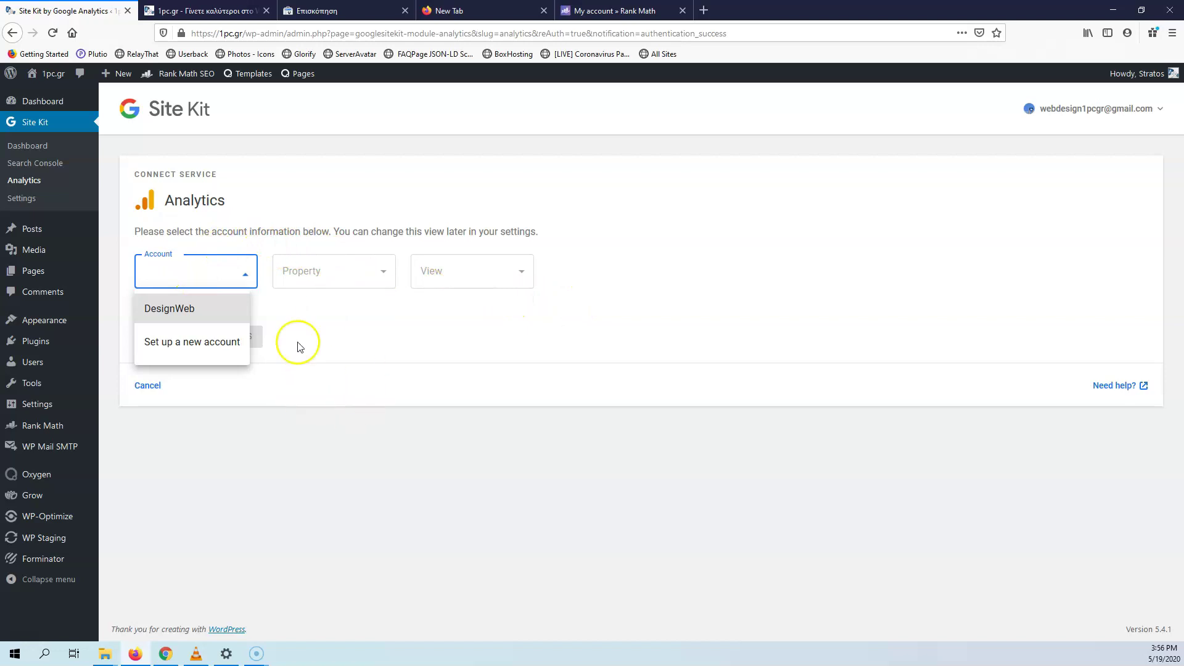
pyautogui.click(170, 308)
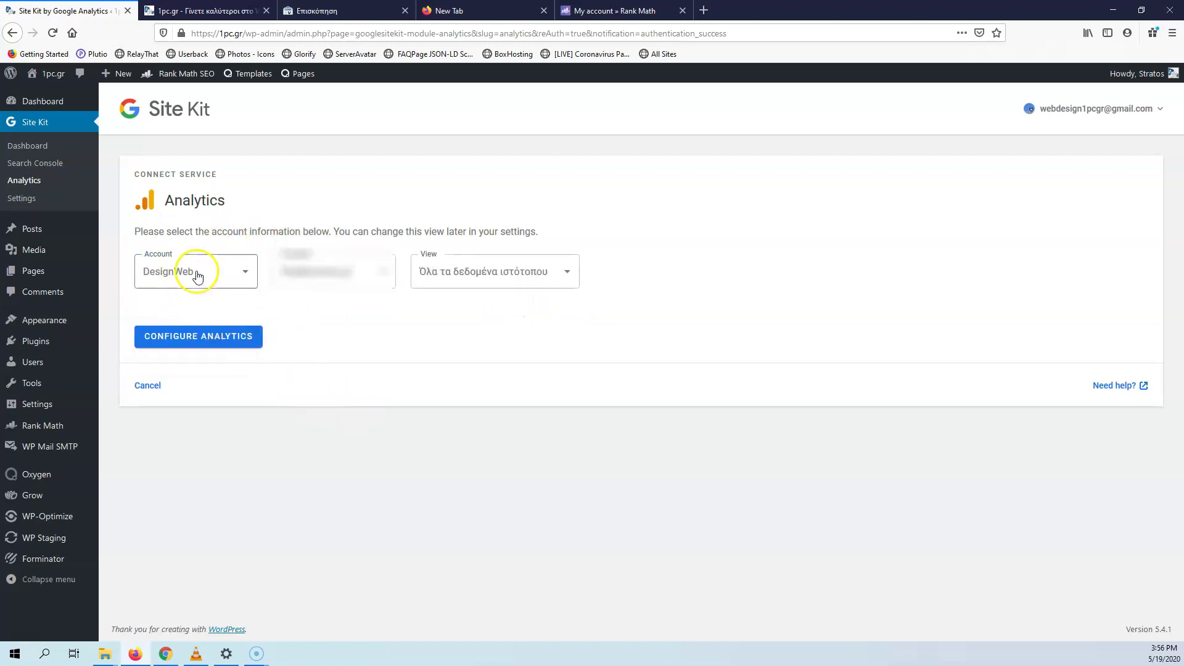
pyautogui.click(324, 272)
pyautogui.click(325, 446)
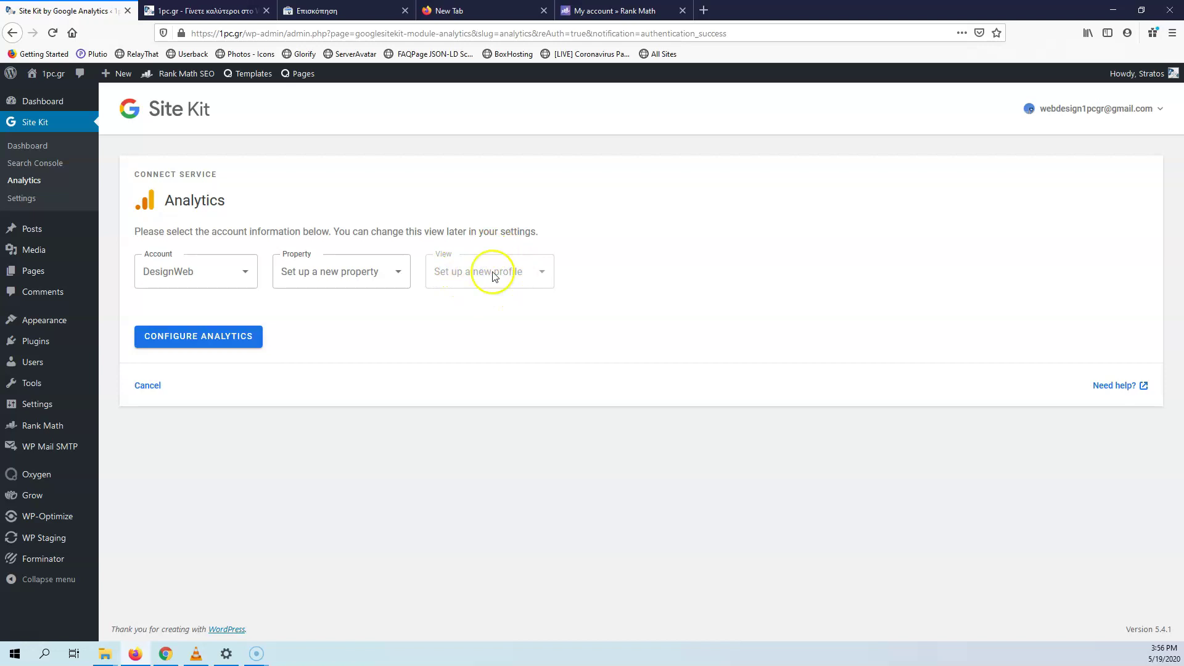
pyautogui.click(229, 343)
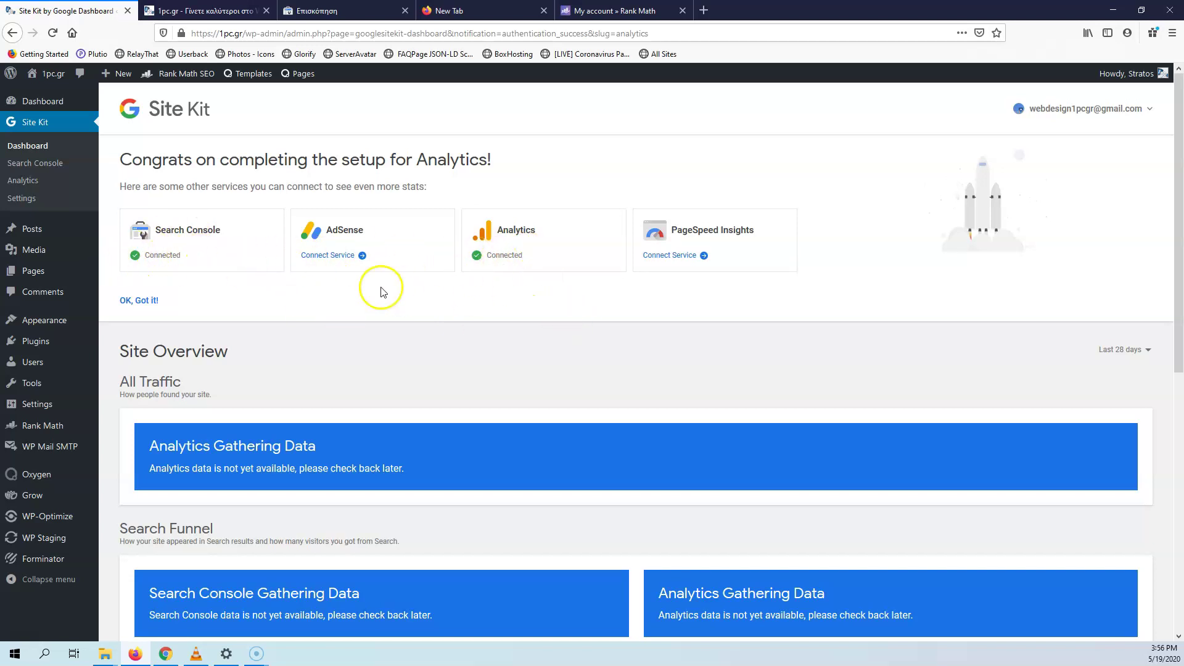
pyautogui.scroll(-2, 370, 285)
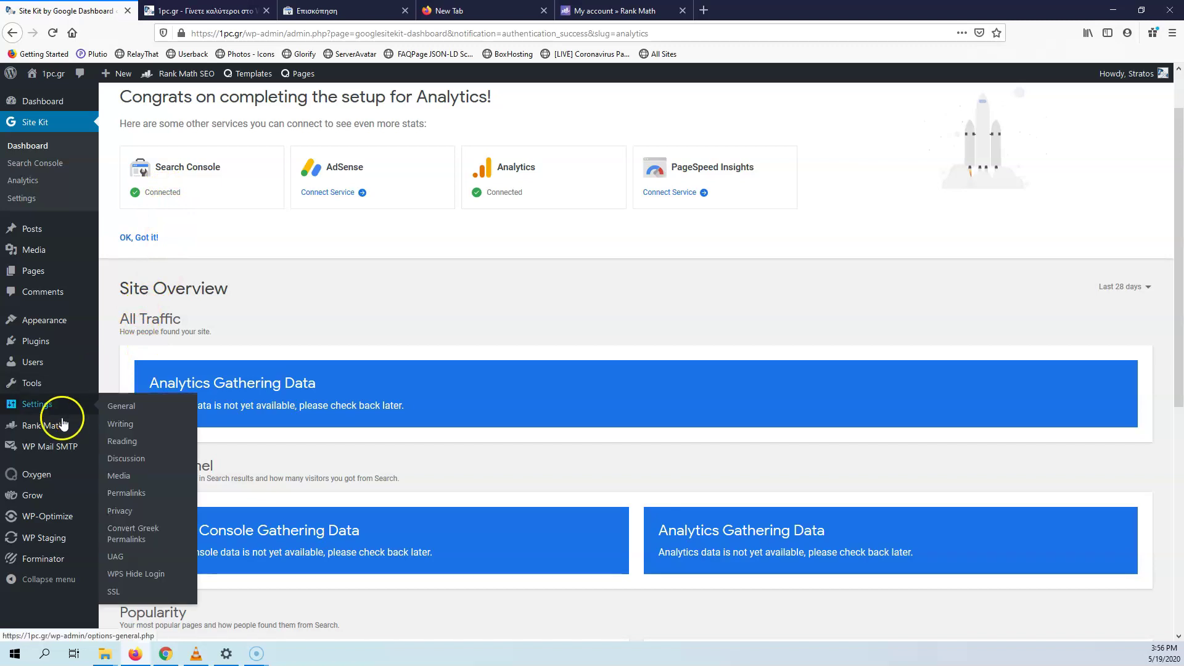
# Step: Start the Rank Math setup wizard and set the website type of 1pc.gr to Small Business Site
pyautogui.moveTo(75, 432)
pyautogui.click(136, 429)
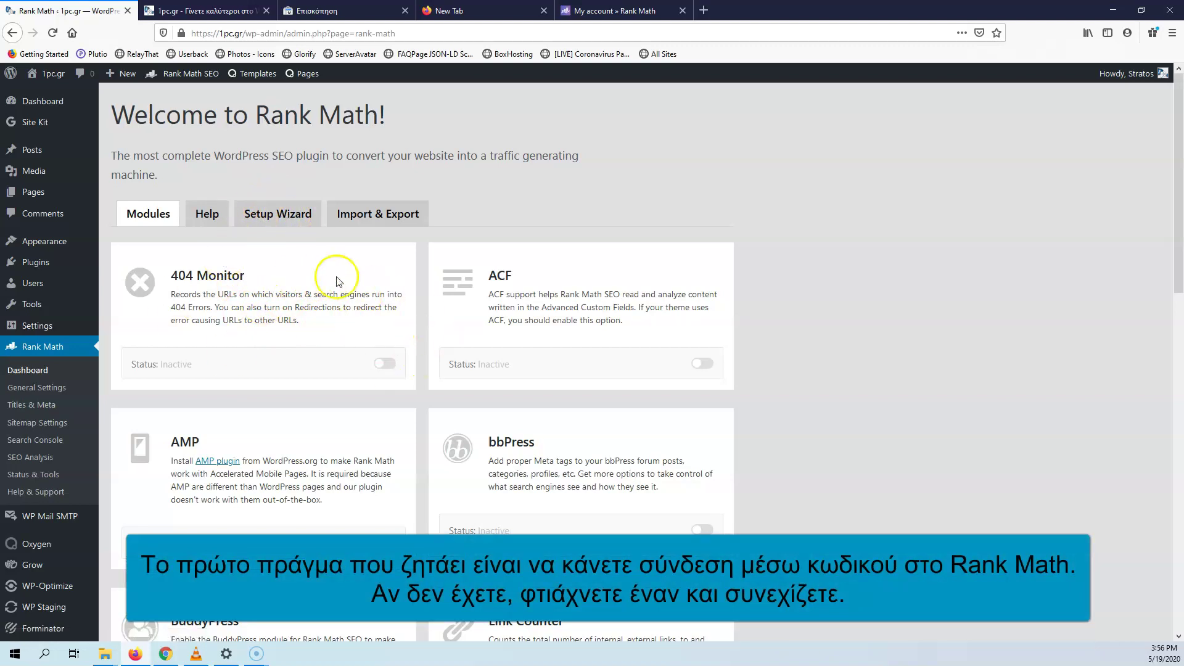
pyautogui.click(270, 225)
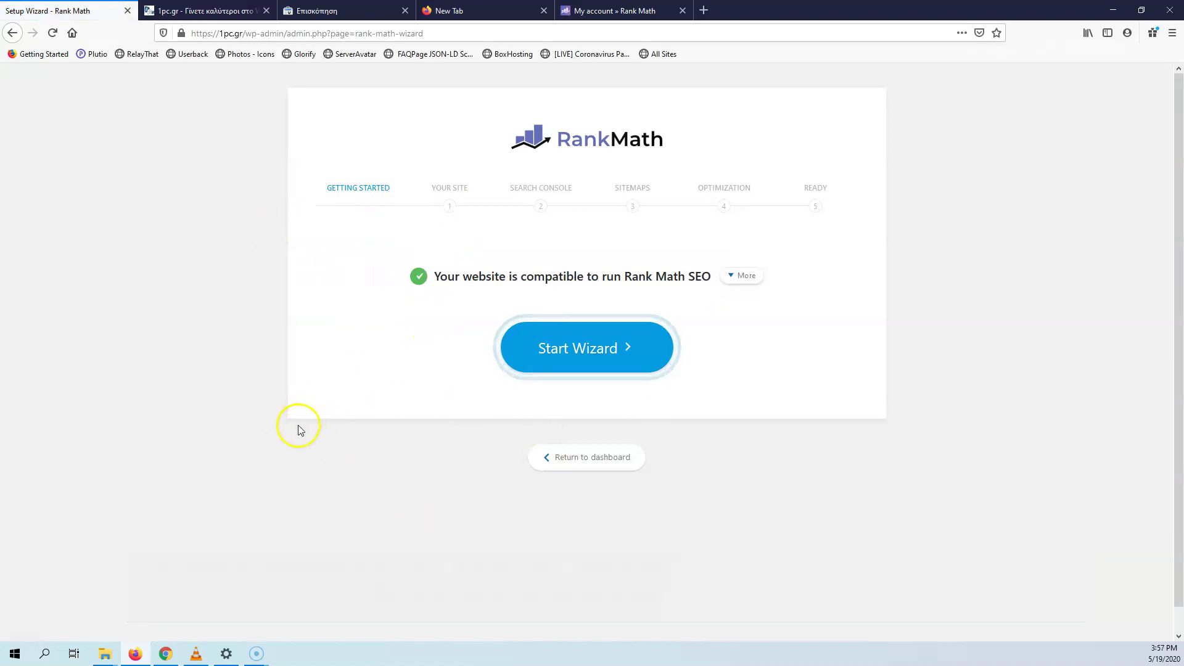
pyautogui.click(596, 351)
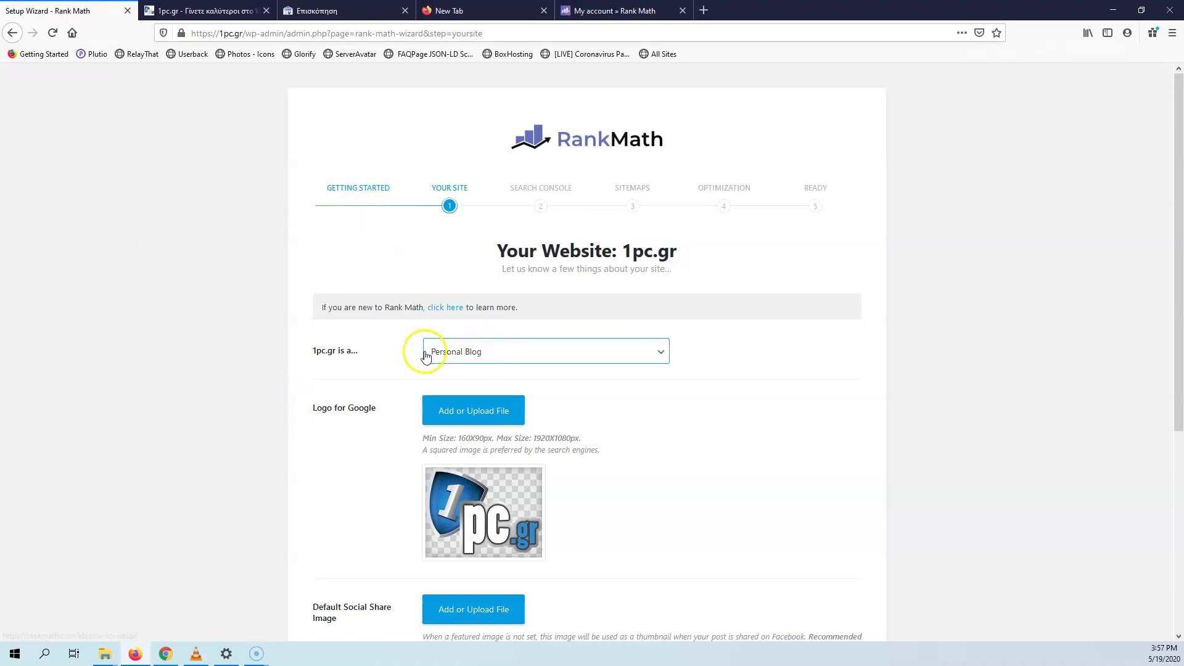
pyautogui.click(445, 352)
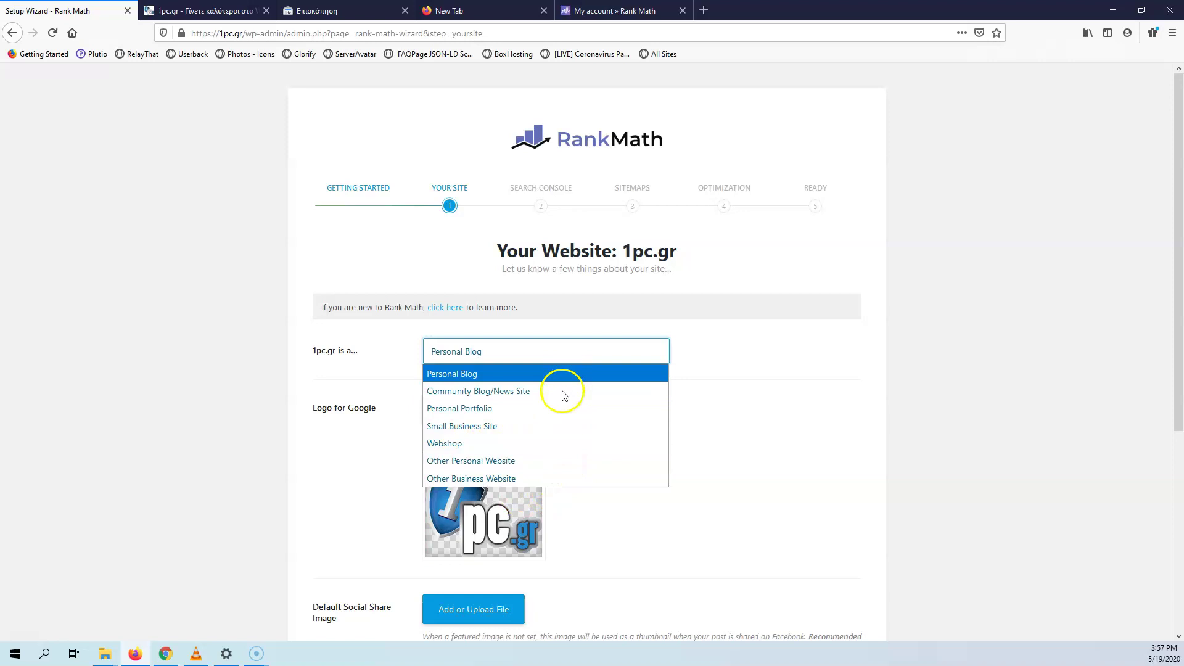
pyautogui.click(553, 432)
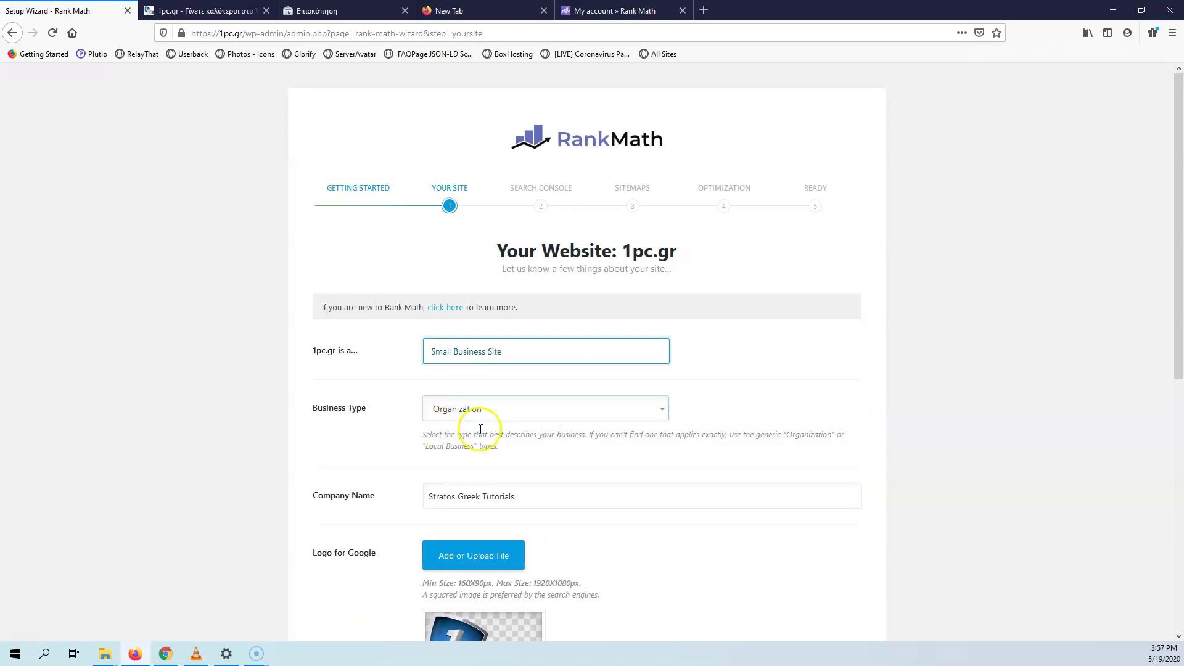
pyautogui.click(524, 410)
pyautogui.scroll(-6, 530, 473)
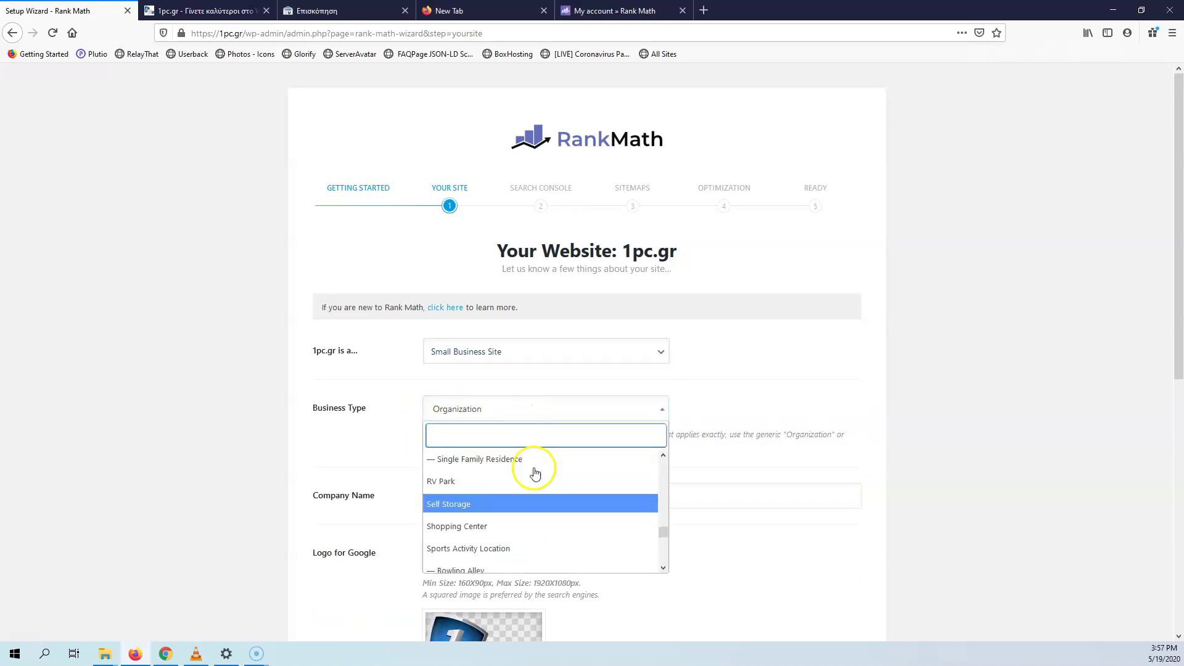
pyautogui.click(344, 449)
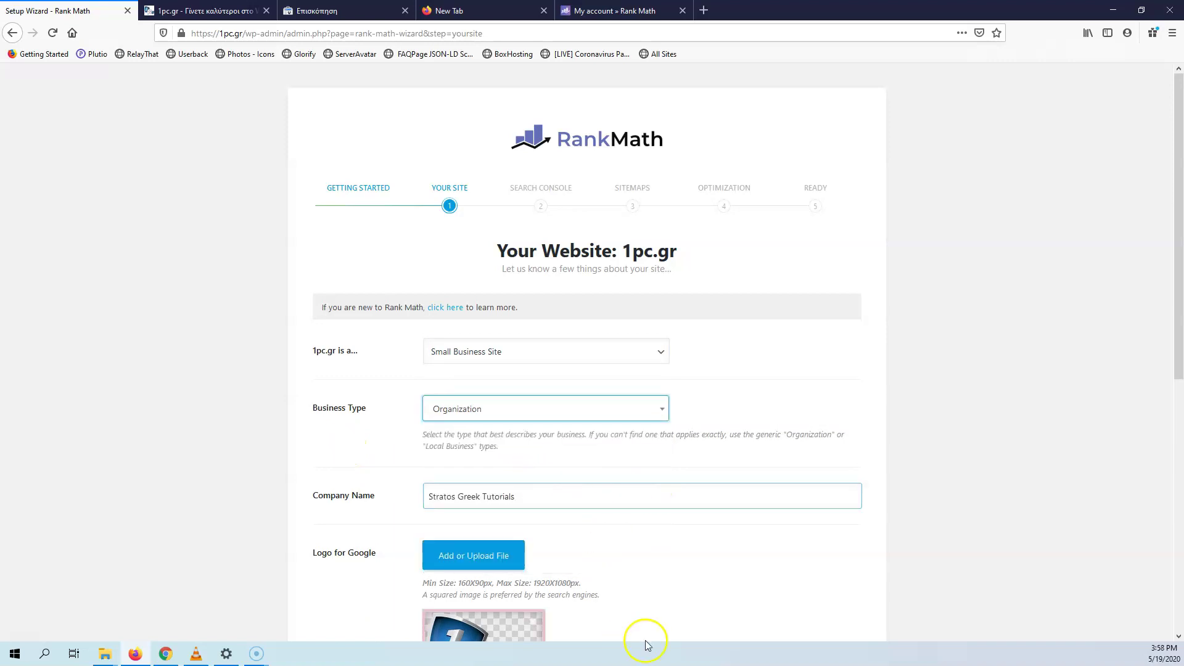
pyautogui.scroll(-5, 635, 557)
pyautogui.scroll(5, 629, 518)
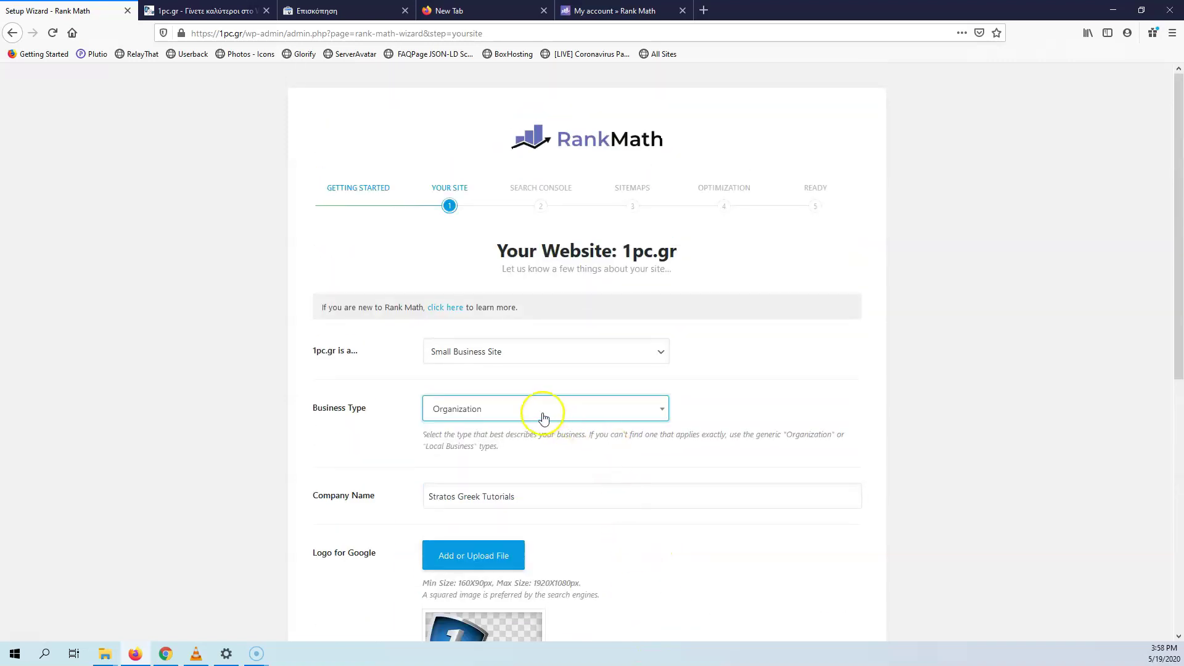
pyautogui.click(518, 410)
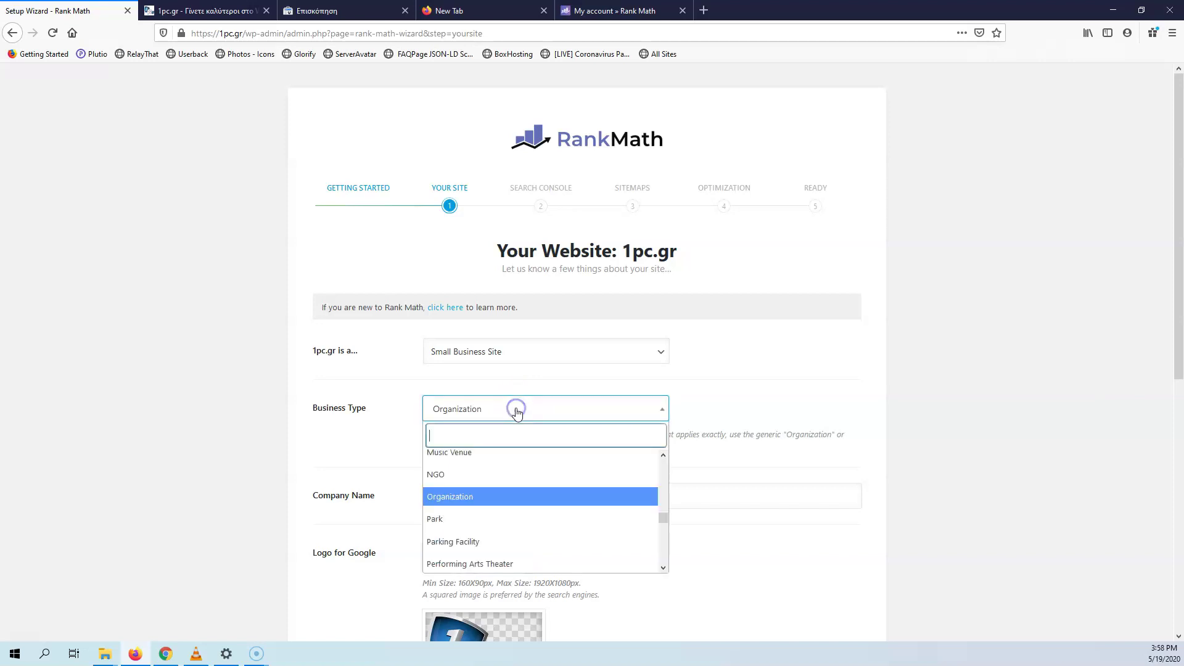
# Step: Change the website type of 1pc.gr to Personal Blog and save the Your Site step with the existing logo and social share image
pyautogui.click(516, 350)
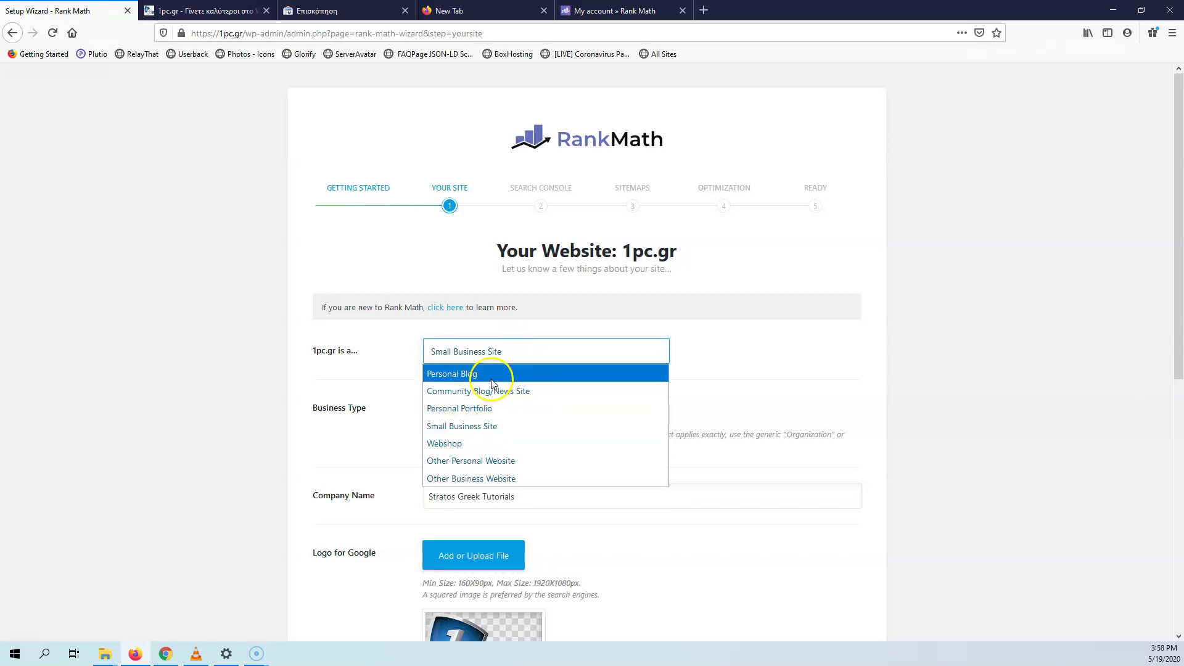
pyautogui.click(493, 377)
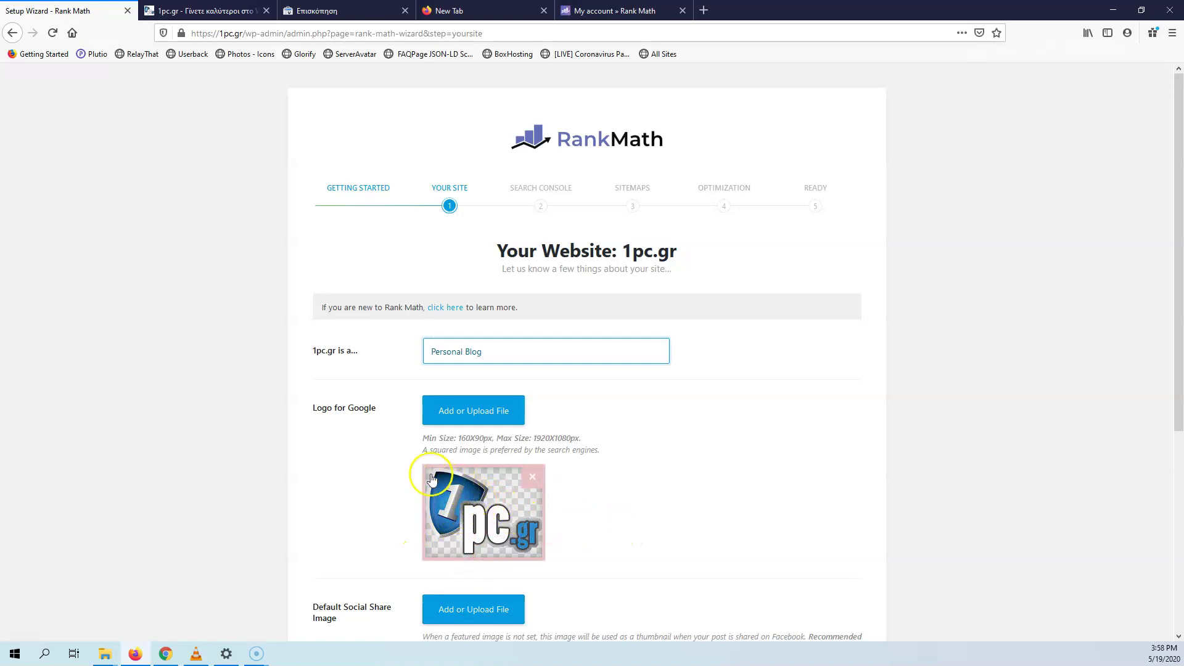
pyautogui.scroll(-3, 310, 430)
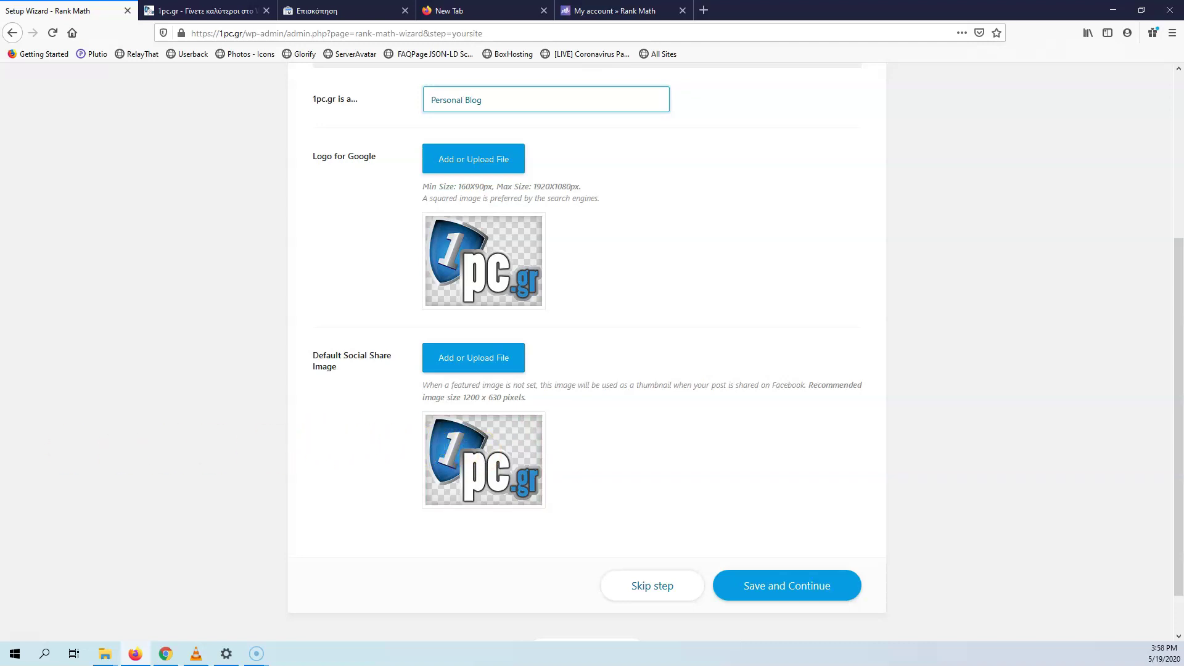
pyautogui.moveTo(516, 438)
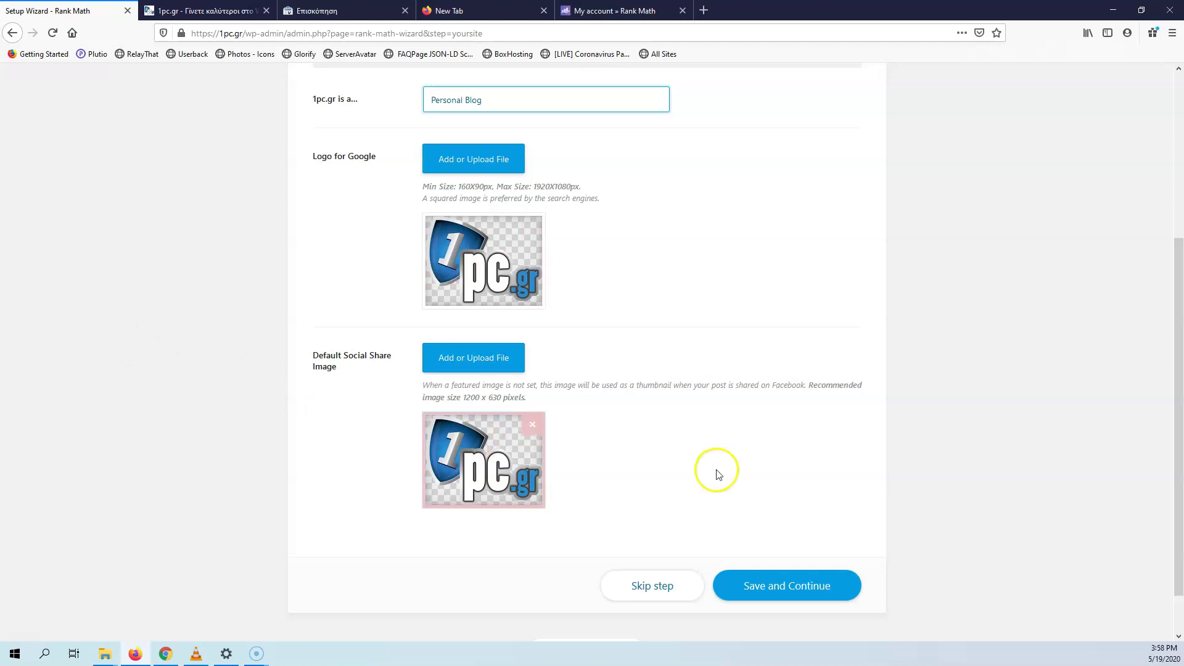
pyautogui.click(789, 593)
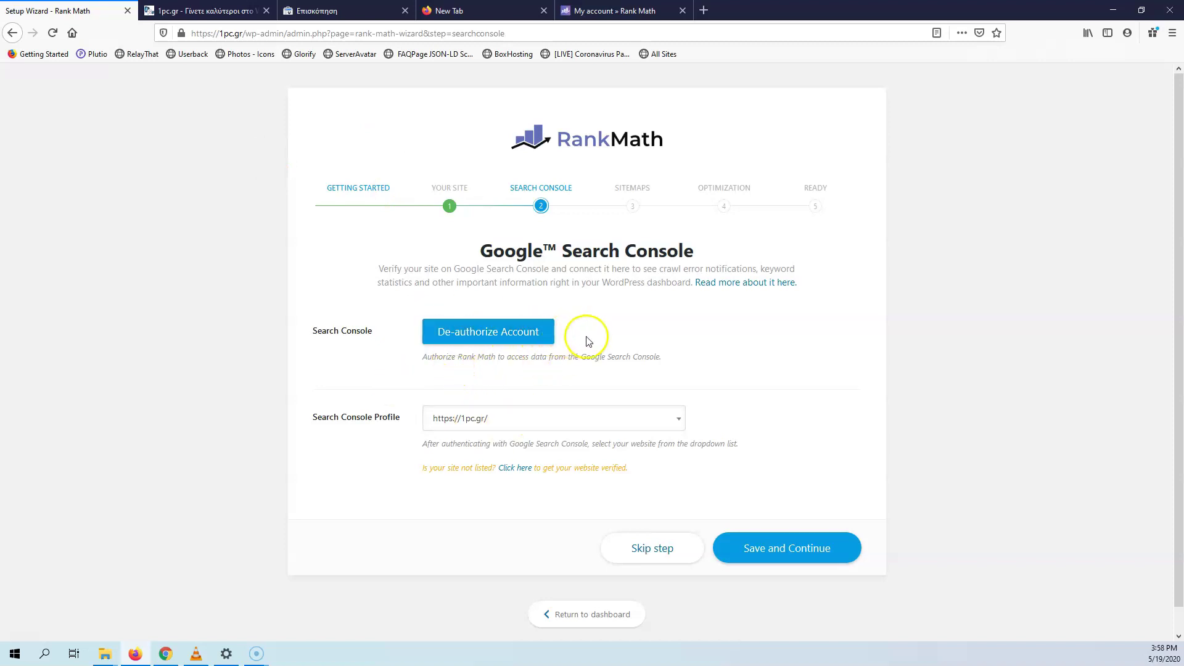
# Step: De-authorize the current Search Console account and request a new authorization code, allowing Rank Math SEO access with the site owner's Google account
pyautogui.click(489, 331)
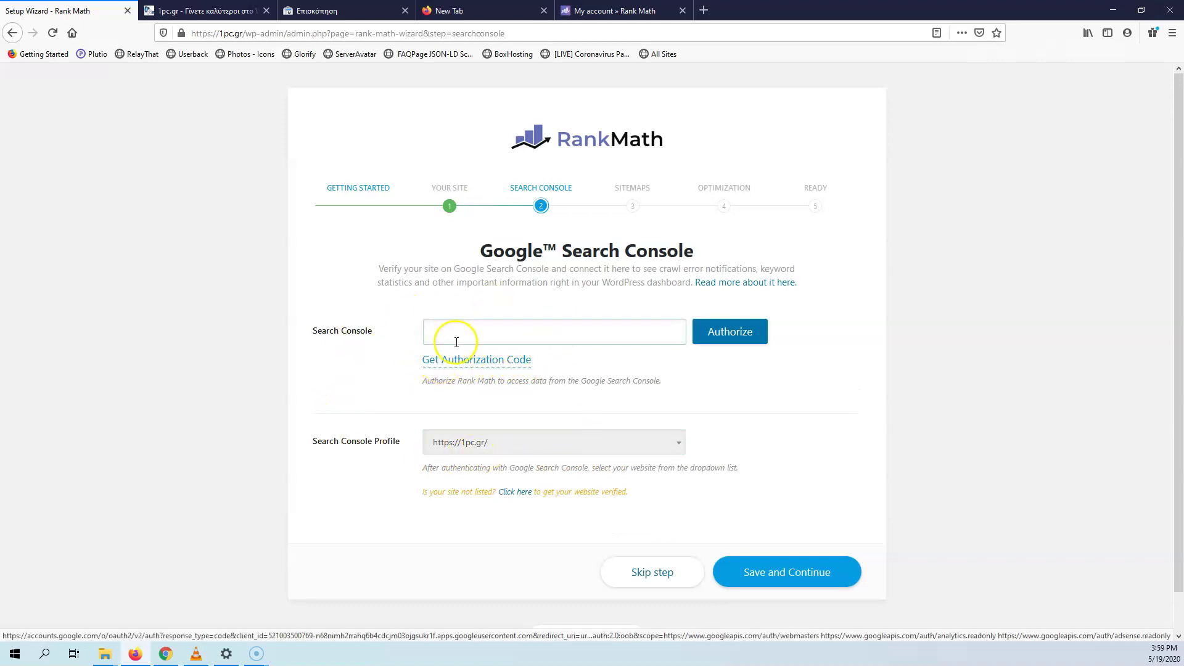
pyautogui.click(457, 362)
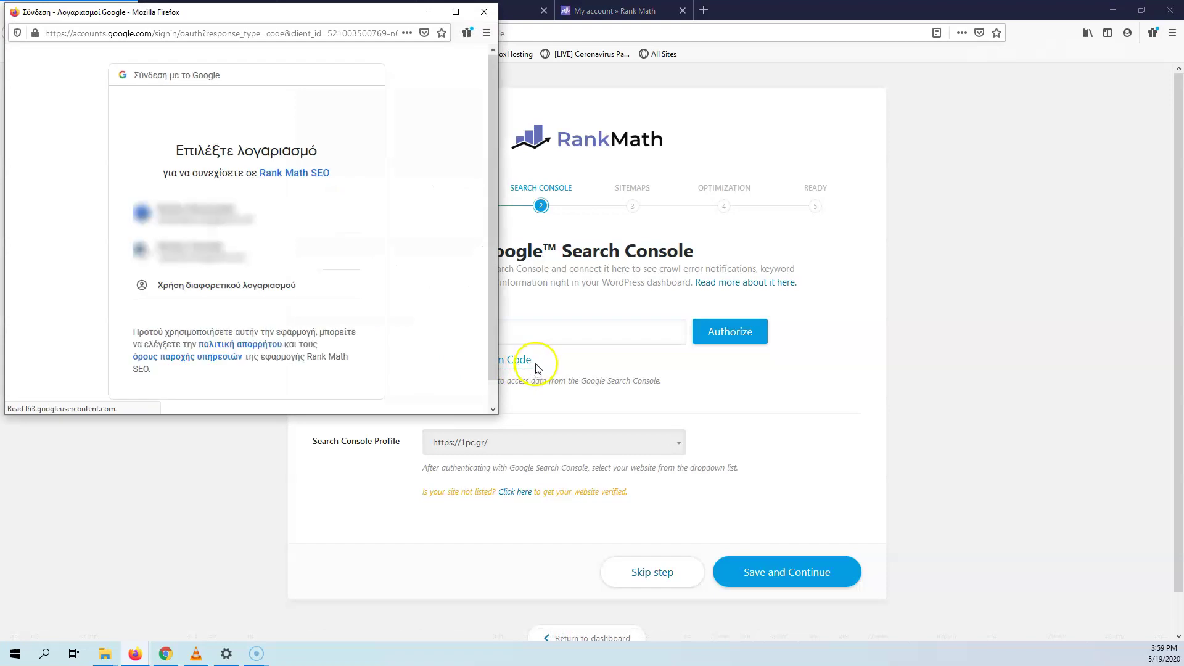
pyautogui.click(188, 219)
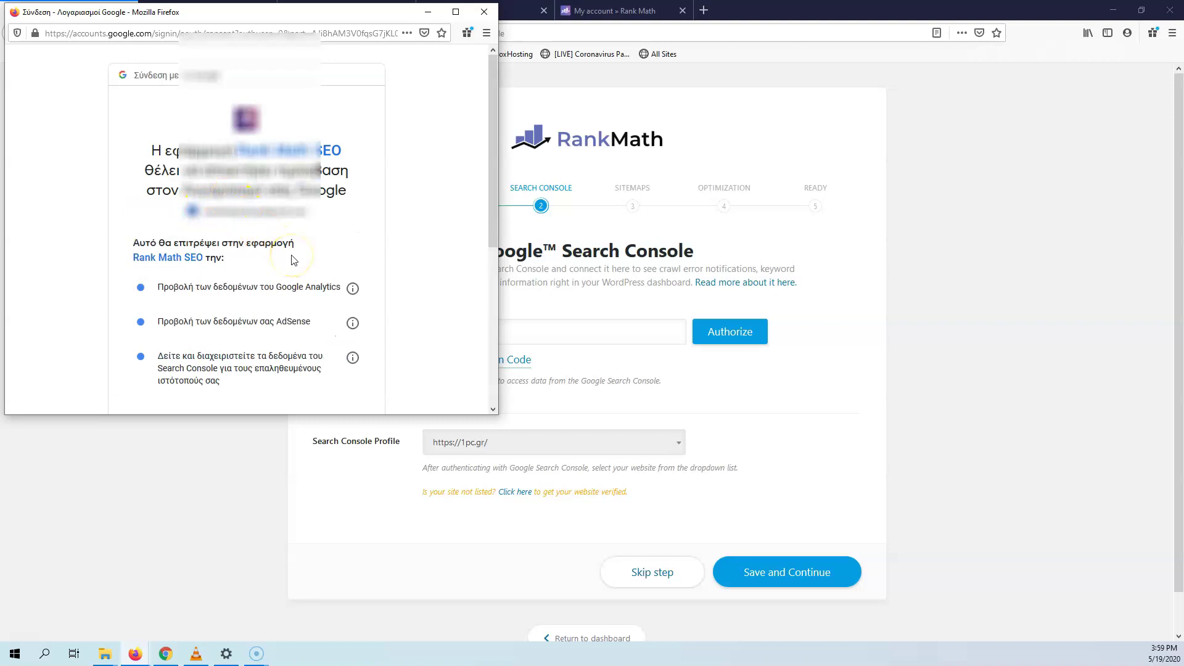
pyautogui.scroll(-5, 294, 260)
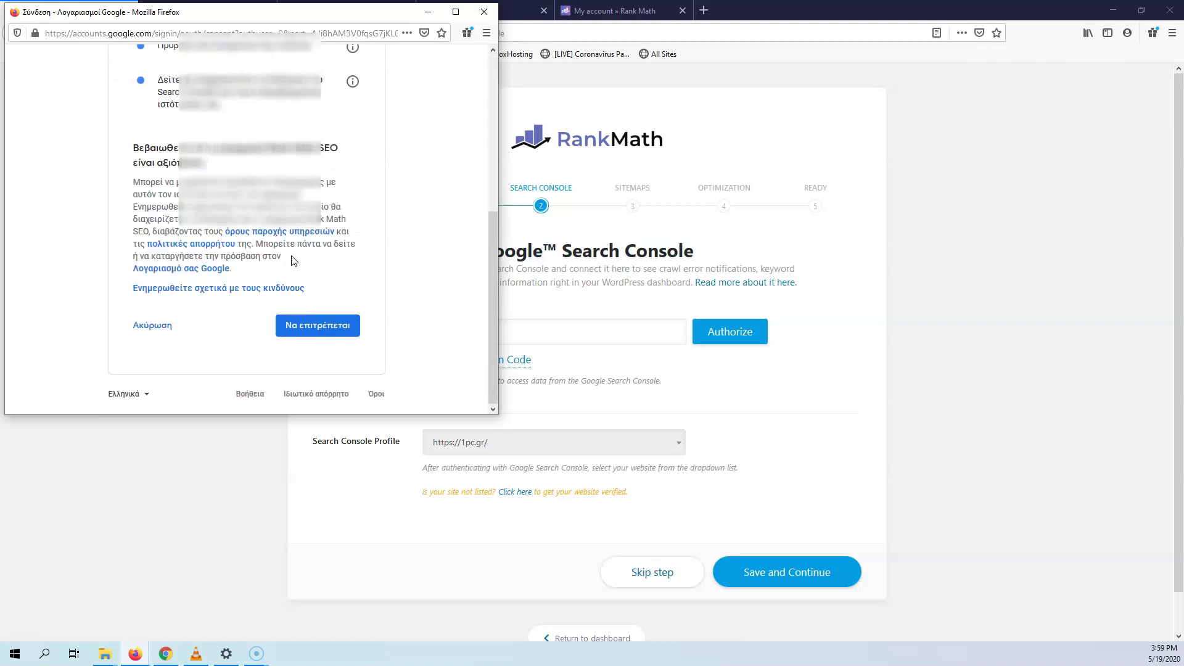
pyautogui.click(316, 339)
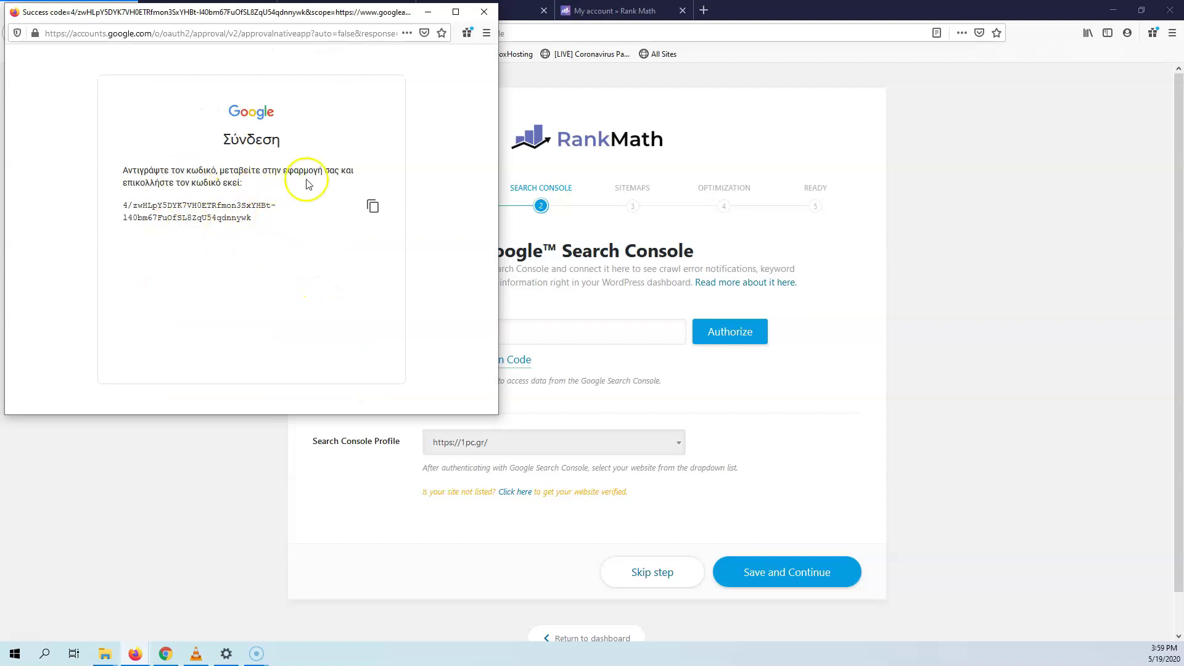
pyautogui.click(374, 208)
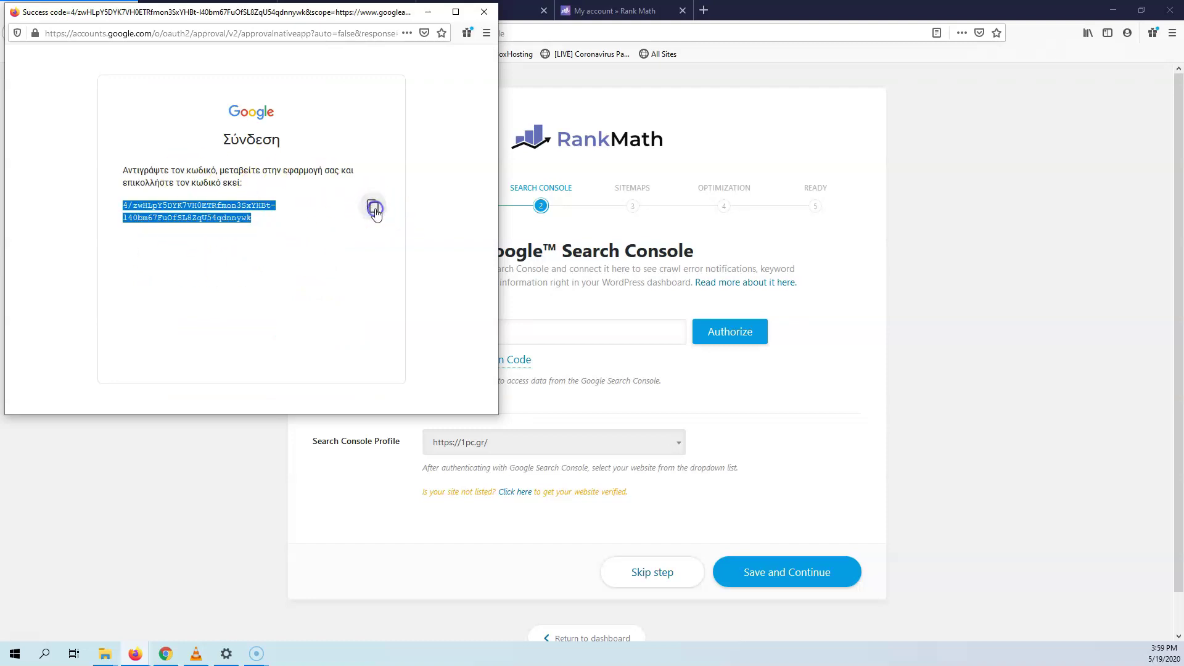
pyautogui.click(484, 12)
pyautogui.click(514, 334)
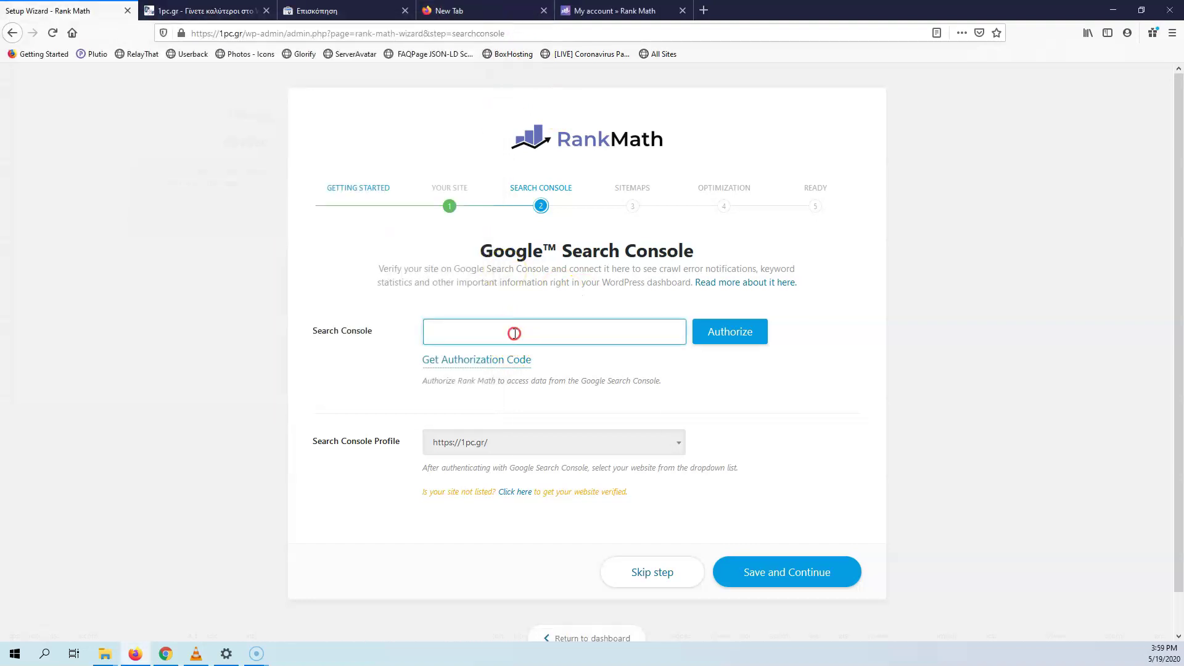
pyautogui.rightClick(514, 333)
pyautogui.click(559, 393)
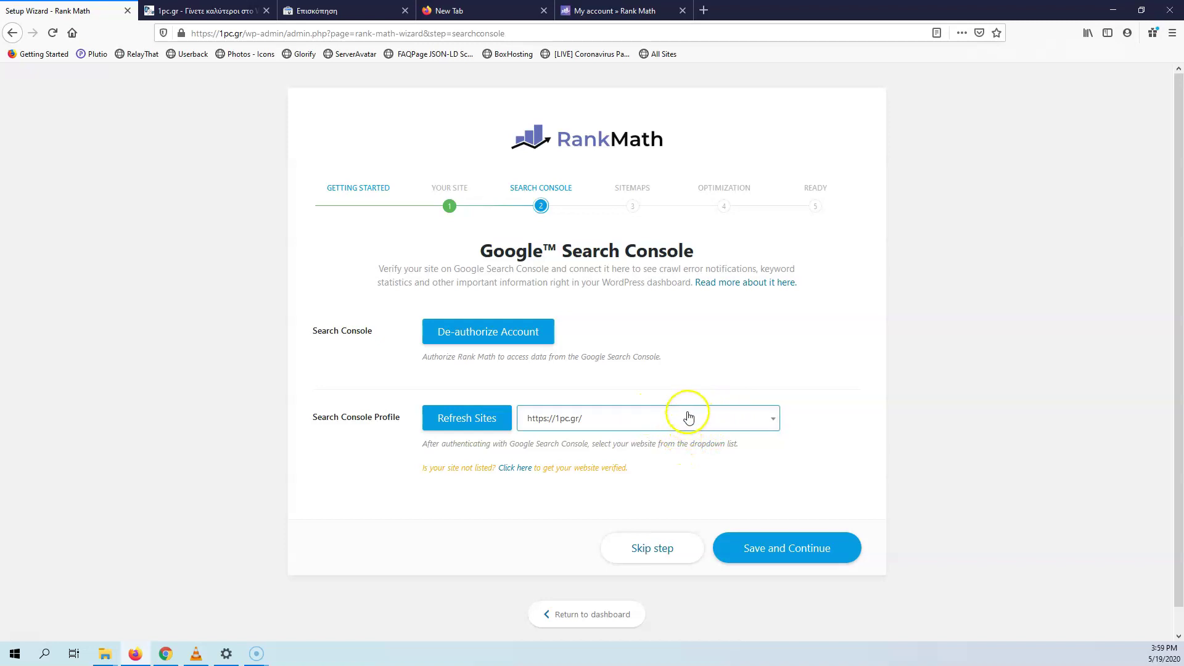
pyautogui.click(783, 549)
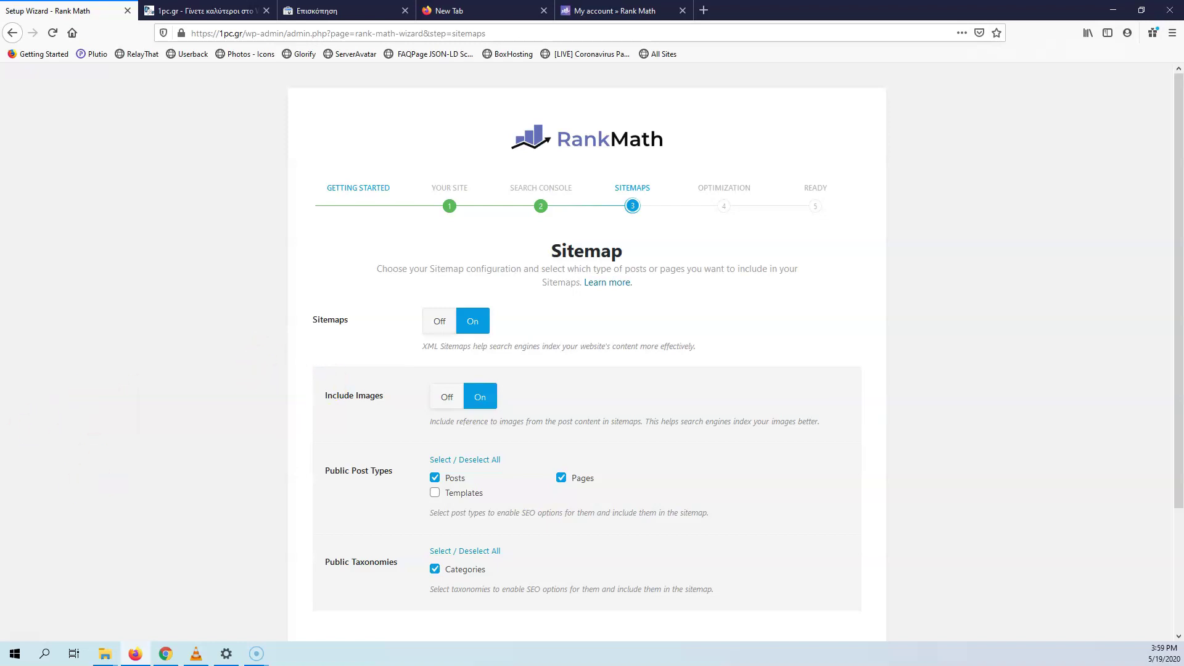
# Step: Exclude Categories from the sitemap's public taxonomies and save the Sitemap step
pyautogui.click(31, 636)
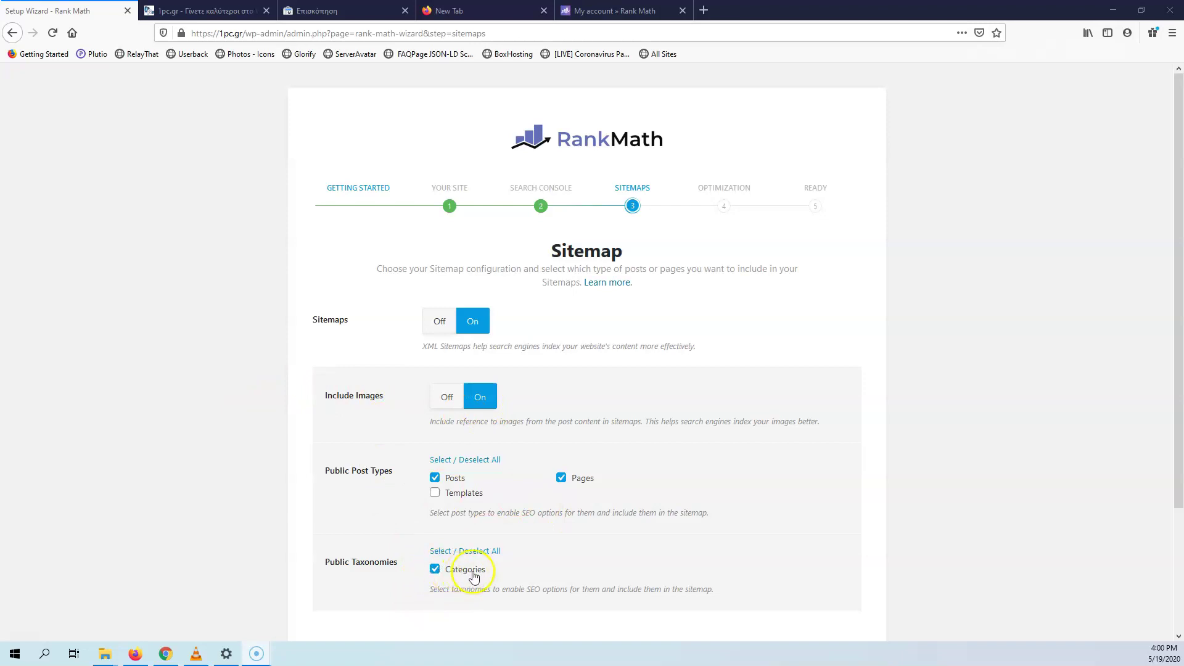
pyautogui.click(435, 570)
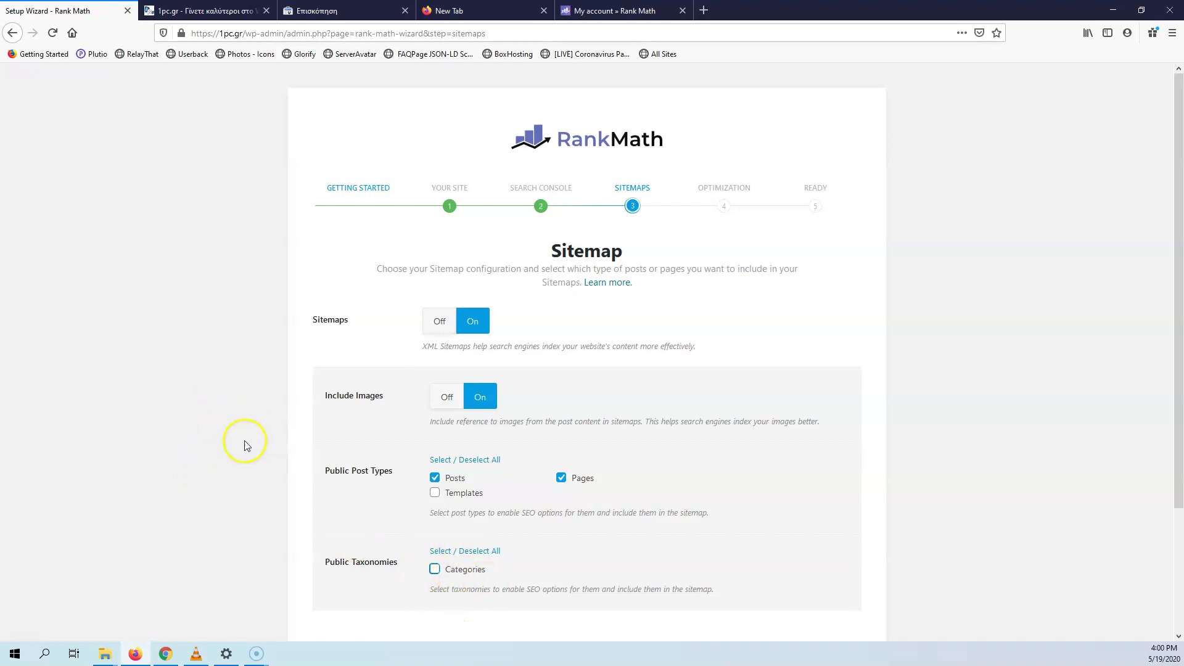
pyautogui.click(22, 644)
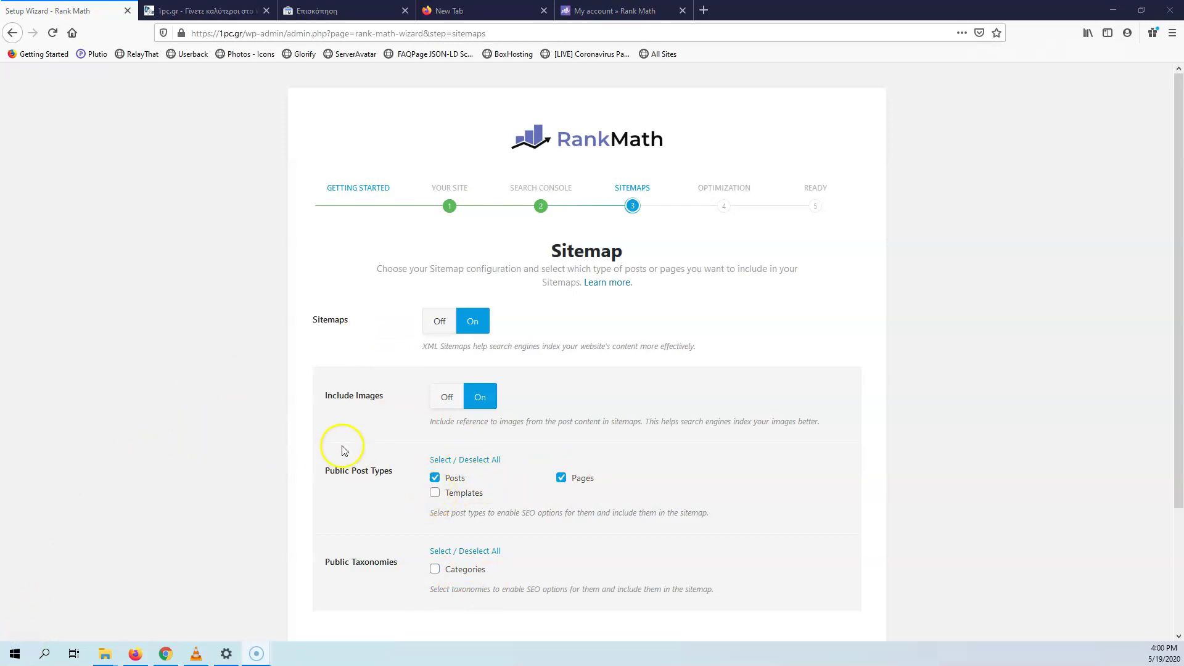
pyautogui.scroll(-3, 318, 410)
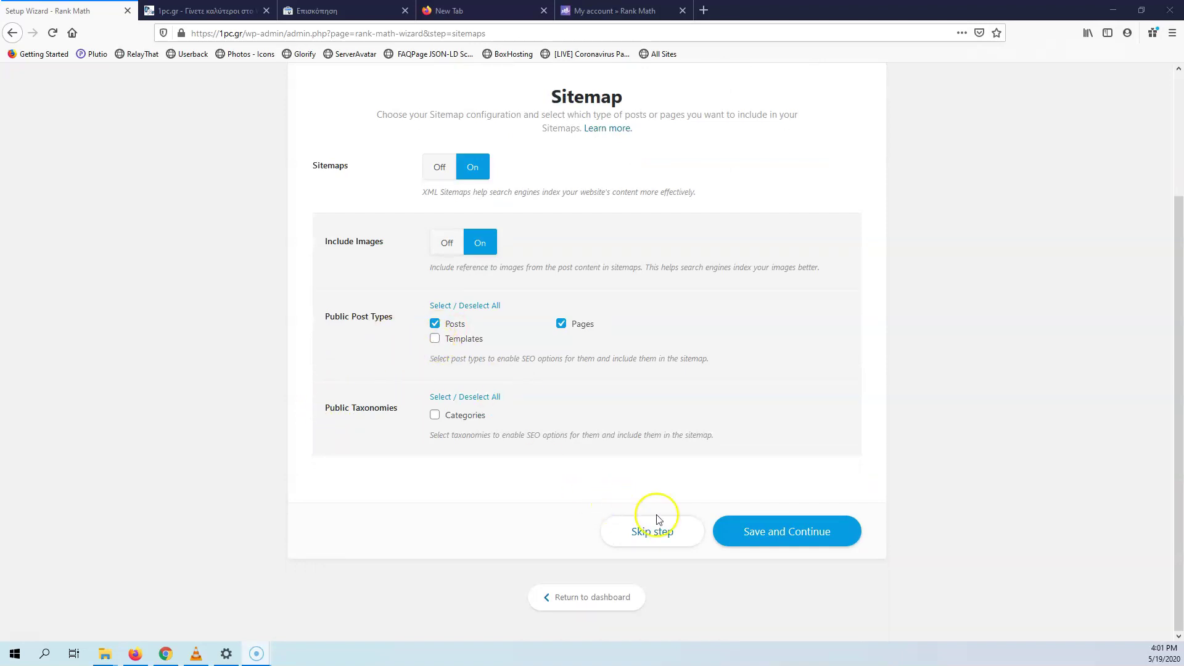
pyautogui.click(775, 542)
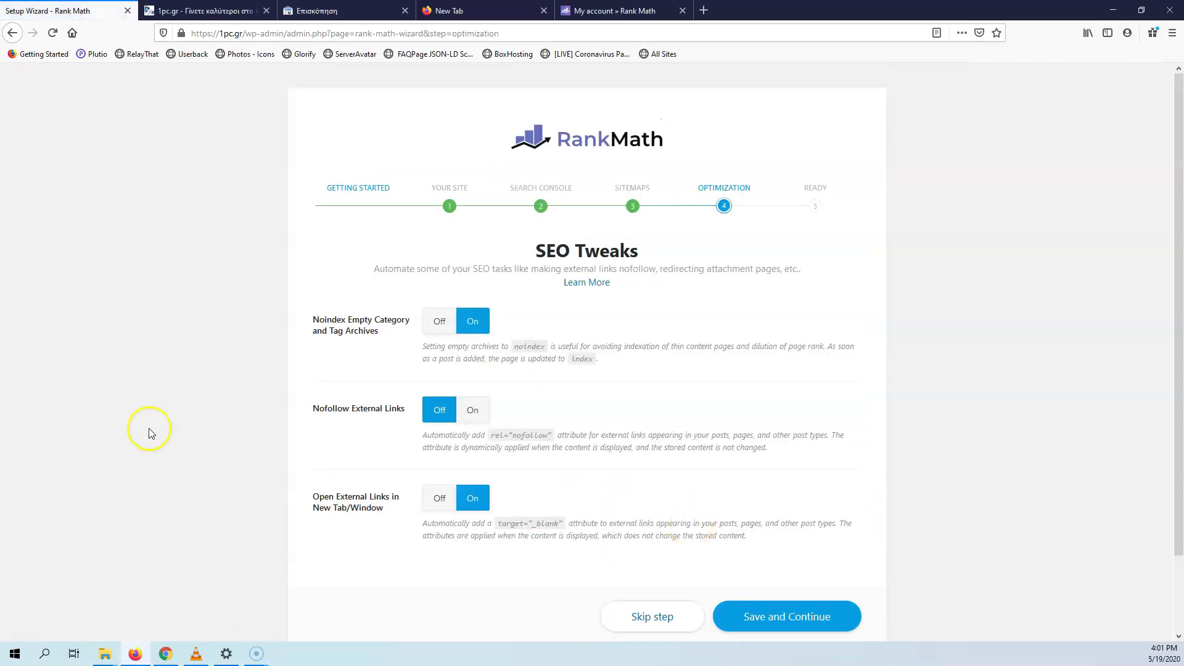
# Step: Save the SEO Tweaks with Nofollow External Links off, and empty-archive noindexing and opening external links in a new tab on
pyautogui.scroll(-1, 32, 629)
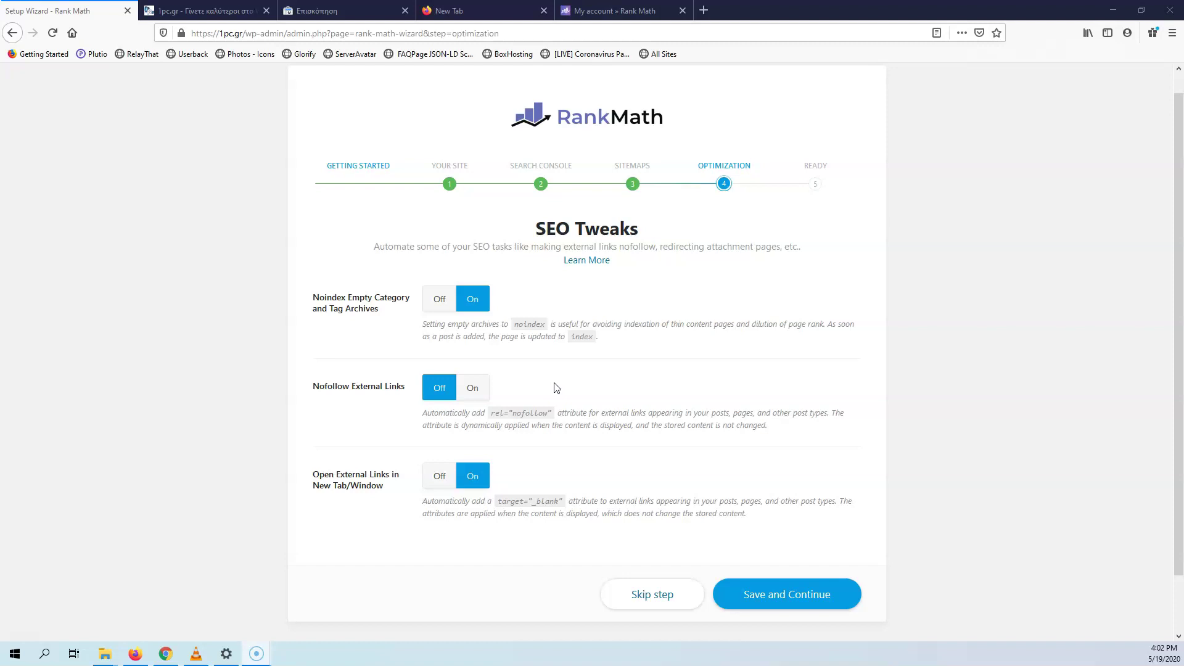
pyautogui.moveTo(412, 389); pyautogui.dragTo(332, 388)
pyautogui.click(308, 392)
pyautogui.click(412, 390)
pyautogui.click(321, 401)
pyautogui.click(398, 389)
pyautogui.click(339, 400)
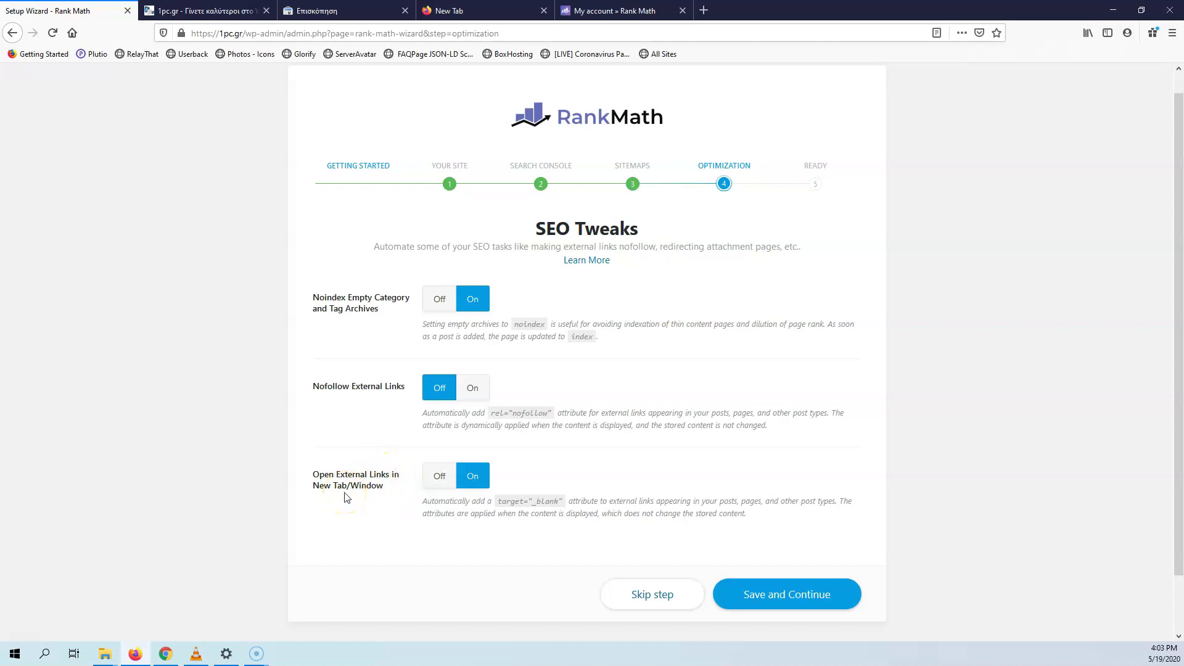
pyautogui.click(772, 601)
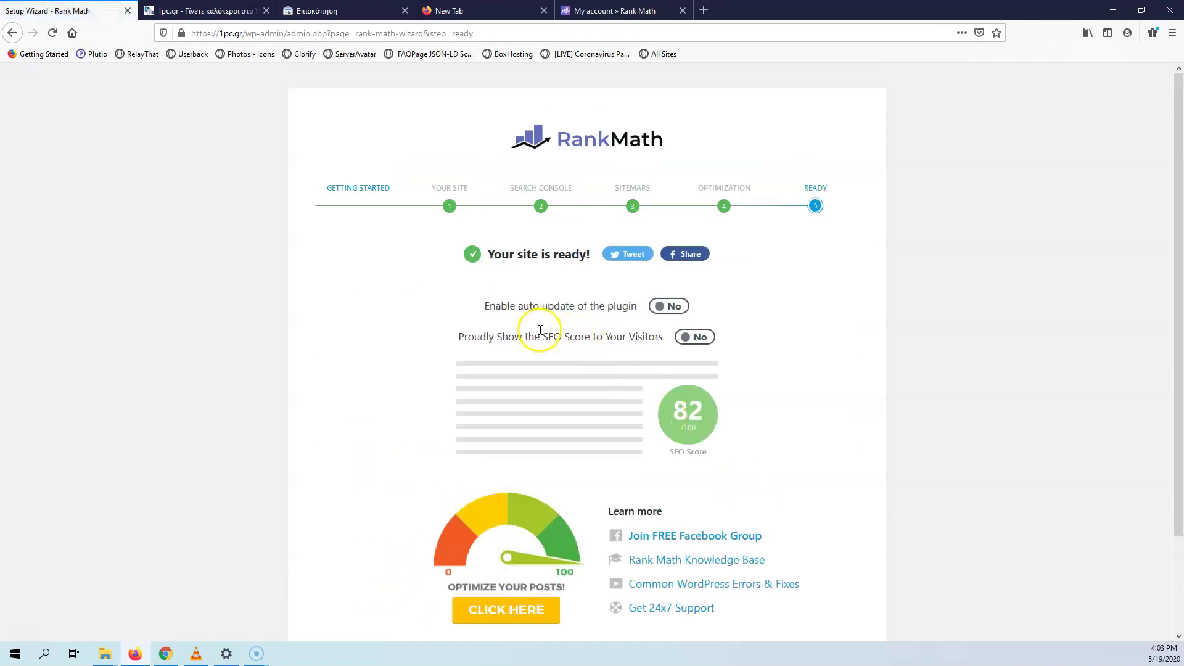
# Step: Proceed to the advanced setup options and save the 404 + Redirection step with 404 Monitor and Redirections off
pyautogui.scroll(-3, 695, 305)
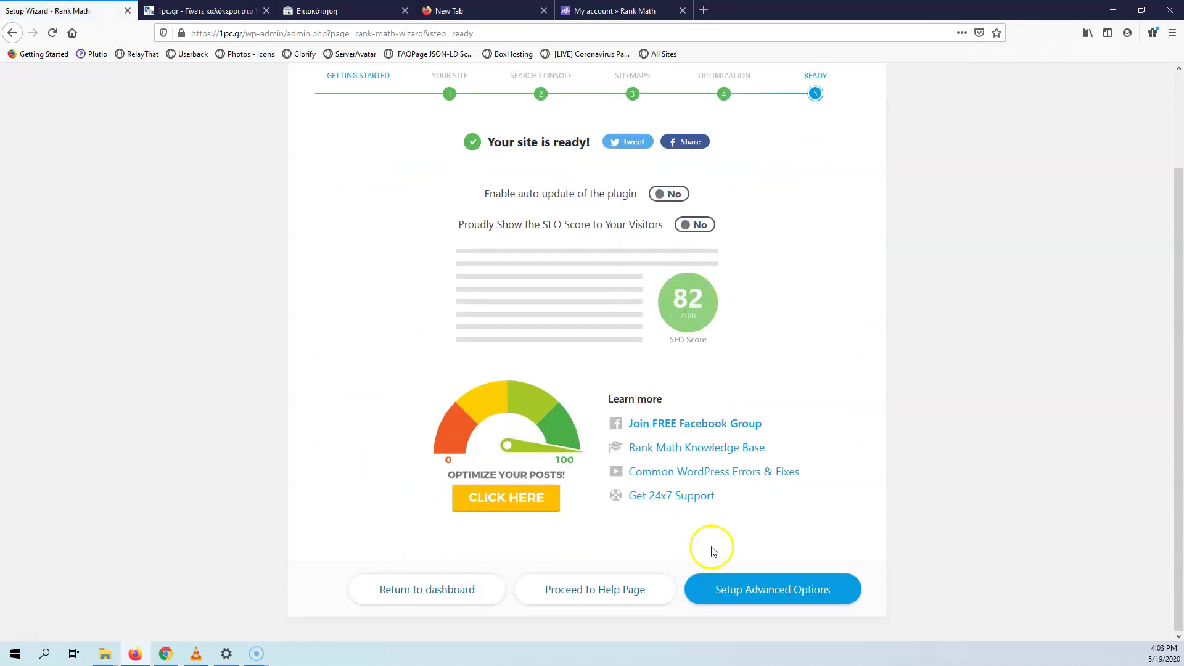
pyautogui.click(798, 594)
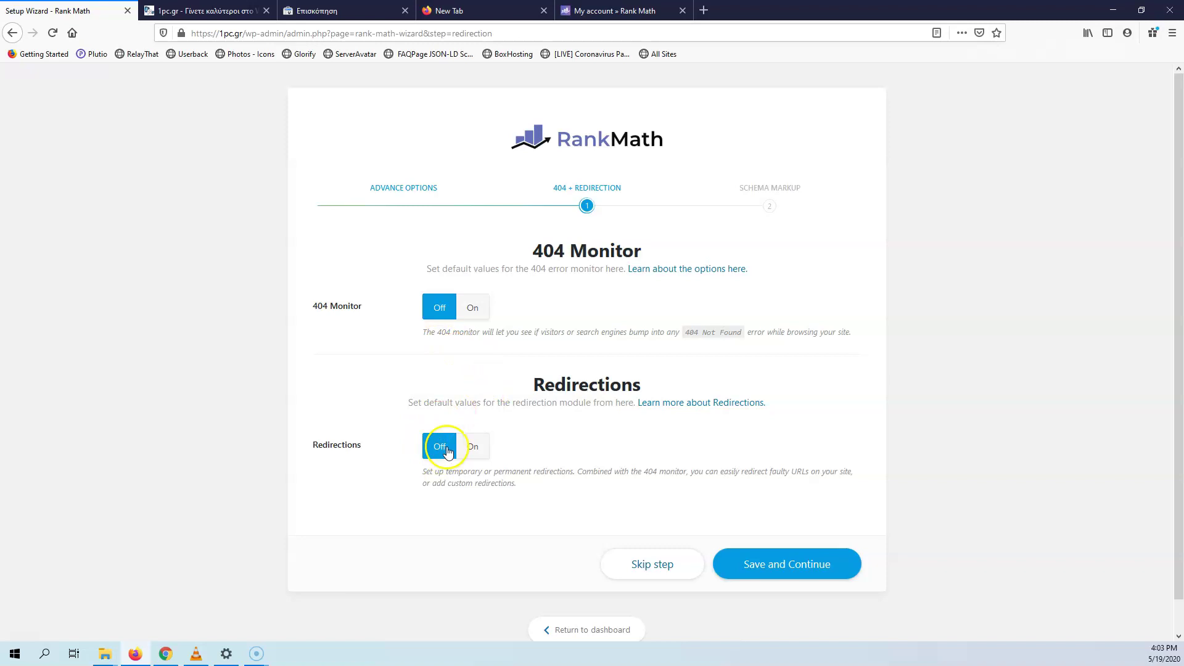
pyautogui.moveTo(365, 450); pyautogui.dragTo(310, 451)
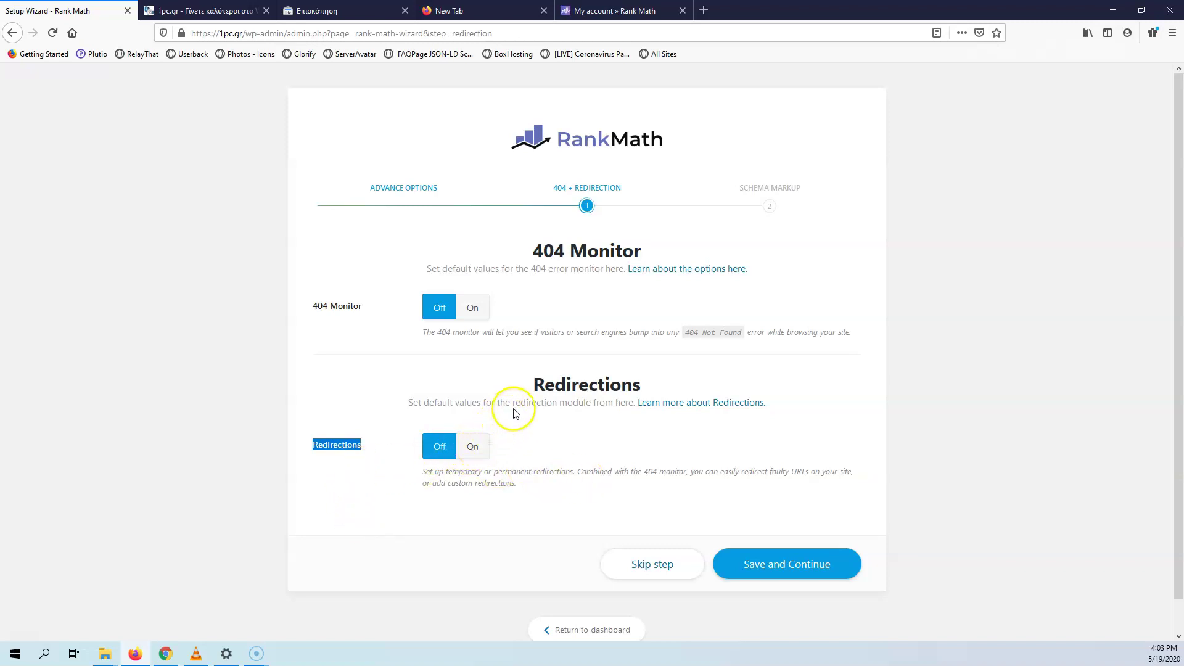
pyautogui.scroll(-1, 750, 456)
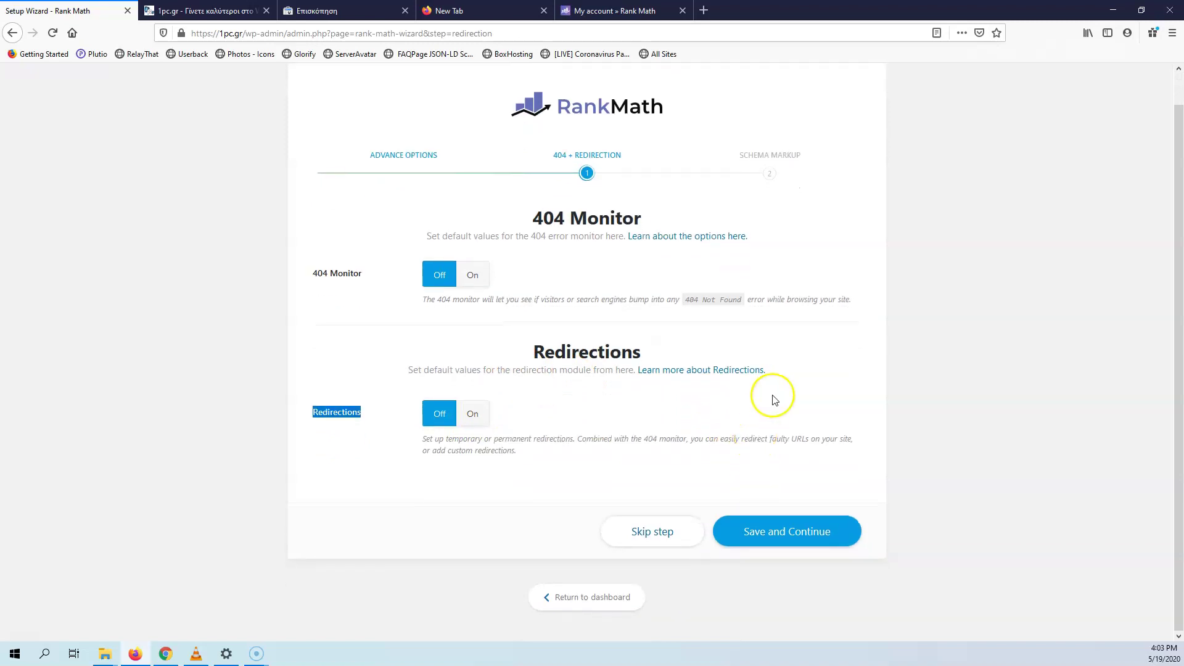
pyautogui.click(796, 538)
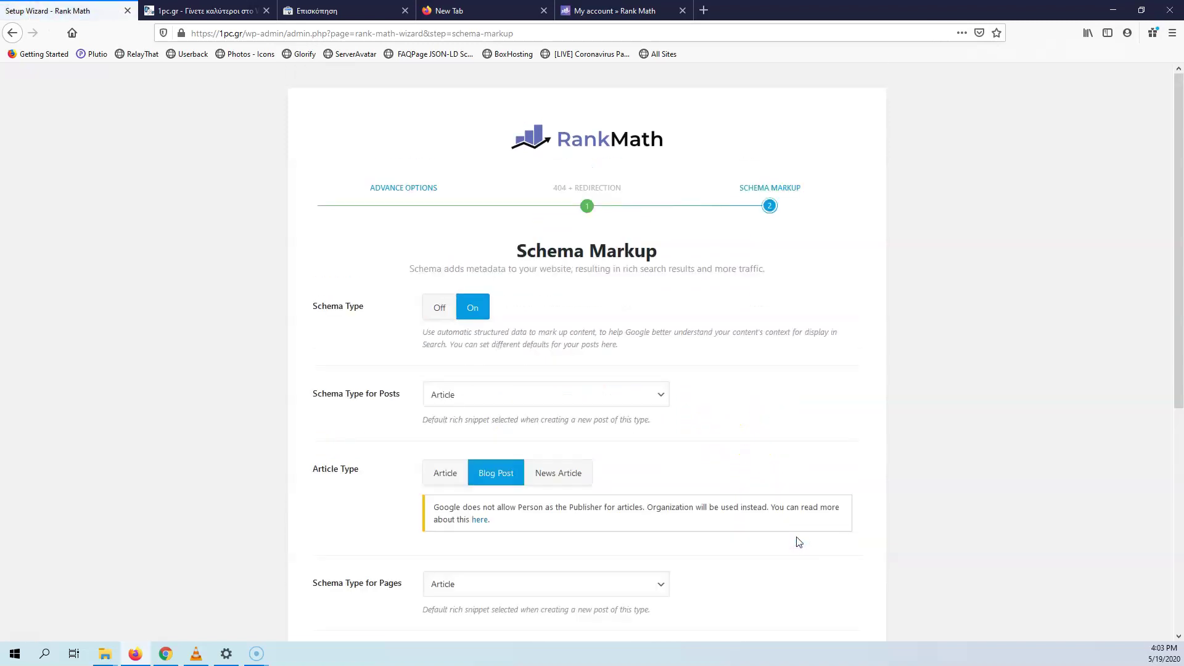
# Step: Look over the Schema Markup settings and open google.com in a new browser tab
pyautogui.scroll(-2, 565, 349)
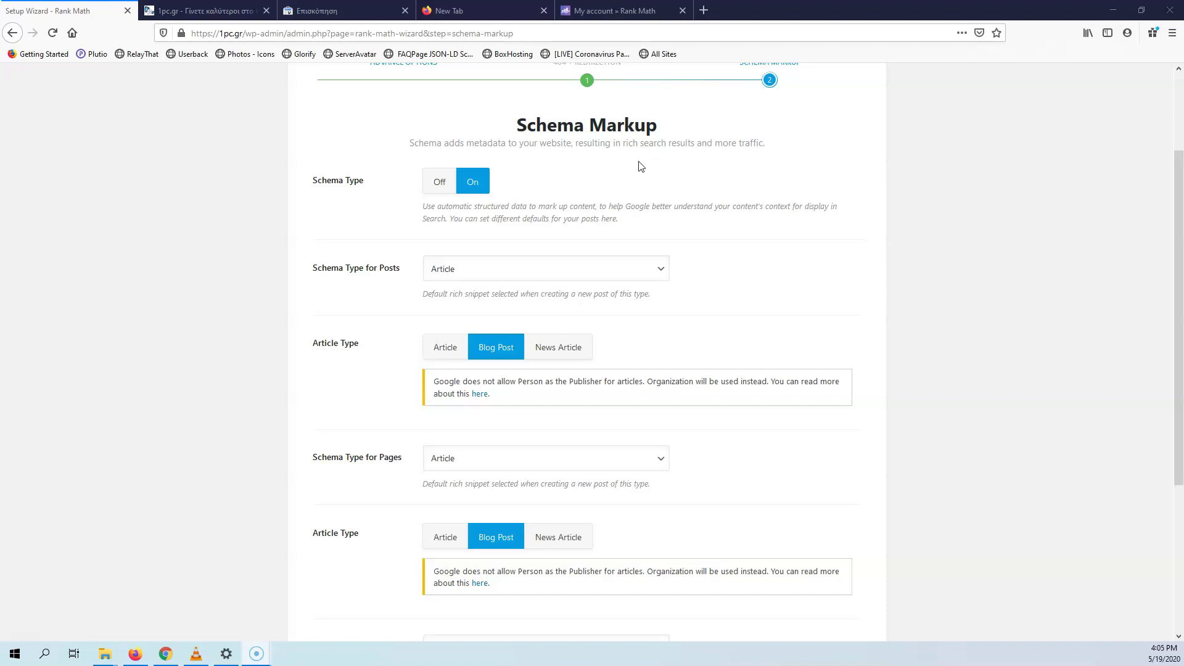
pyautogui.click(704, 11)
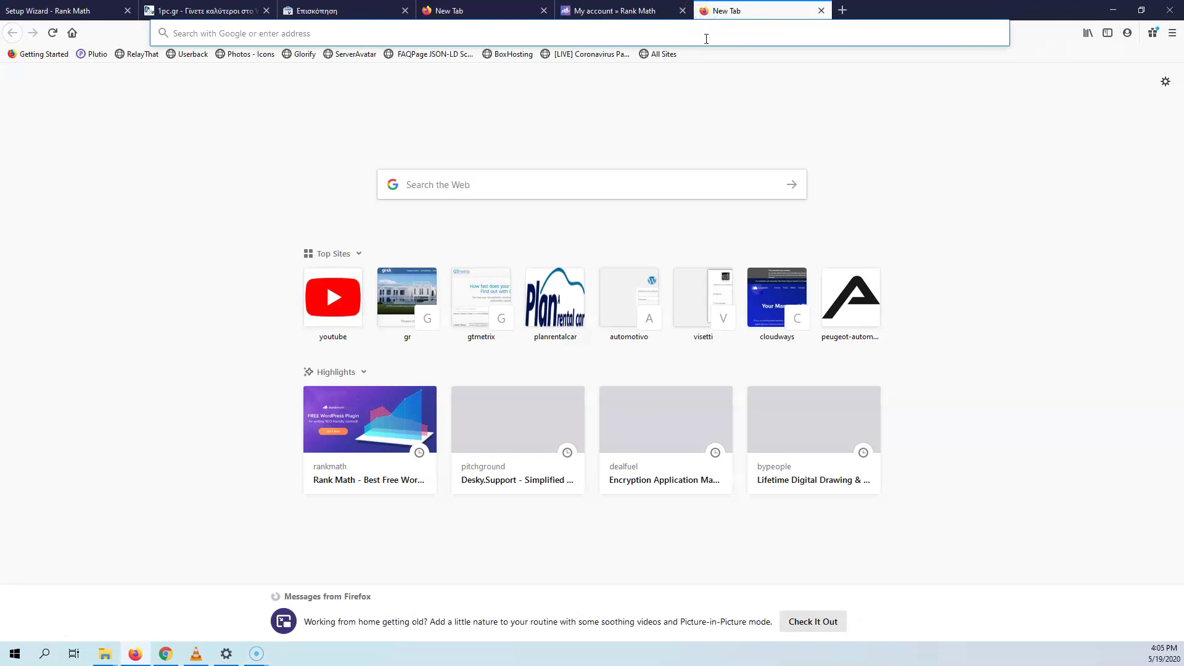
pyautogui.click(707, 38)
pyautogui.write('google.com/')
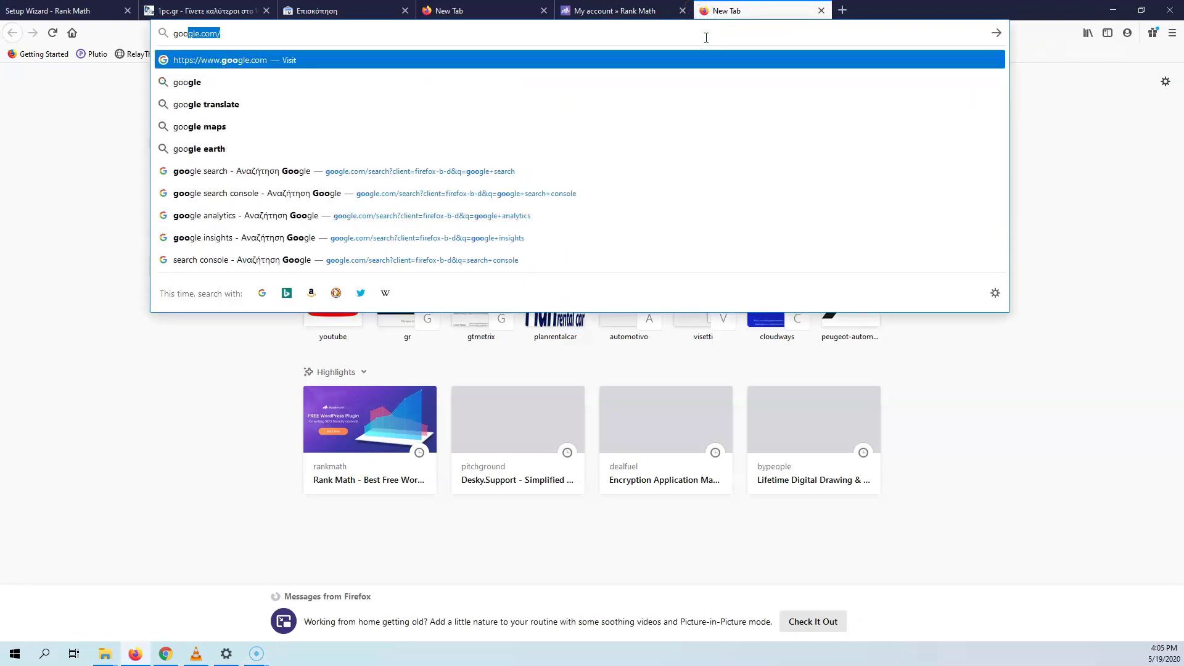
pyautogui.press('Return')
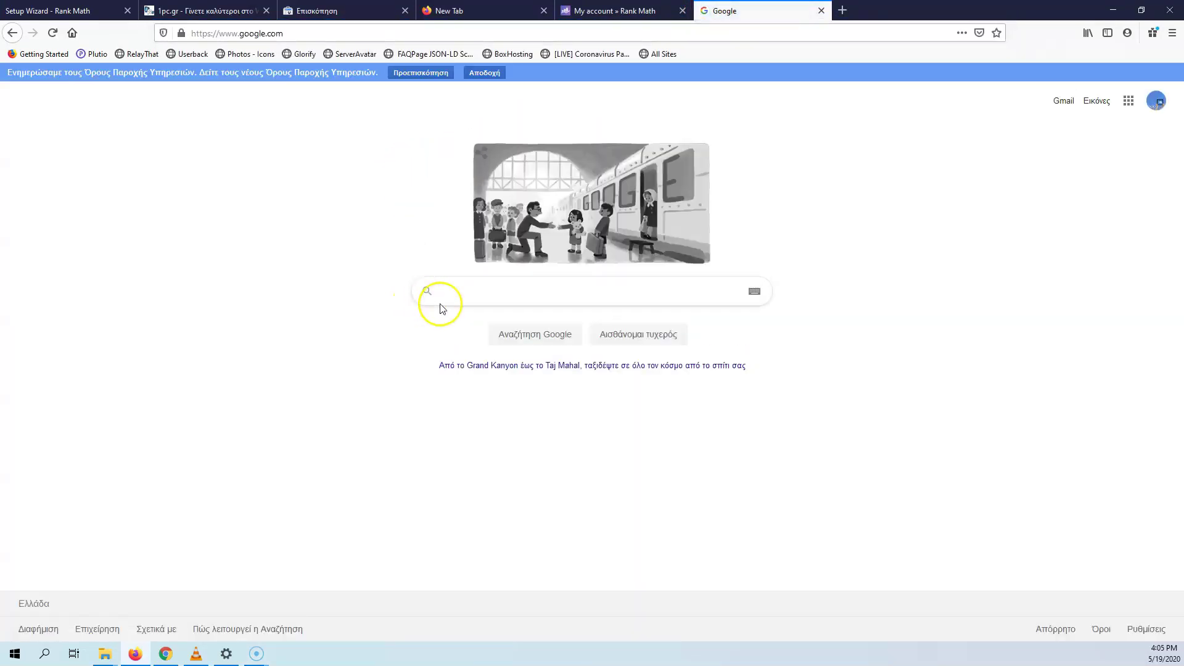
# Step: Search Google for "συναυλια αλεξιου" and look through the first results page and on to the second for event listings
pyautogui.write('συ')
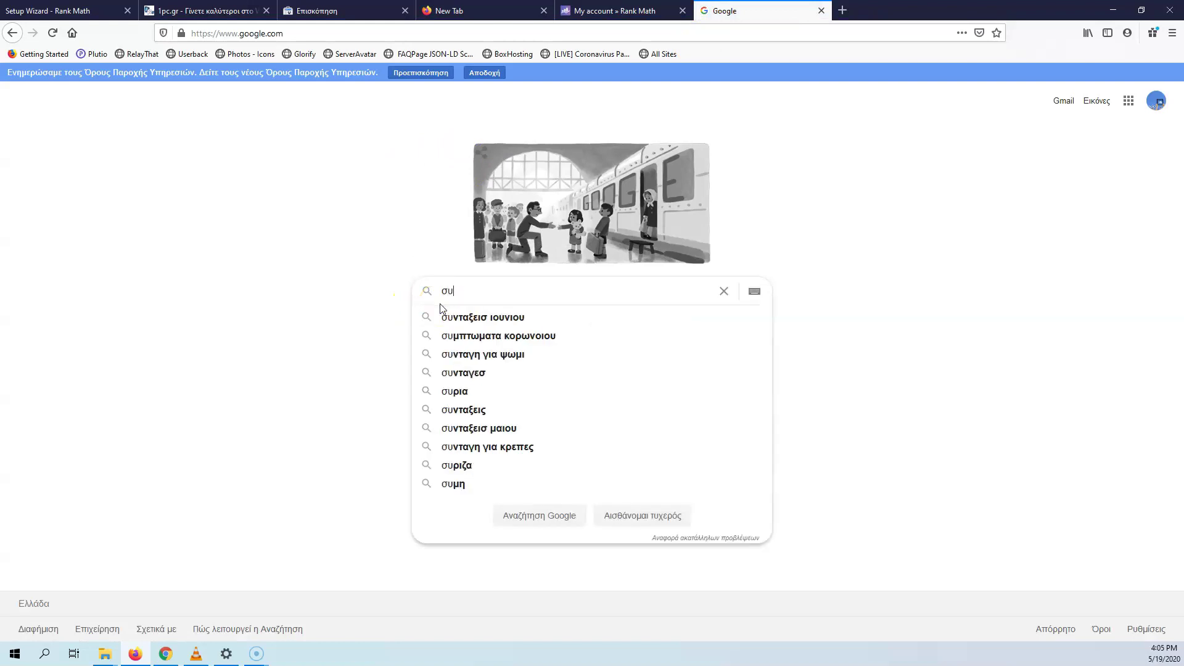
pyautogui.write('να')
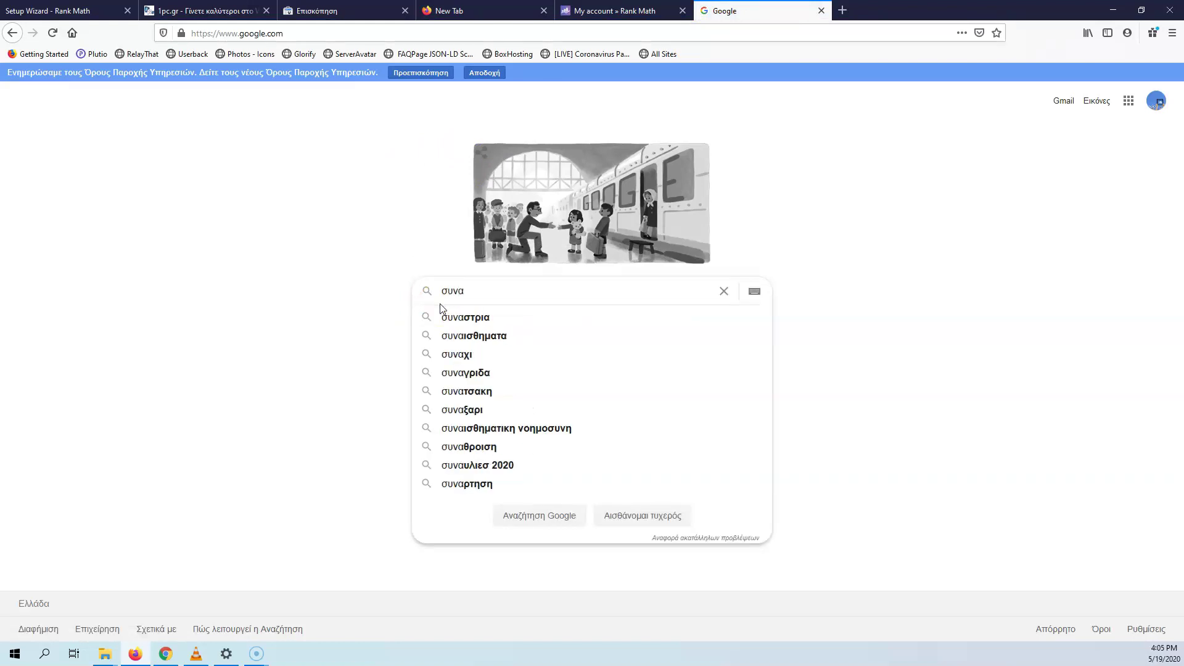
pyautogui.write('υλια')
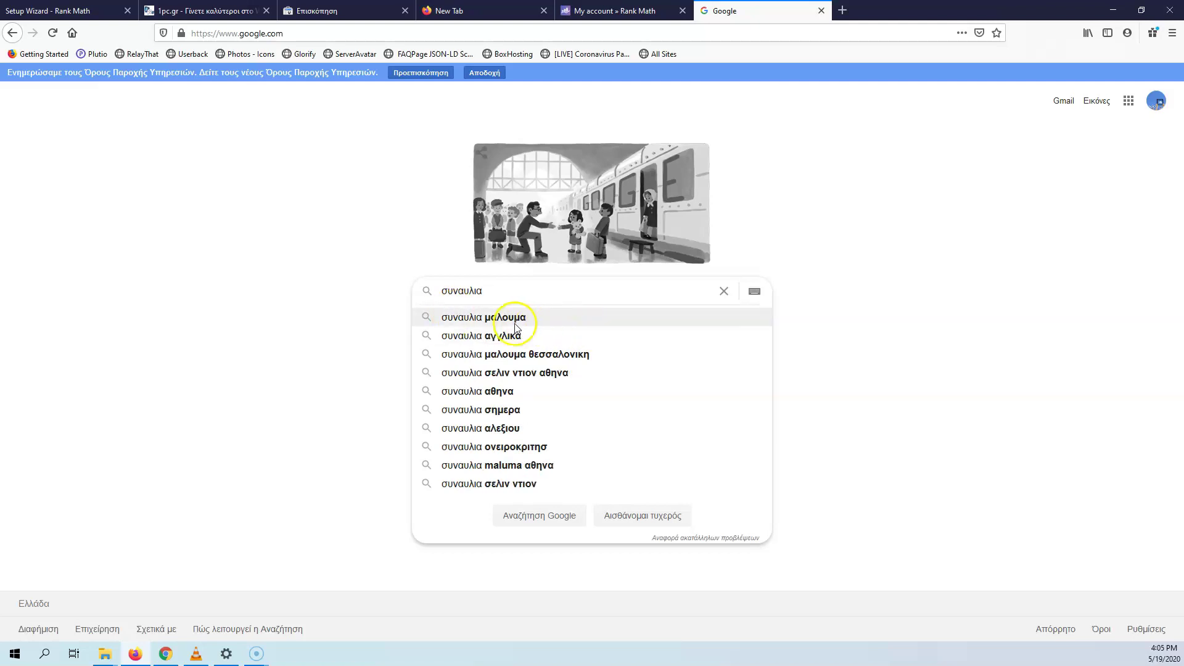
pyautogui.click(501, 428)
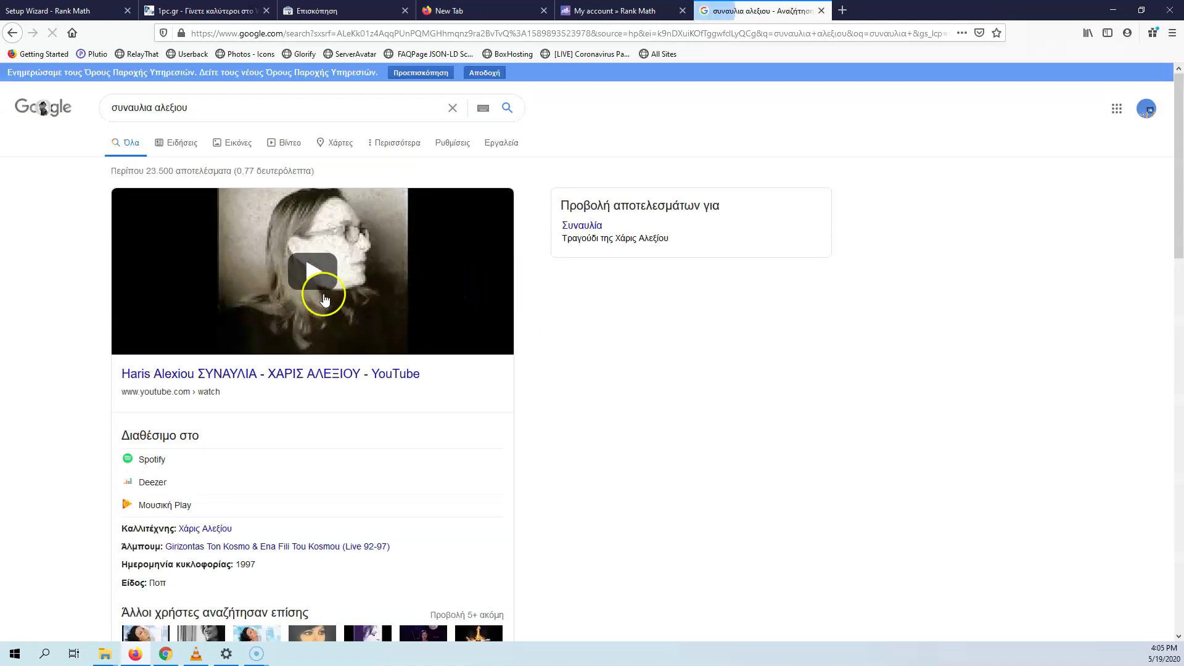
pyautogui.scroll(-10, 226, 311)
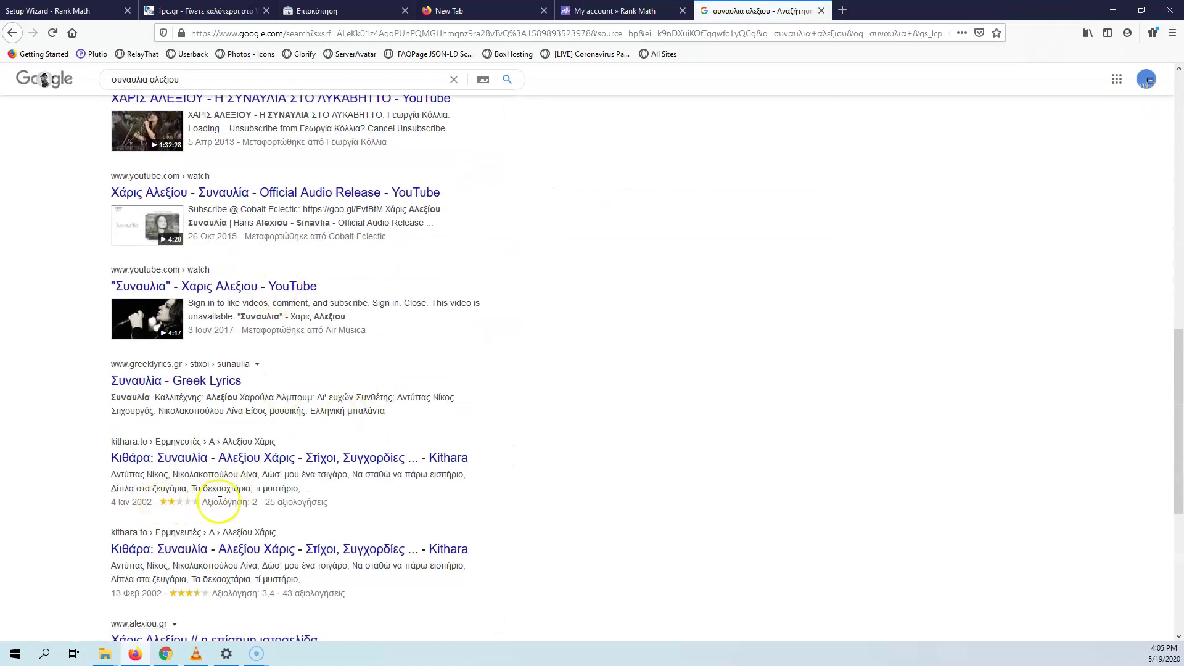
pyautogui.scroll(-4, 176, 504)
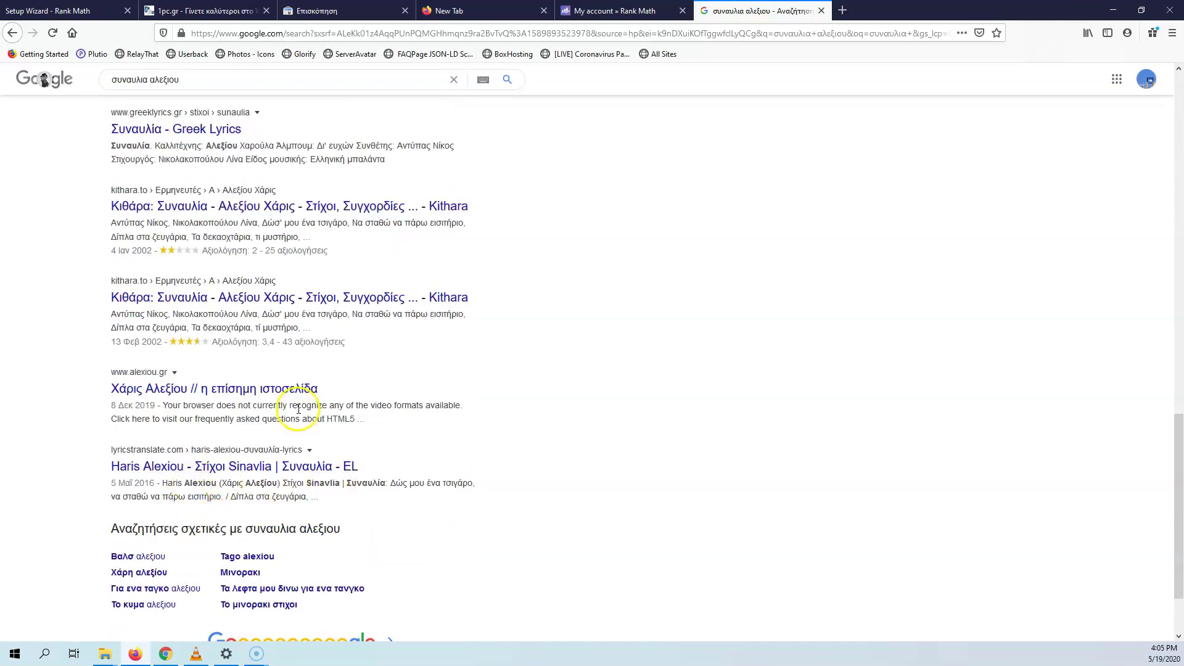
pyautogui.scroll(-2, 303, 302)
pyautogui.click(399, 567)
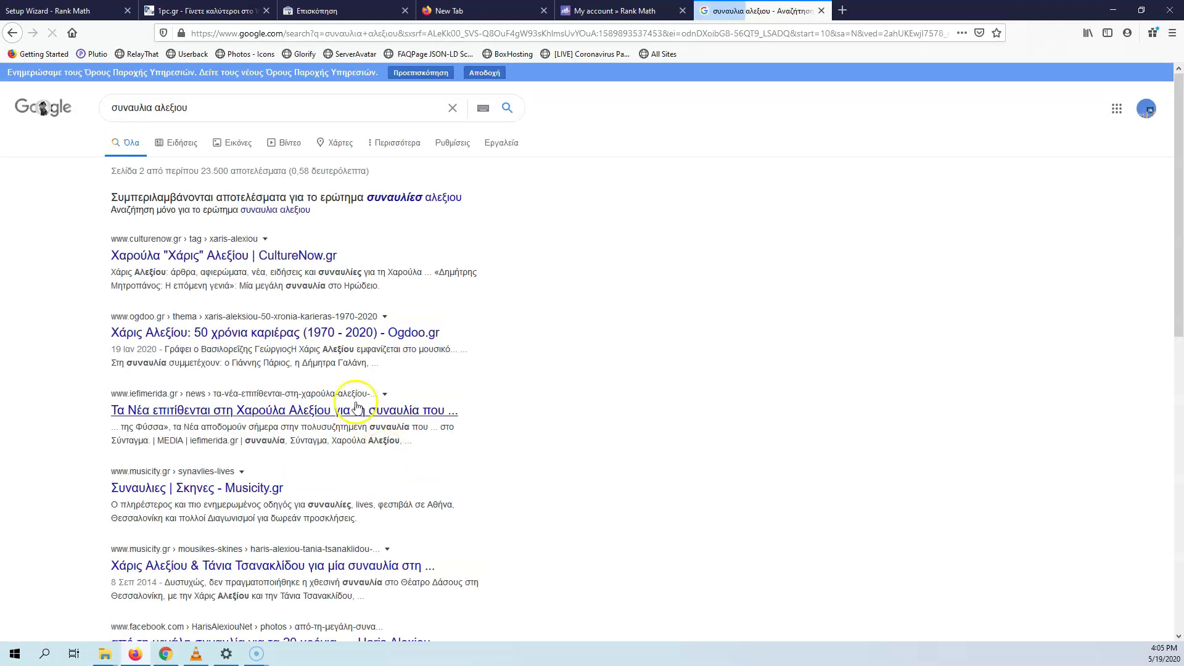
# Step: Search Google for "concert of europe" and look through the results page for event listings
pyautogui.moveTo(188, 108); pyautogui.dragTo(75, 111)
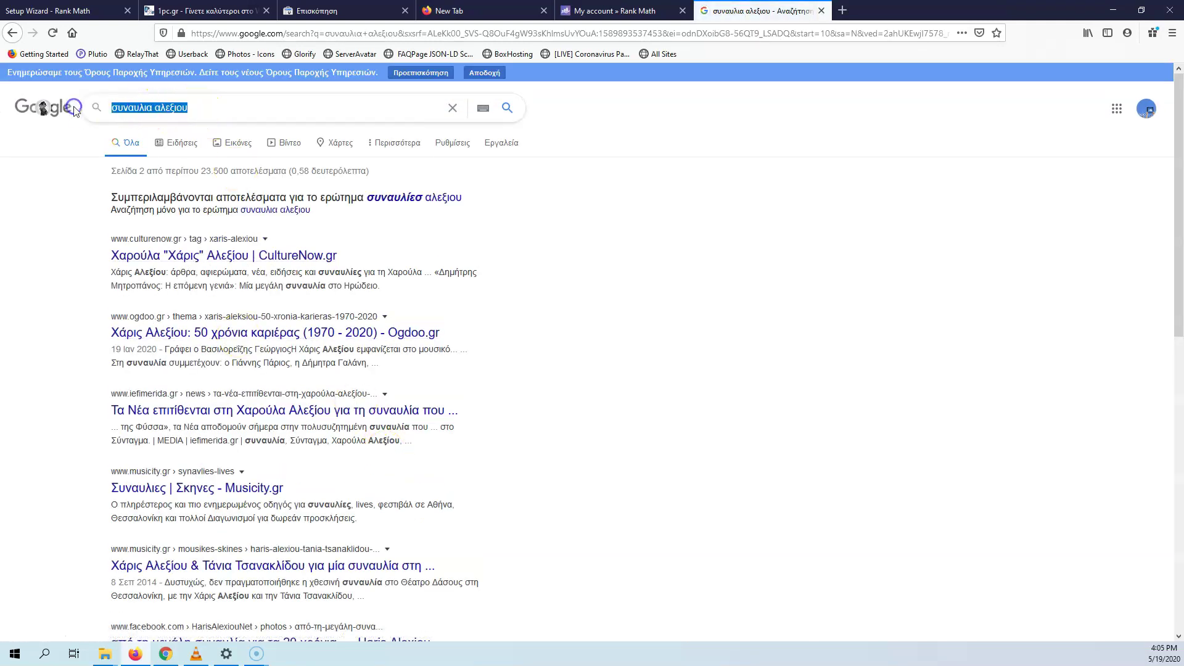
pyautogui.write('ψο')
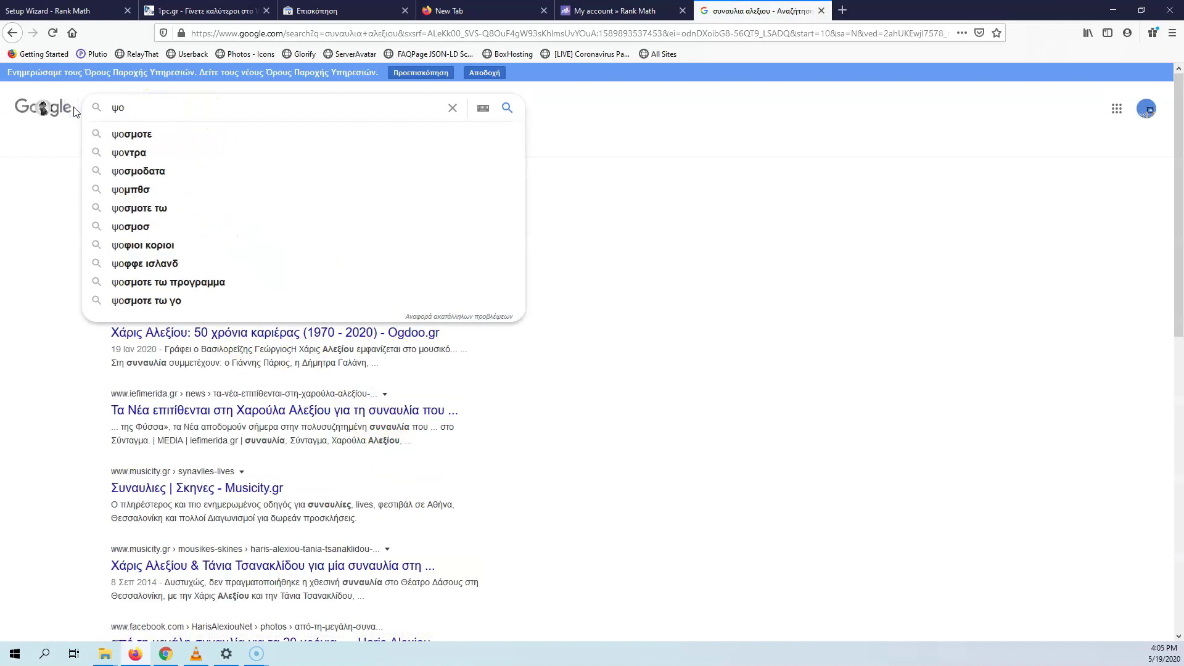
pyautogui.press('BackSpace')
pyautogui.press('BackSpace')
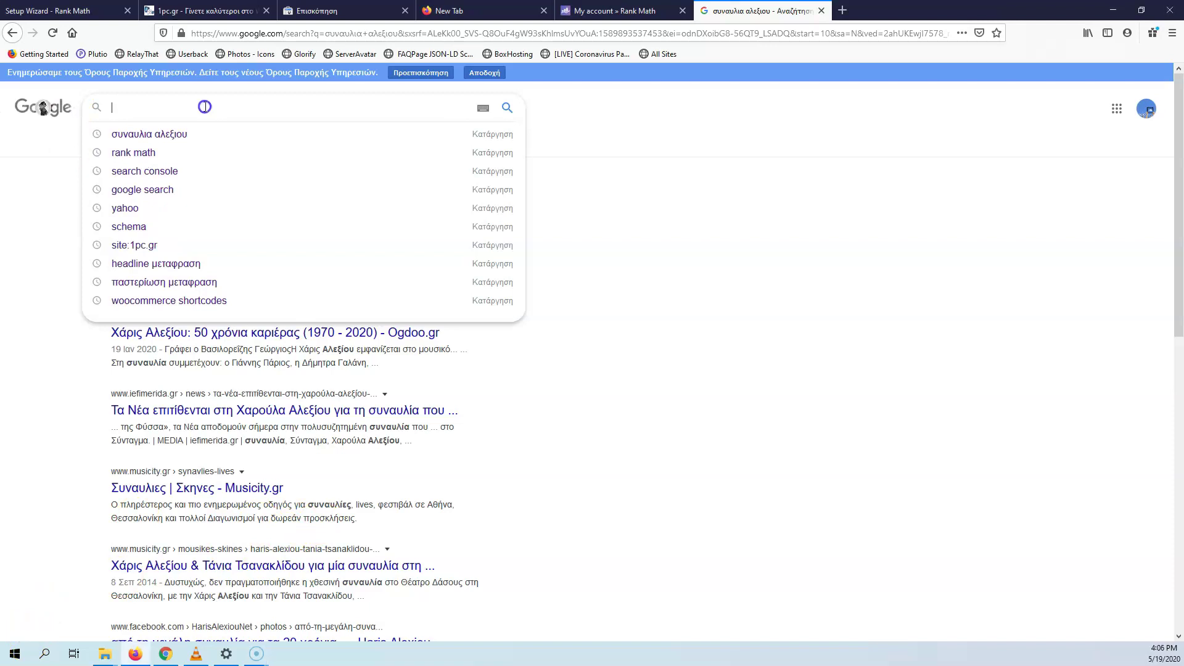
pyautogui.write('co')
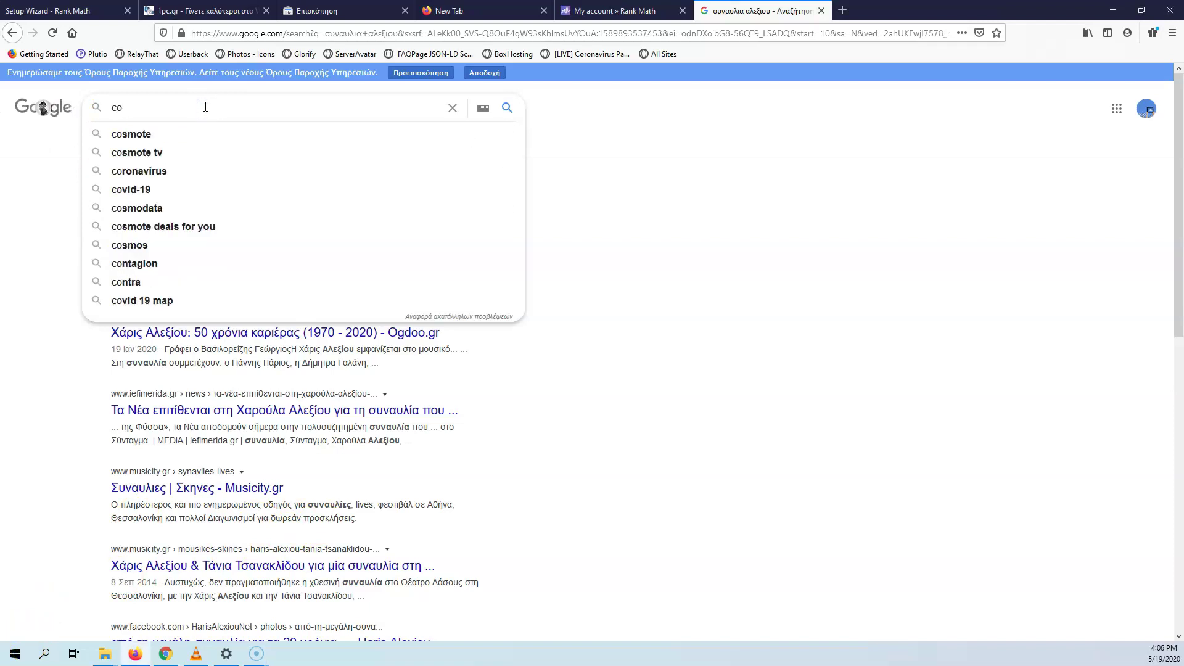
pyautogui.write('nsert')
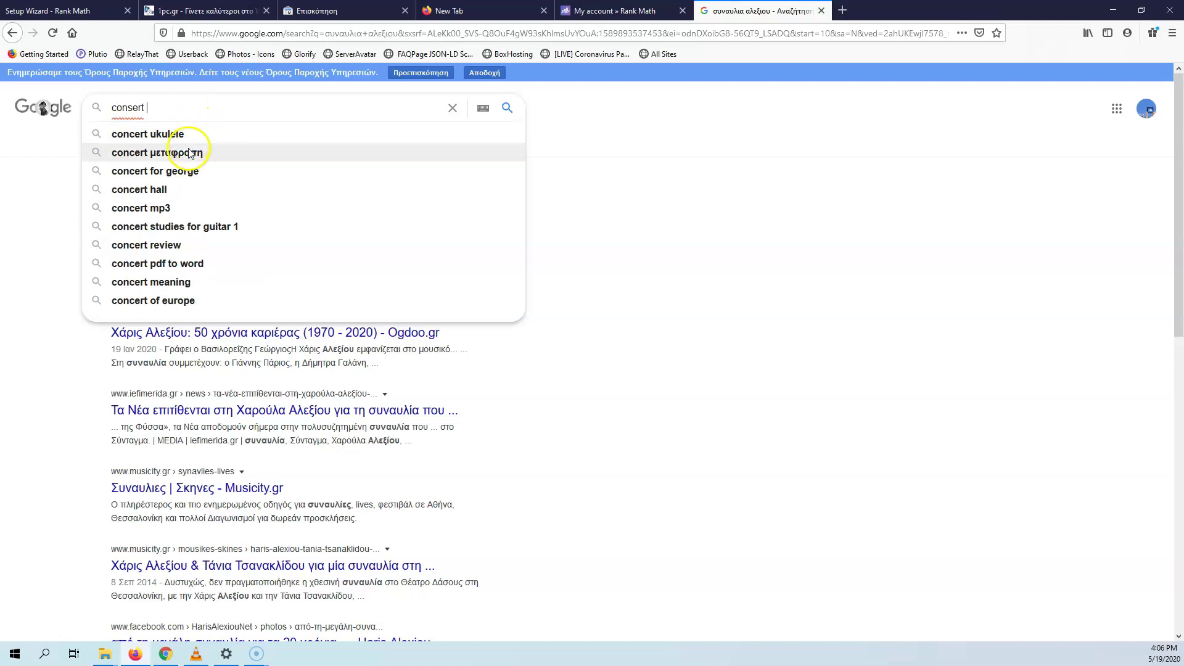
pyautogui.click(129, 109)
pyautogui.click(174, 114)
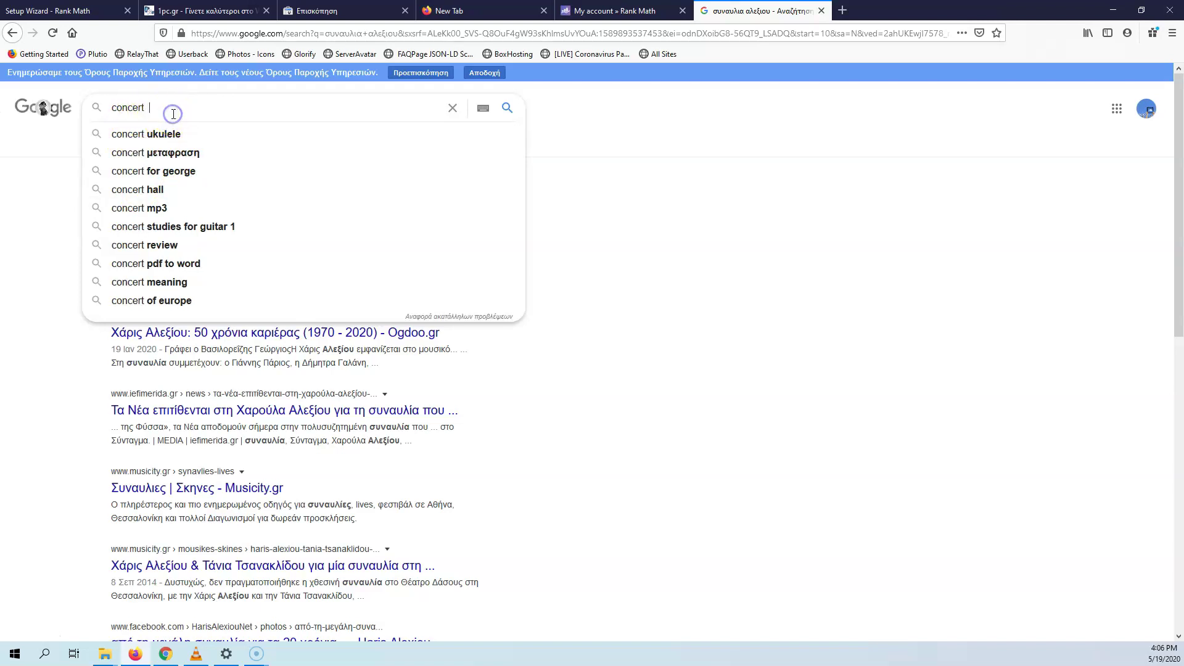
pyautogui.click(184, 173)
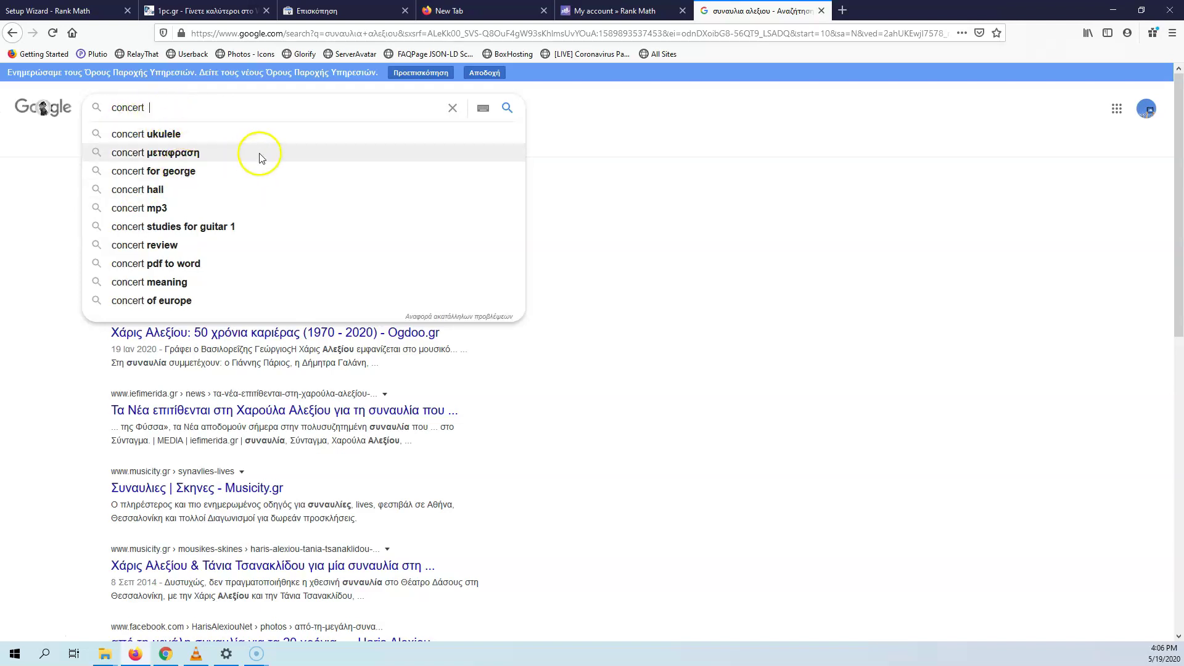
pyautogui.click(189, 302)
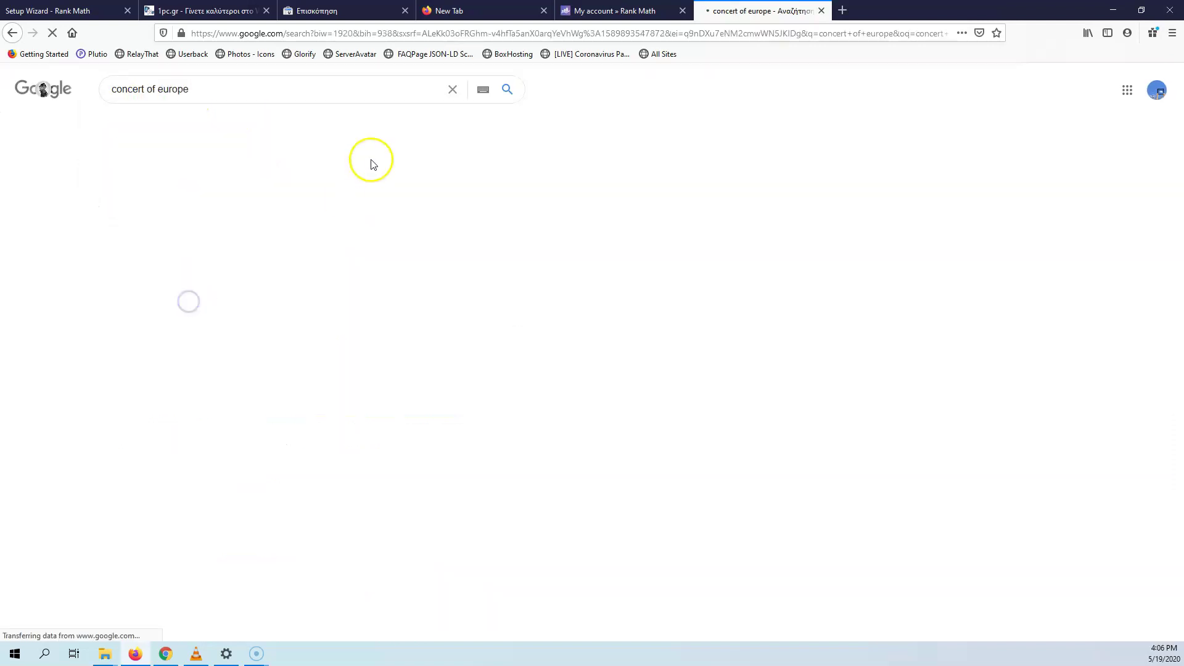
pyautogui.scroll(-3, 383, 253)
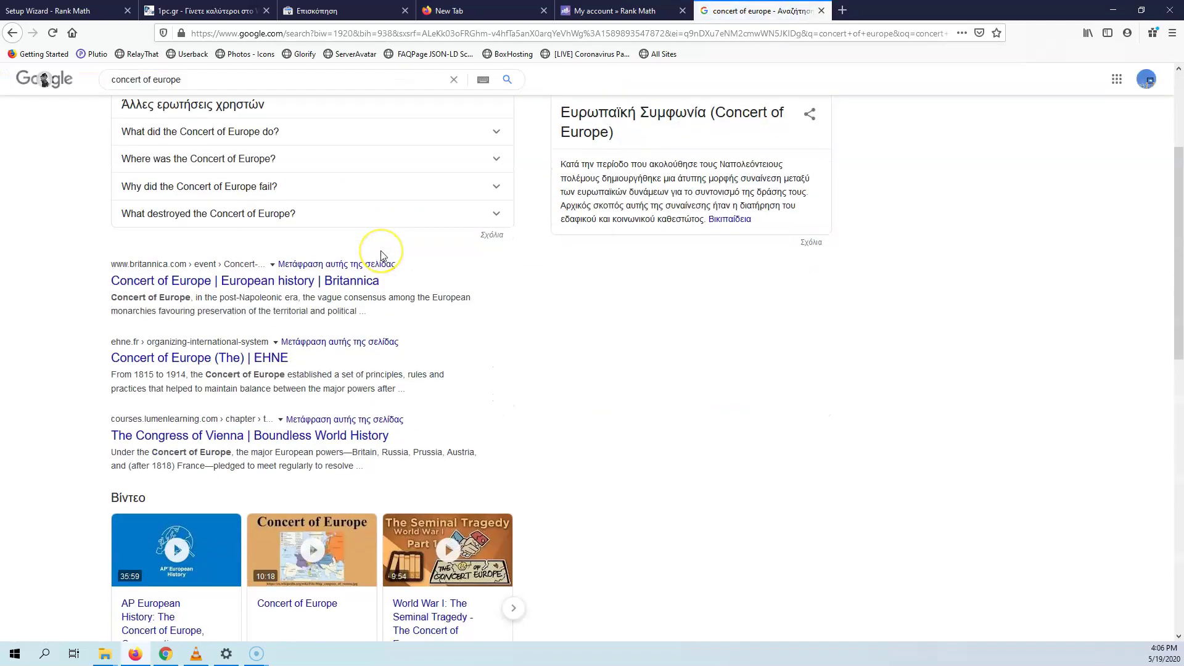
pyautogui.scroll(-10, 382, 254)
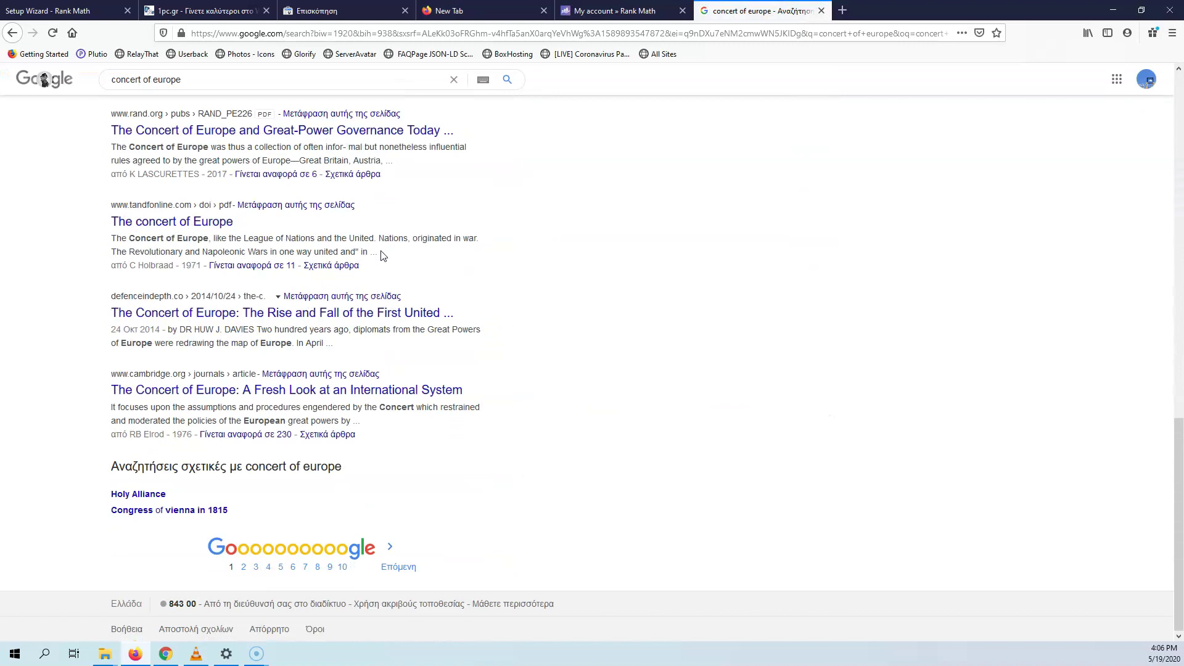
pyautogui.scroll(13, 382, 253)
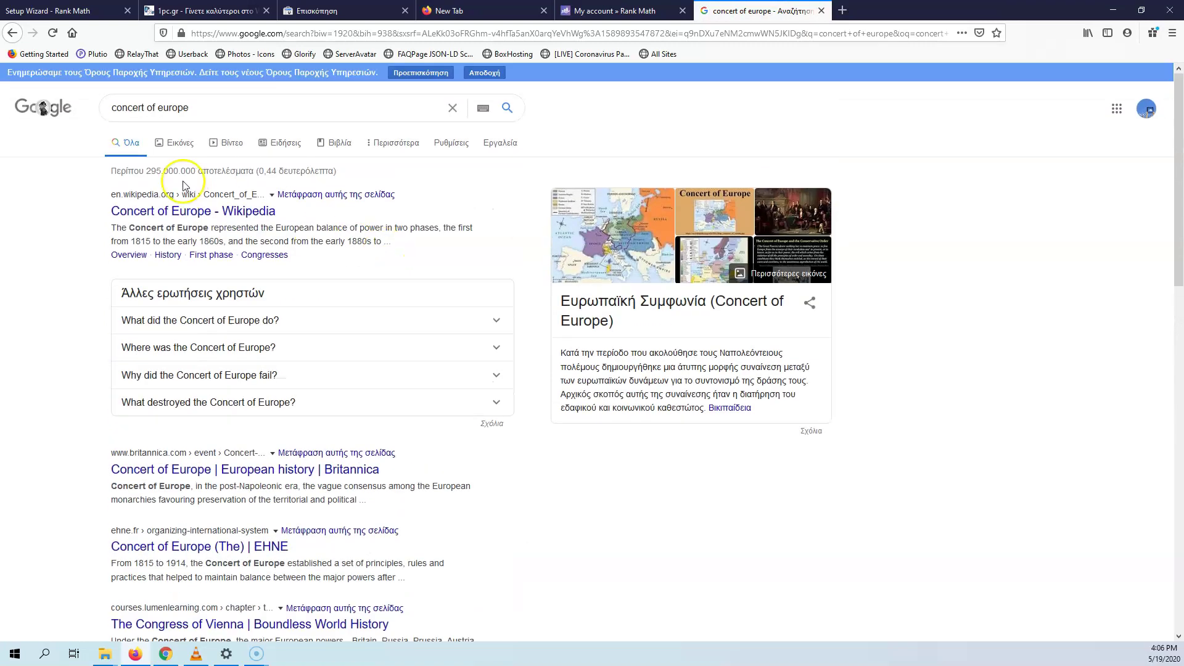
# Step: Search Google for "green day" and look through the results page for event listings
pyautogui.tripleClick(212, 109)
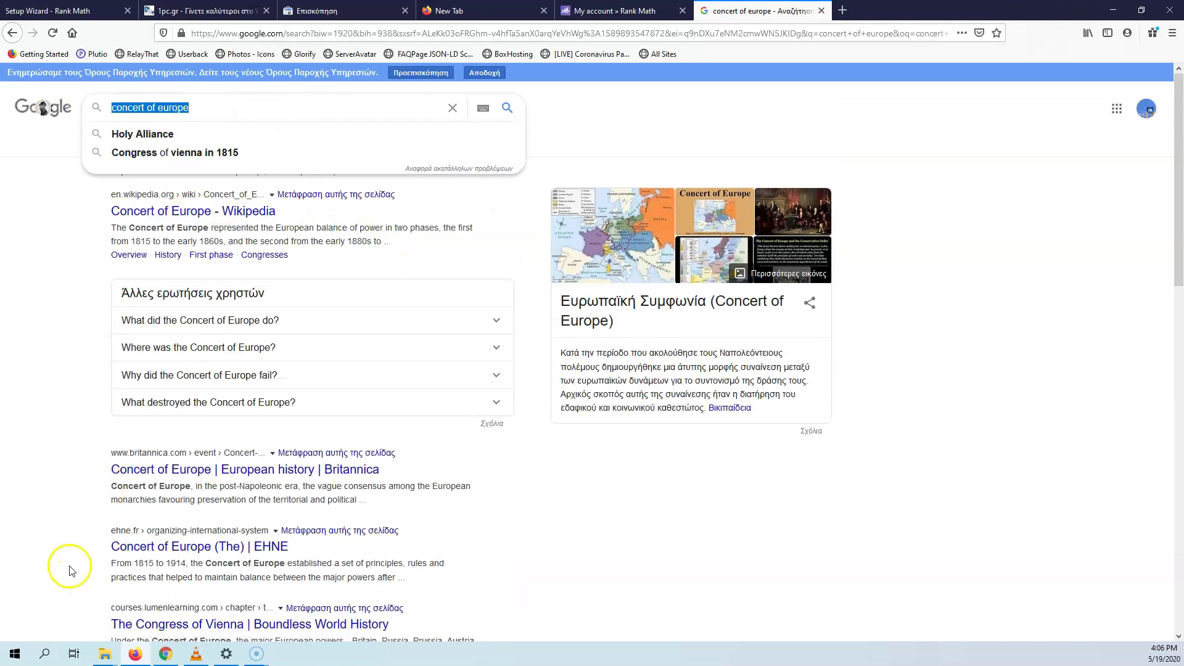
pyautogui.click(30, 642)
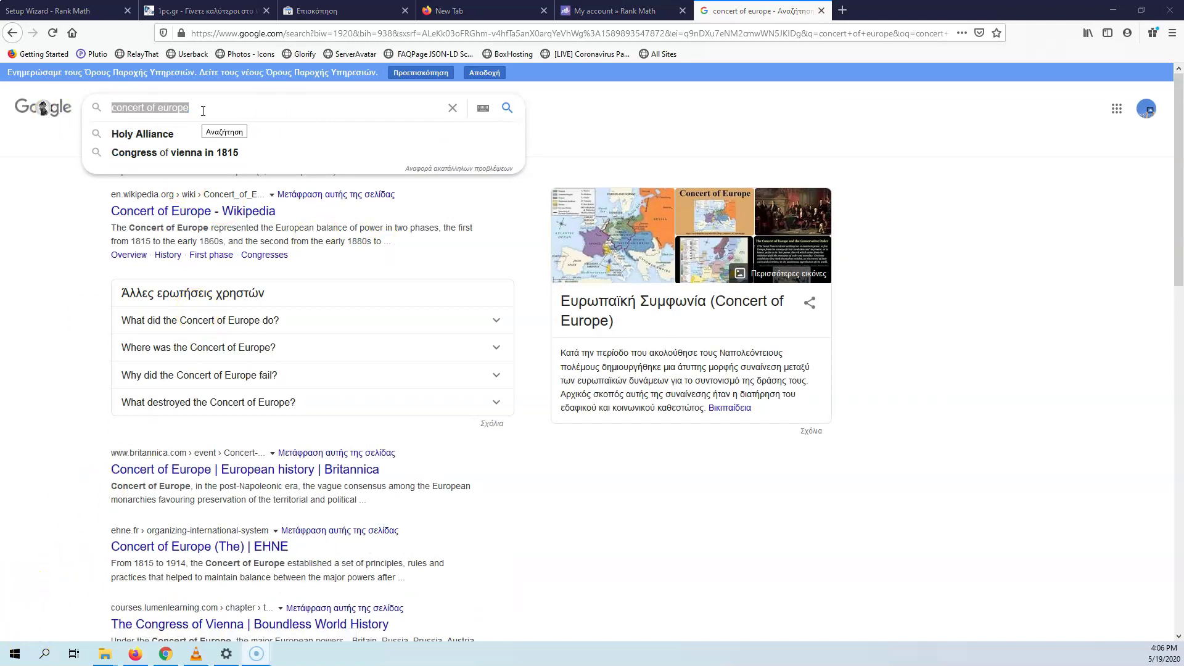
pyautogui.click(203, 110)
pyautogui.hotkey('ctrl', 'a')
pyautogui.write('green da')
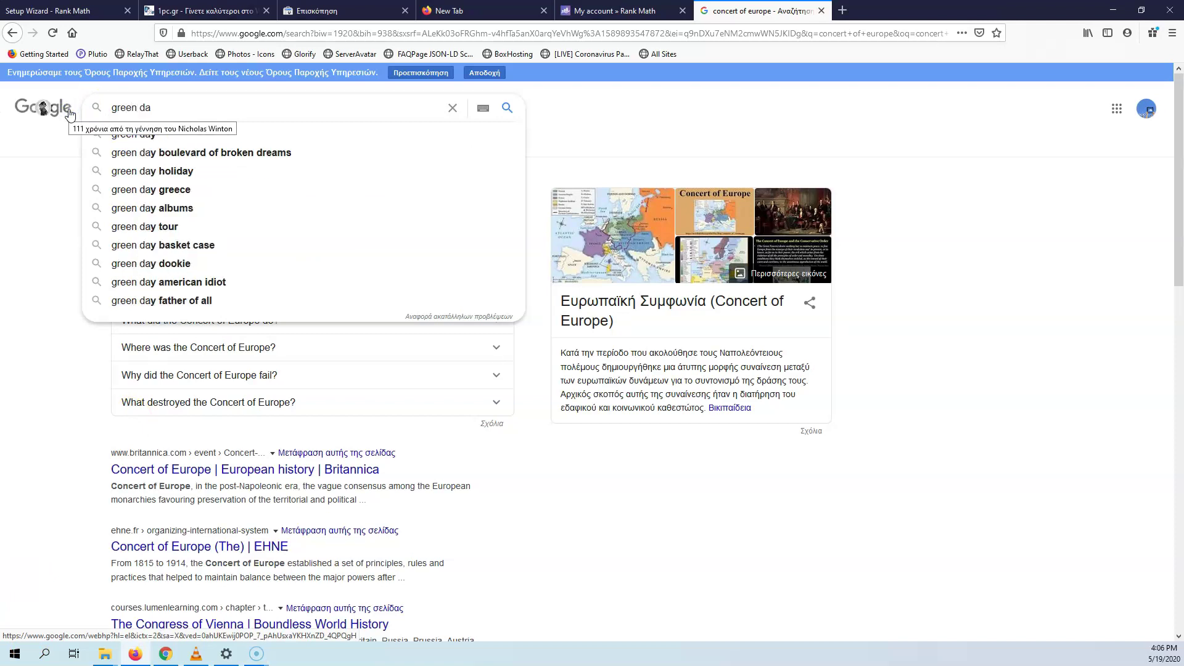
pyautogui.click(154, 137)
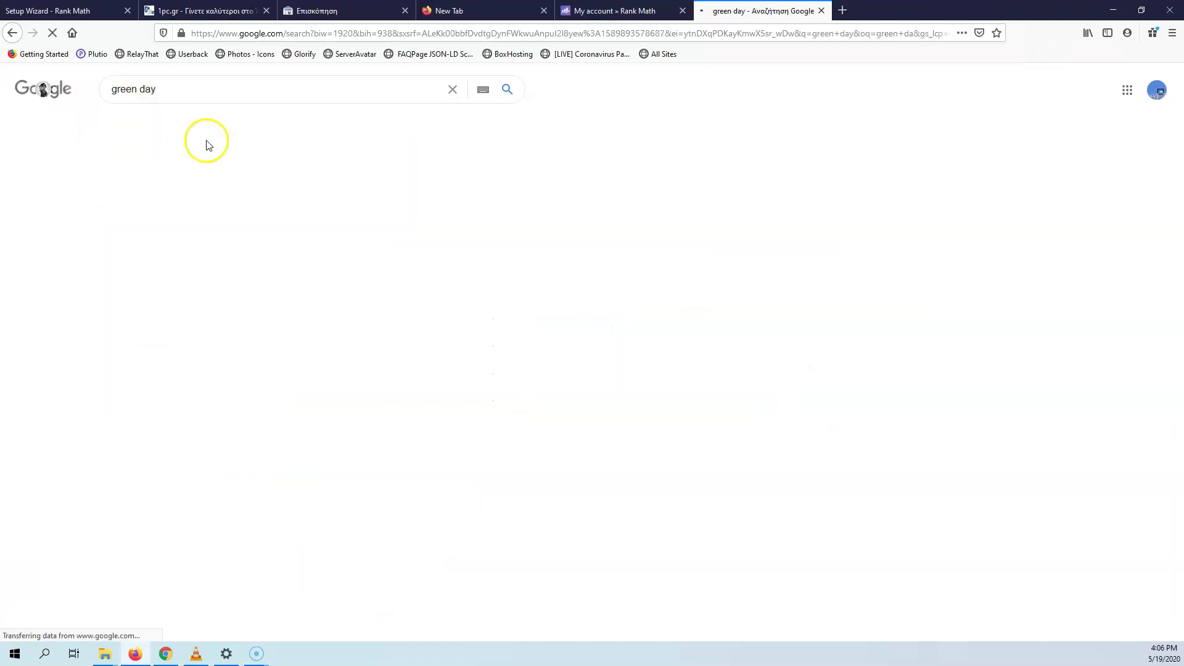
pyautogui.scroll(-10, 163, 344)
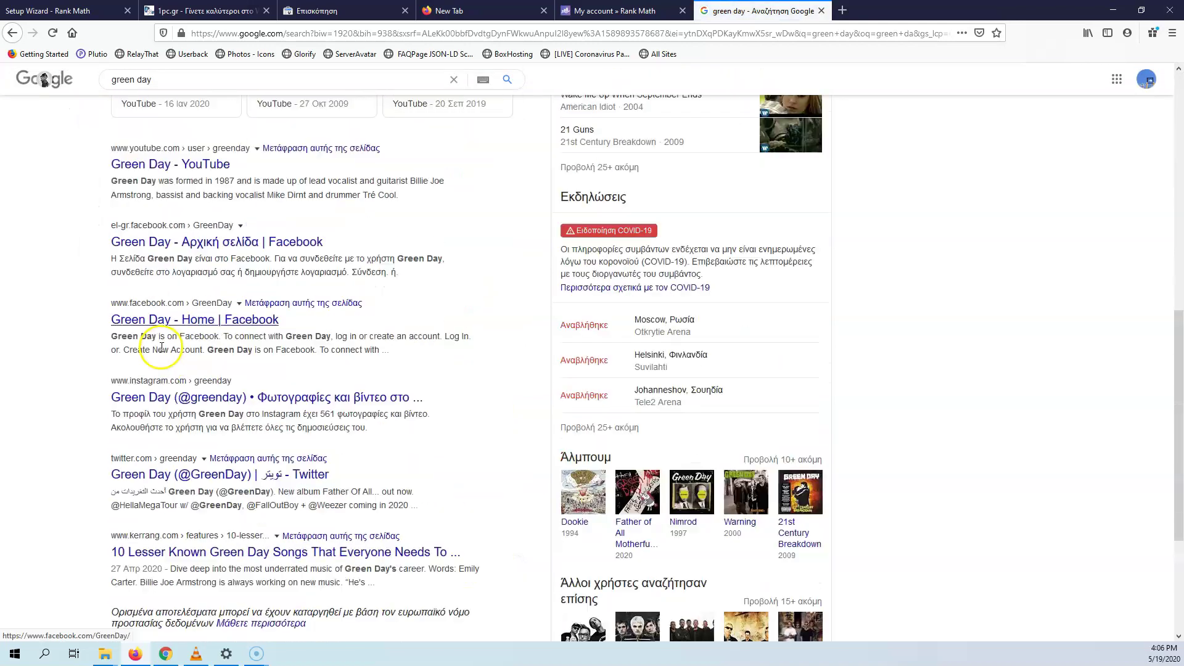
pyautogui.scroll(-5, 161, 346)
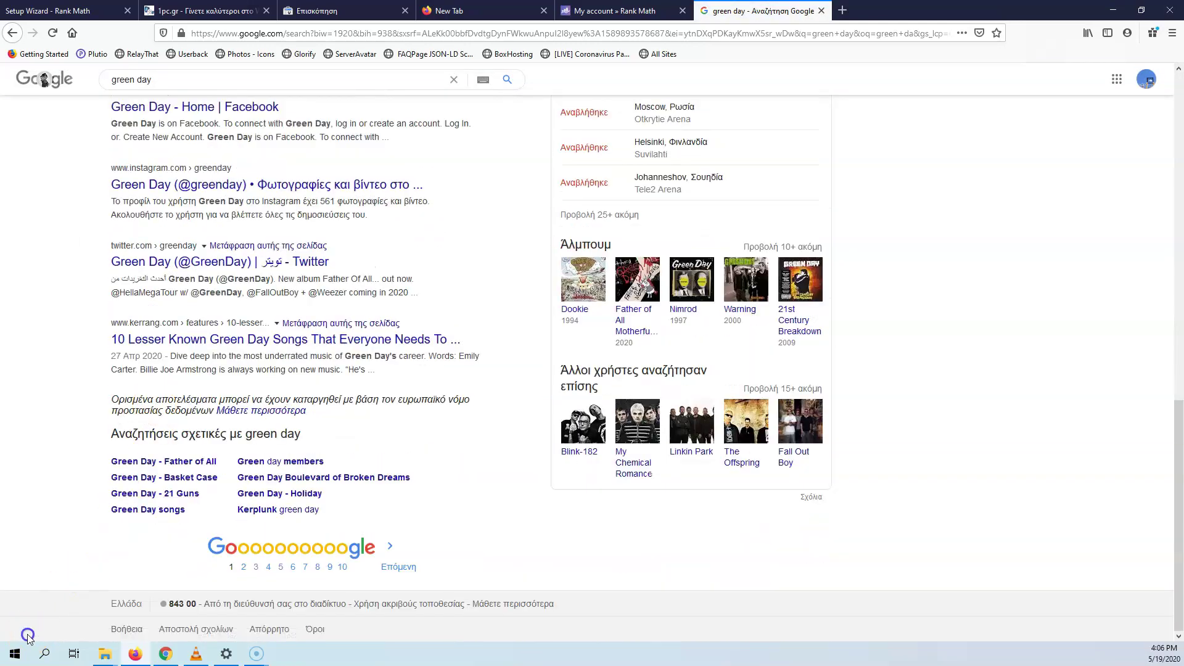
pyautogui.scroll(15, 61, 441)
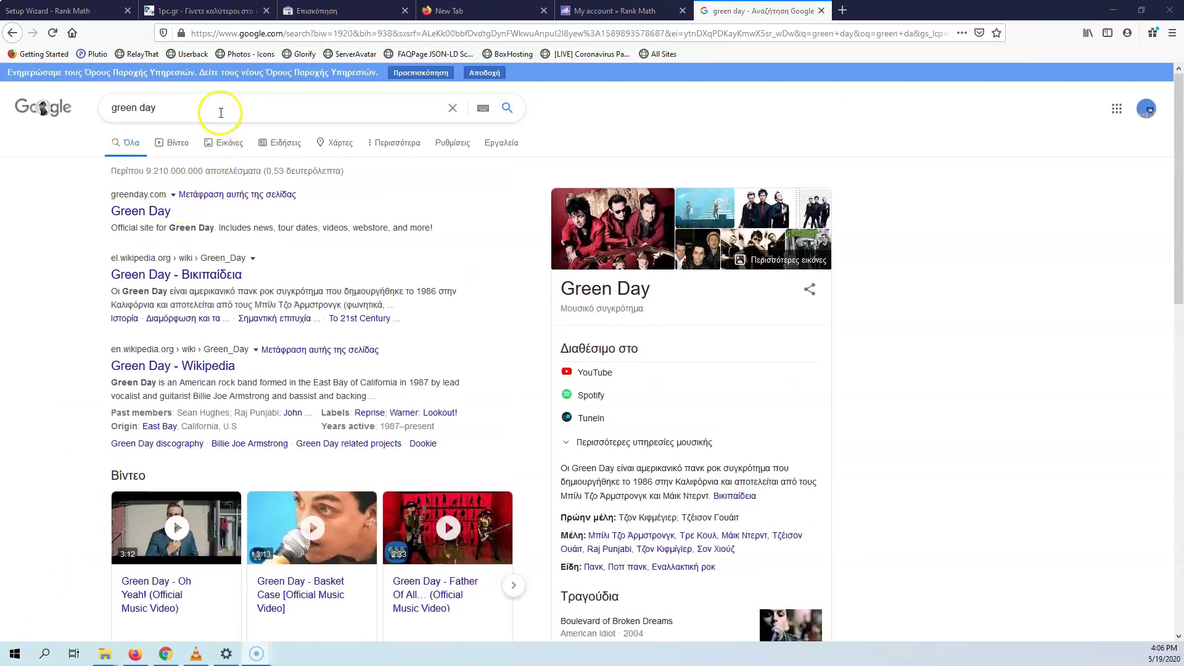
# Step: Refine the search to "green day live" and examine the events shown with the results
pyautogui.click(220, 113)
pyautogui.write('li')
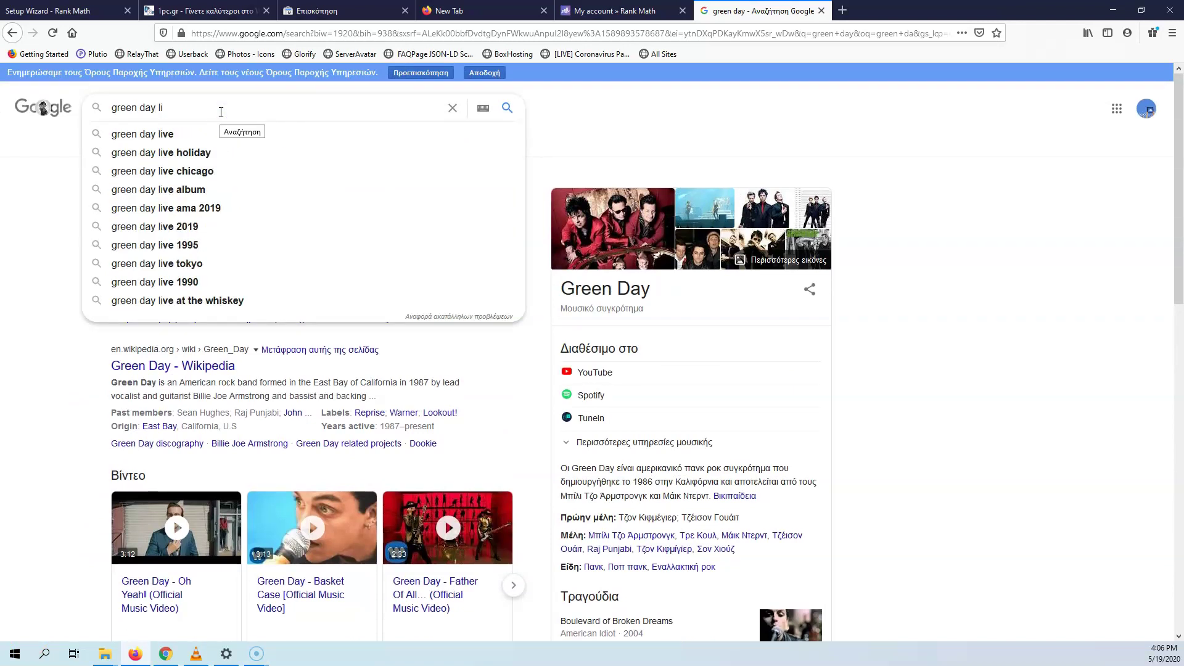
pyautogui.write('ve')
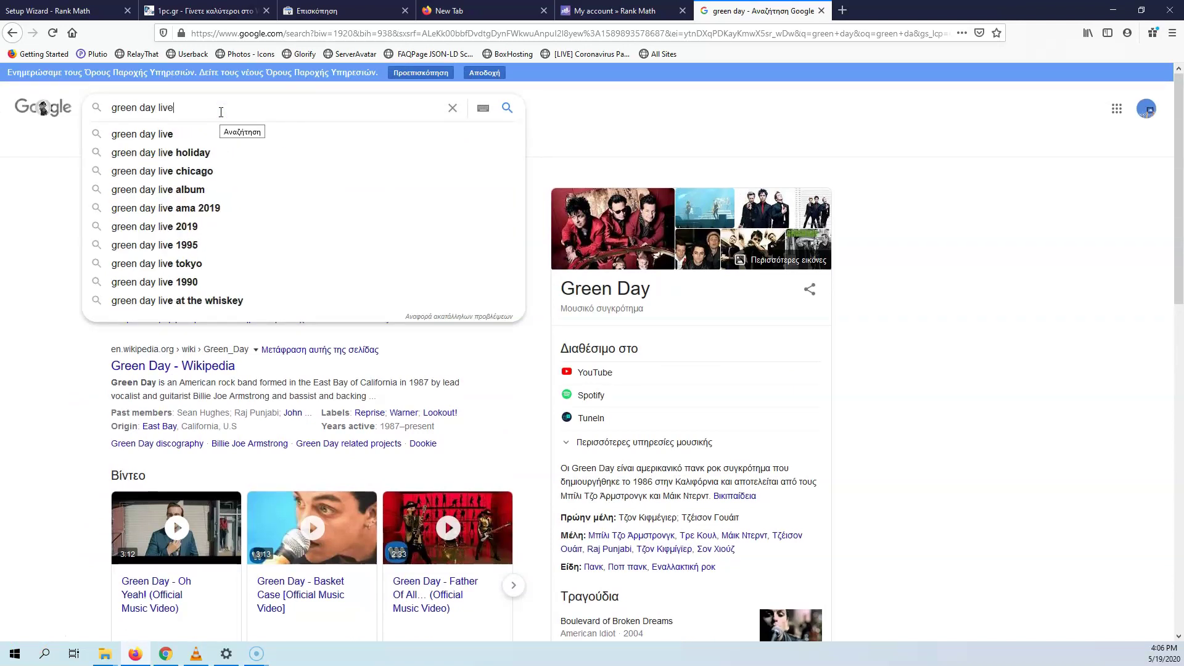
pyautogui.press('Return')
pyautogui.scroll(-15, 290, 343)
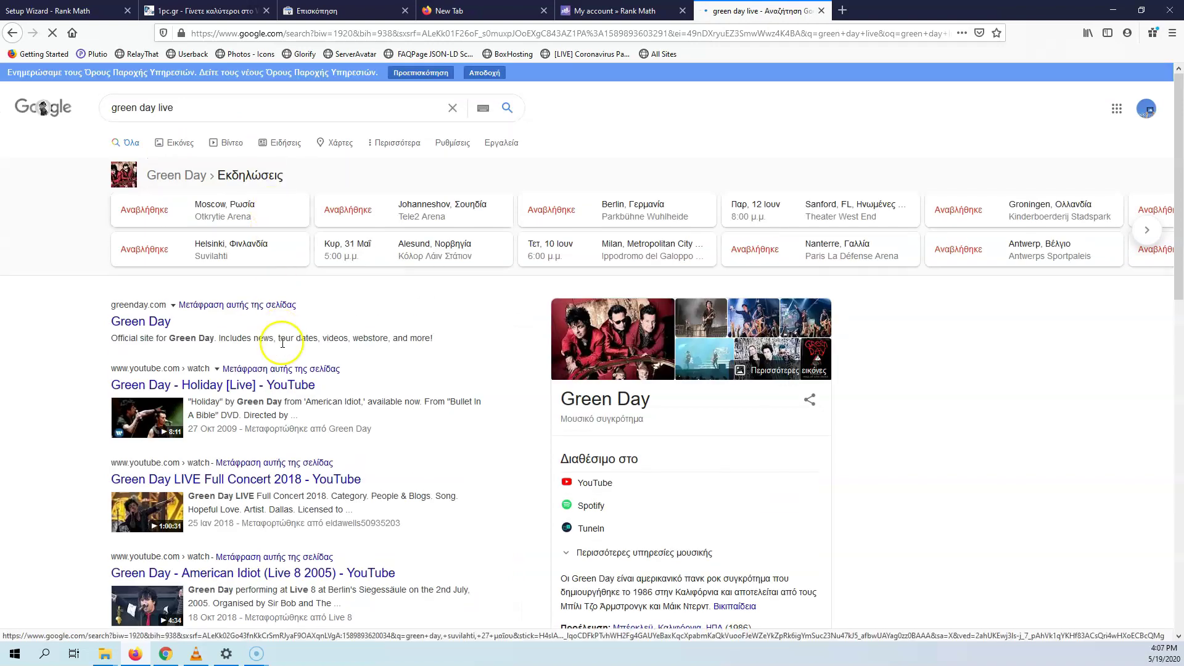
pyautogui.scroll(15, 284, 345)
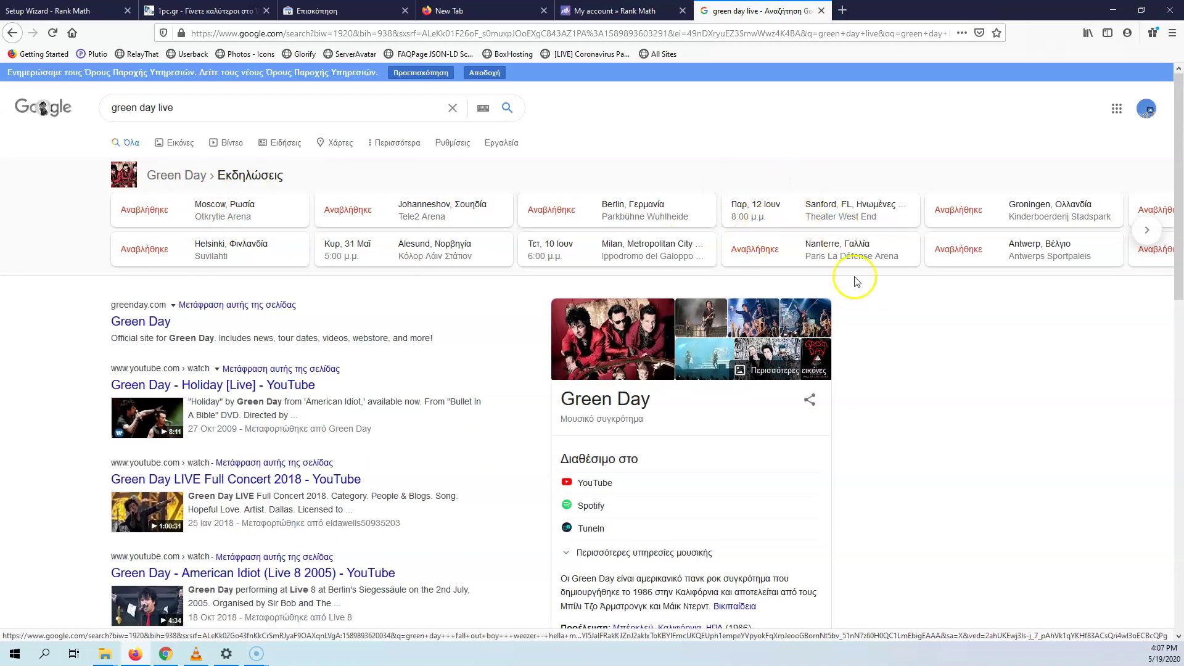
# Step: Open the Green Day event at Otkrytie Arena in Moscow, look through its results, and return to the "green day live" results
pyautogui.click(201, 215)
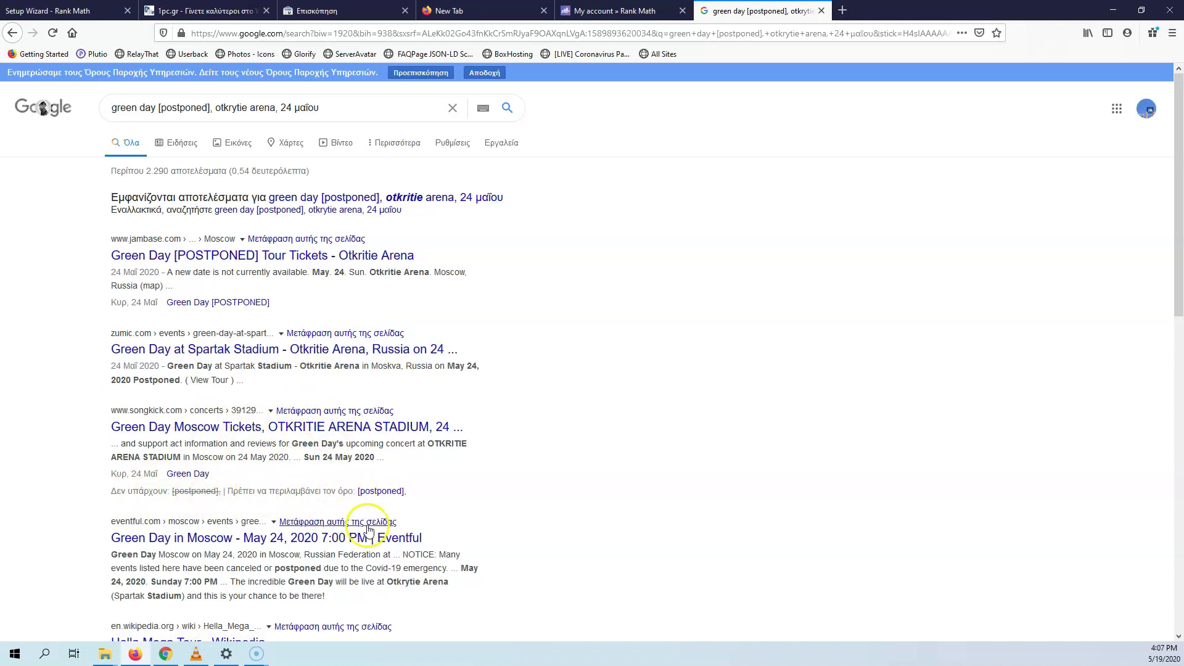
pyautogui.scroll(-3, 233, 477)
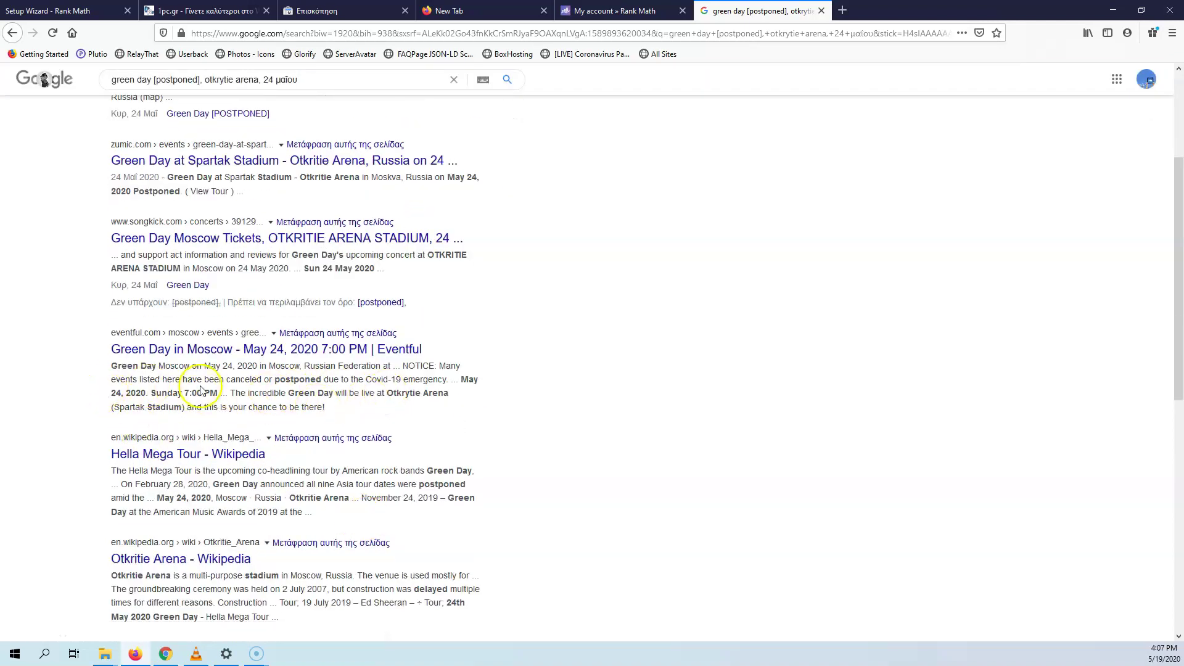
pyautogui.scroll(-3, 278, 472)
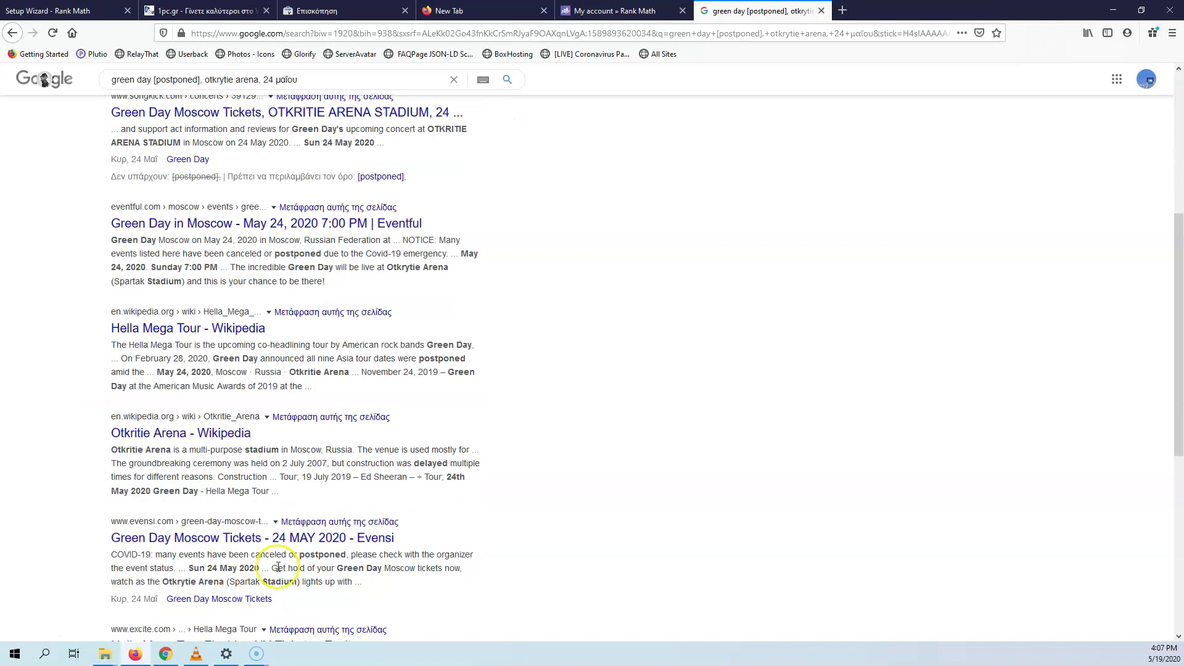
pyautogui.scroll(-2, 363, 556)
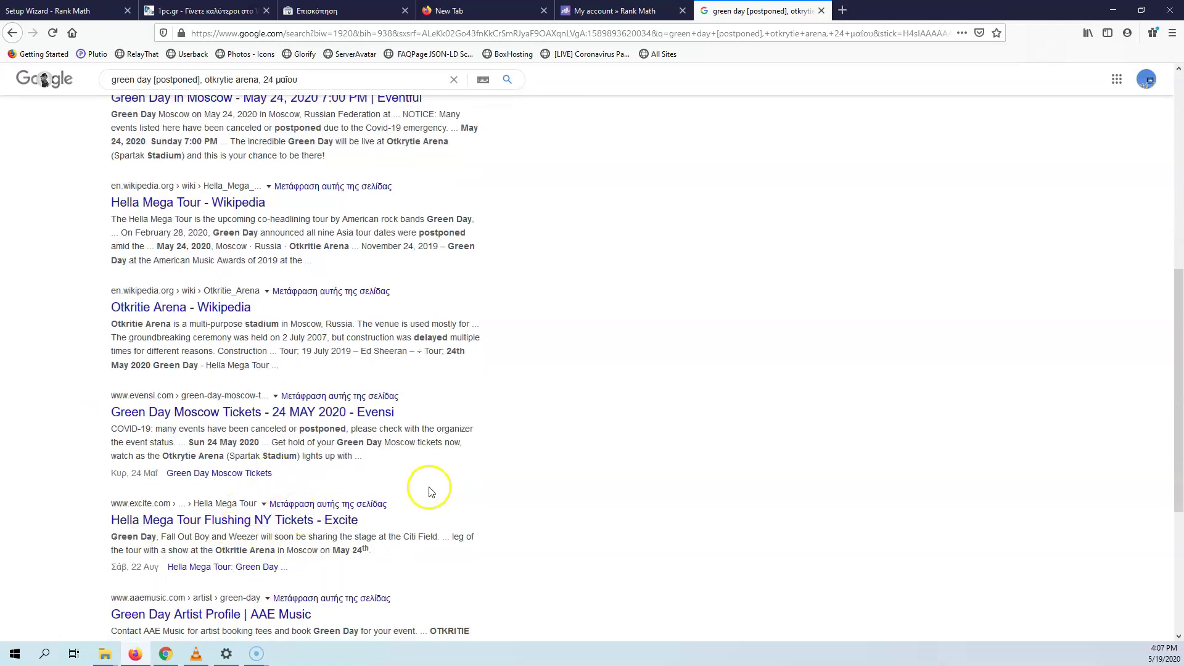
pyautogui.scroll(-3, 431, 487)
pyautogui.scroll(15, 431, 487)
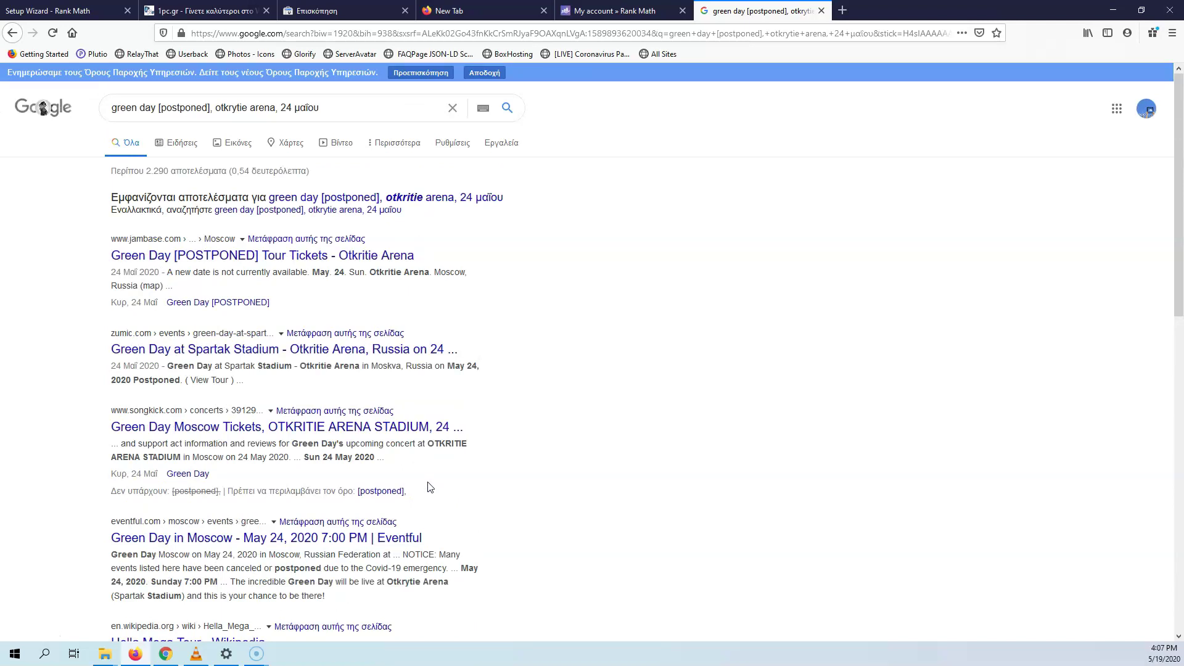
pyautogui.click(12, 32)
pyautogui.click(619, 33)
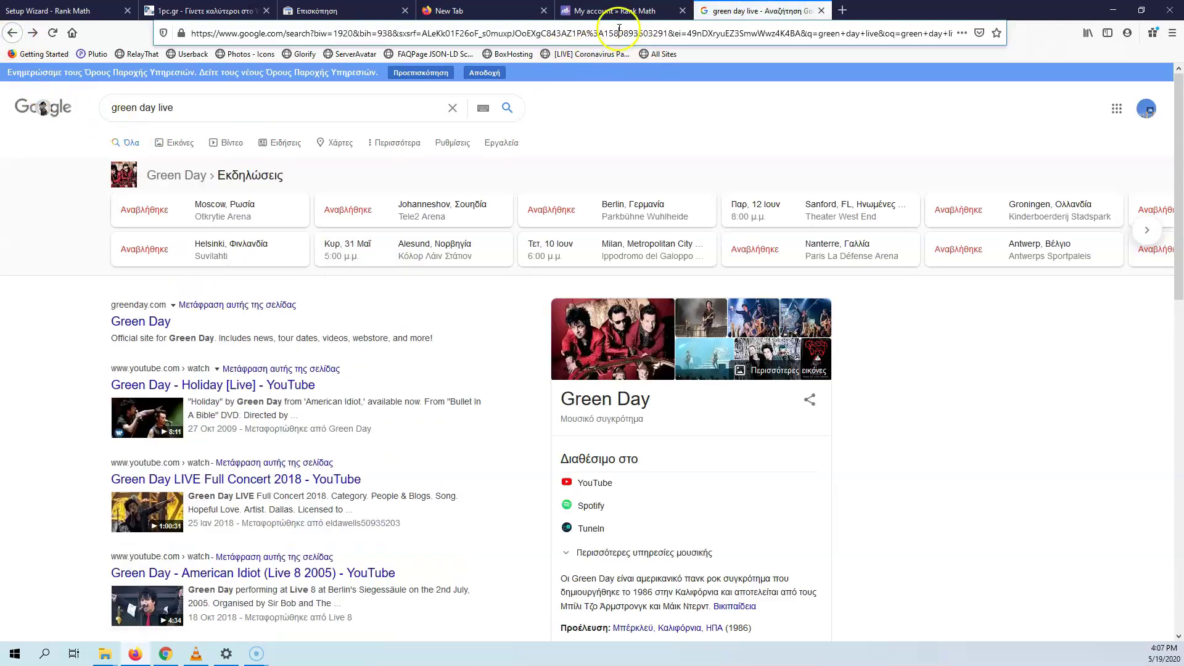
# Step: Search Google for "schema", open the schema.org website from the results and reload its home page
pyautogui.write('sc')
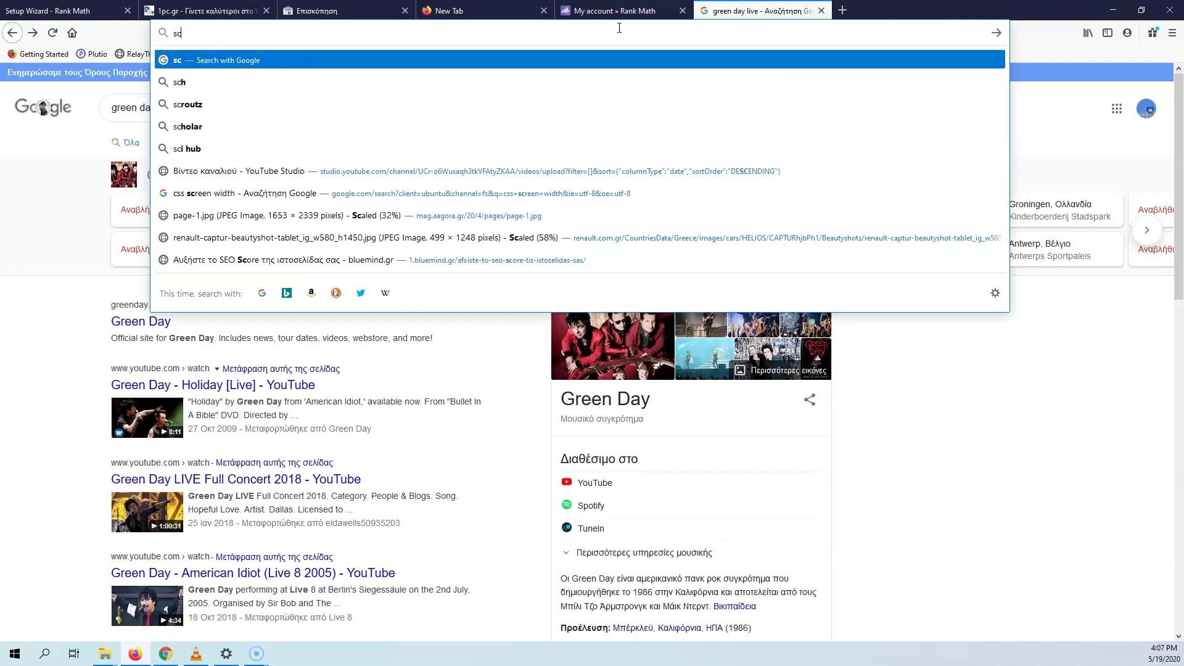
pyautogui.write('hema')
pyautogui.press('Return')
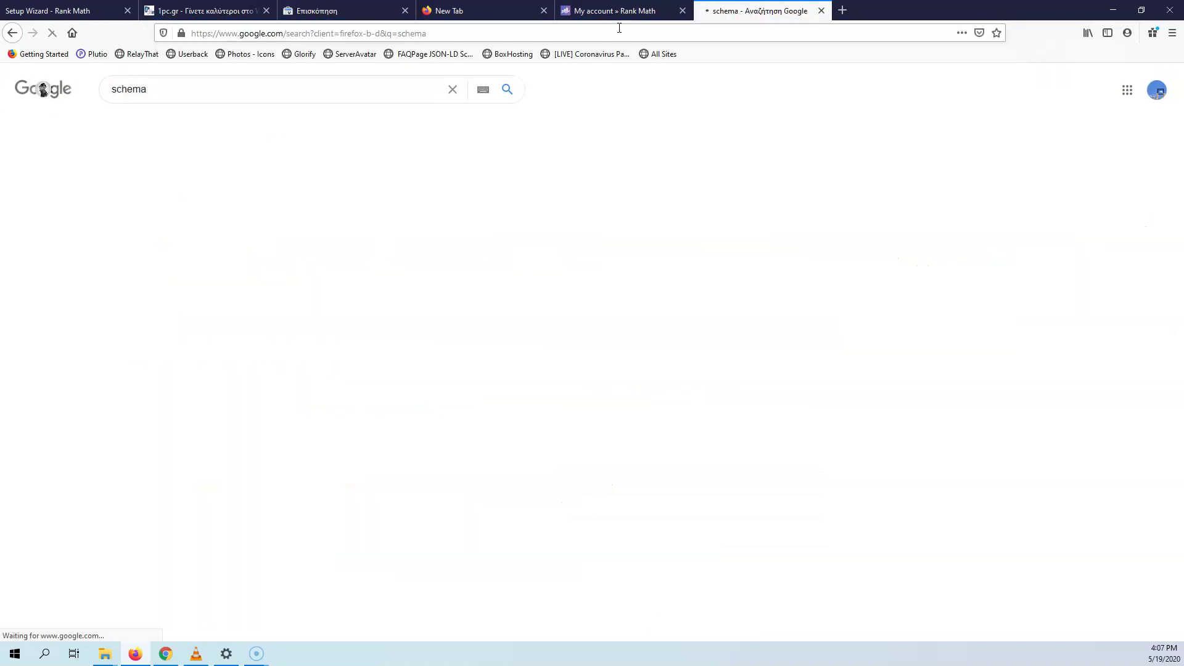
pyautogui.click(197, 211)
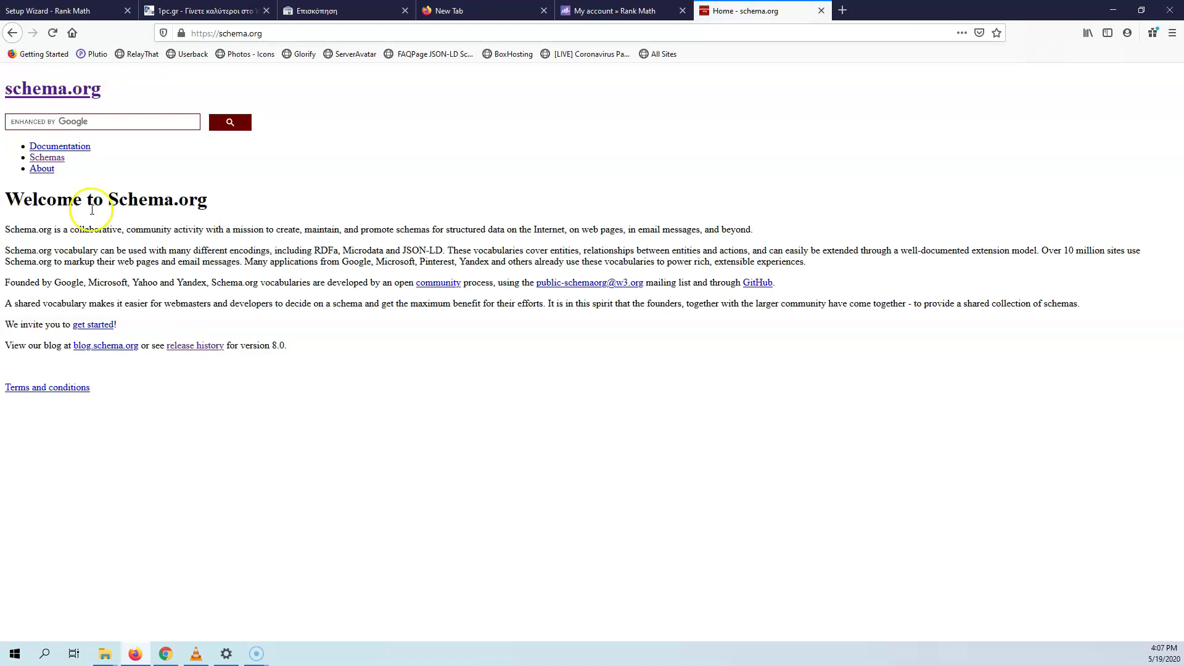
pyautogui.click(51, 34)
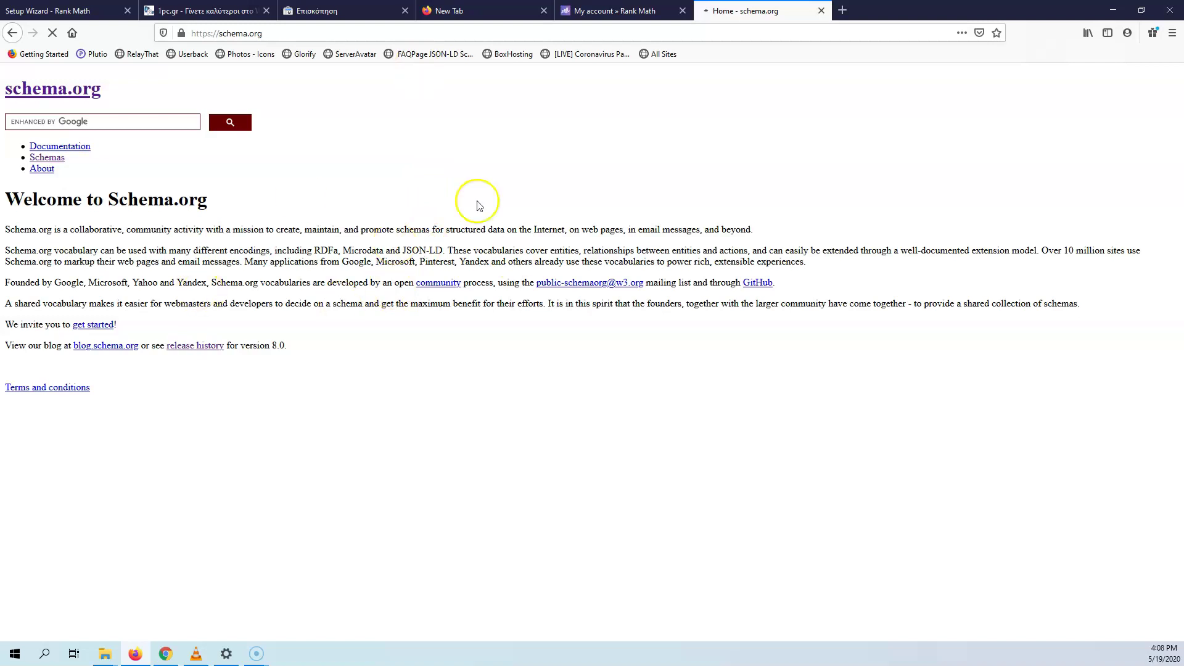
# Step: Return to the Rank Math setup wizard and choose Article as the Schema Type for Posts
pyautogui.click(324, 10)
pyautogui.click(224, 11)
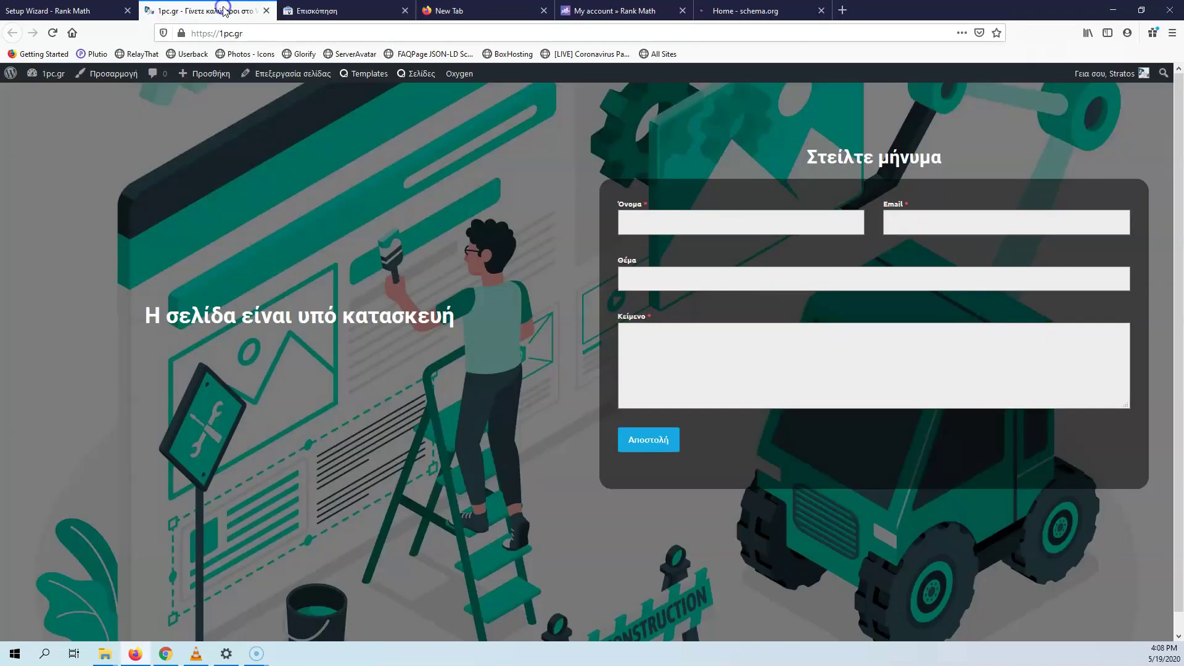
pyautogui.click(68, 11)
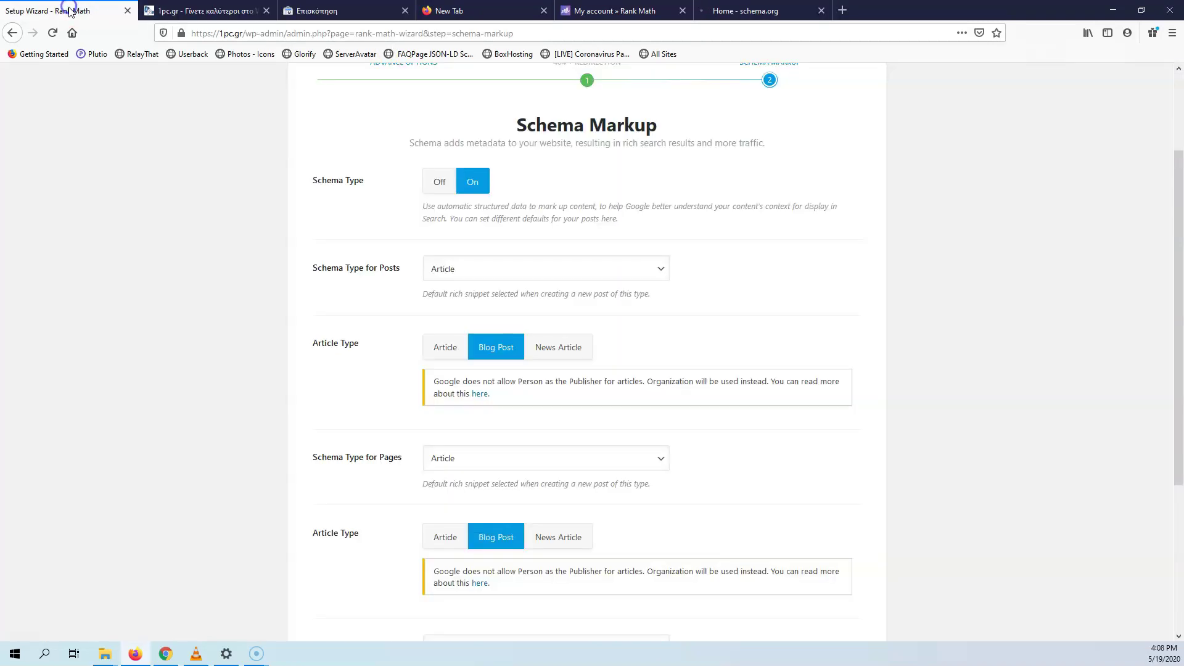
pyautogui.click(489, 269)
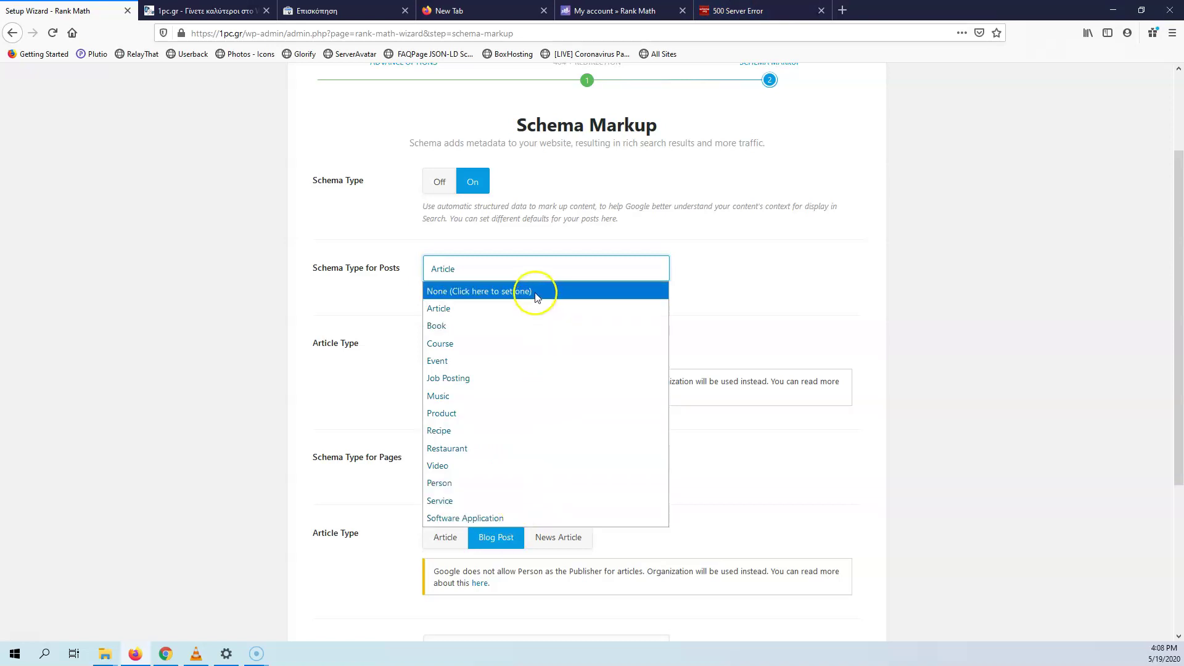
pyautogui.click(529, 309)
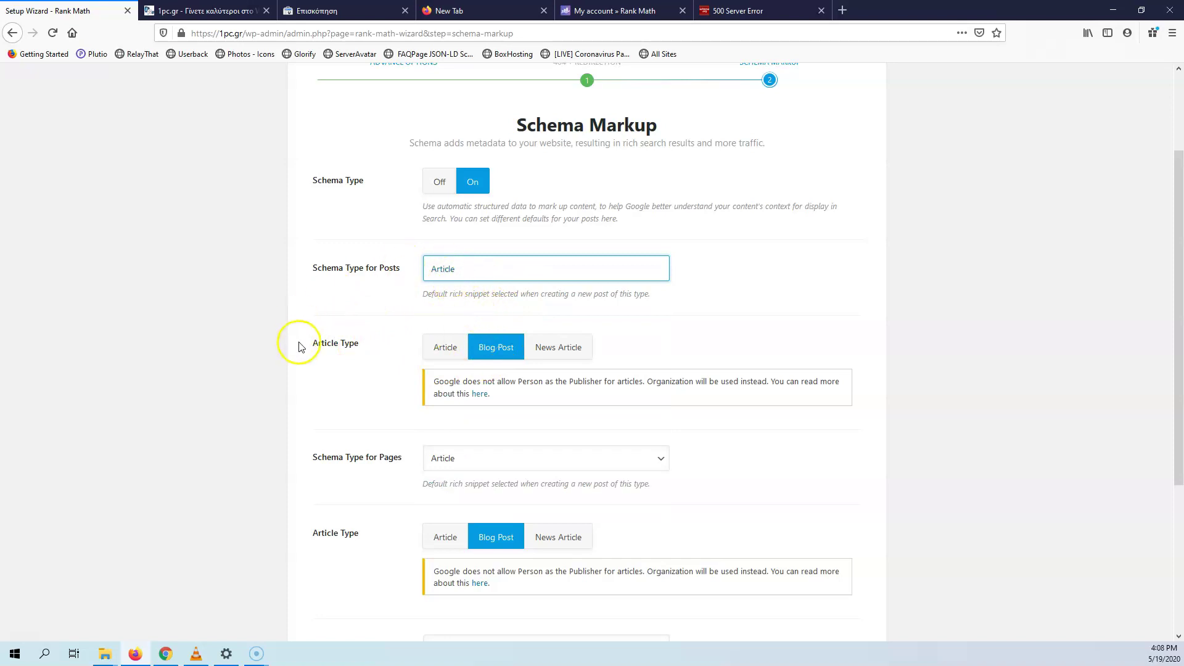
# Step: Review the Schema Markup options for pages and templates, then save them to finish the wizard
pyautogui.click(375, 351)
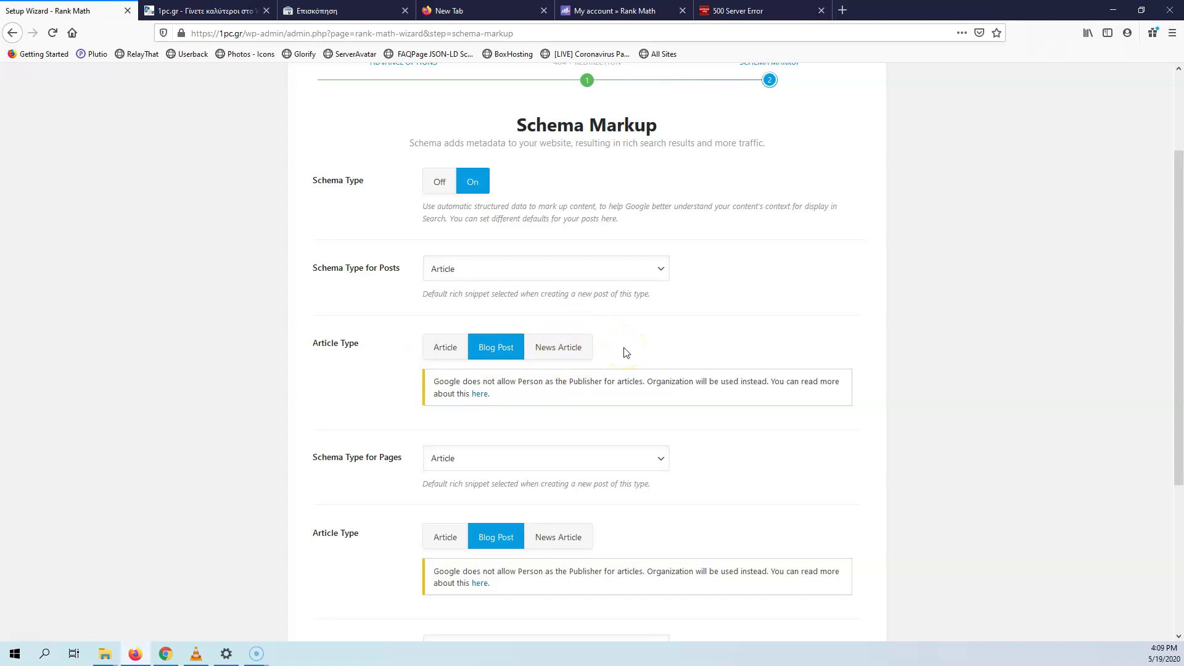
pyautogui.scroll(-4, 340, 349)
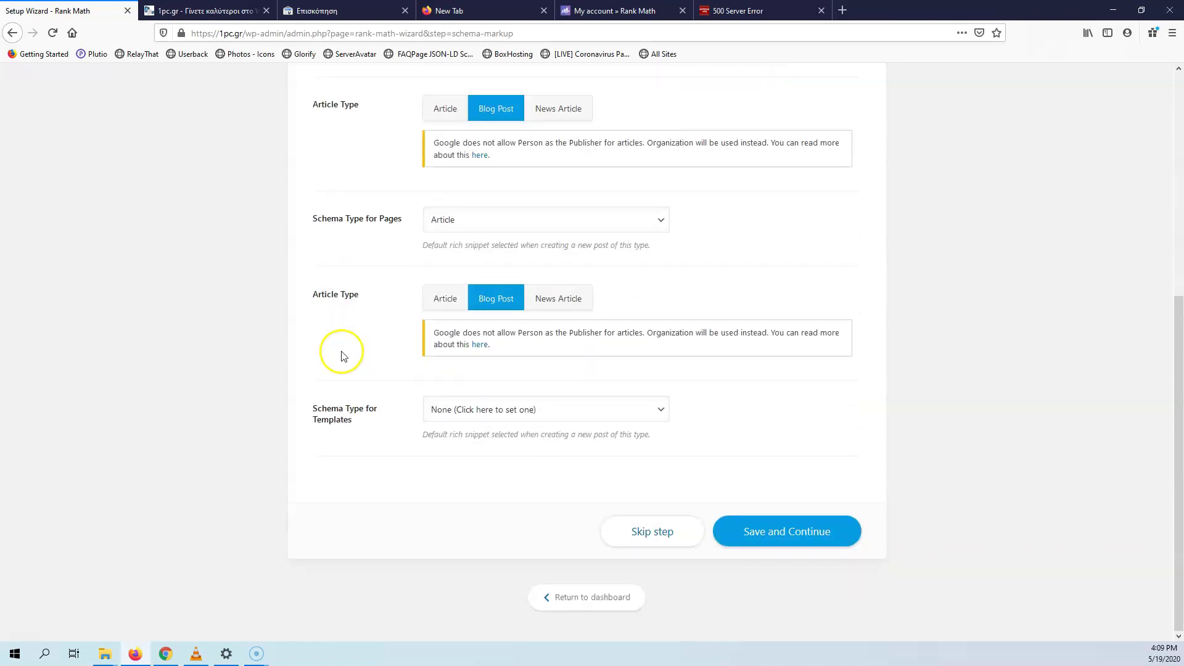
pyautogui.click(394, 220)
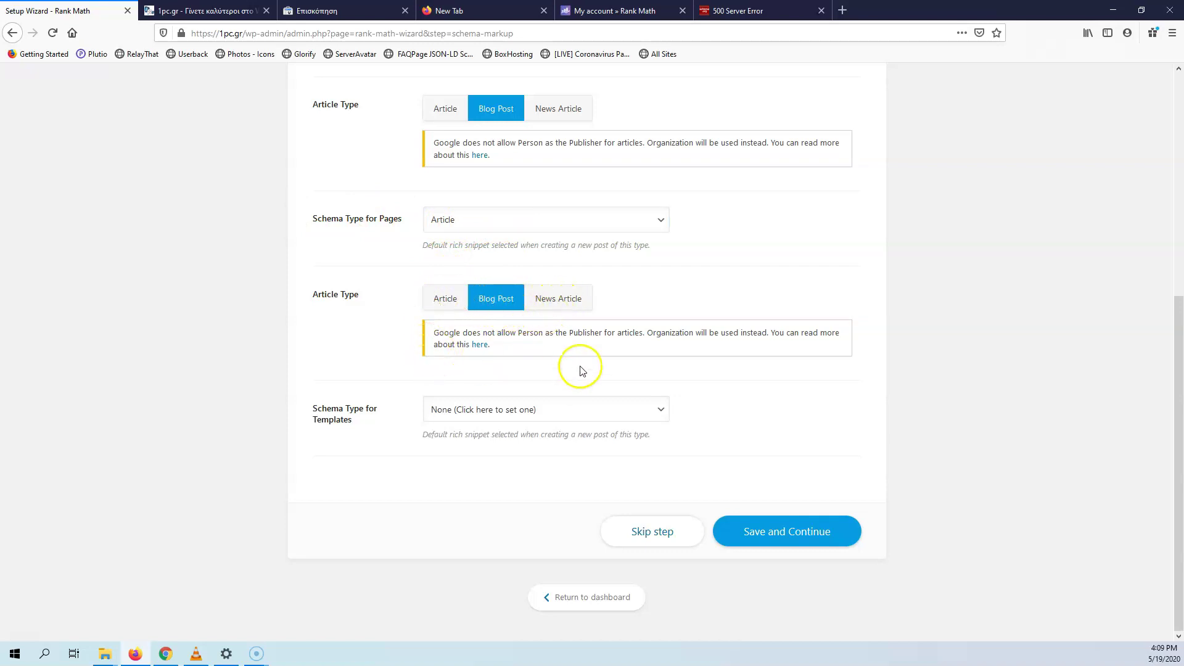
pyautogui.click(387, 417)
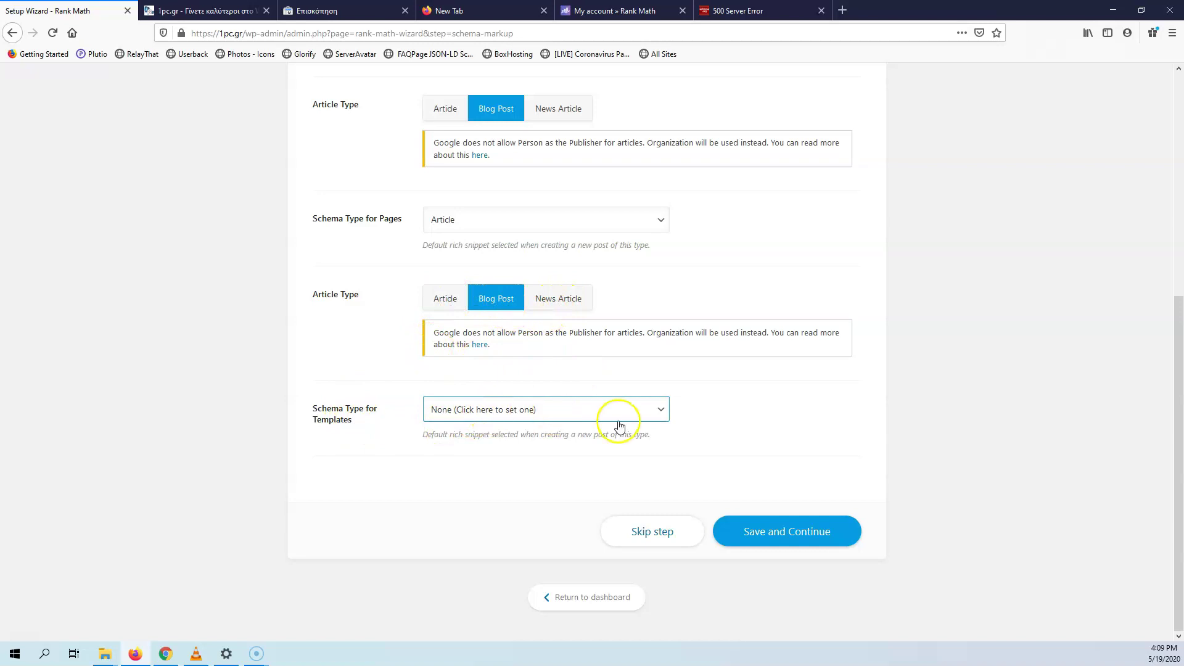
pyautogui.click(800, 539)
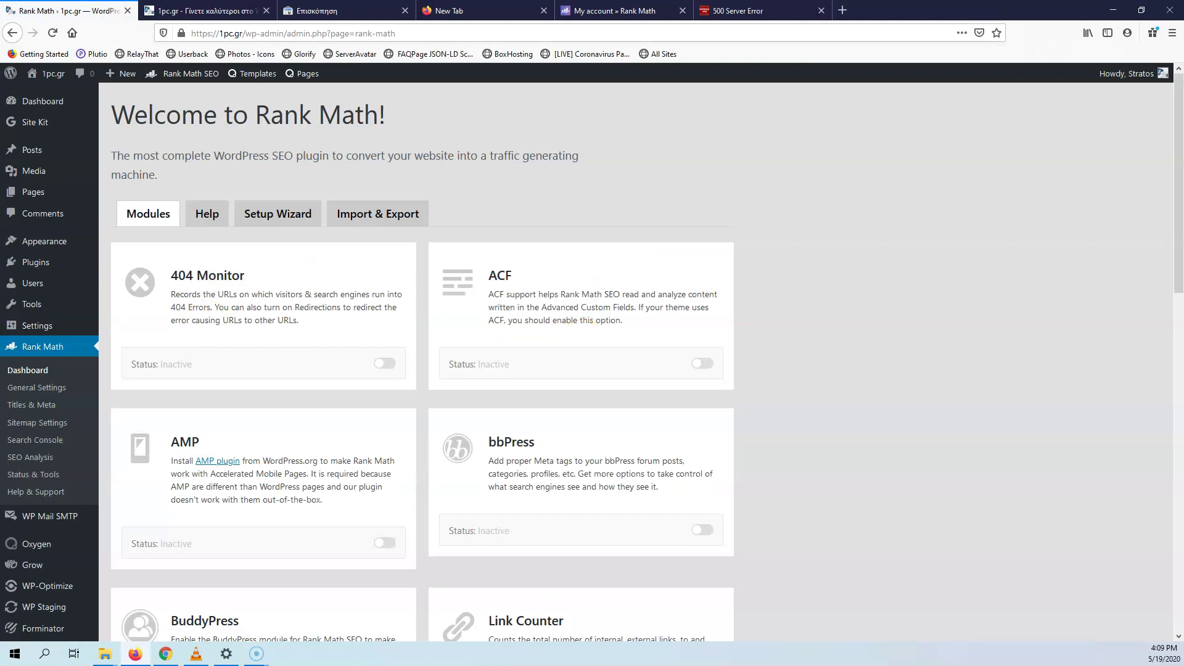
# Step: Go back to the open schema.org page and reload it
pyautogui.click(599, 10)
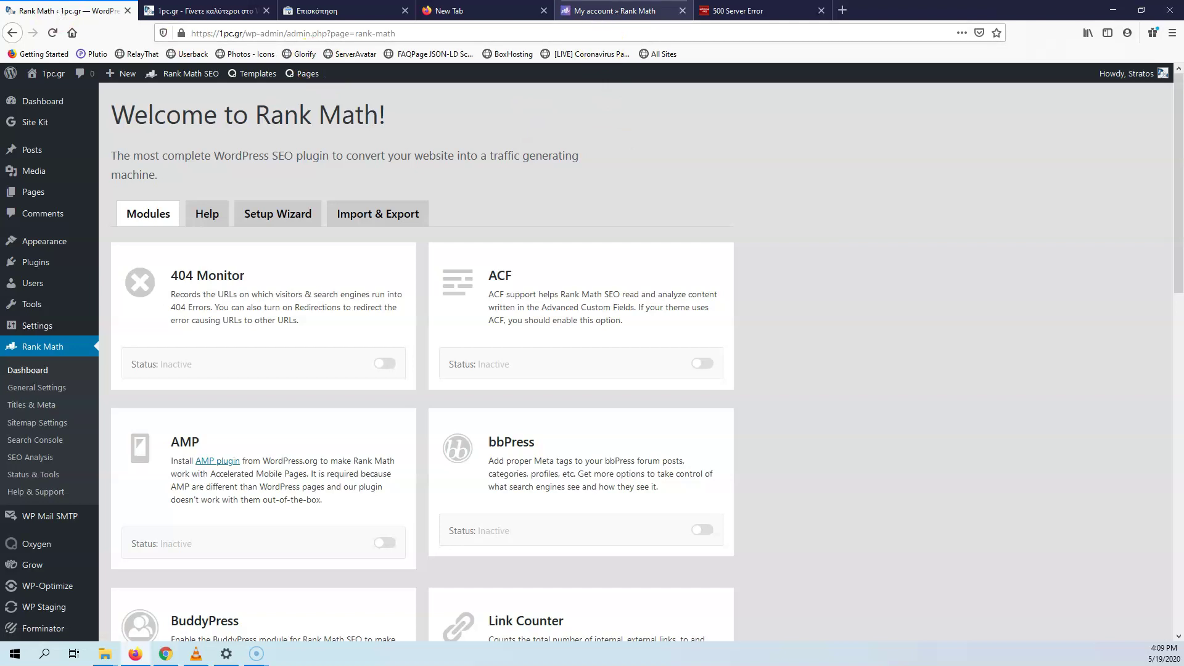
pyautogui.click(745, 10)
pyautogui.click(51, 36)
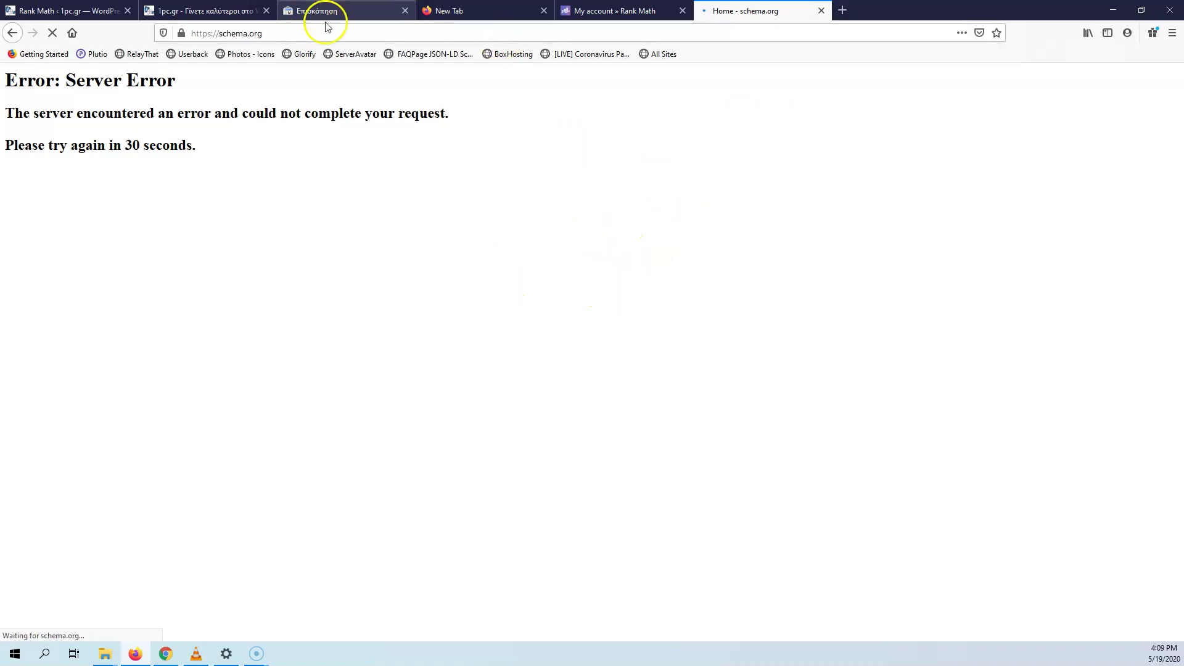
# Step: Open Google in a new browser tab and search for "κοτοπουλο με καρυ"
pyautogui.click(843, 11)
pyautogui.click(812, 36)
pyautogui.write('g')
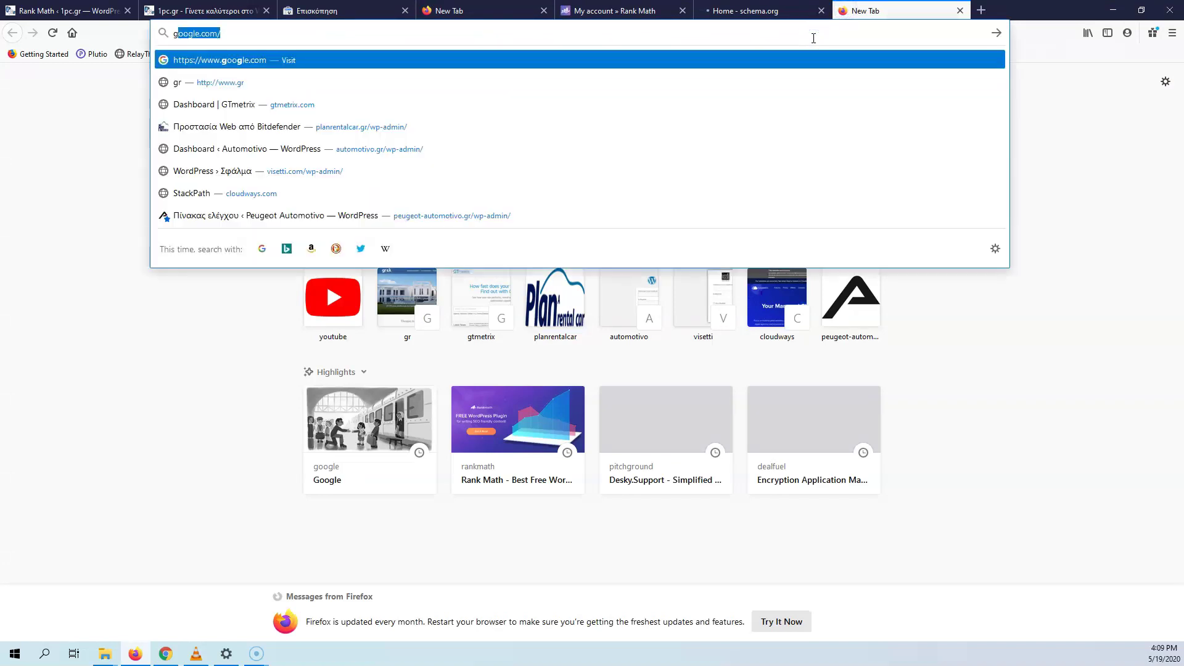
pyautogui.write('oo')
pyautogui.press('Return')
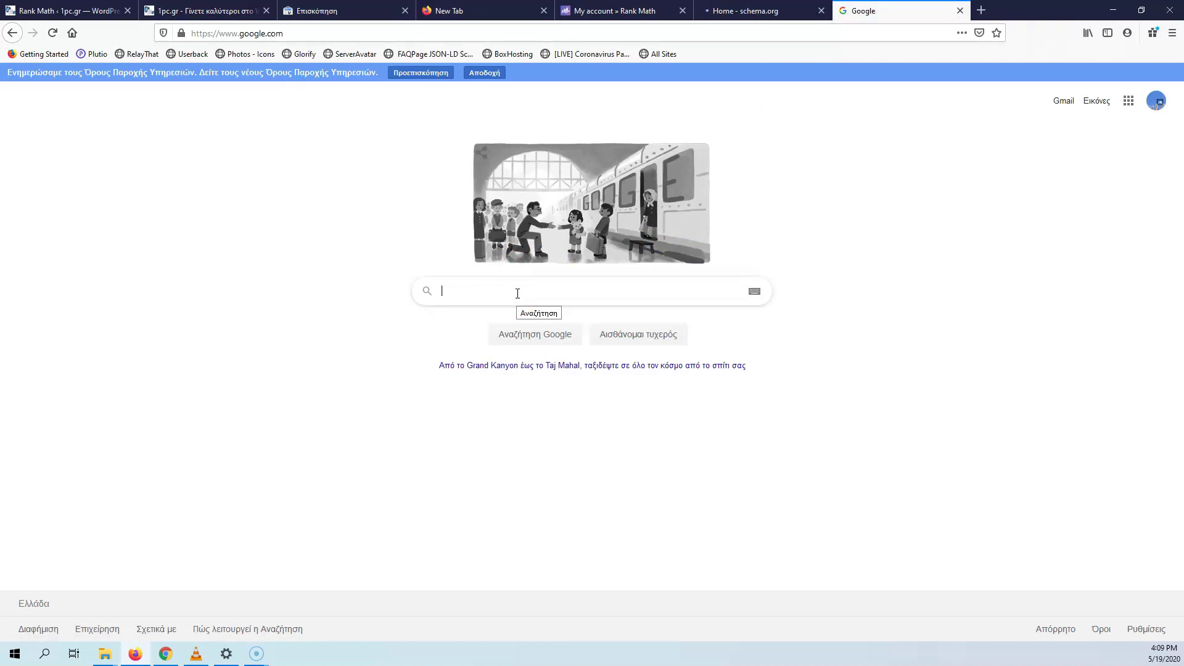
pyautogui.write('κοτοπο')
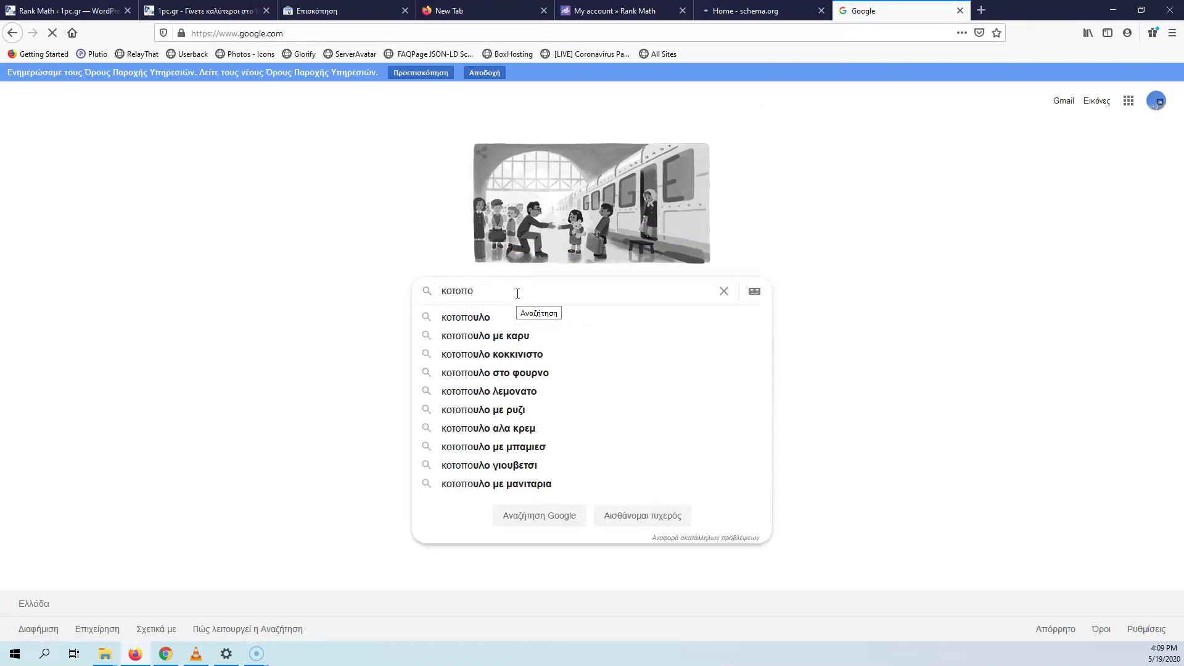
pyautogui.click(516, 337)
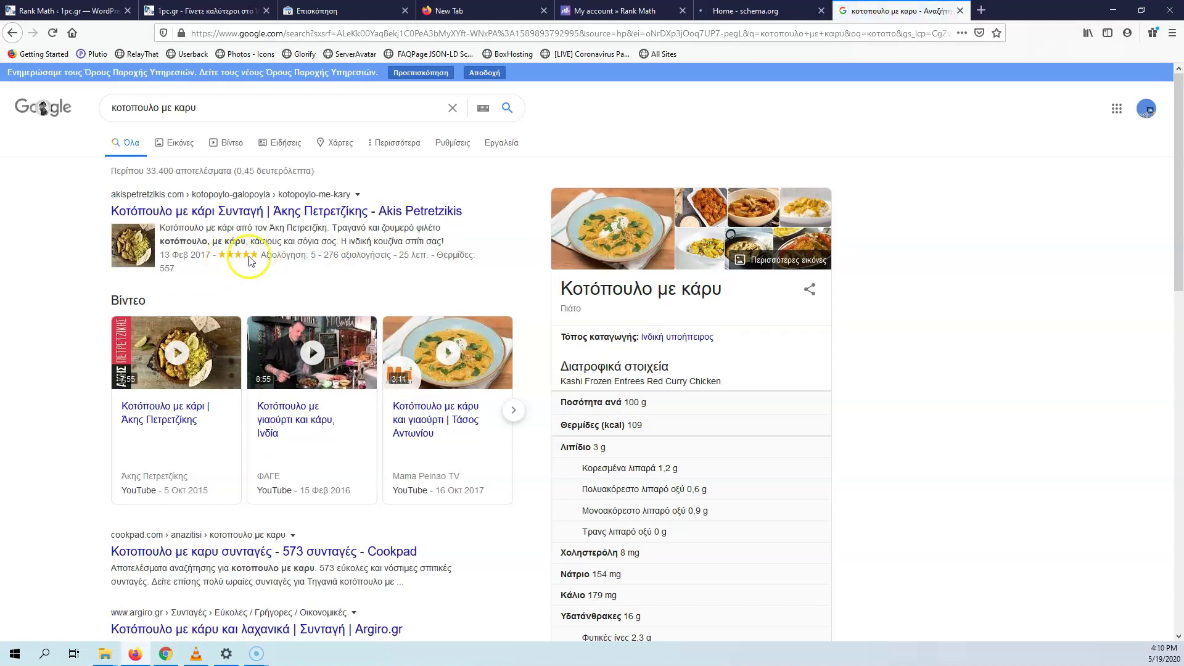
# Step: Look through the recipe results and examine the rating, votes, cooking time and calories line under the giorgostsoulis.com listing
pyautogui.scroll(-7, 249, 261)
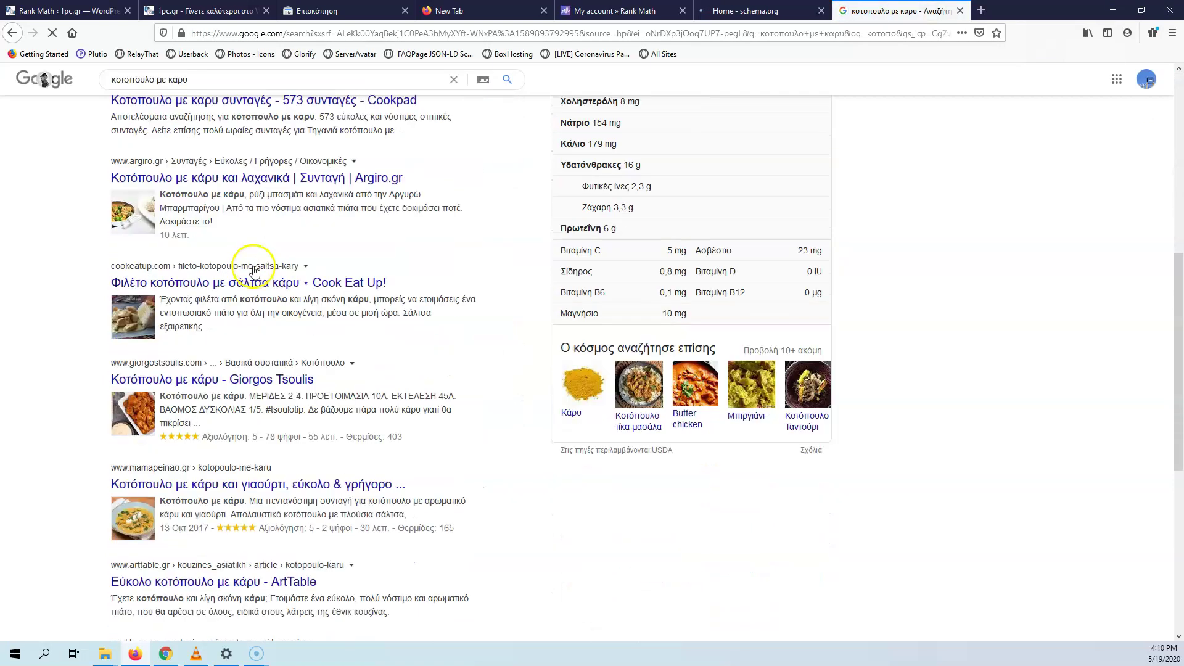
pyautogui.scroll(-1, 253, 270)
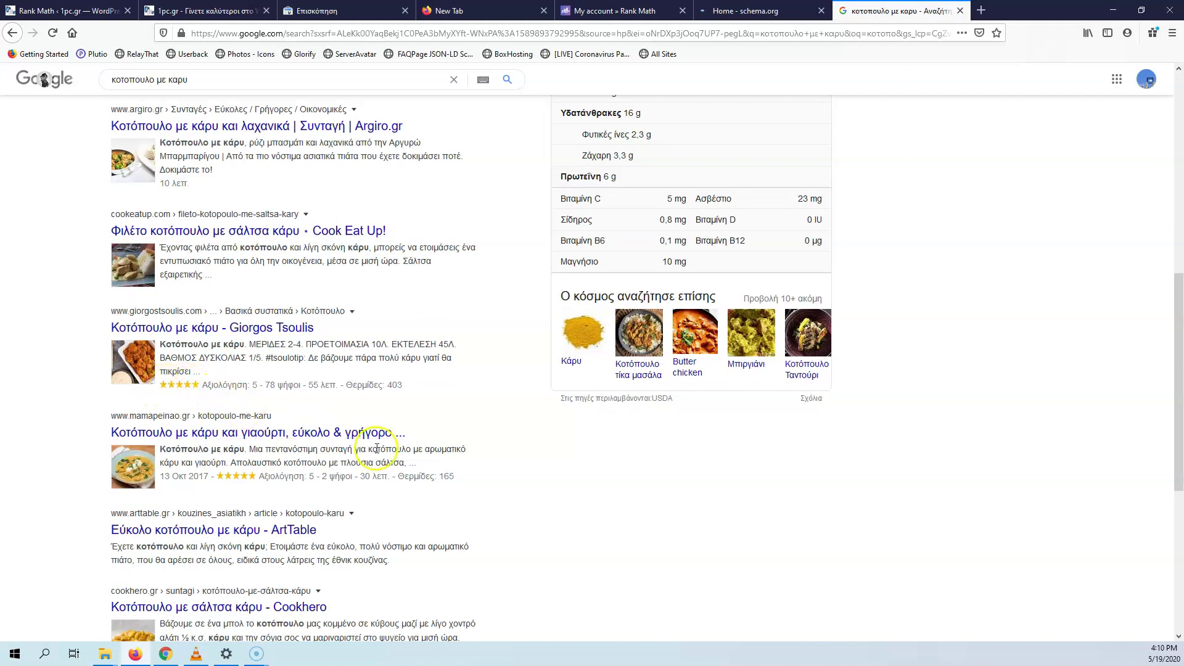
pyautogui.scroll(-2, 378, 475)
pyautogui.scroll(-2, 378, 472)
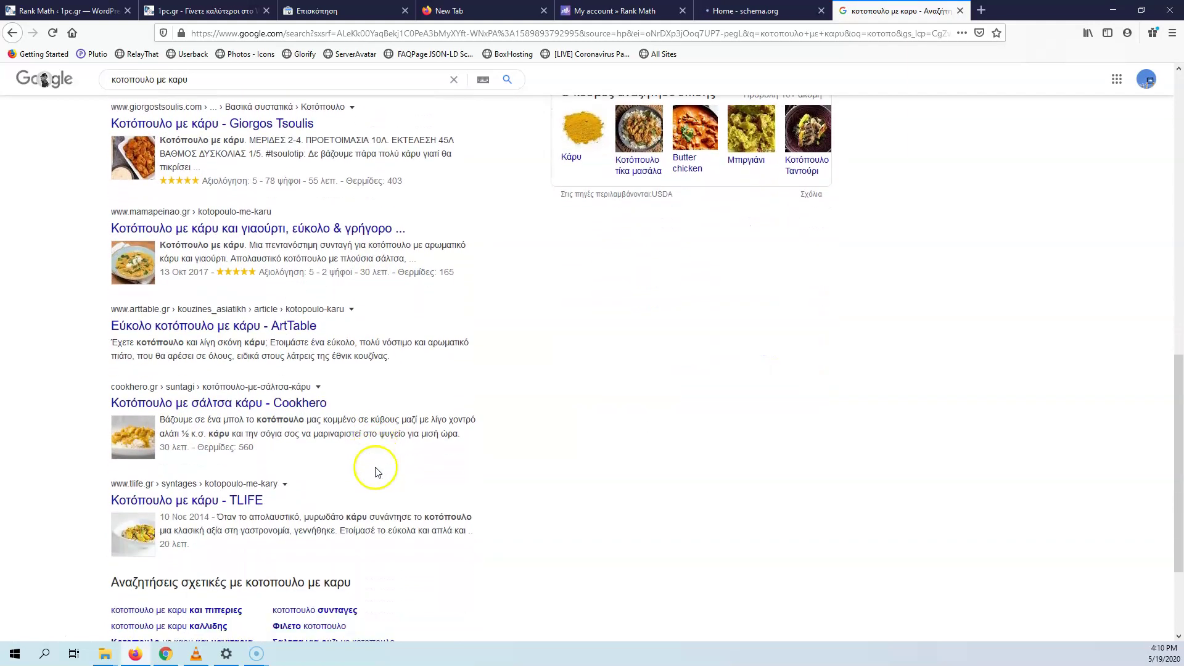
pyautogui.scroll(-2, 378, 468)
pyautogui.scroll(8, 396, 423)
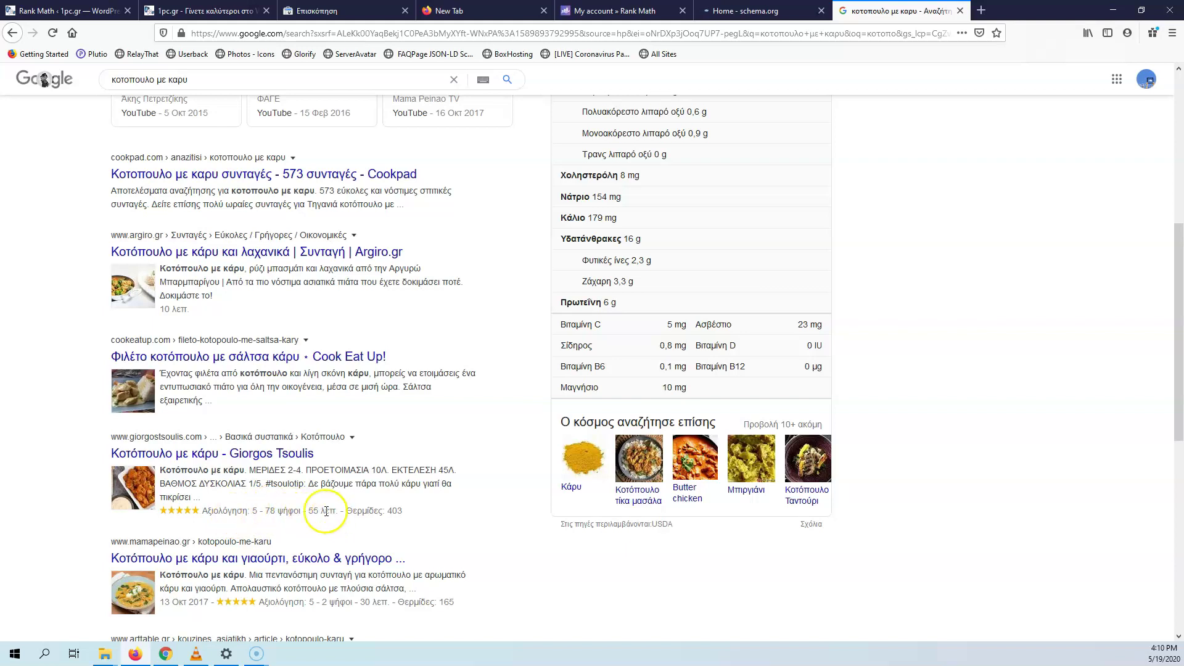
pyautogui.click(417, 512)
pyautogui.moveTo(418, 512); pyautogui.dragTo(161, 505)
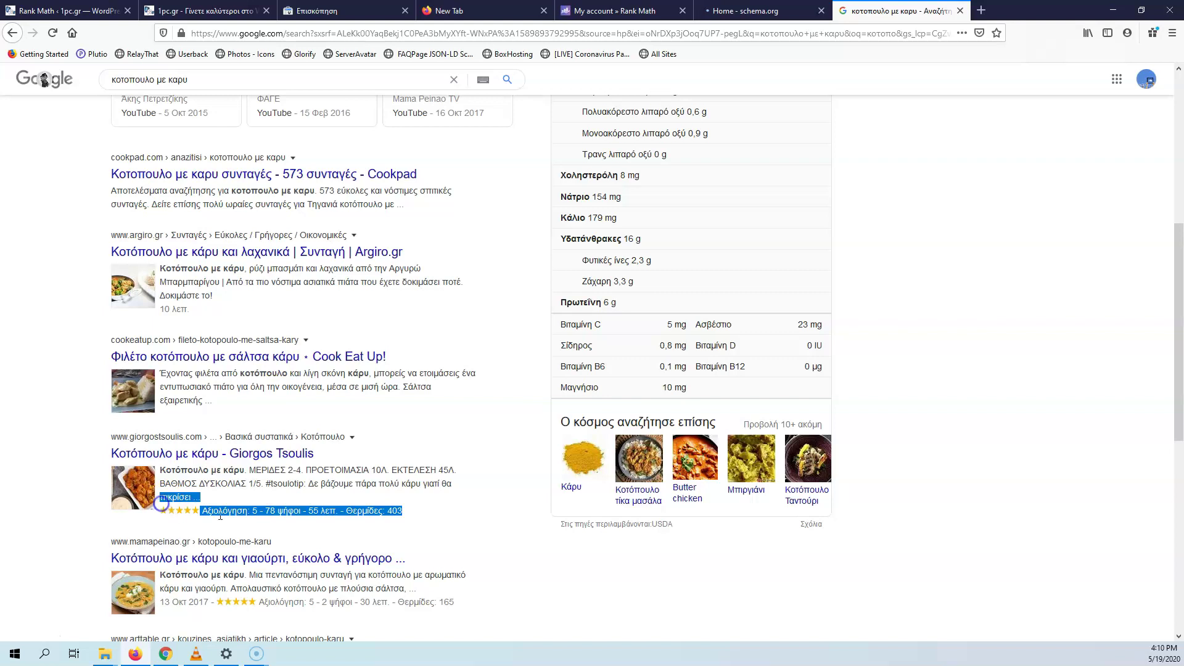
pyautogui.click(314, 512)
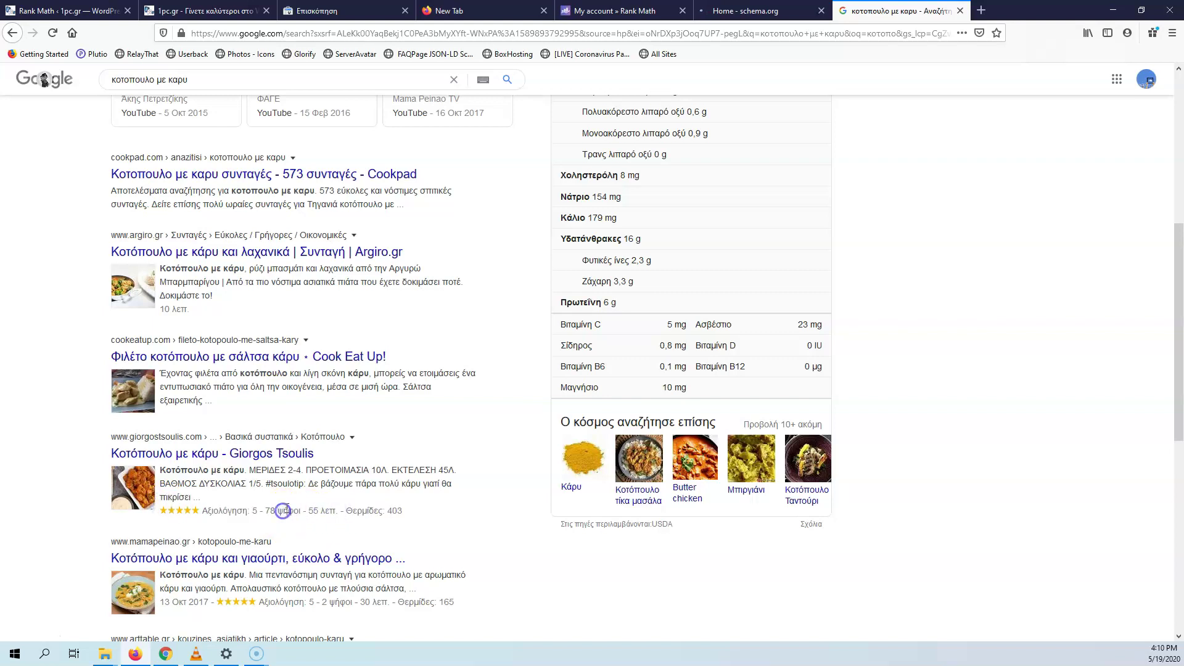
# Step: Close the recipe search results and return to the Rank Math dashboard
pyautogui.click(960, 11)
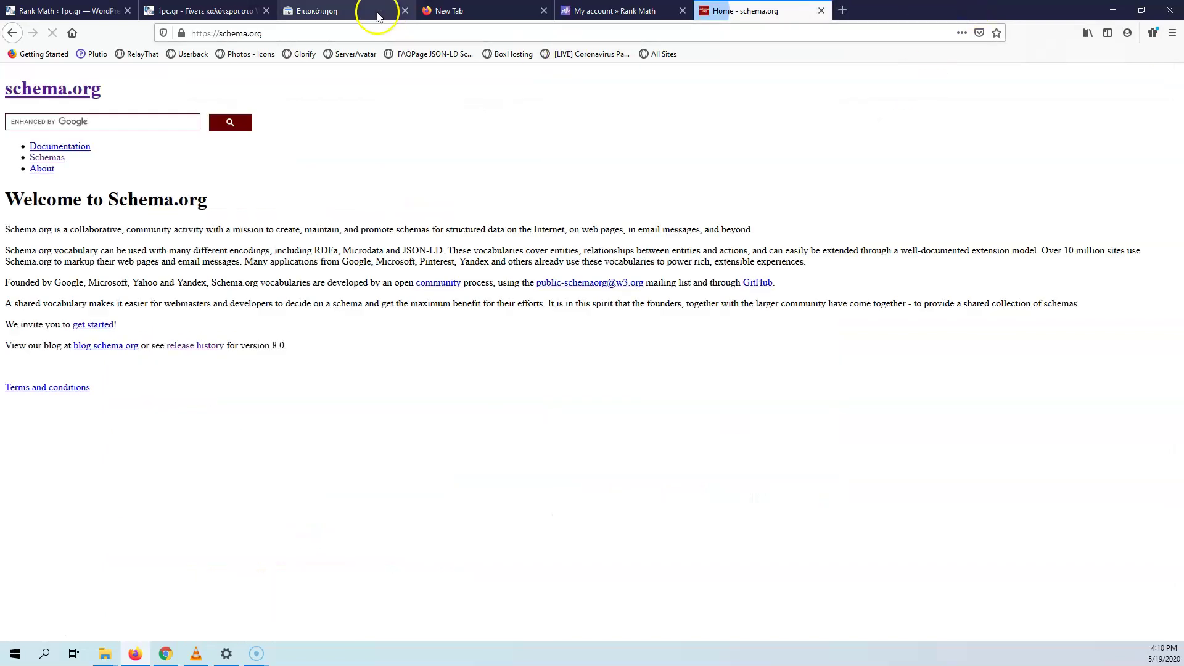
pyautogui.click(210, 12)
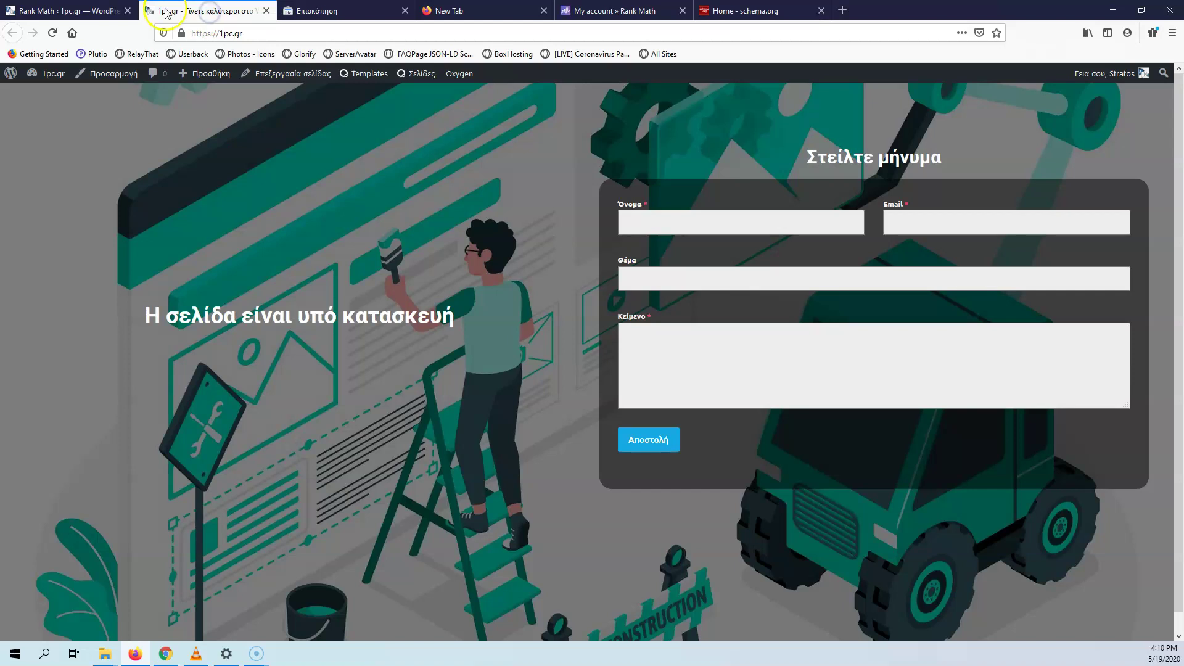
pyautogui.click(46, 11)
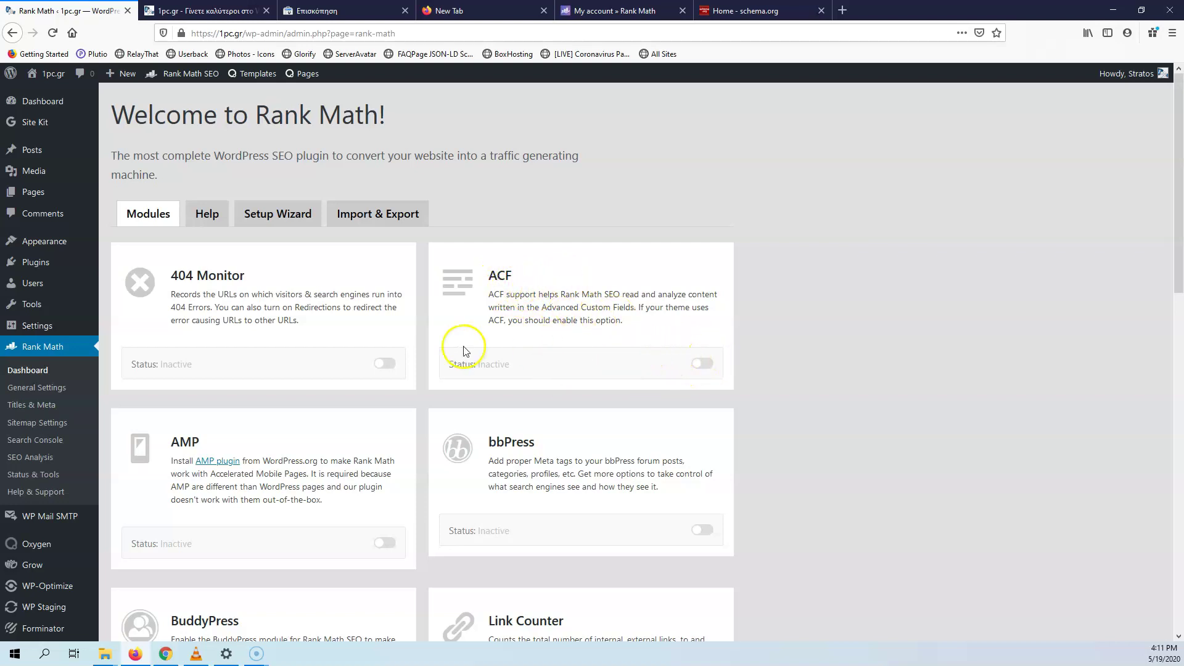
# Step: Activate the Local SEO & Google Knowledge Graph module and open its settings in a new browser tab
pyautogui.scroll(-4, 265, 358)
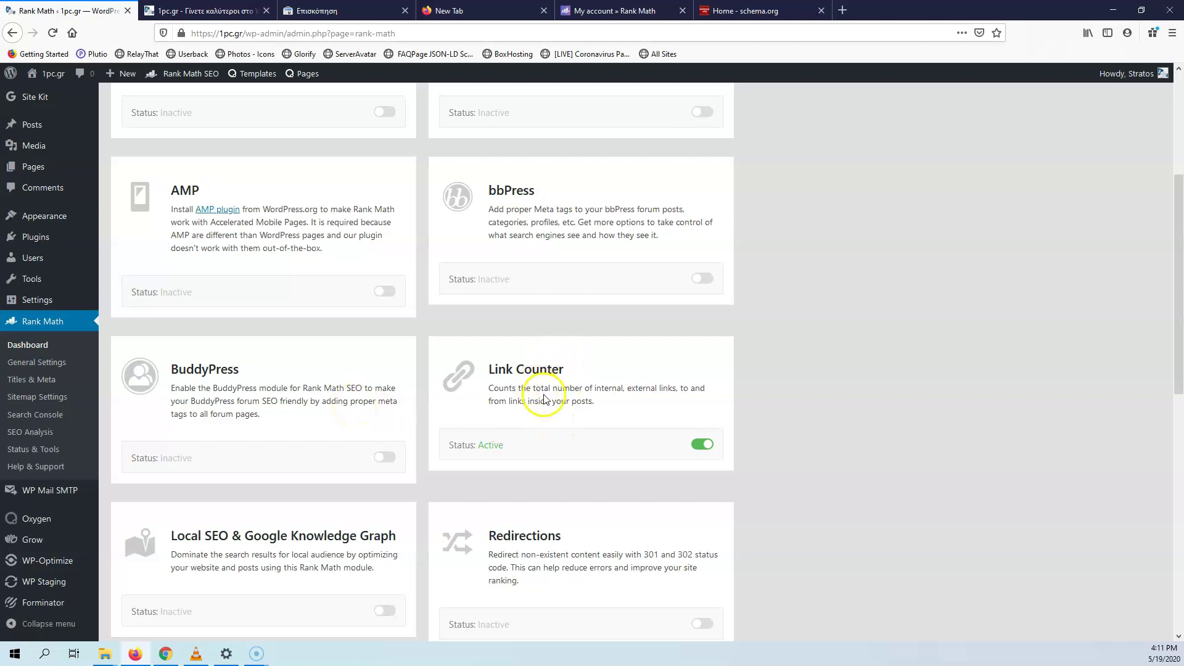
pyautogui.scroll(-2, 546, 389)
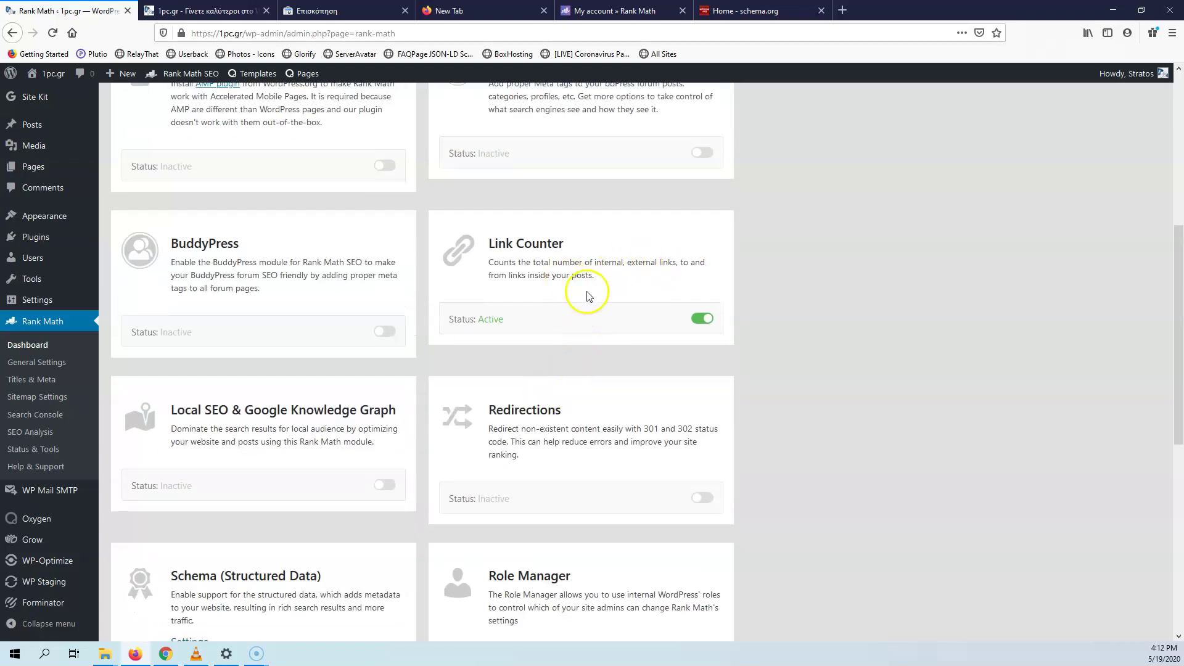
pyautogui.scroll(-2, 615, 302)
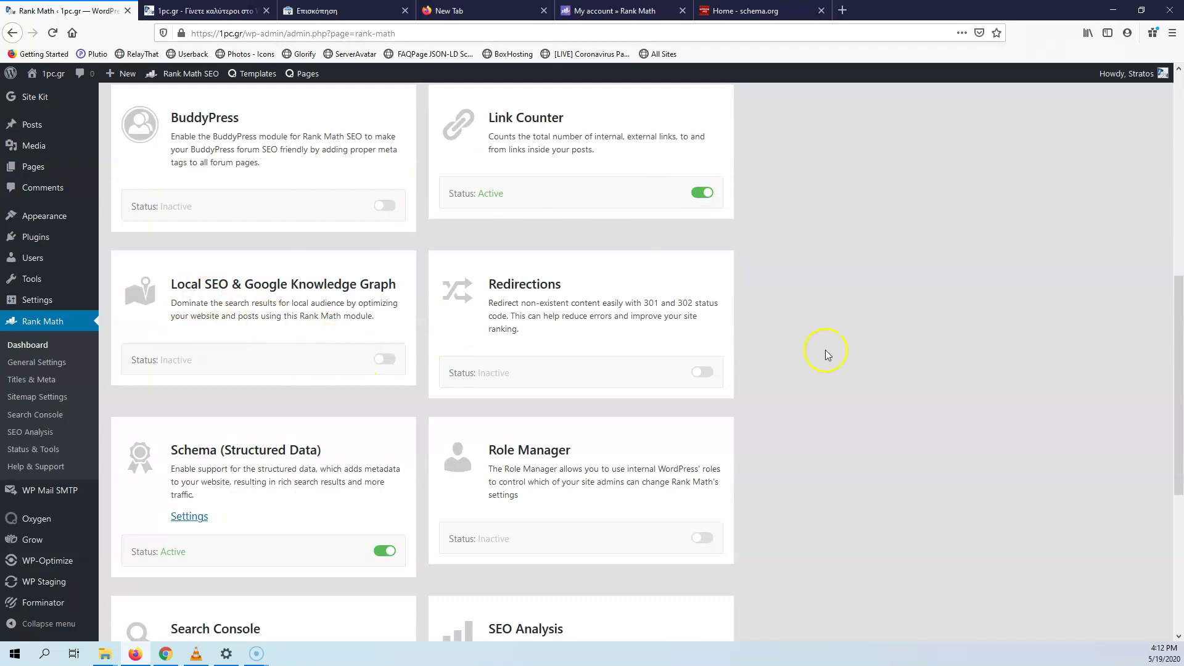
pyautogui.click(388, 359)
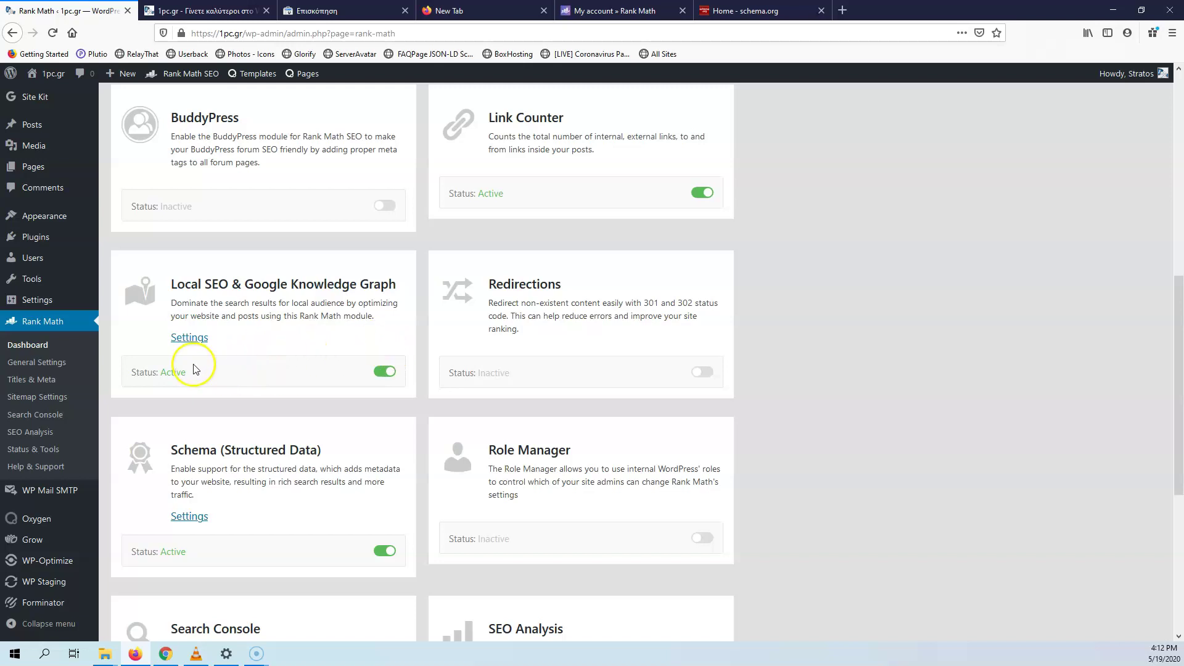
pyautogui.rightClick(177, 338)
pyautogui.click(204, 349)
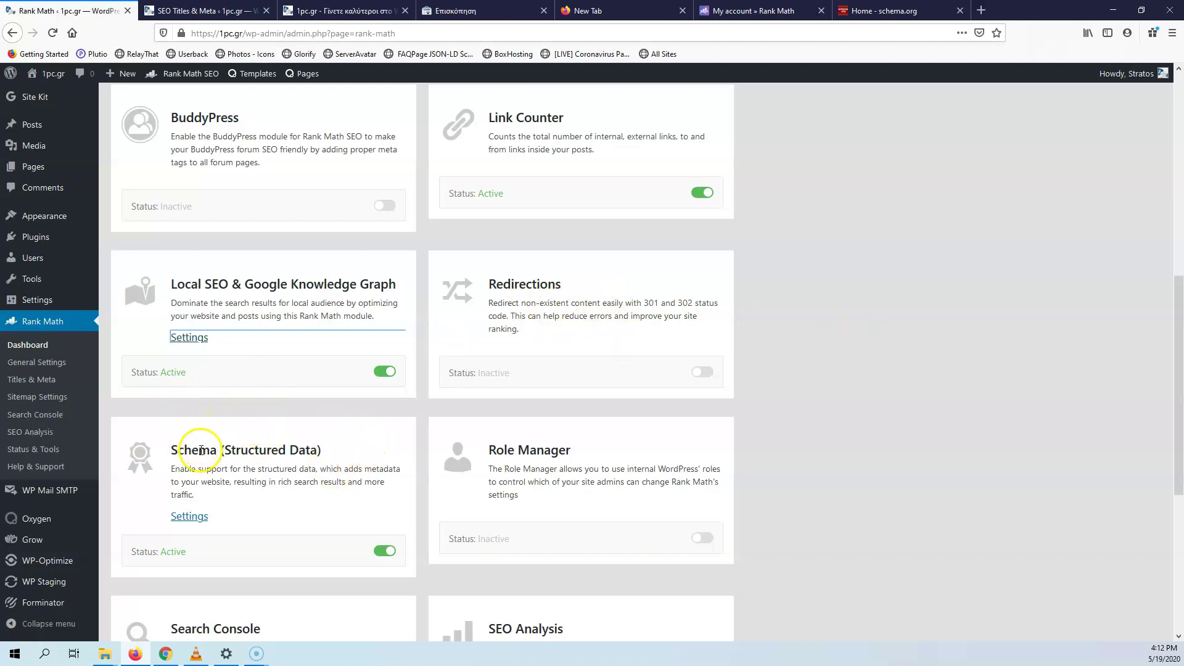
# Step: Look through the remaining Rank Math modules down to WooCommerce and open the plugin's General Settings
pyautogui.scroll(-3, 524, 399)
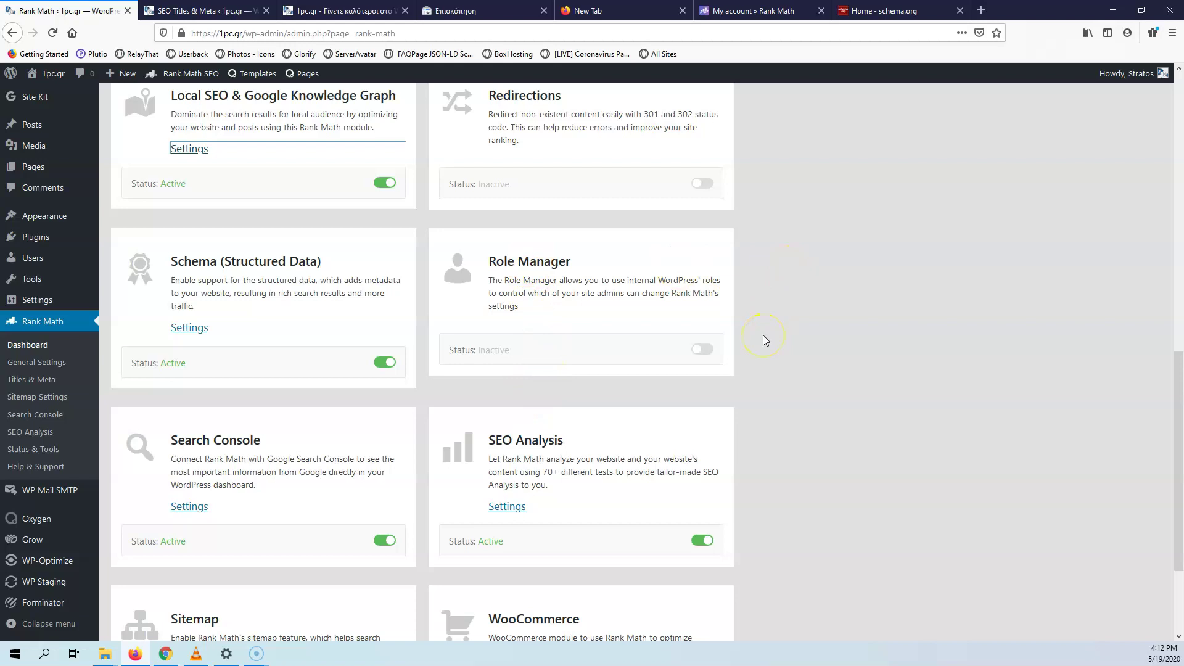
pyautogui.click(700, 311)
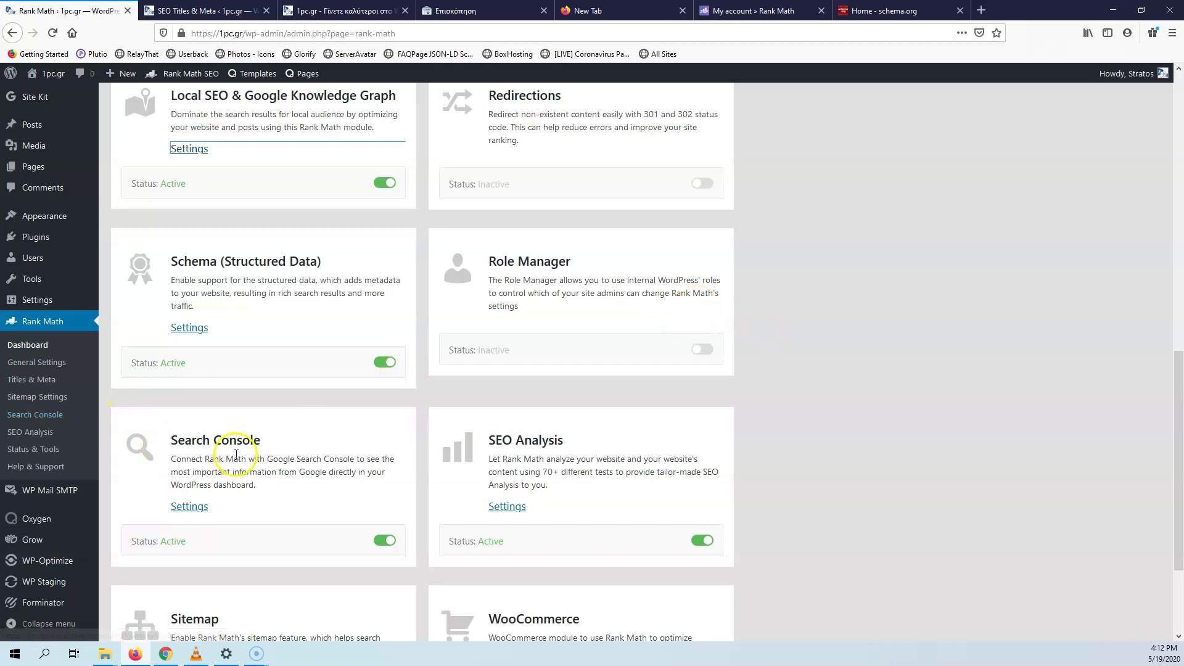
pyautogui.scroll(-3, 298, 450)
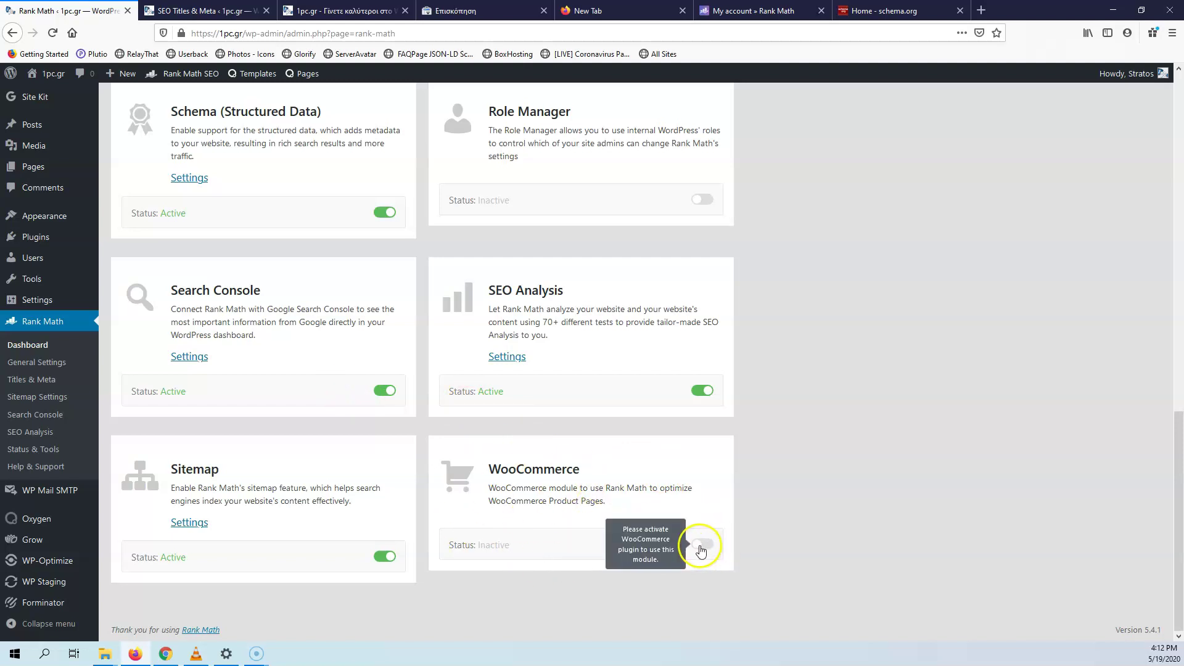
pyautogui.click(60, 369)
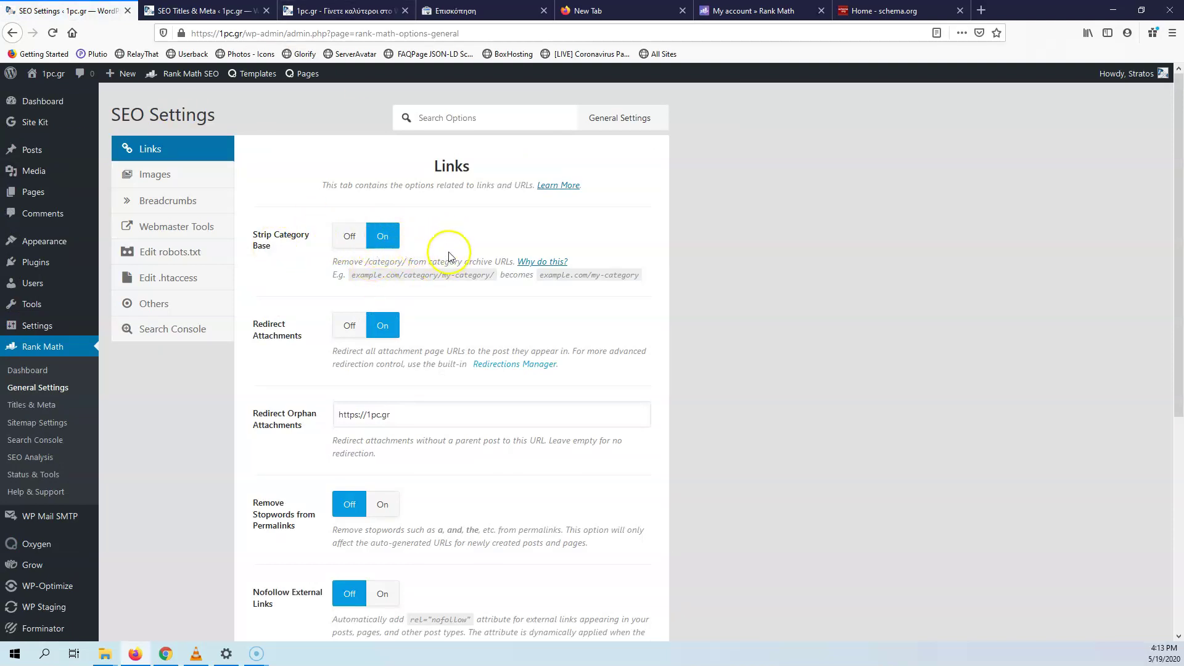
# Step: Examine the category part of the Strip Category Base example and the Redirect Orphan Attachments option in the Links settings
pyautogui.moveTo(404, 276); pyautogui.dragTo(440, 275)
pyautogui.click(398, 275)
pyautogui.moveTo(405, 275); pyautogui.dragTo(438, 274)
pyautogui.click(298, 412)
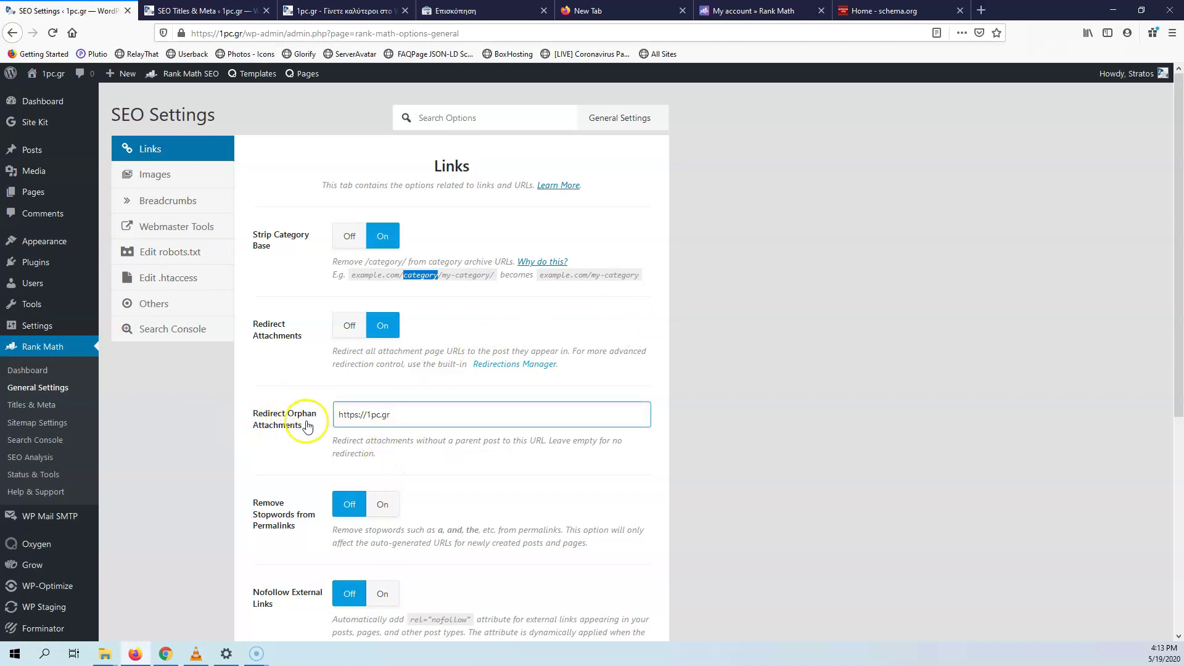
pyautogui.click(384, 401)
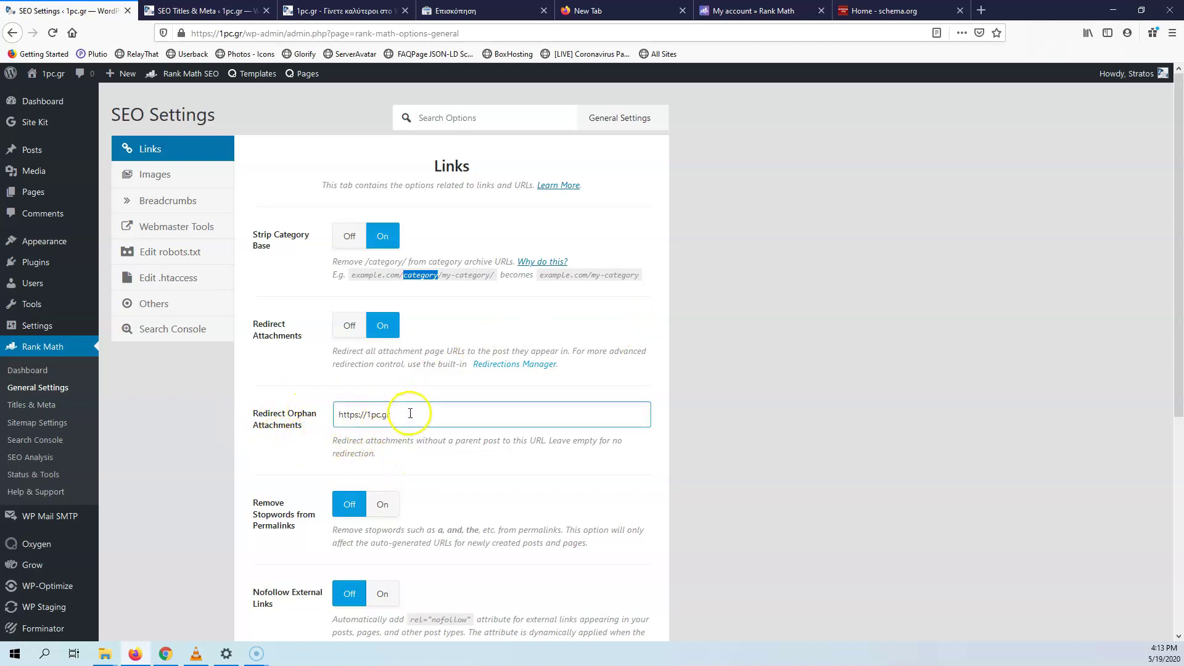
# Step: Turn on Remove Stopwords from Permalinks in the Links settings
pyautogui.scroll(-2, 355, 411)
pyautogui.scroll(-1, 357, 402)
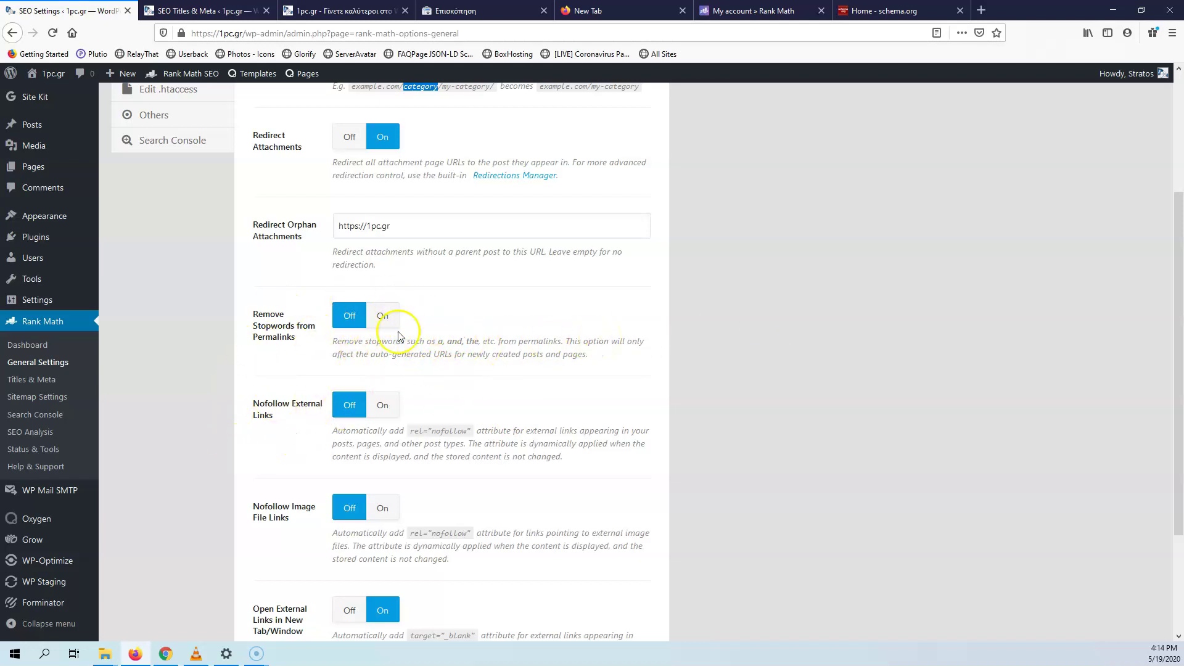
pyautogui.click(382, 315)
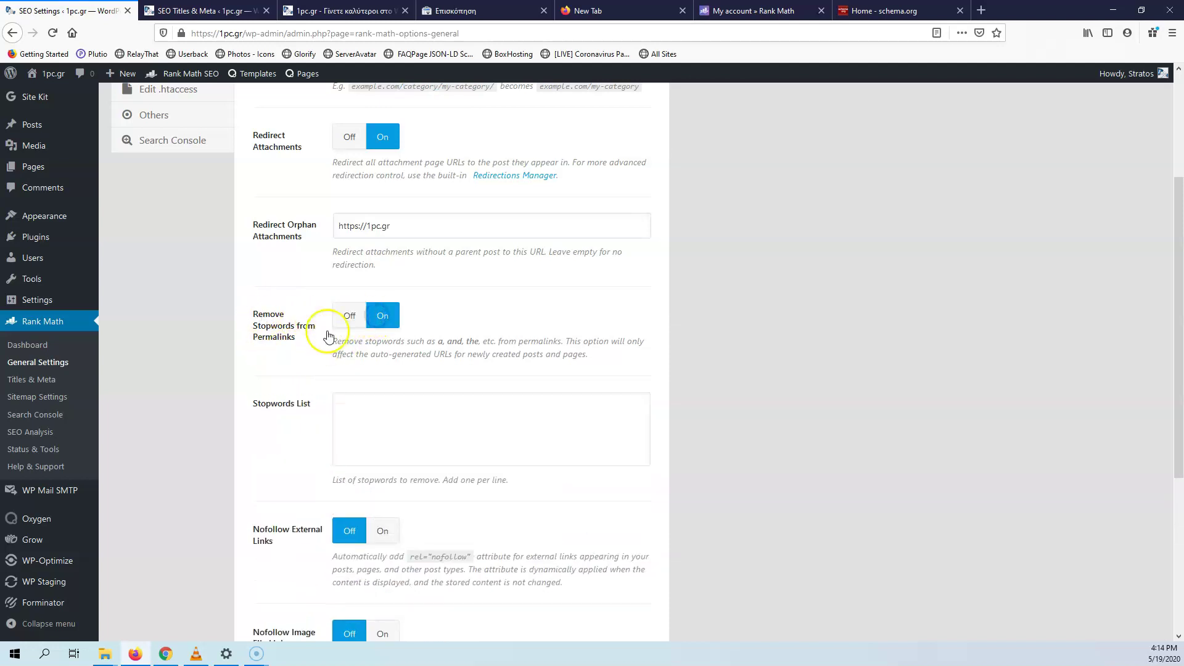
# Step: Fill the Stopwords List with kai, se, oi, pos, i and o, one per line
pyautogui.click(351, 423)
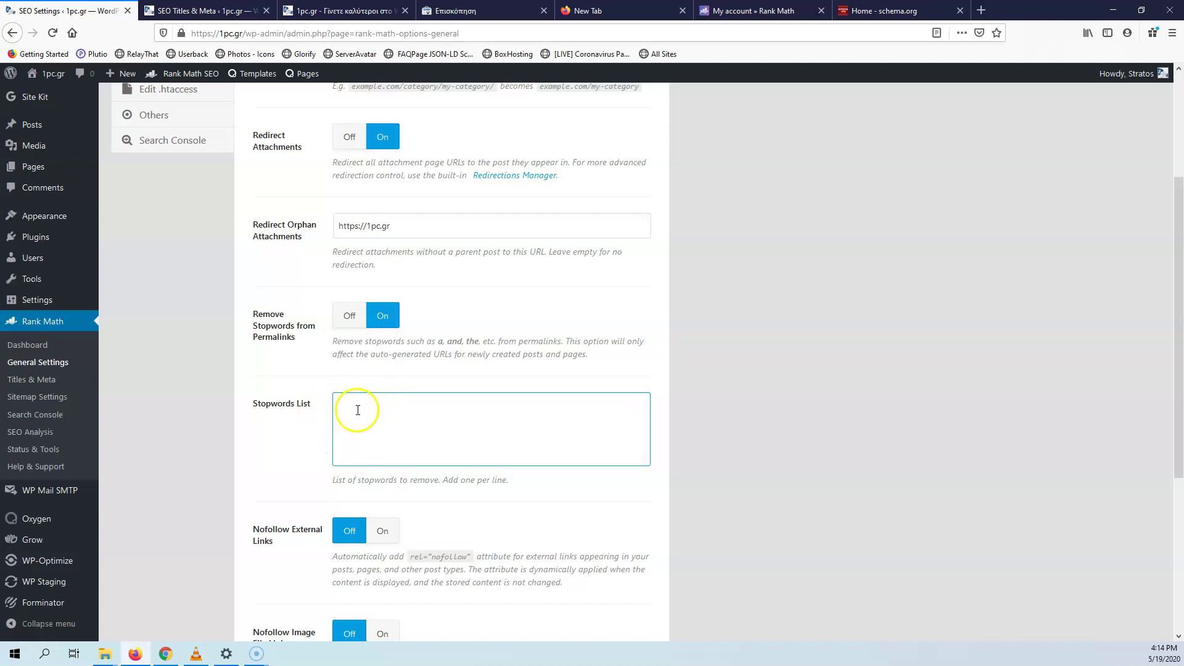
pyautogui.click(359, 410)
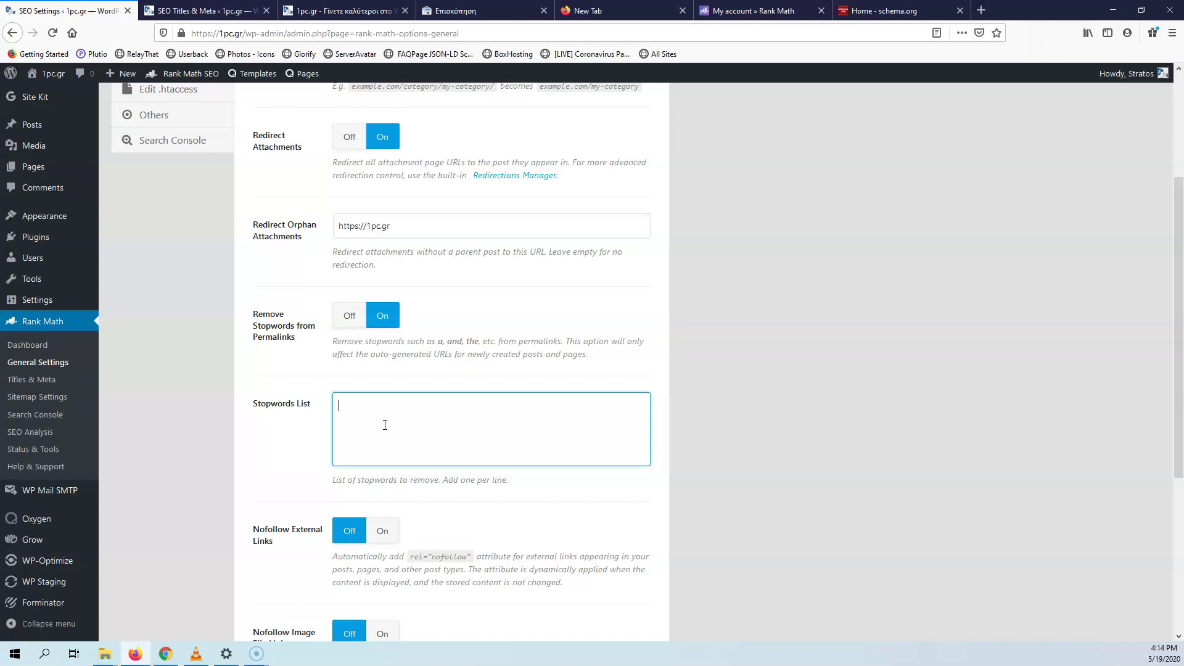
pyautogui.click(376, 409)
pyautogui.click(379, 405)
pyautogui.write('kai')
pyautogui.press('Return')
pyautogui.write('se')
pyautogui.press('BackSpace')
pyautogui.write('oi')
pyautogui.click(369, 445)
pyautogui.write('pos')
pyautogui.press('Return')
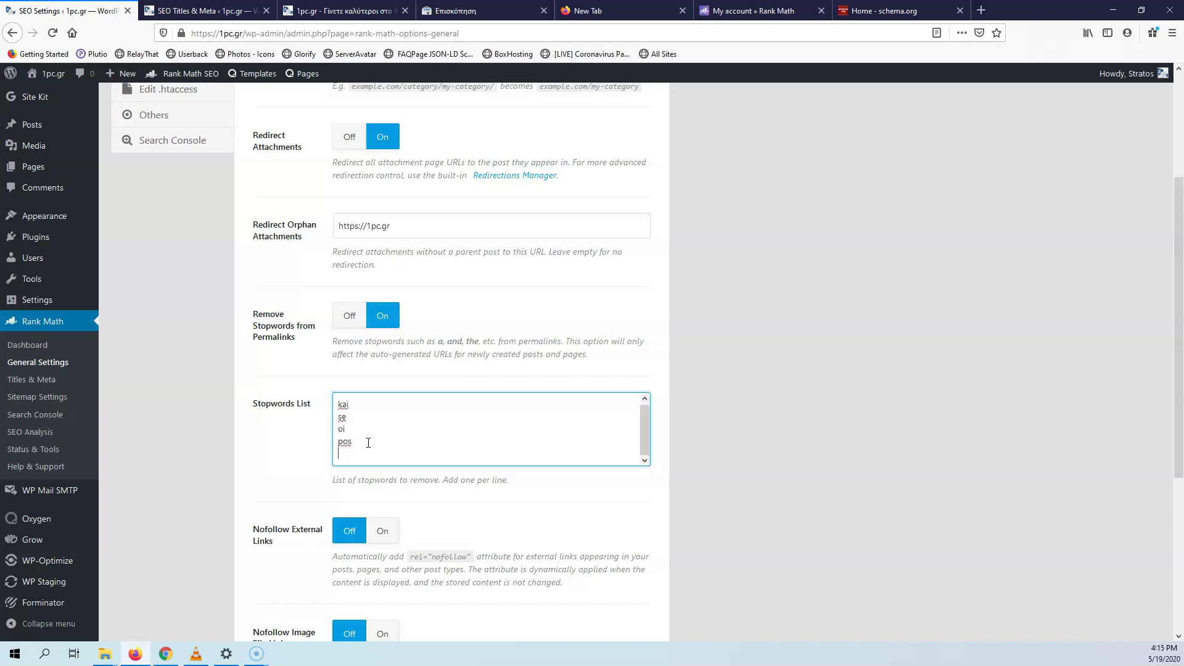
pyautogui.write('i')
pyautogui.press('Return')
pyautogui.write('o')
pyautogui.press('Return')
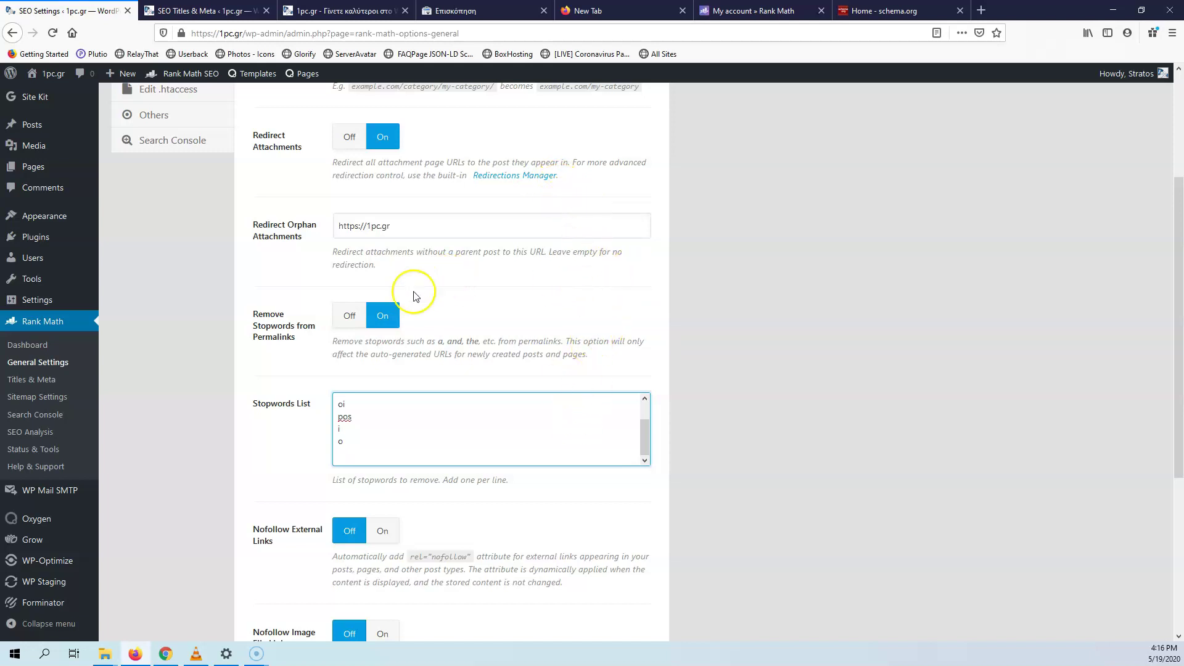
# Step: Review the nofollow and external link options and save the Links settings
pyautogui.scroll(-4, 410, 296)
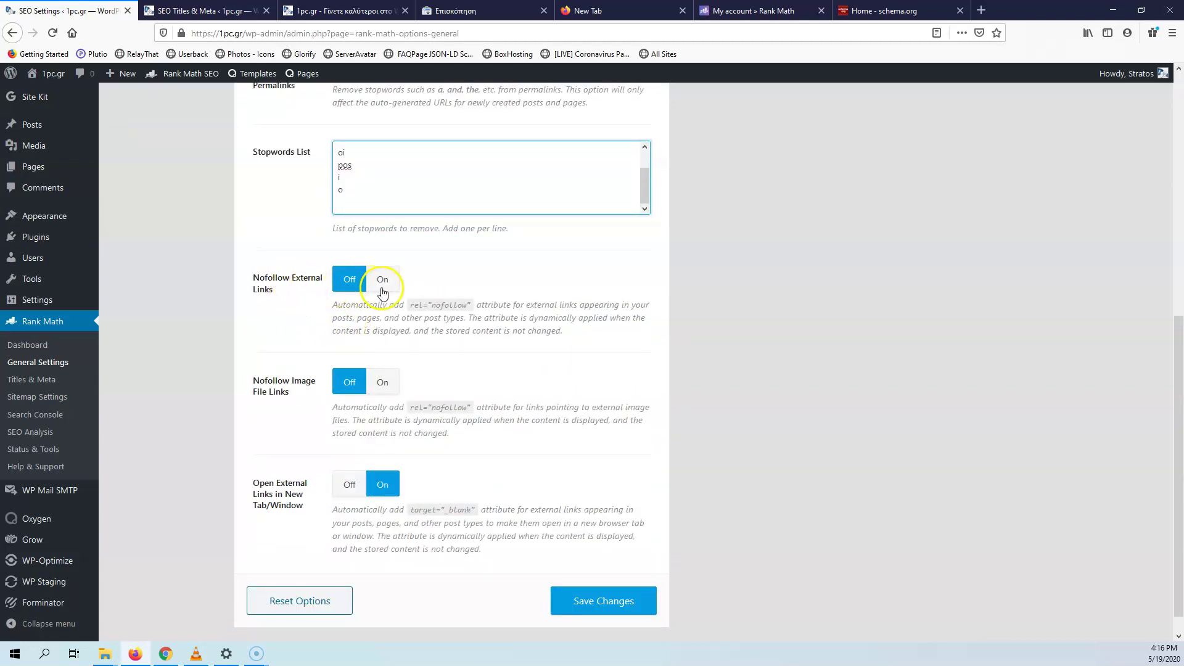
pyautogui.scroll(-1, 333, 290)
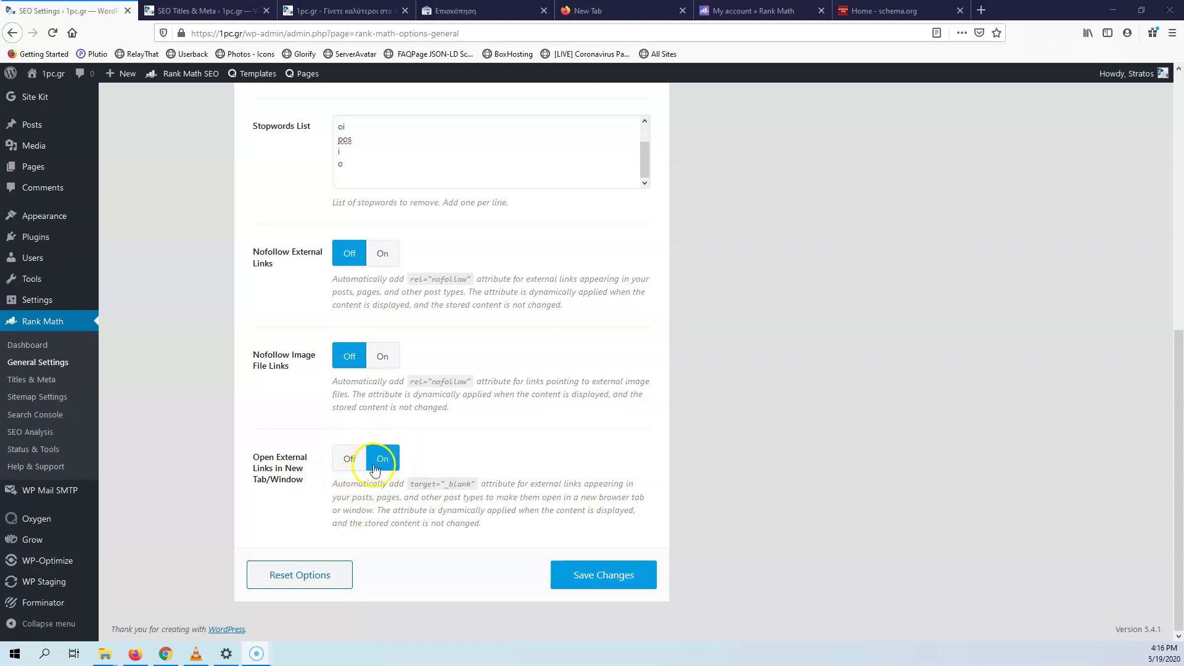
pyautogui.scroll(8, 284, 471)
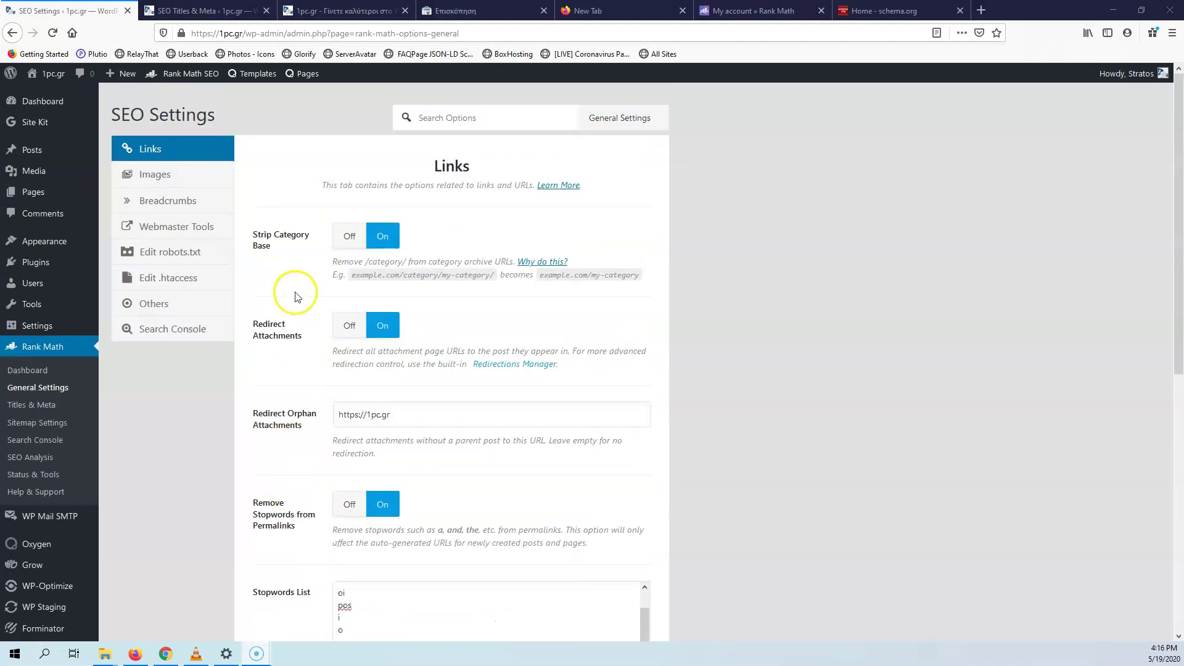
pyautogui.scroll(-7, 626, 327)
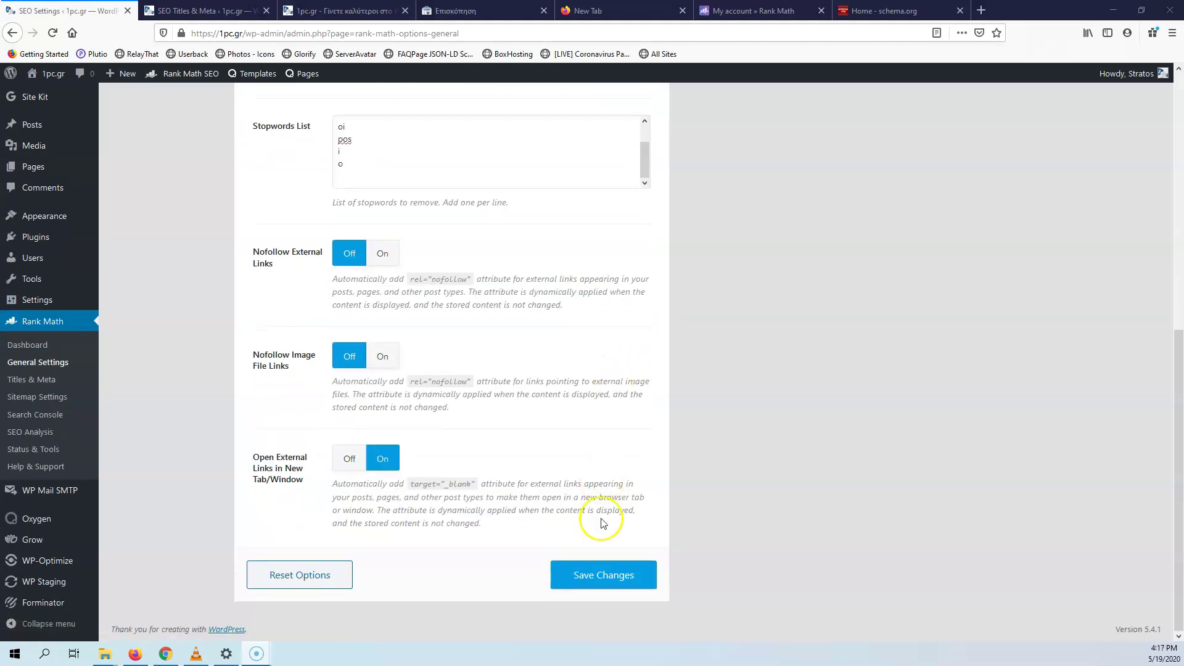
pyautogui.click(603, 574)
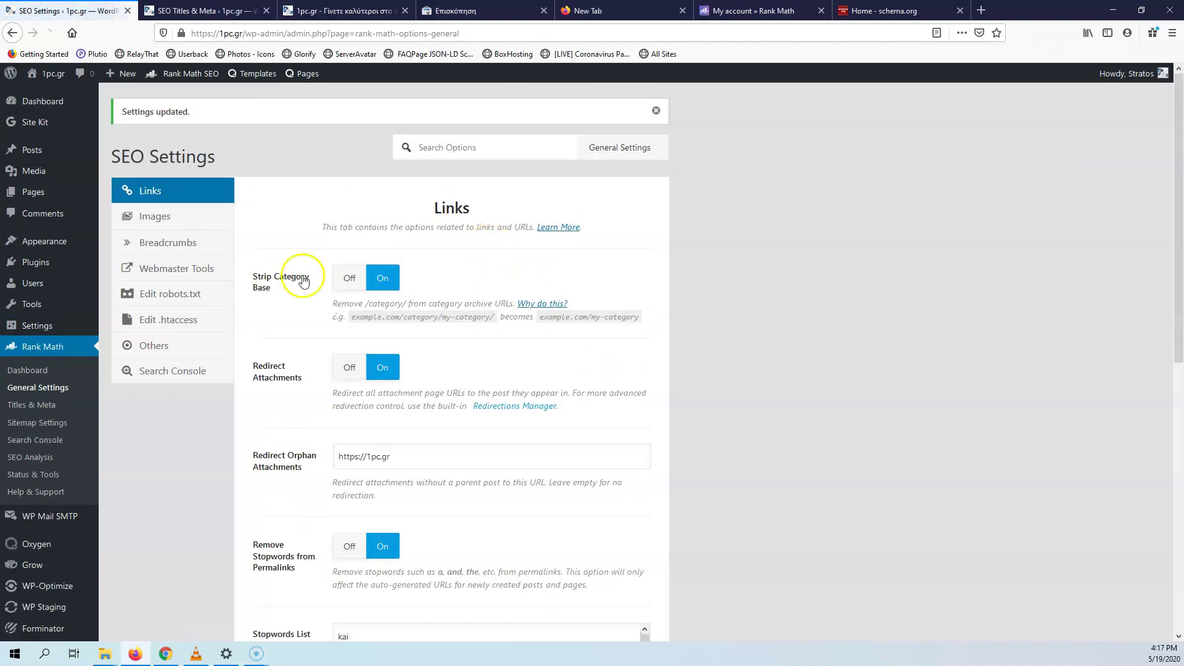
# Step: Open the Images settings and look through the variables offered for the Alt attribute format
pyautogui.click(175, 216)
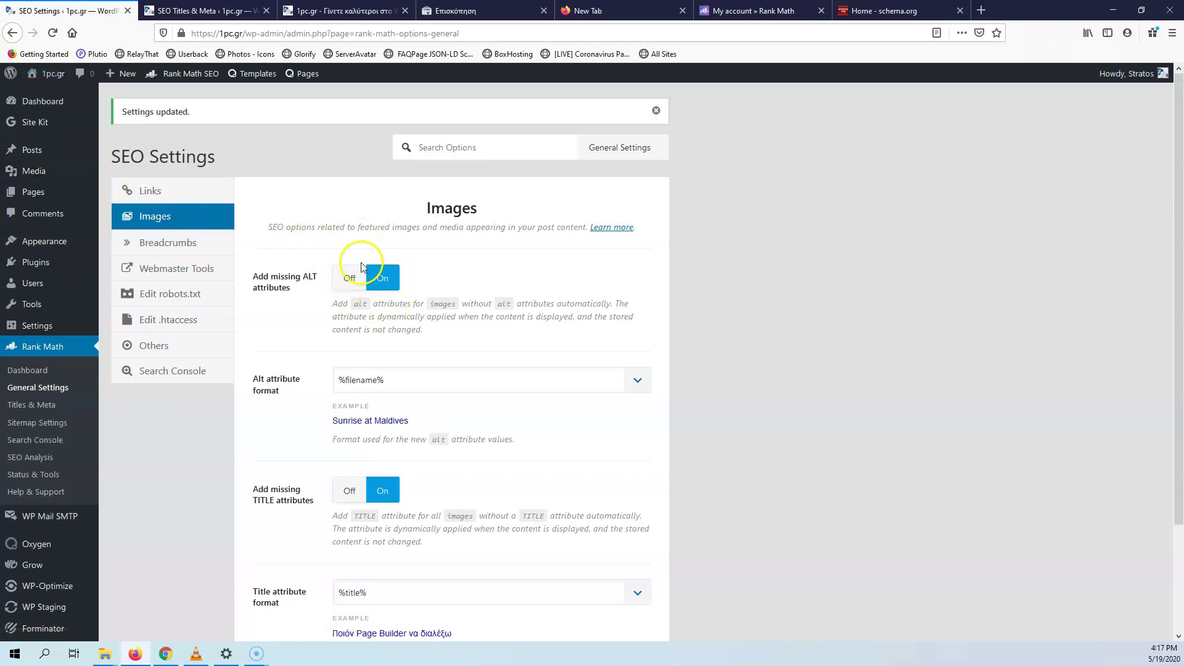
pyautogui.click(402, 378)
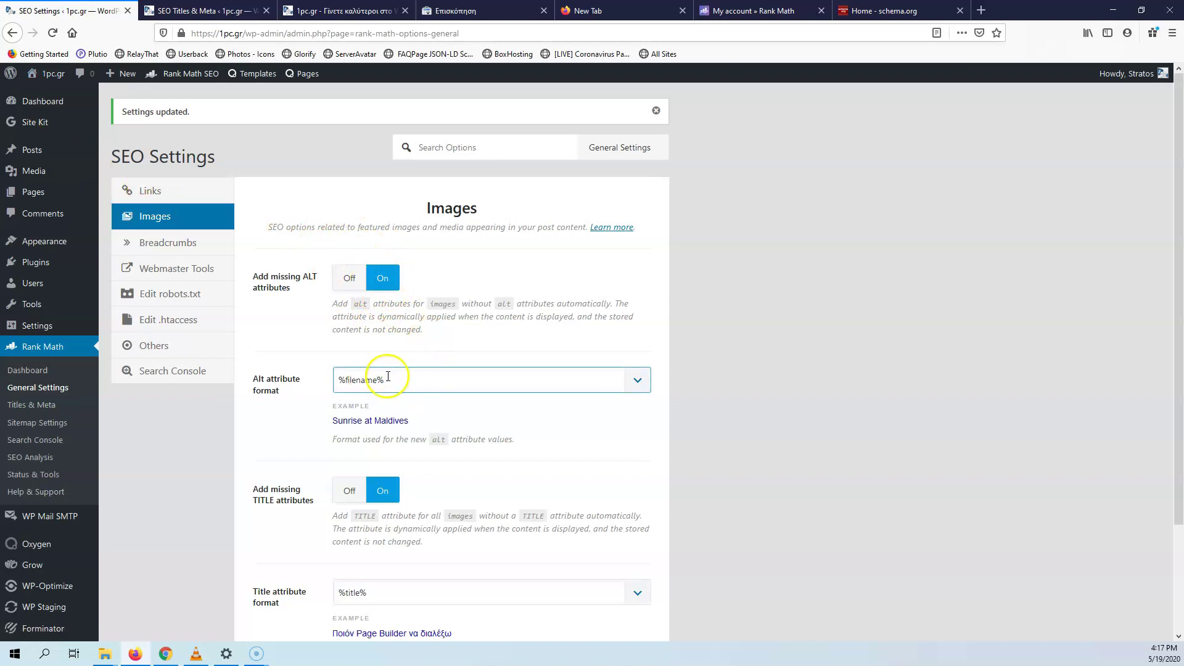
pyautogui.click(344, 362)
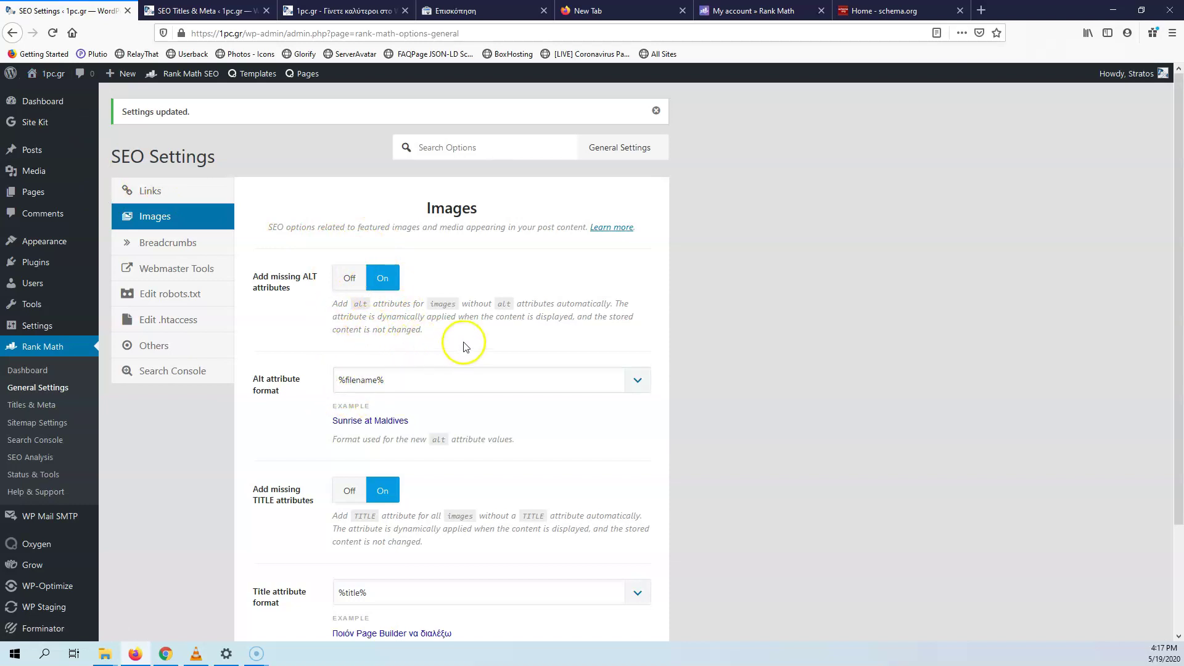
pyautogui.scroll(-3, 464, 347)
pyautogui.click(359, 247)
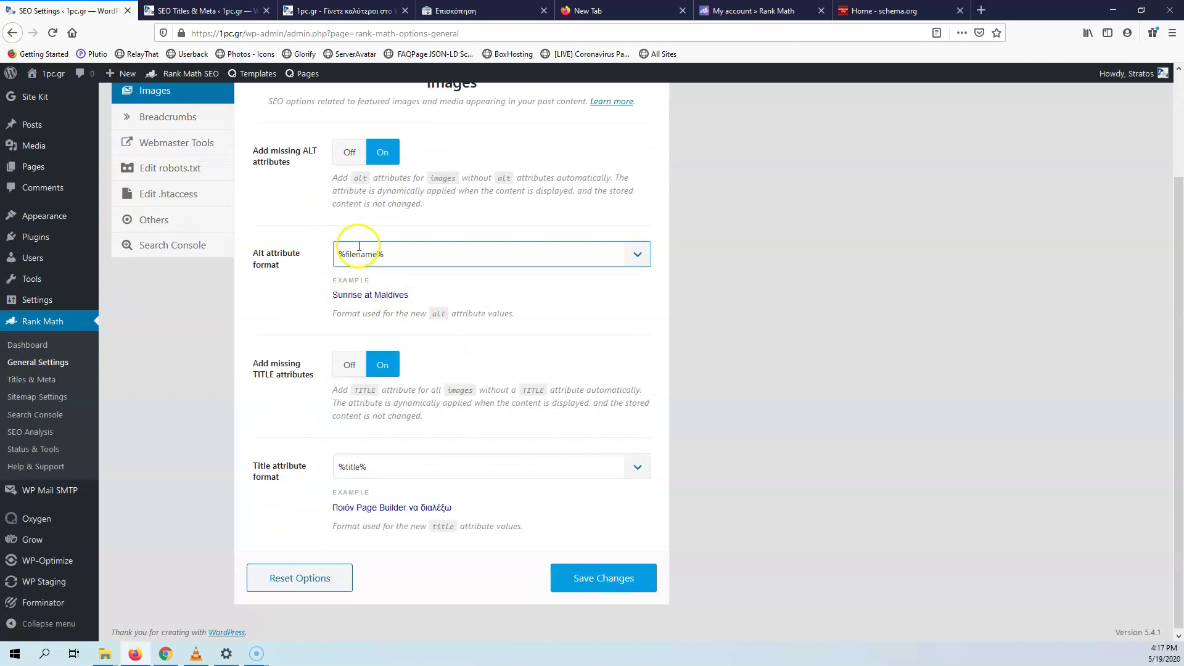
pyautogui.click(441, 253)
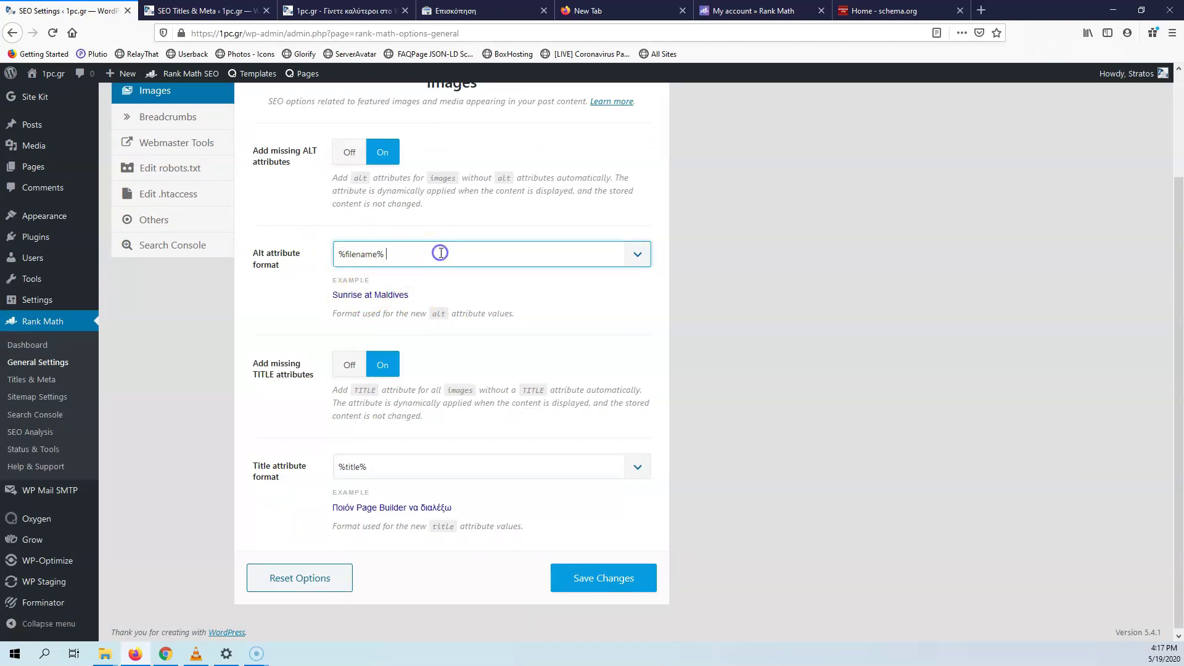
pyautogui.click(638, 255)
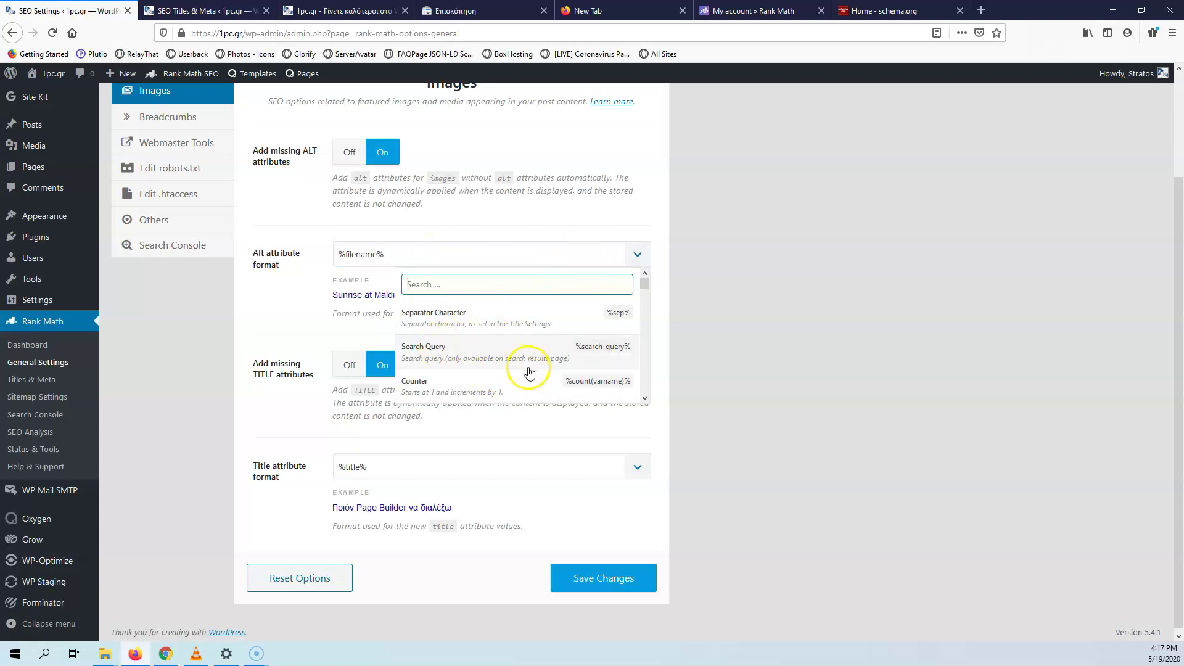
pyautogui.scroll(-3, 518, 370)
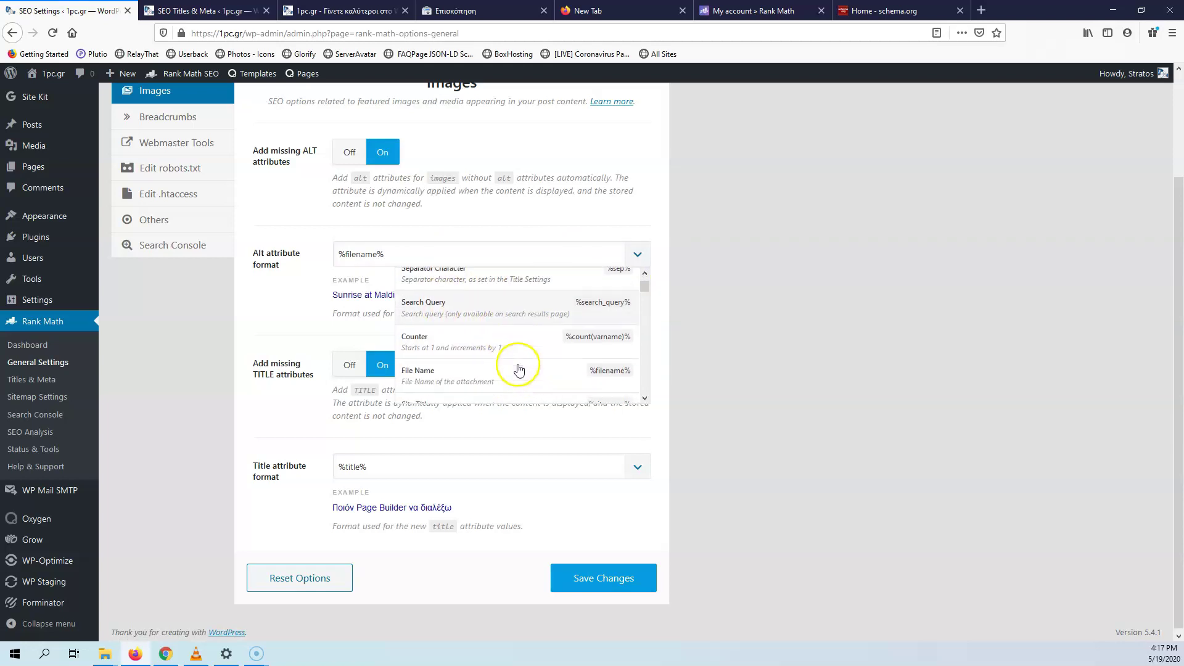
pyautogui.scroll(3, 518, 367)
pyautogui.click(491, 227)
pyautogui.click(390, 251)
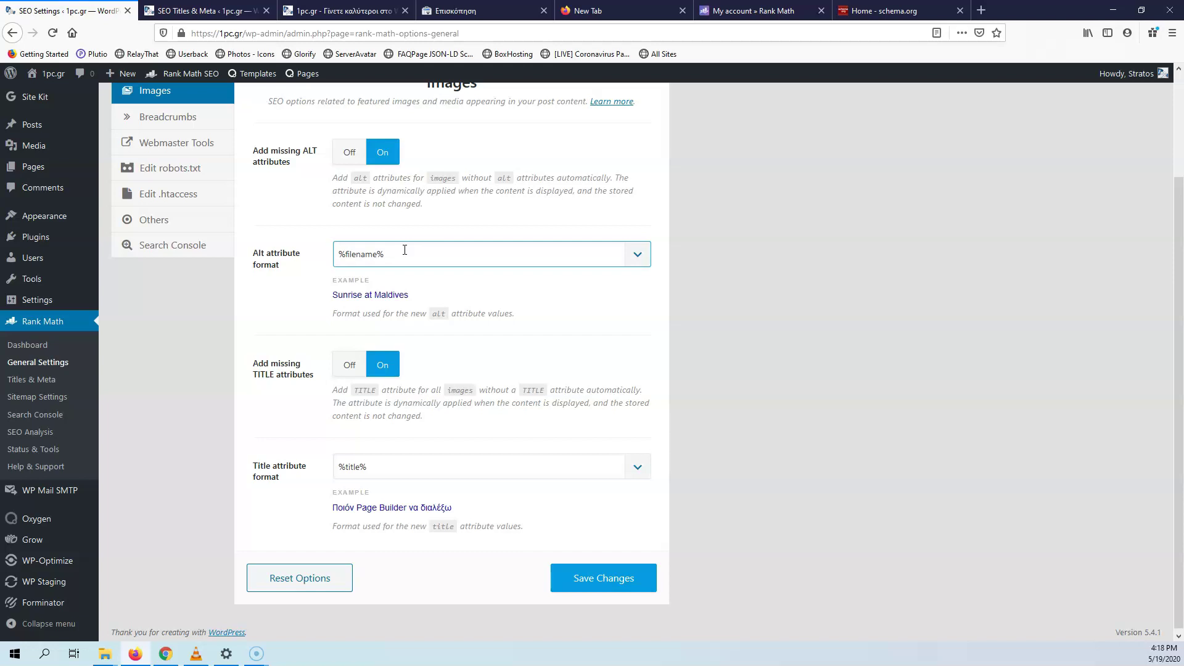
# Step: Check the Add missing TITLE attributes option and the variables offered for the Title attribute format
pyautogui.click(321, 372)
pyautogui.click(319, 393)
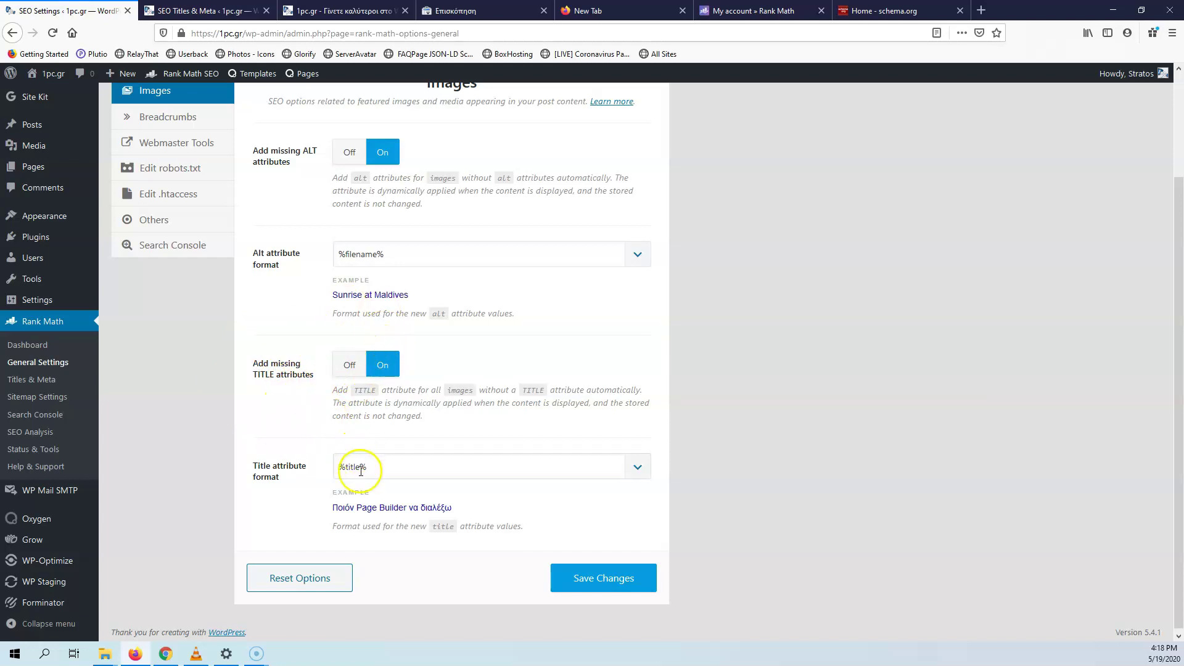
pyautogui.click(406, 469)
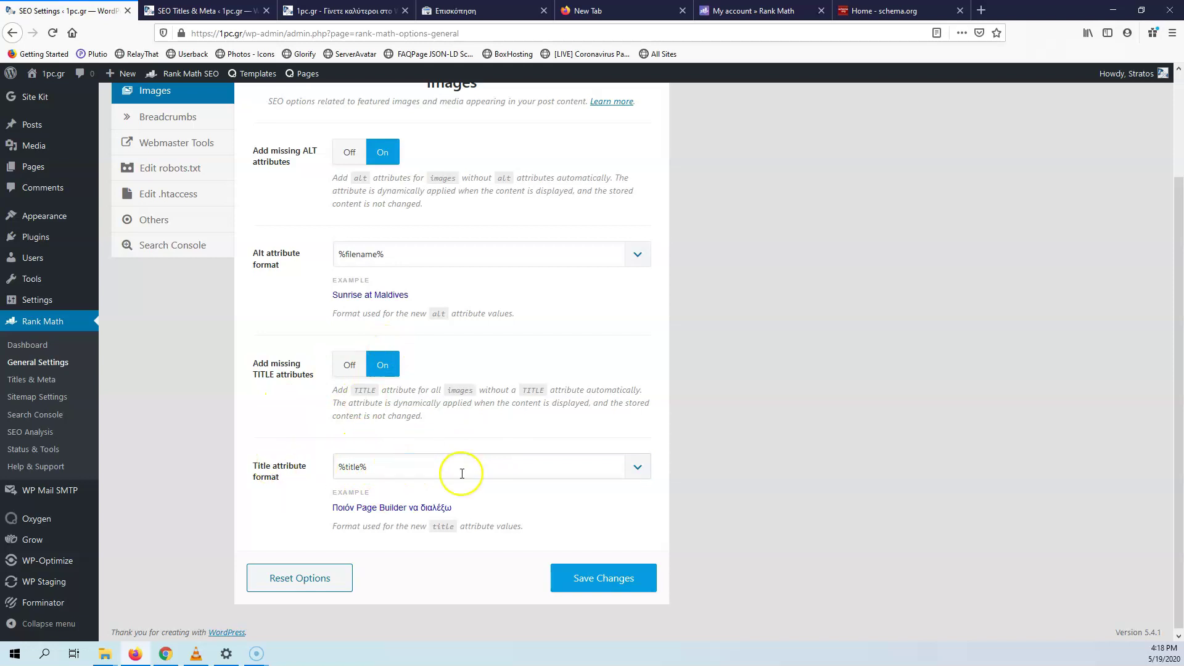
pyautogui.click(638, 467)
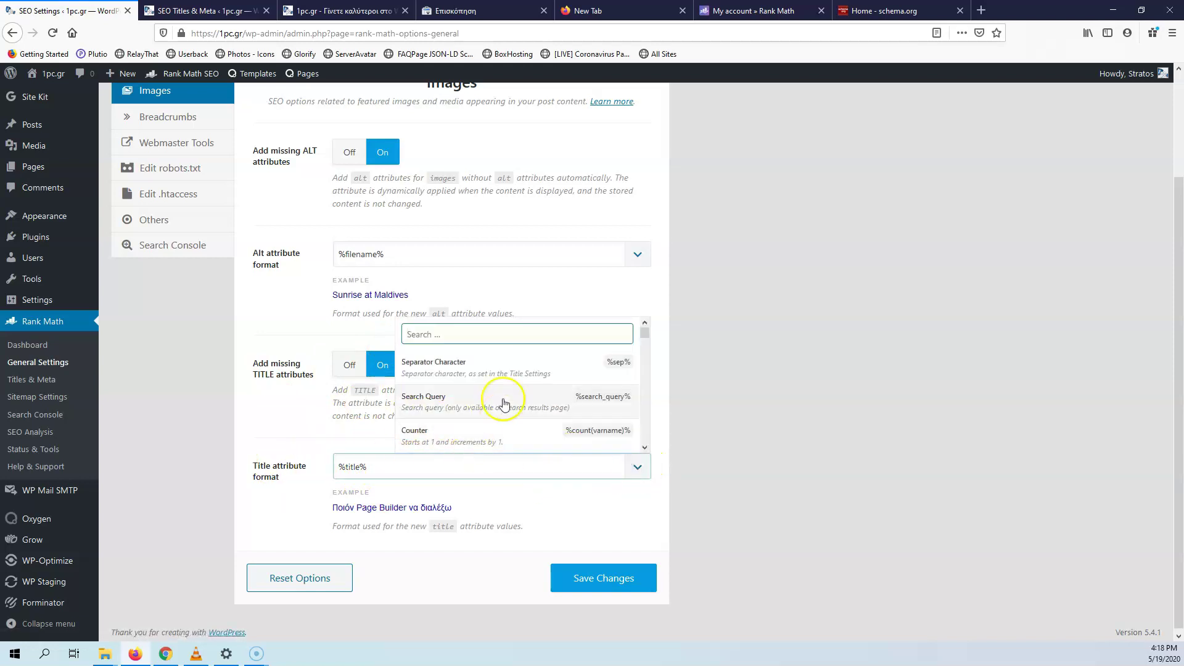
pyautogui.click(235, 486)
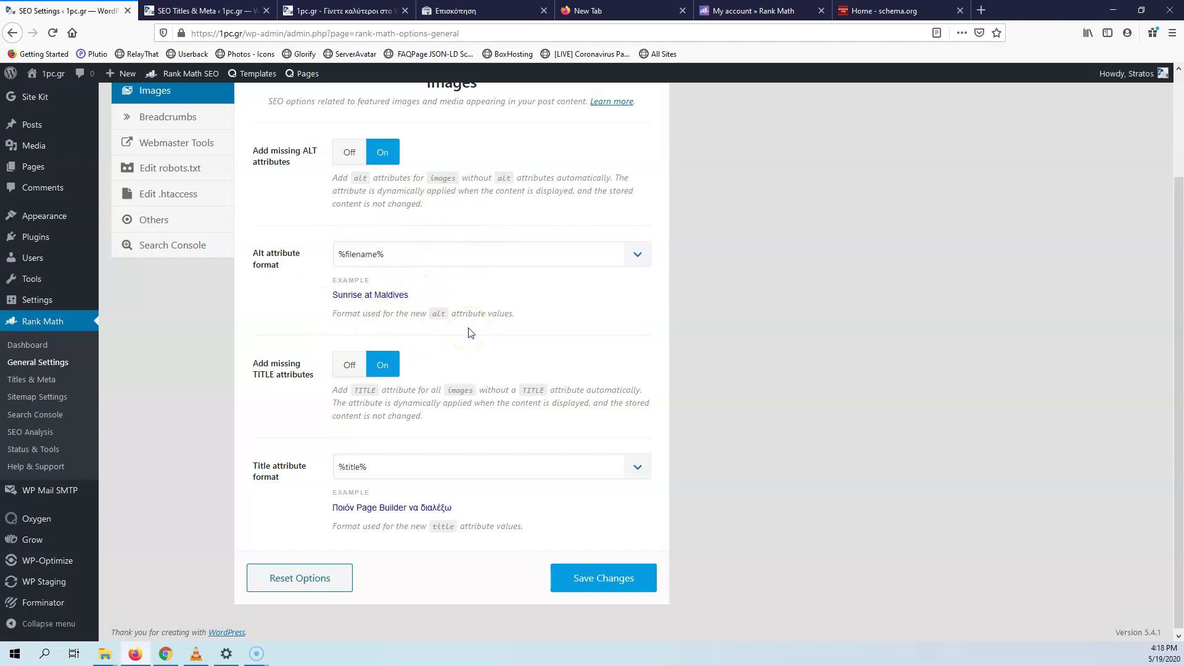
# Step: Examine the %filename% variable in the Alt attribute format again
pyautogui.click(450, 248)
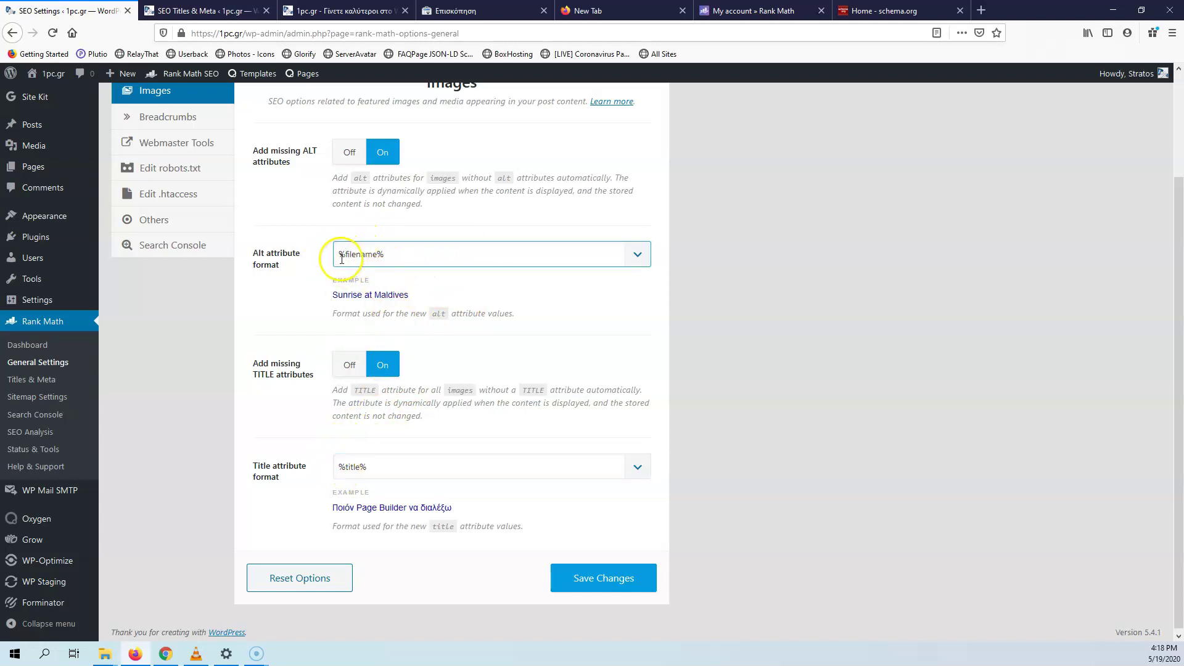
pyautogui.moveTo(333, 254); pyautogui.dragTo(344, 254)
pyautogui.click(390, 253)
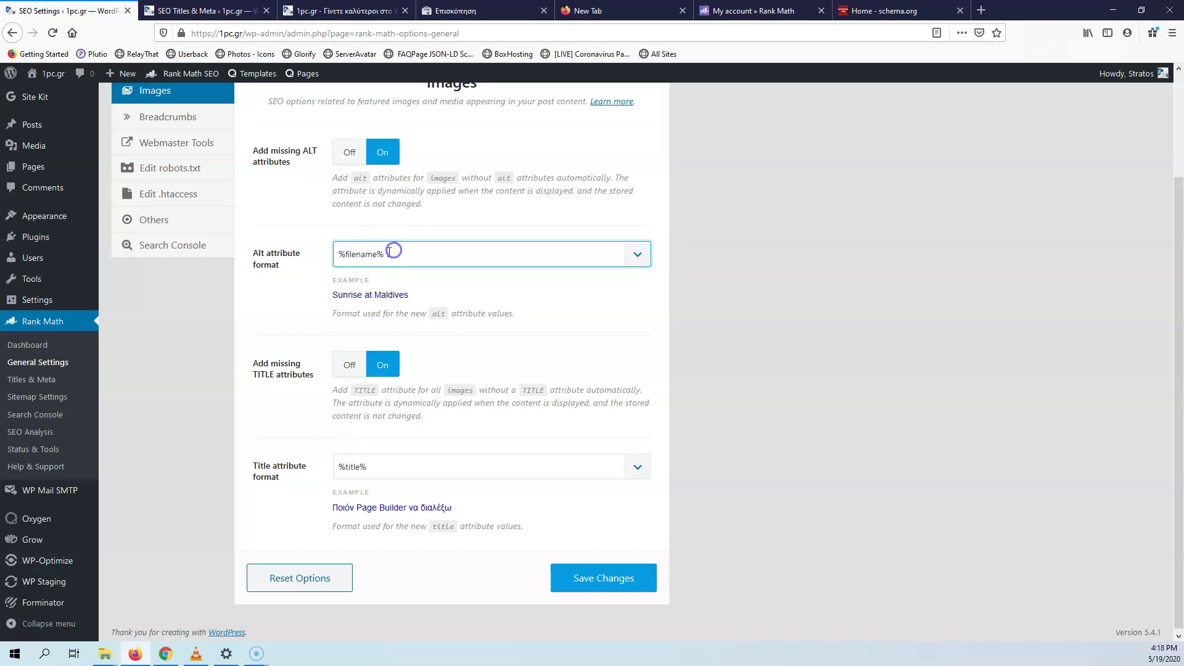
pyautogui.click(346, 255)
pyautogui.click(378, 256)
pyautogui.click(398, 255)
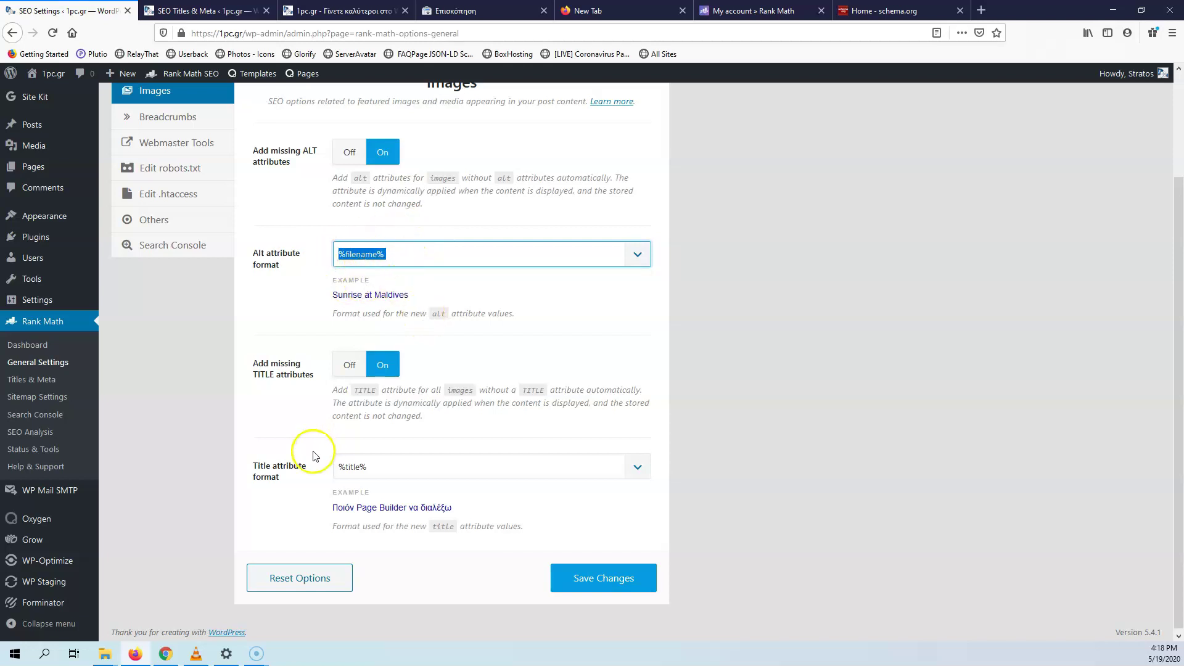
# Step: Save the Images settings and open the Breadcrumbs settings
pyautogui.click(271, 523)
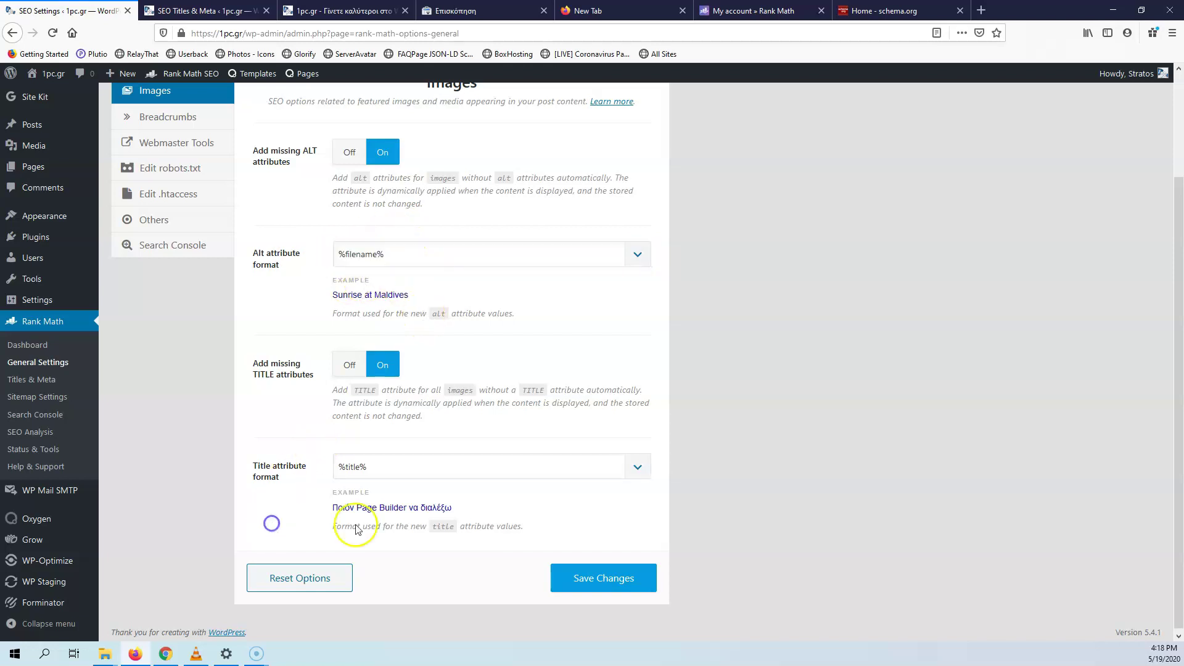
pyautogui.click(595, 580)
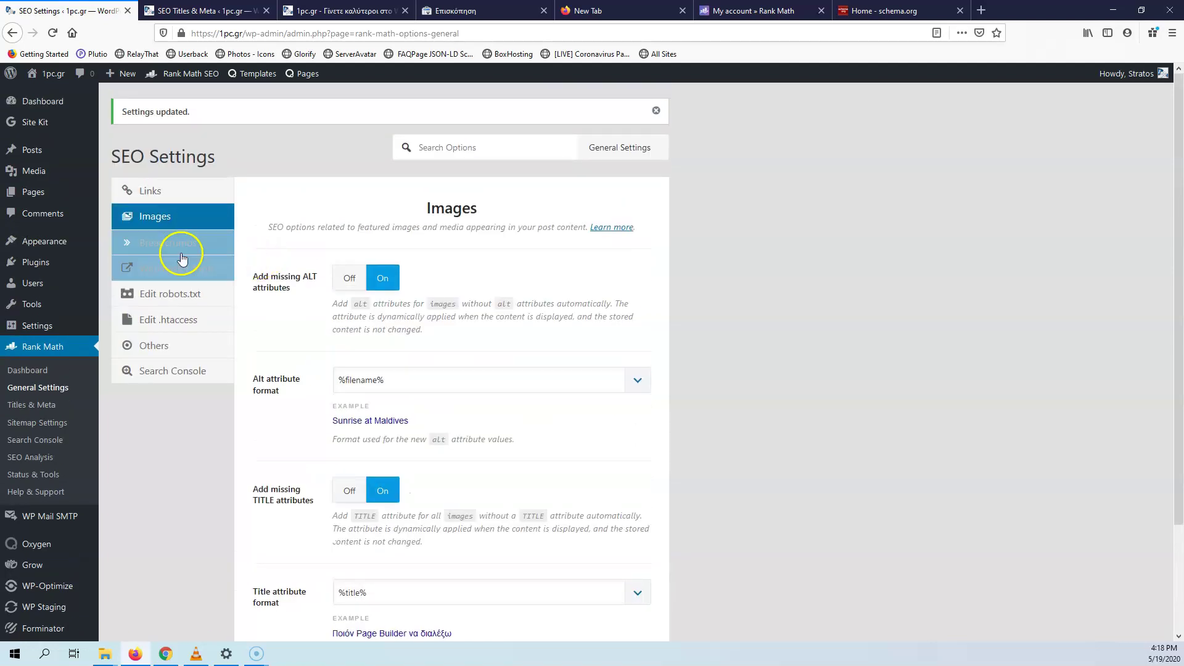
pyautogui.click(182, 253)
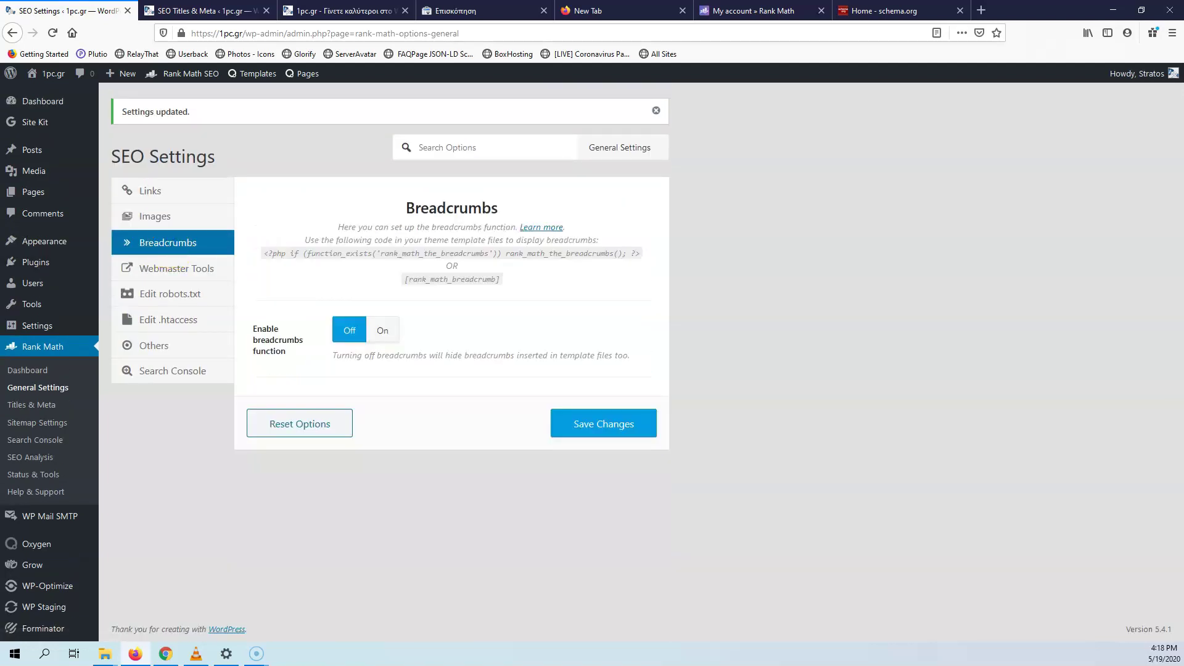
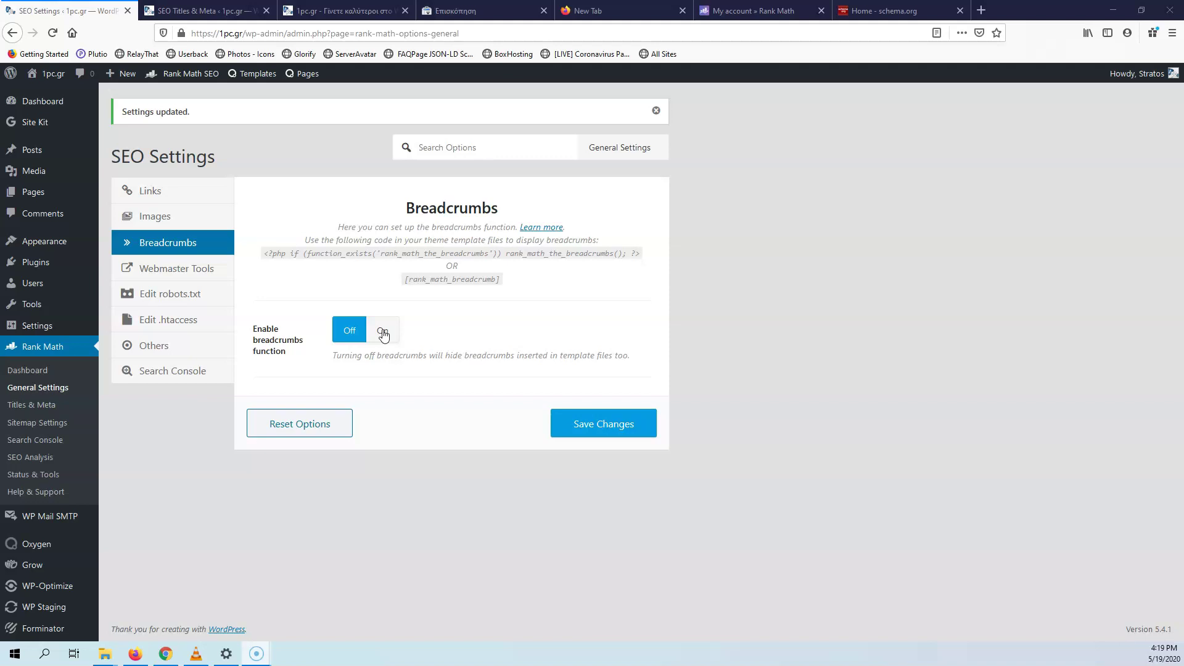
# Step: Enable the breadcrumbs function and set the breadcrumb separator character to »
pyautogui.click(383, 334)
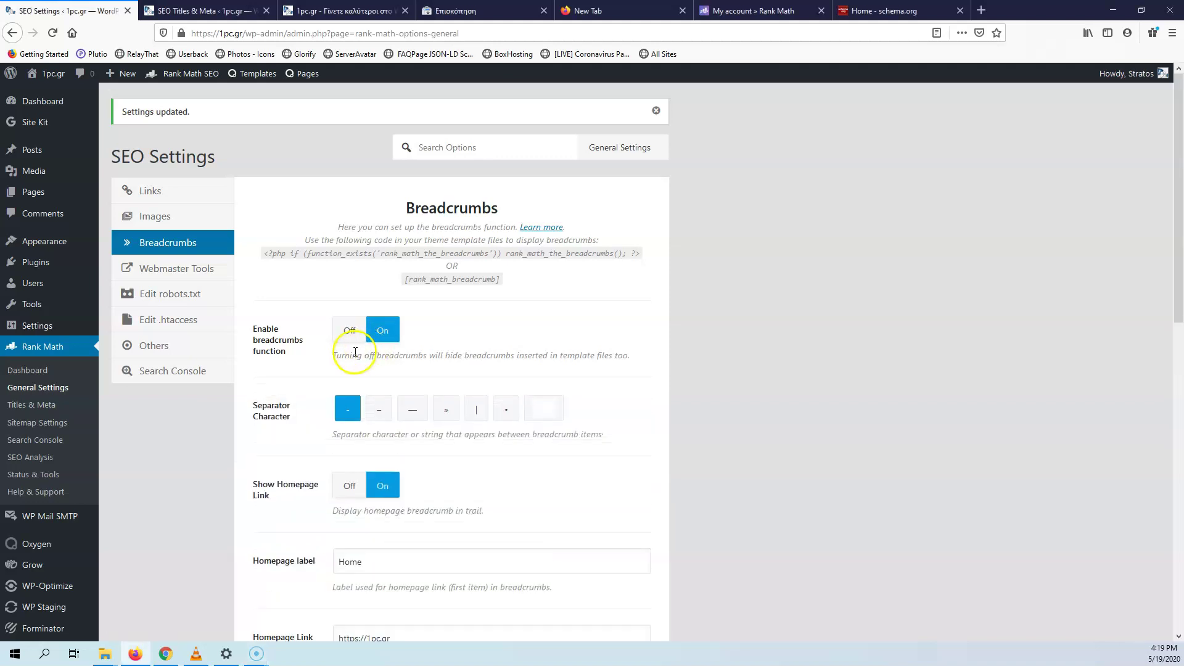
pyautogui.scroll(-3, 313, 423)
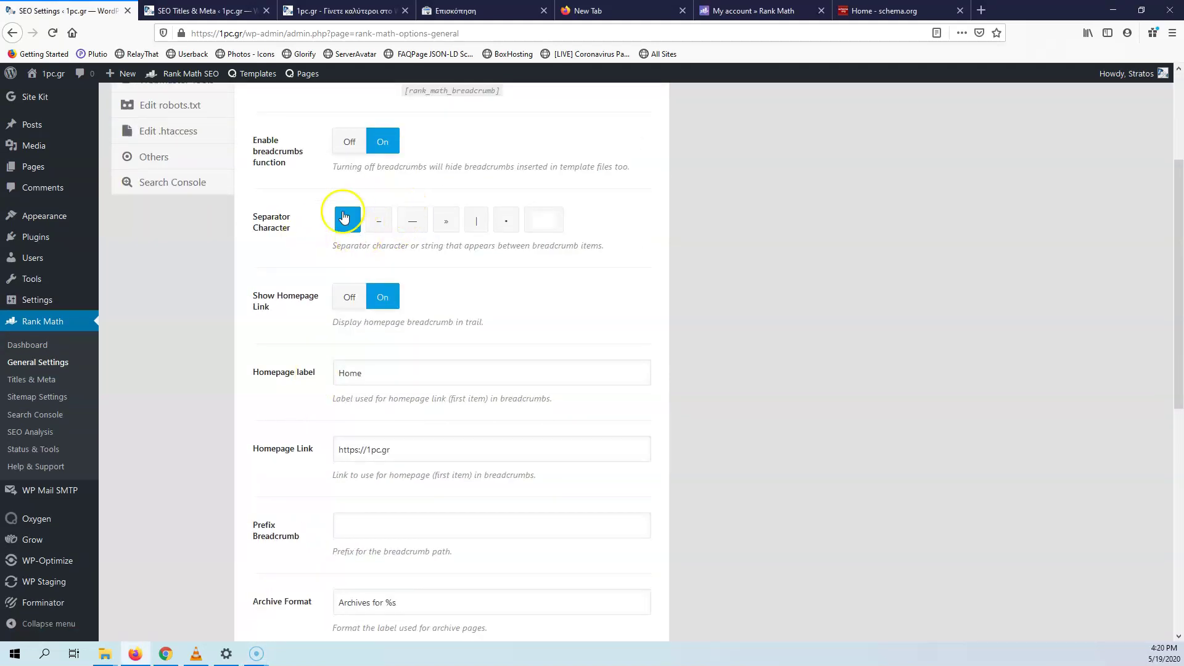
pyautogui.click(449, 220)
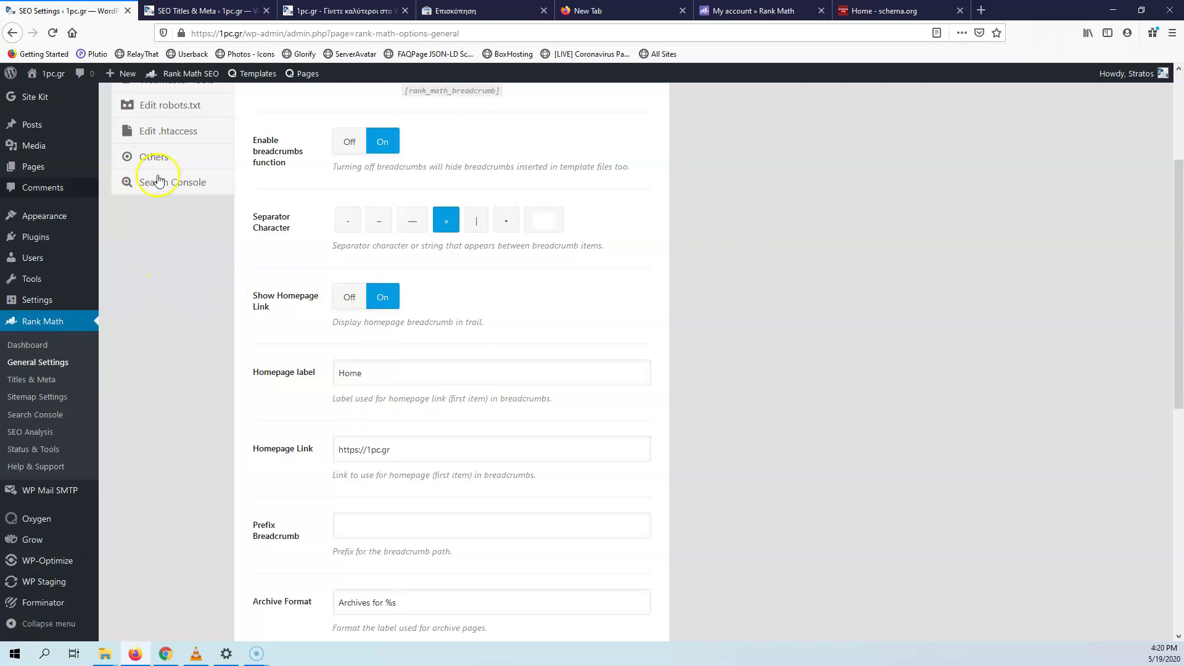
# Step: Turn off the Show Homepage Link option for the breadcrumb trail
pyautogui.click(337, 372)
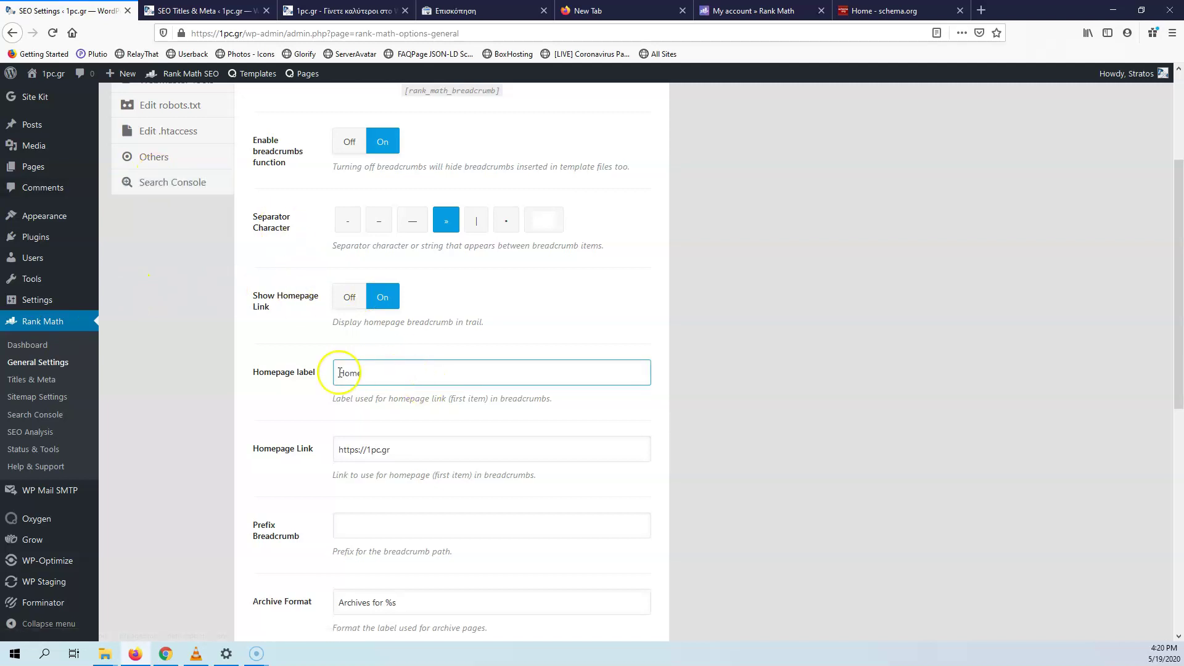
pyautogui.click(349, 301)
pyautogui.click(293, 388)
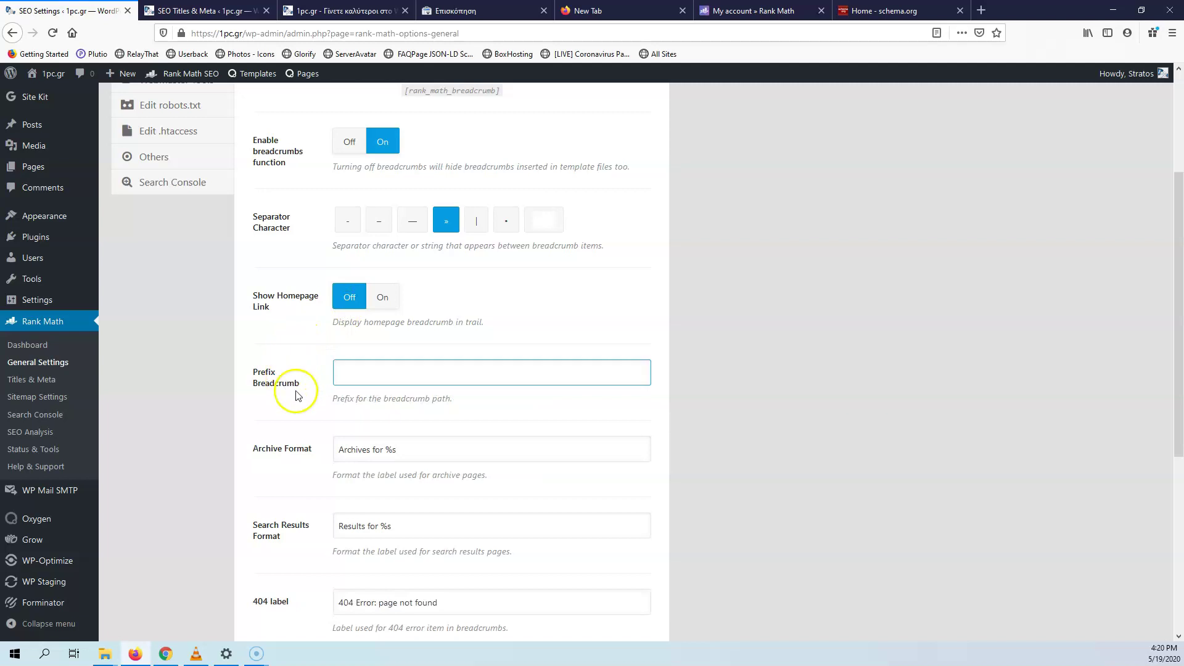
# Step: Review the Prefix Breadcrumb, Archive Format, Search Results Format and remaining breadcrumb options, including the %s placeholder
pyautogui.click(334, 373)
pyautogui.click(284, 384)
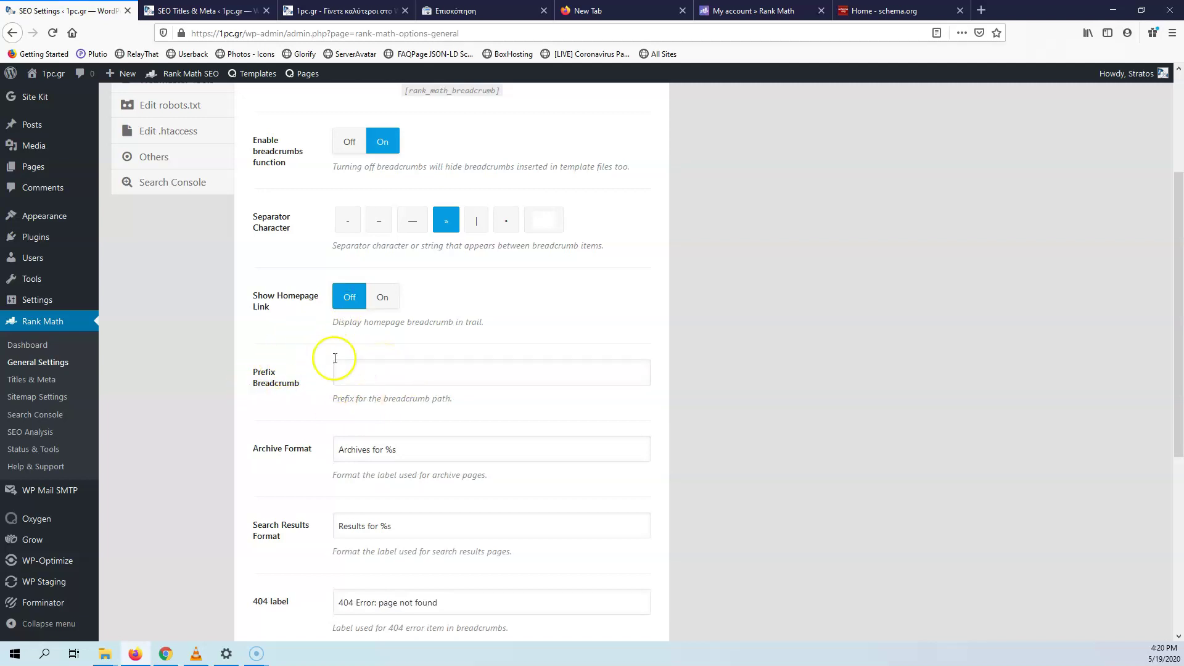
pyautogui.click(382, 372)
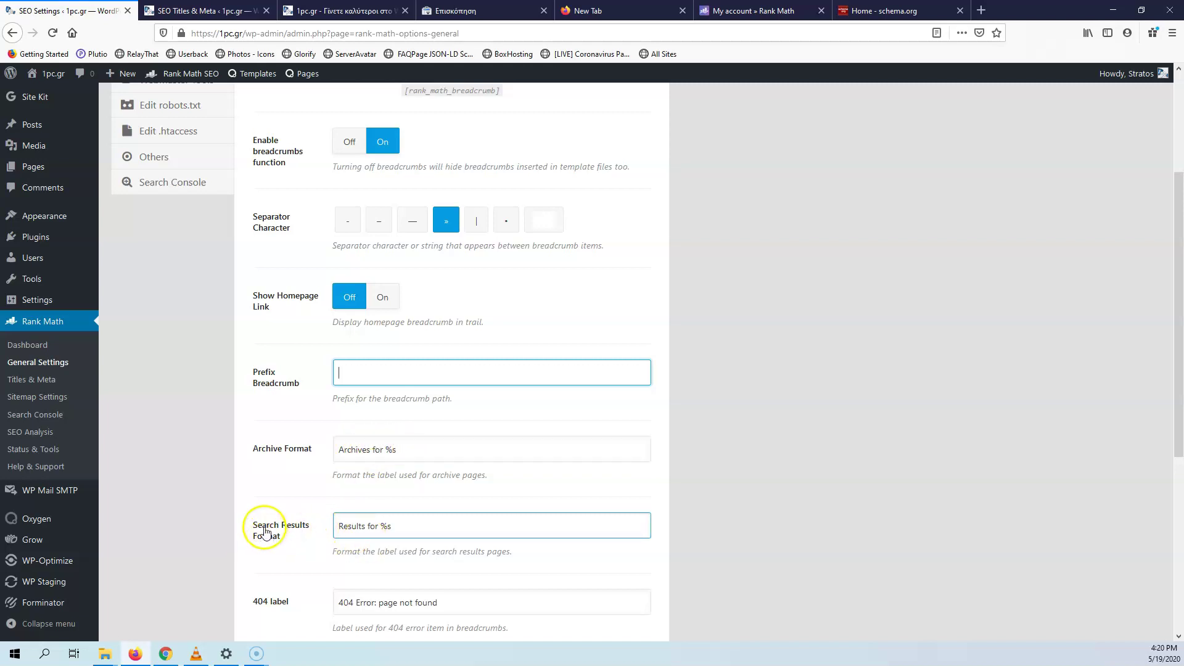
pyautogui.scroll(-2, 386, 512)
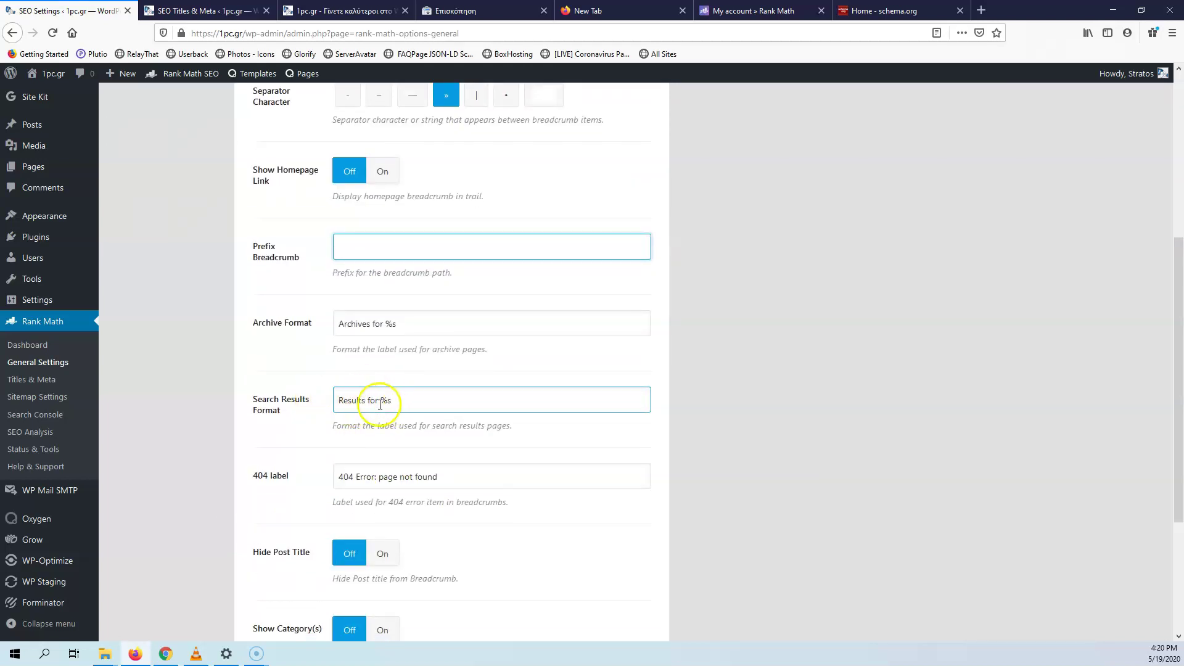
pyautogui.moveTo(381, 400); pyautogui.dragTo(397, 400)
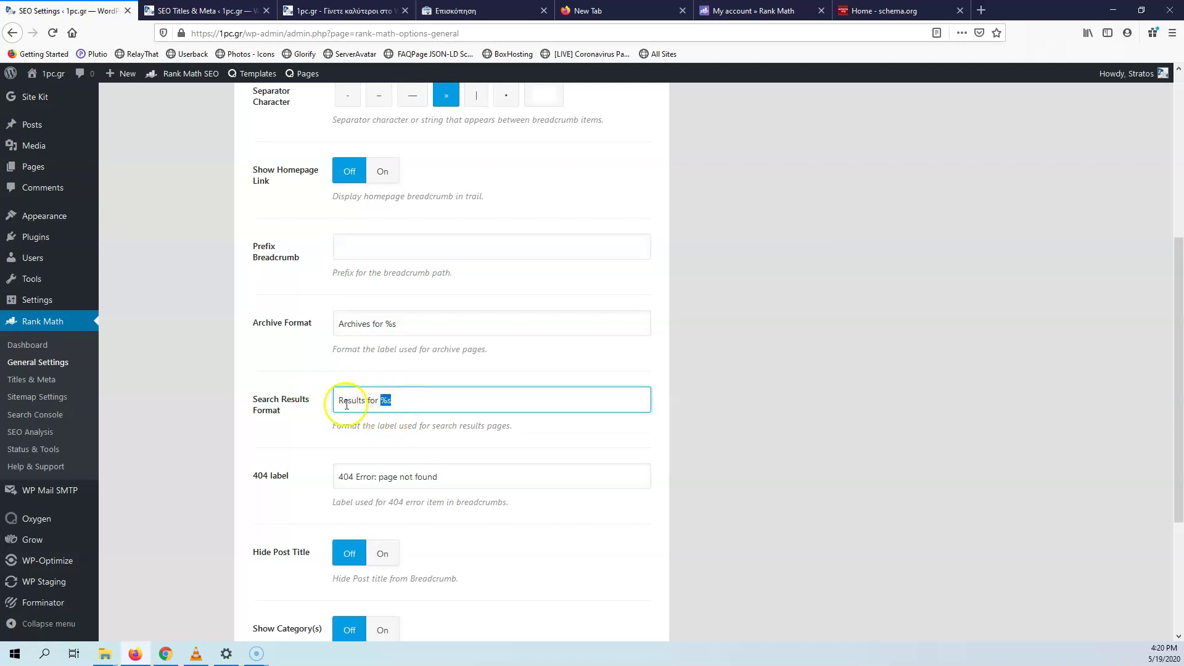
pyautogui.scroll(-3, 344, 440)
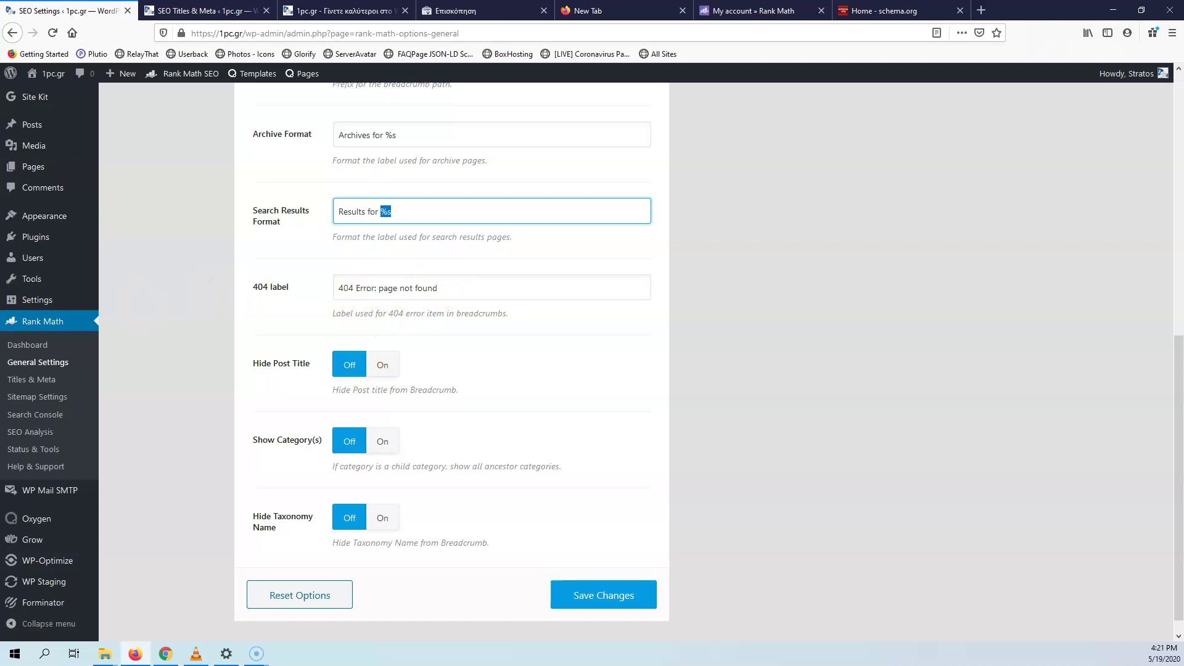
pyautogui.scroll(4, 378, 309)
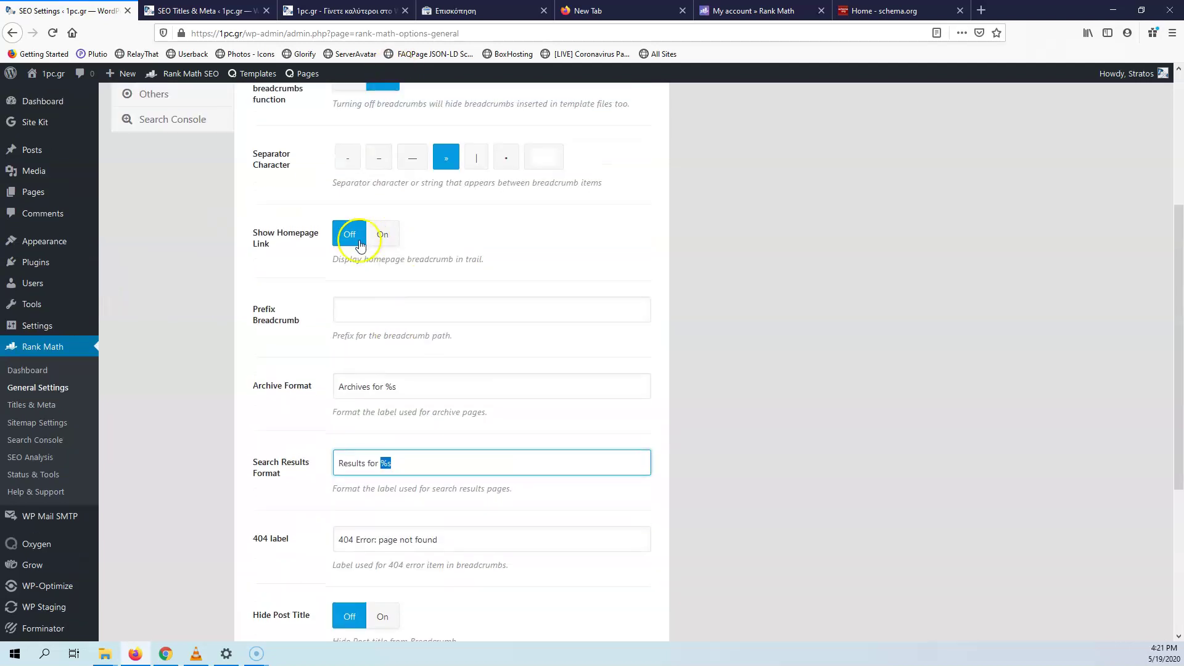
pyautogui.scroll(-4, 425, 344)
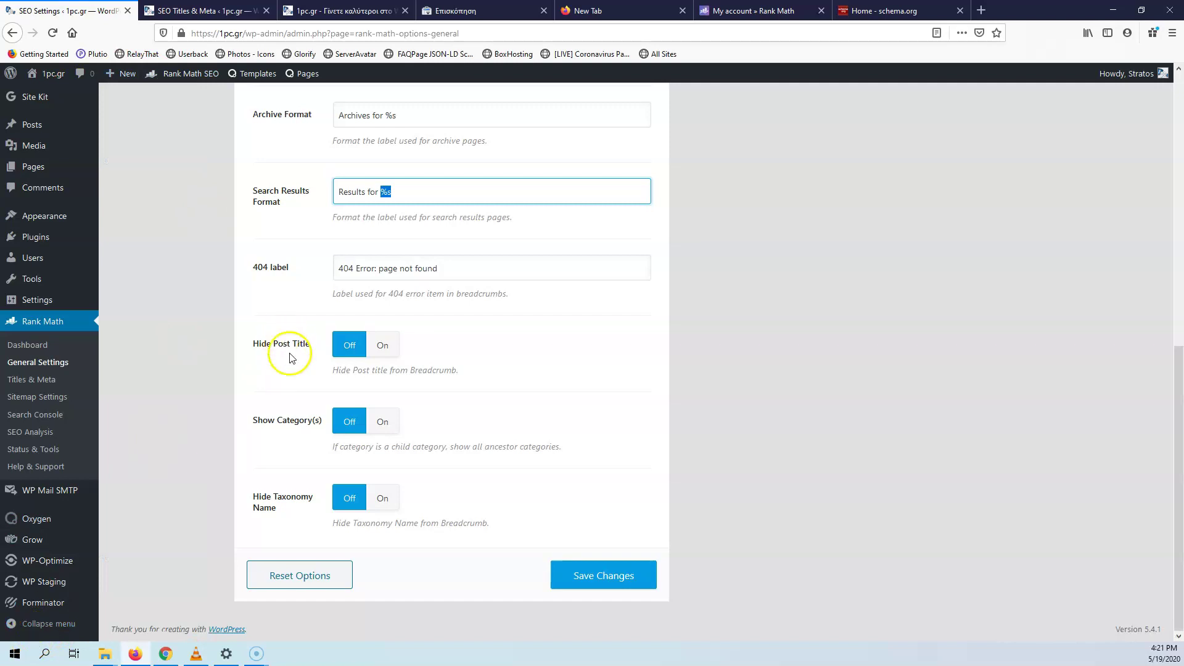
# Step: Turn on Hide Post Title for breadcrumbs and save the Breadcrumbs settings
pyautogui.click(28, 642)
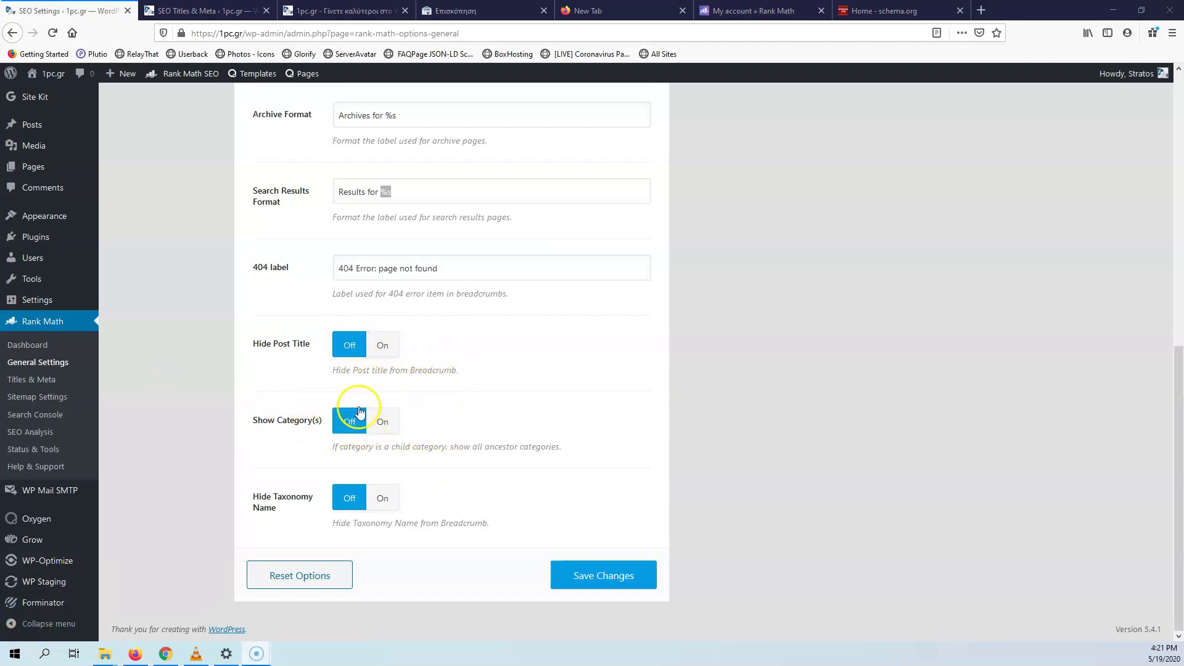
pyautogui.click(353, 432)
pyautogui.click(381, 346)
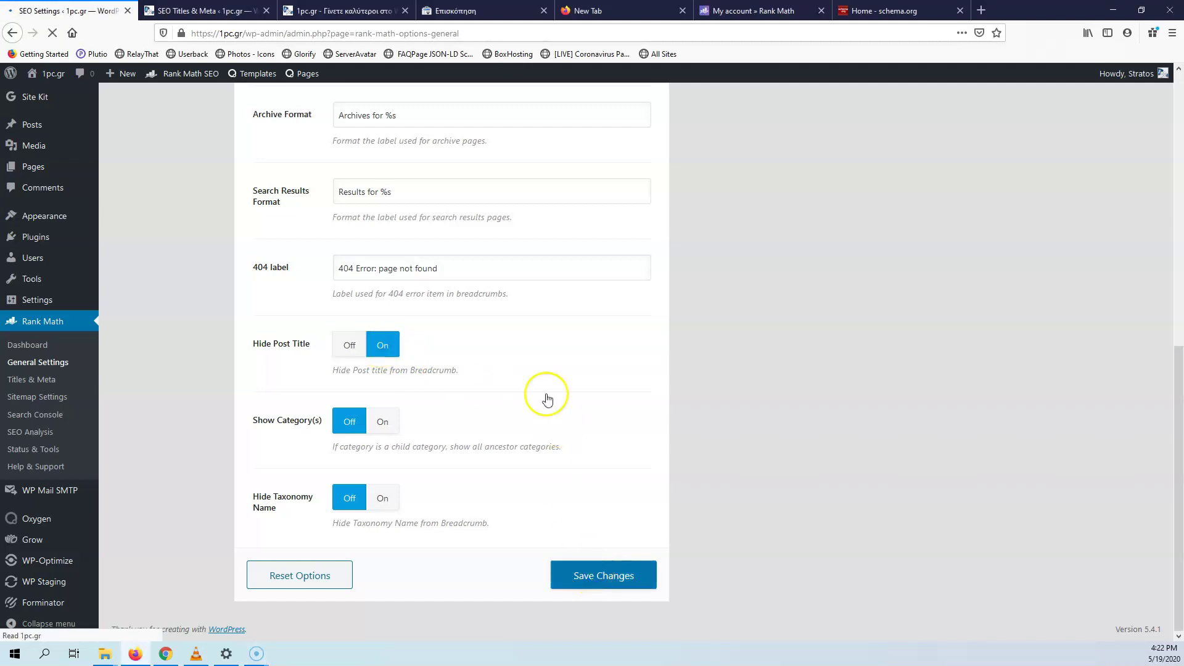
# Step: Open the Webmaster Tools settings and follow the link to Google's Search Console Verification Page
pyautogui.click(199, 270)
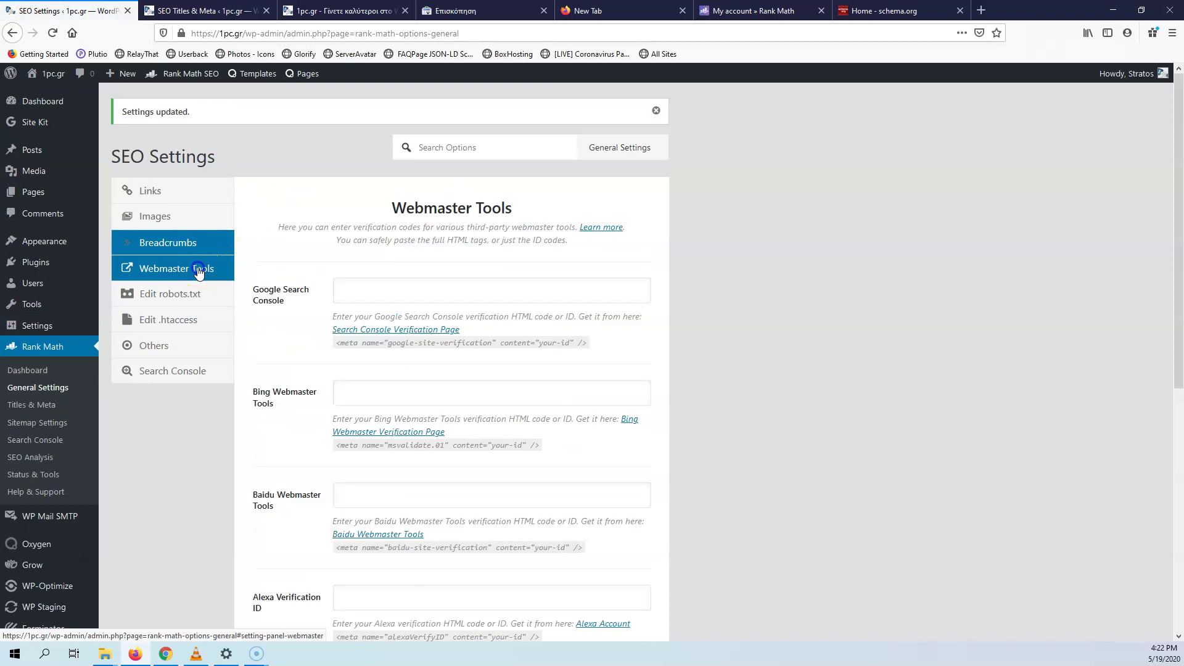
pyautogui.click(429, 298)
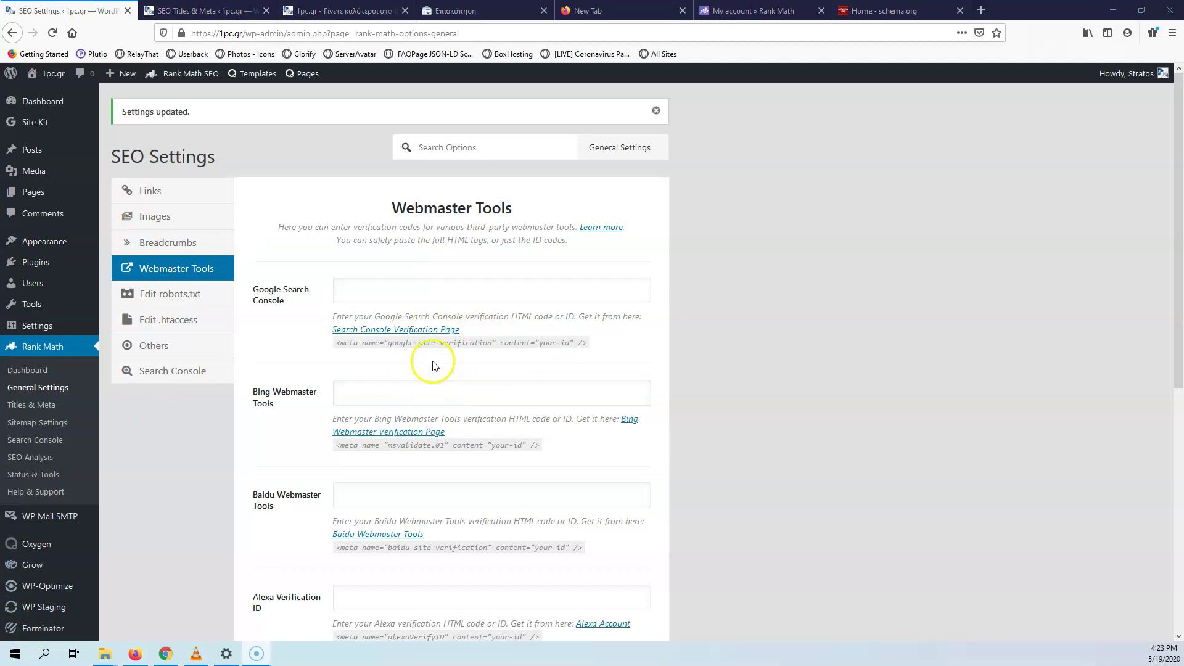
pyautogui.click(388, 329)
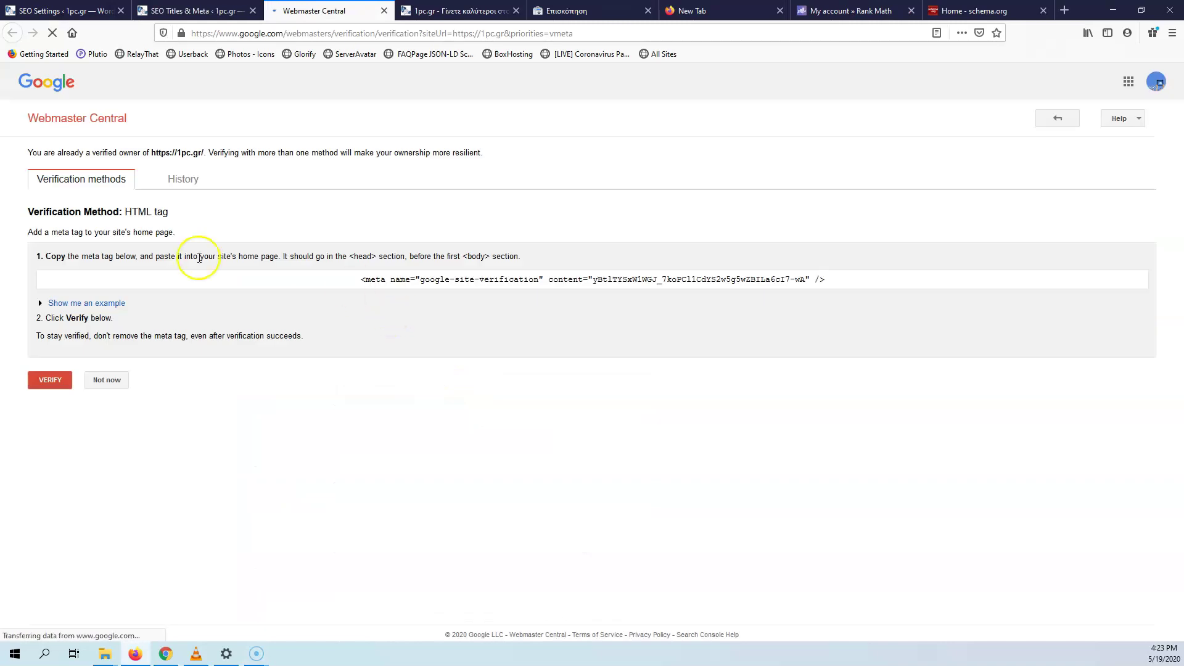
# Step: Copy the full google-site-verification meta tag from the HTML tag verification method
pyautogui.click(469, 280)
pyautogui.rightClick(470, 282)
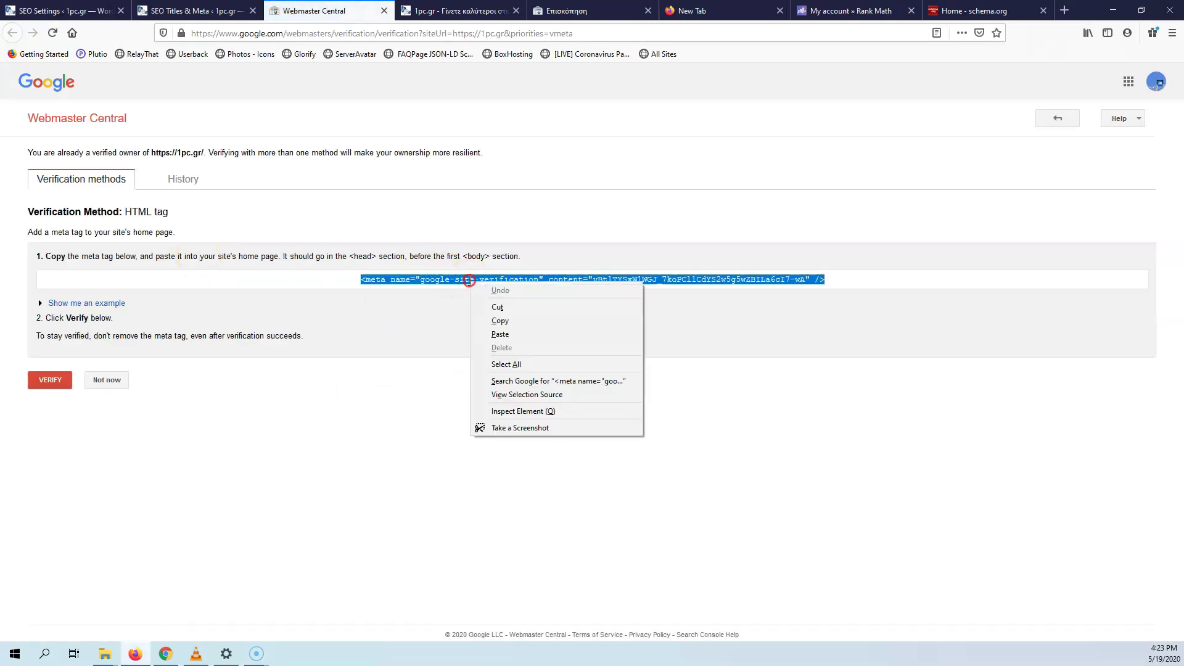
pyautogui.click(500, 322)
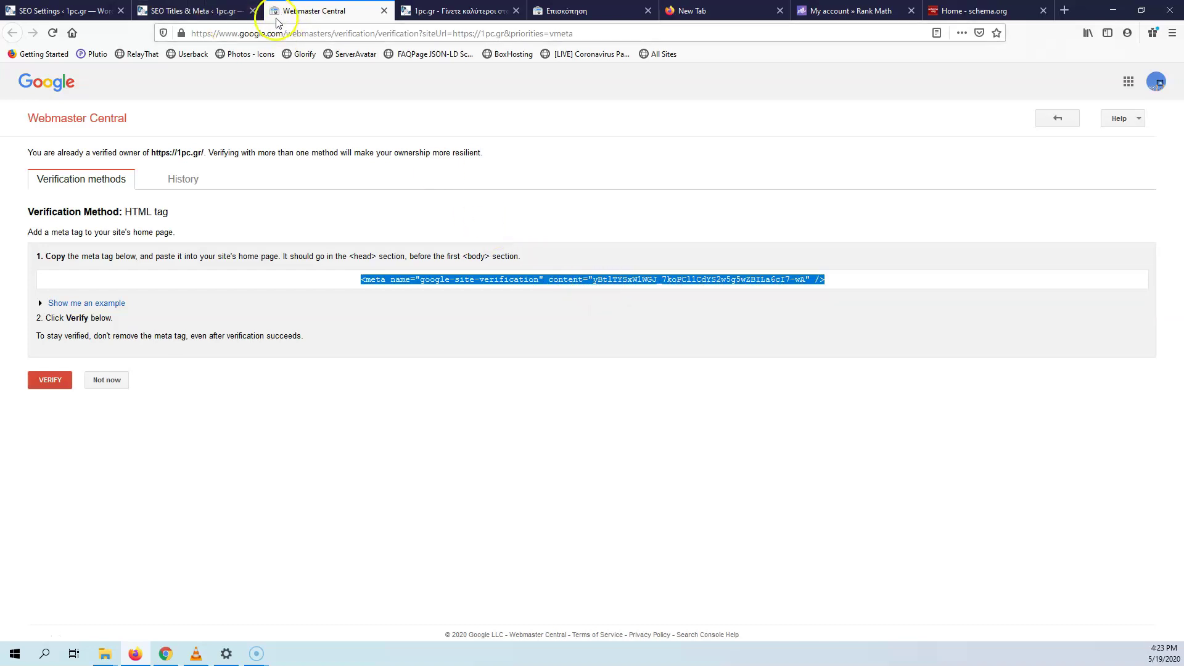
# Step: Return to Rank Math's SEO Settings, paste the verification meta tag into the Google Search Console field and save the changes
pyautogui.click(205, 10)
pyautogui.scroll(10, 444, 312)
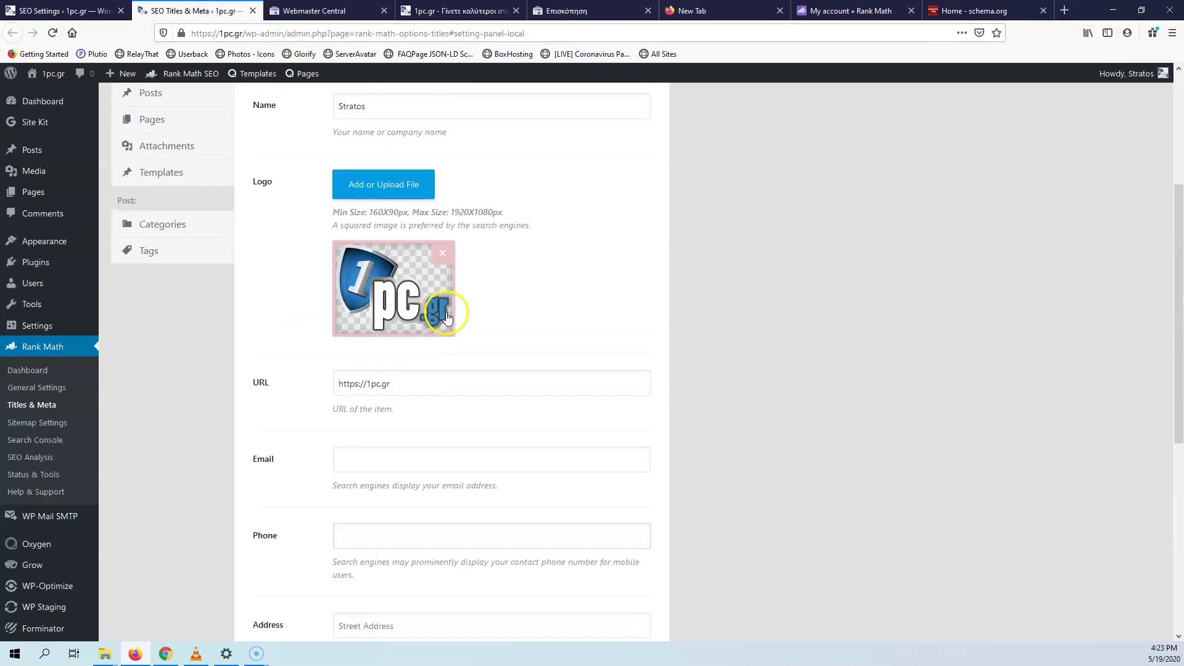
pyautogui.hotkey('ctrl', 'pageup')
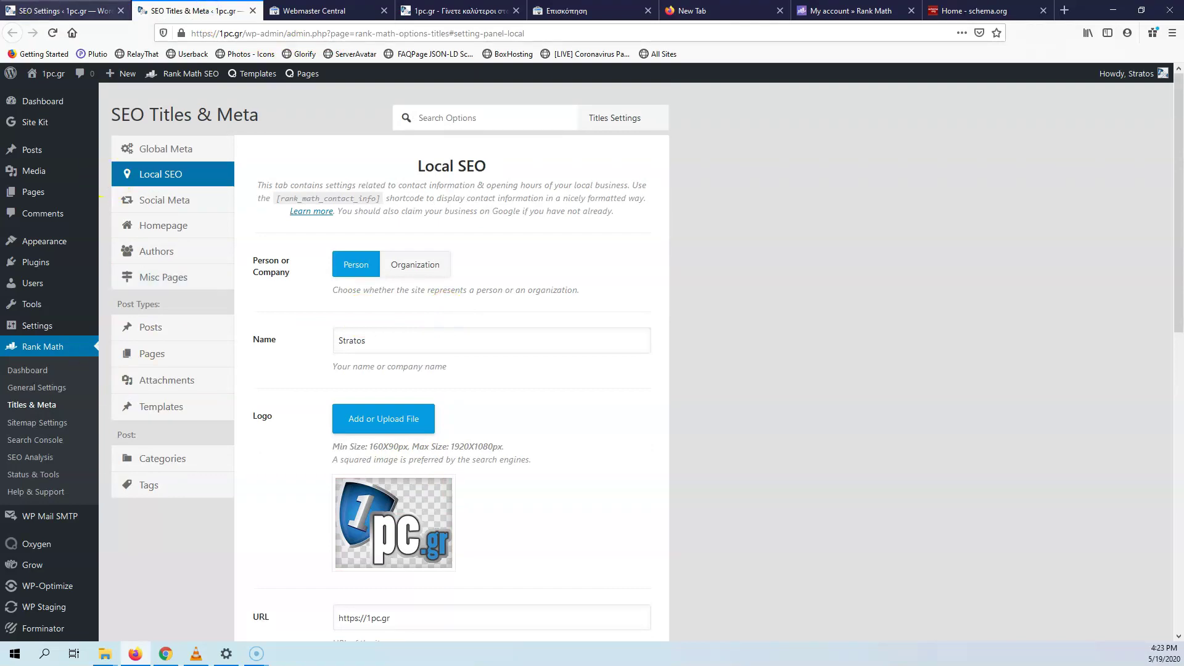
pyautogui.rightClick(422, 301)
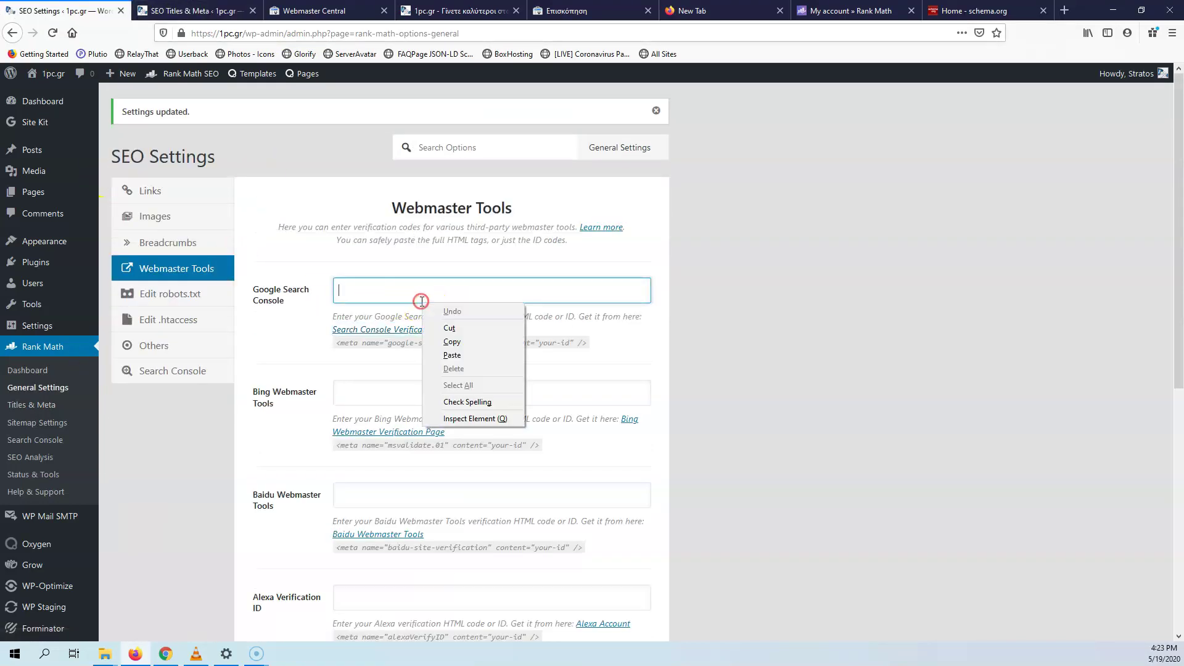
pyautogui.click(450, 353)
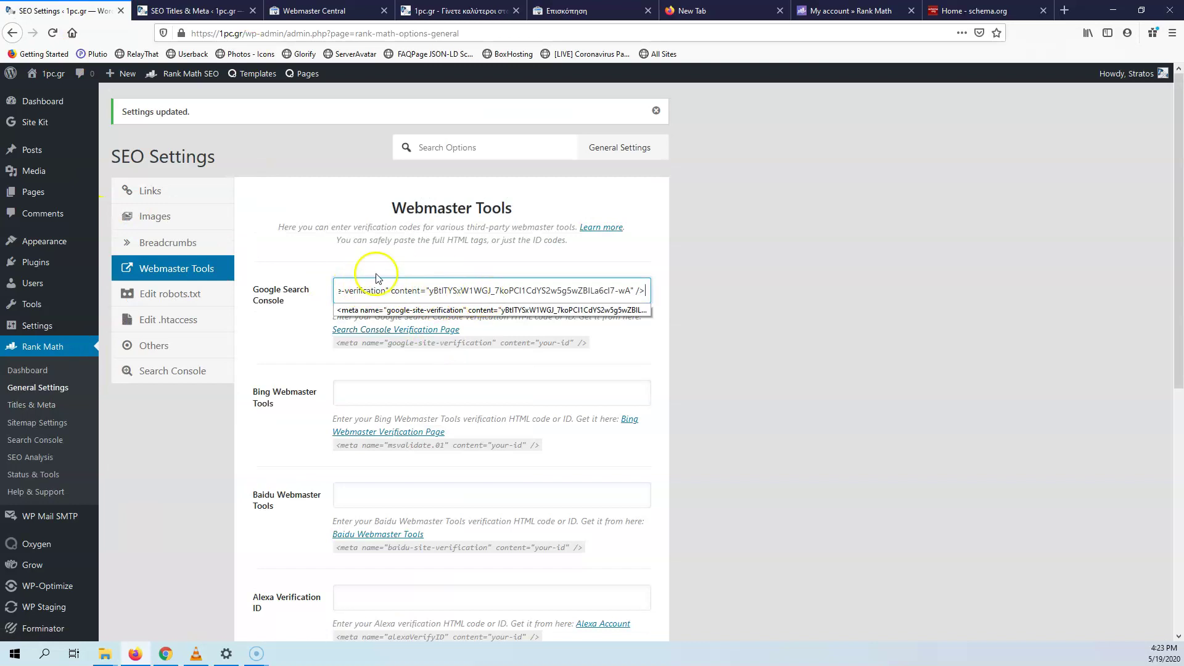
pyautogui.click(303, 276)
pyautogui.scroll(-7, 312, 438)
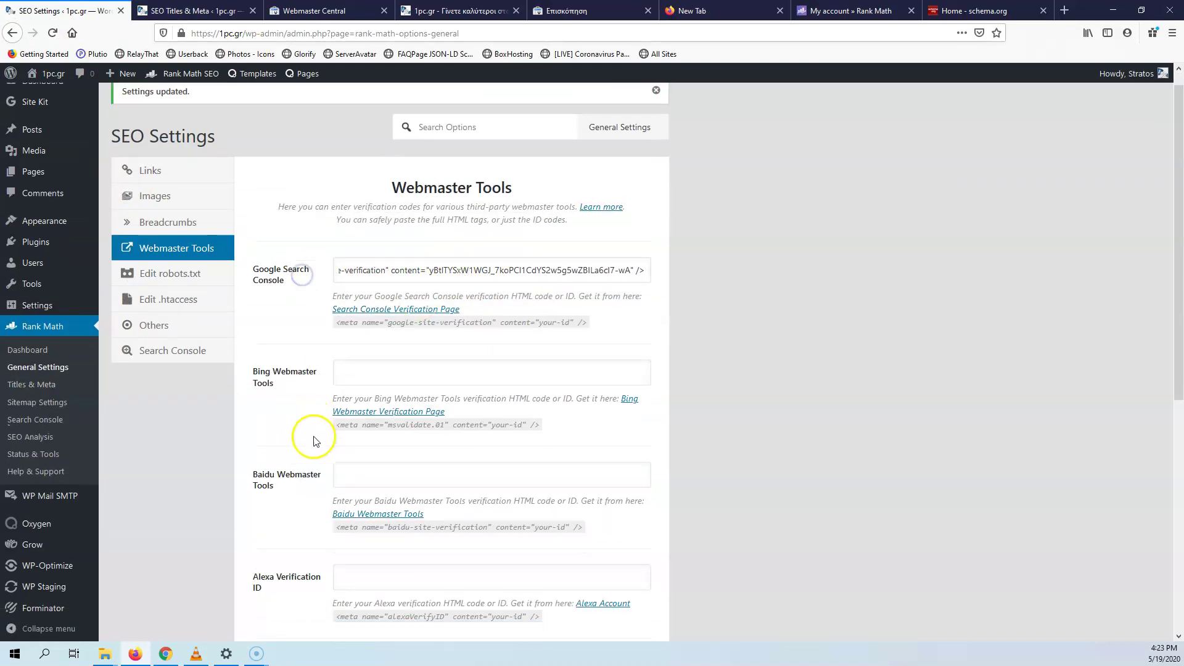
pyautogui.click(622, 580)
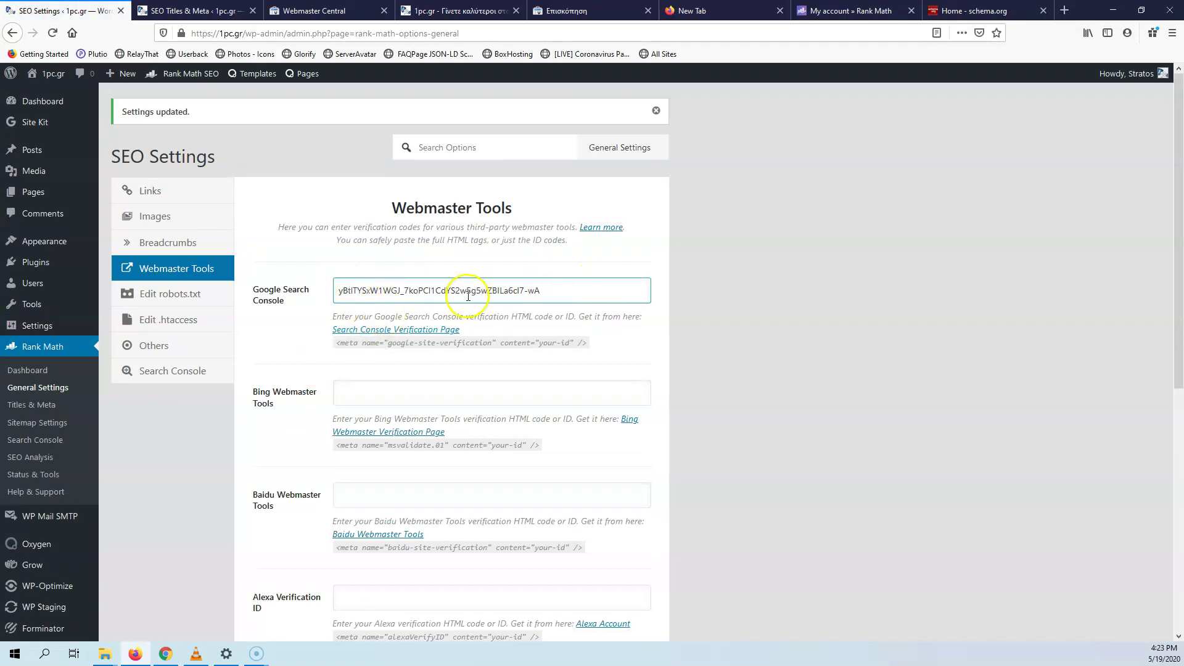
pyautogui.click(322, 9)
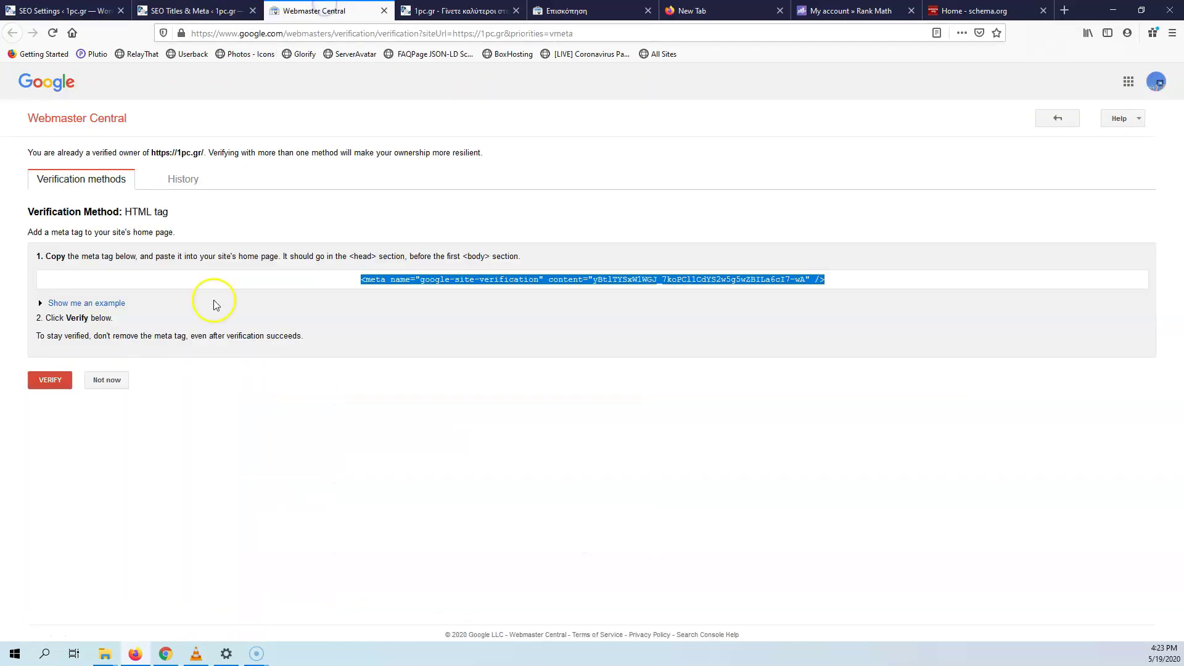
pyautogui.click(44, 382)
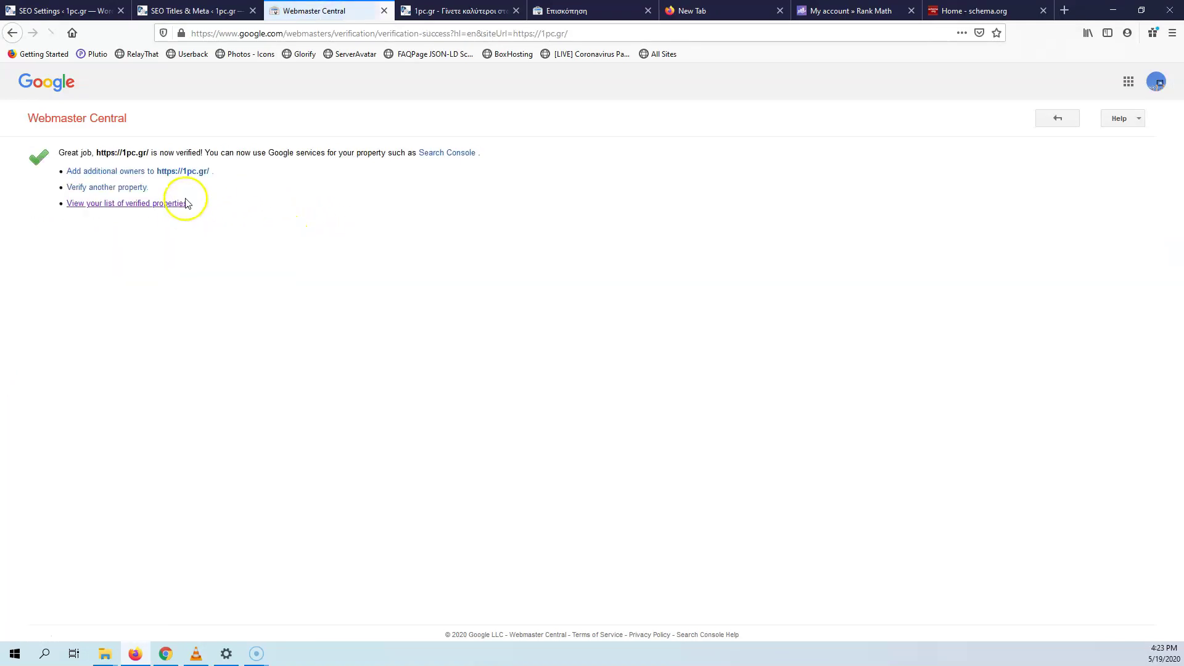
pyautogui.click(82, 13)
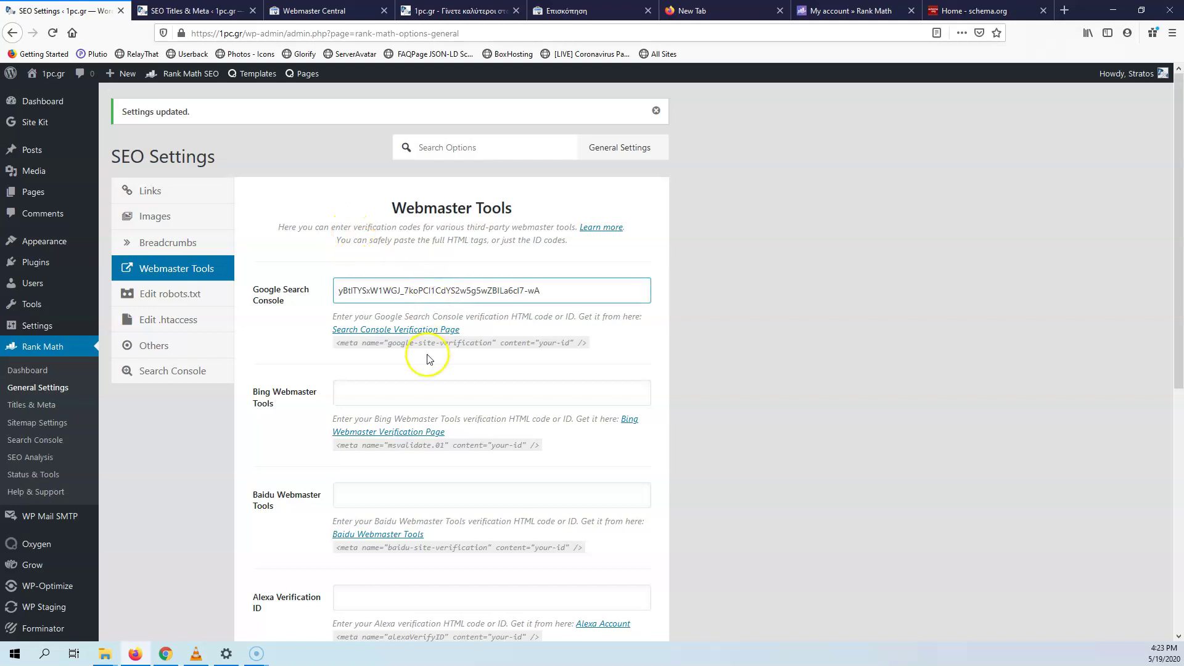
# Step: Review the verification fields for Bing, Baidu, Alexa, Yandex and Pinterest in the Webmaster Tools settings
pyautogui.click(432, 388)
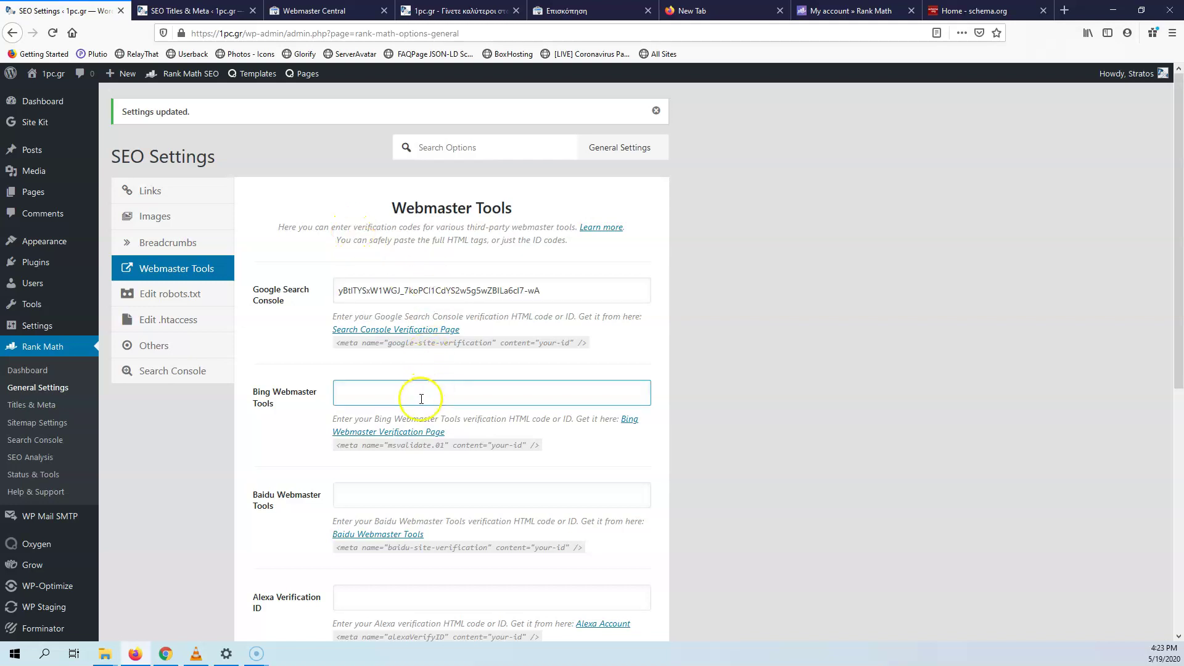
pyautogui.click(384, 486)
pyautogui.click(283, 402)
pyautogui.click(275, 423)
pyautogui.click(264, 400)
pyautogui.click(253, 379)
pyautogui.click(258, 396)
pyautogui.tripleClick(259, 398)
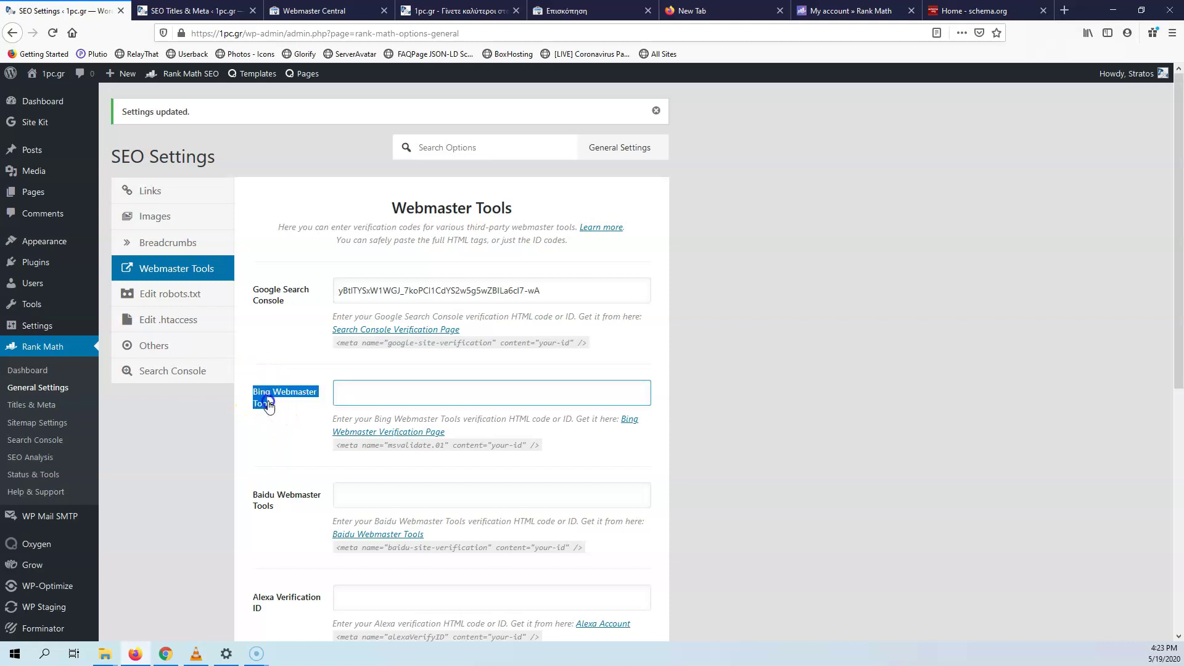
pyautogui.click(276, 415)
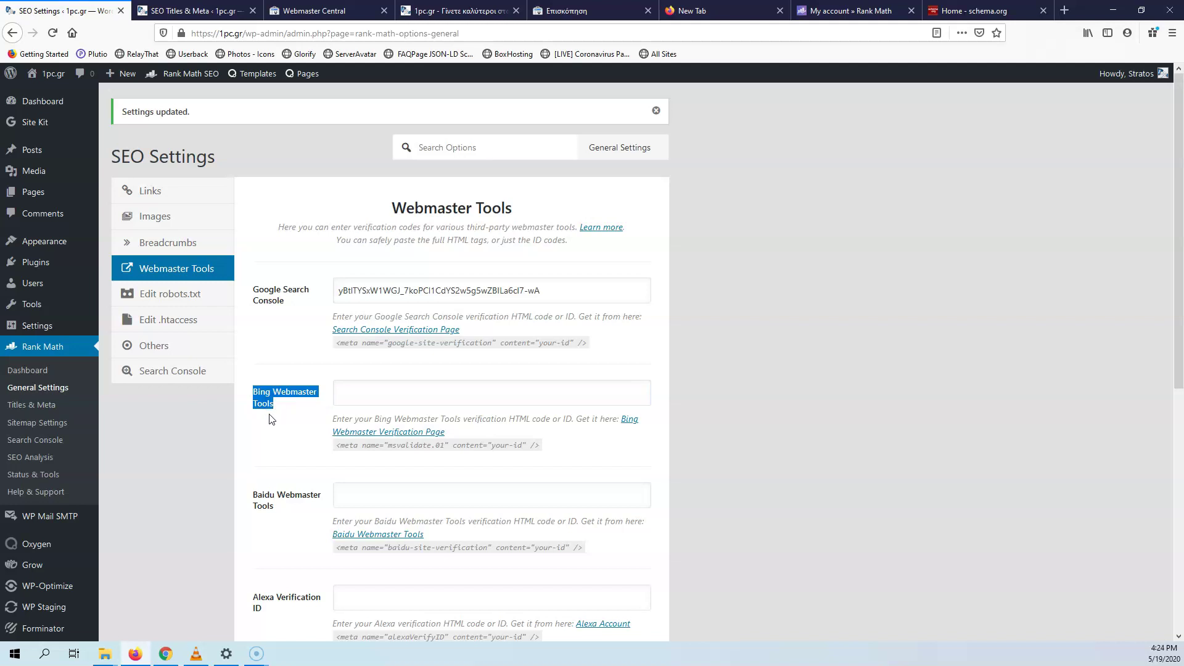
pyautogui.click(279, 406)
pyautogui.click(277, 417)
pyautogui.click(311, 430)
pyautogui.scroll(-5, 312, 430)
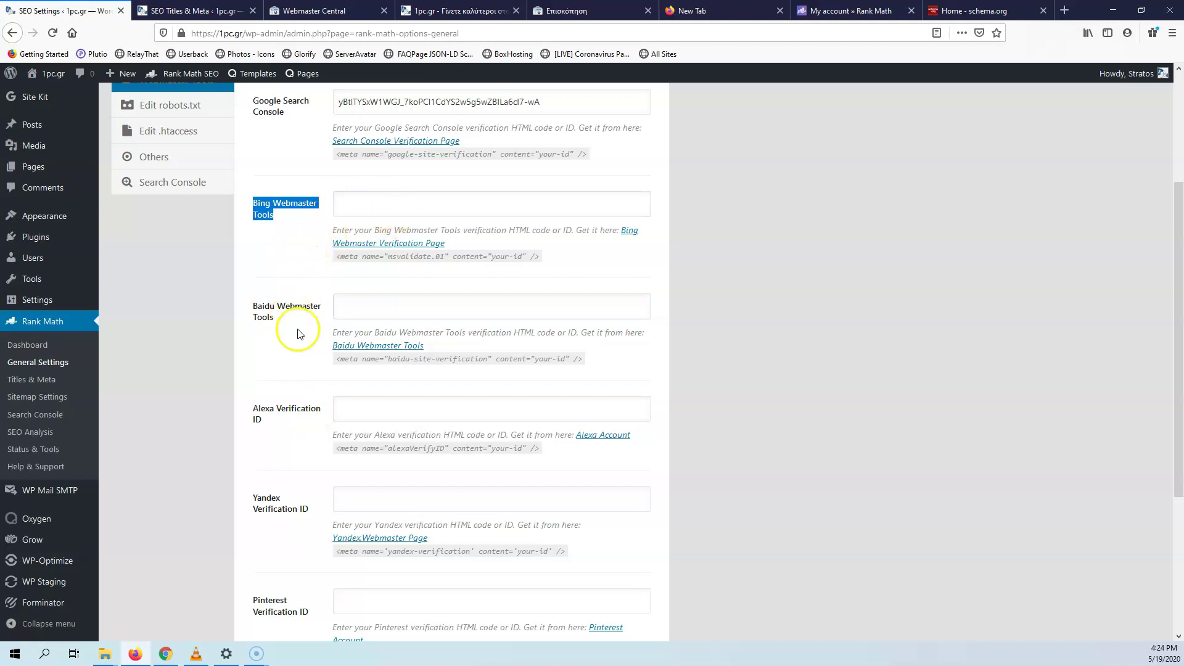
pyautogui.scroll(-1, 348, 337)
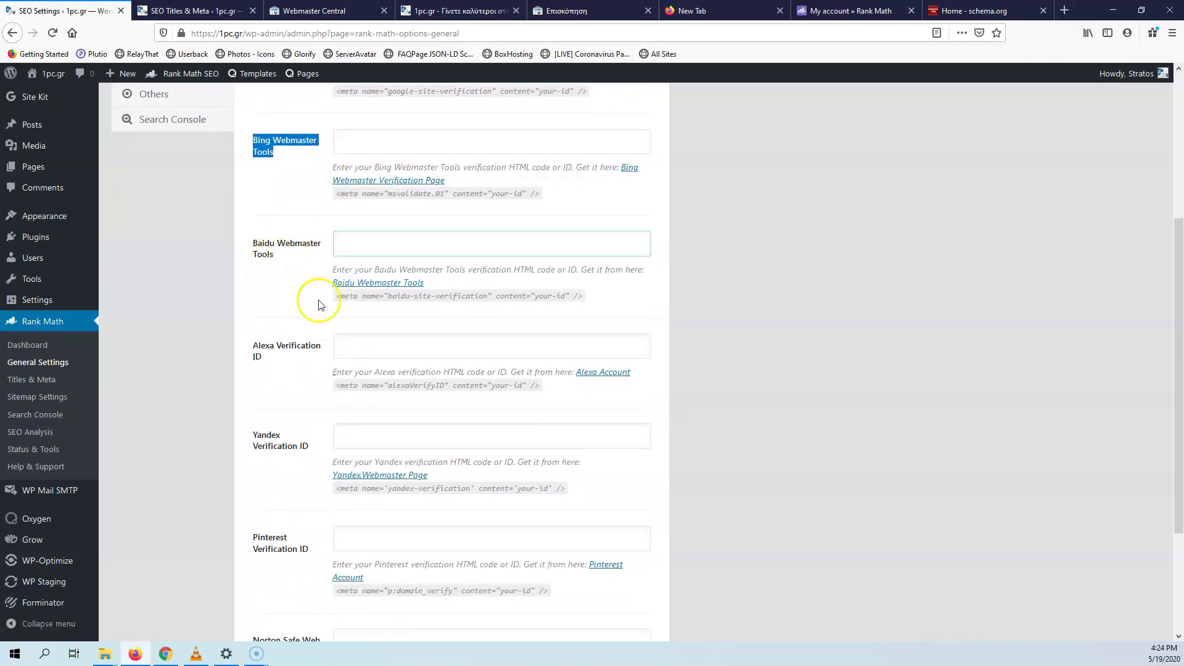
pyautogui.click(305, 350)
pyautogui.click(213, 326)
pyautogui.scroll(-3, 211, 325)
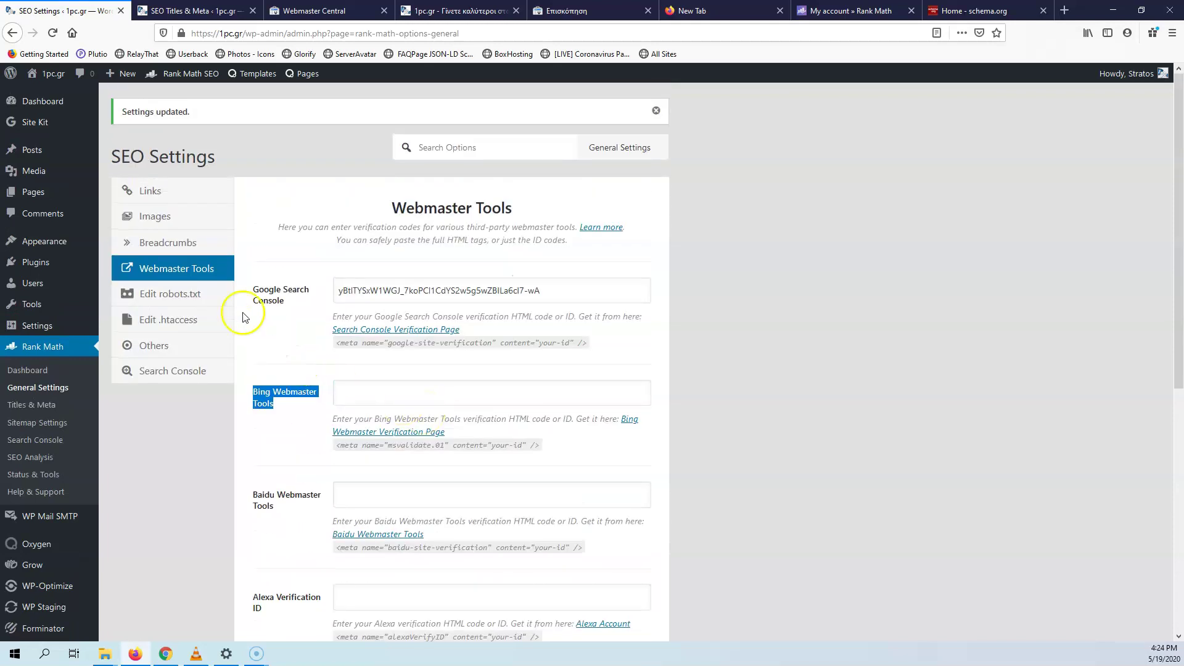
# Step: Open the Edit robots.txt settings and examine the User-Agent, Disallow and Sitemap rules and the search engine visibility warning
pyautogui.click(187, 302)
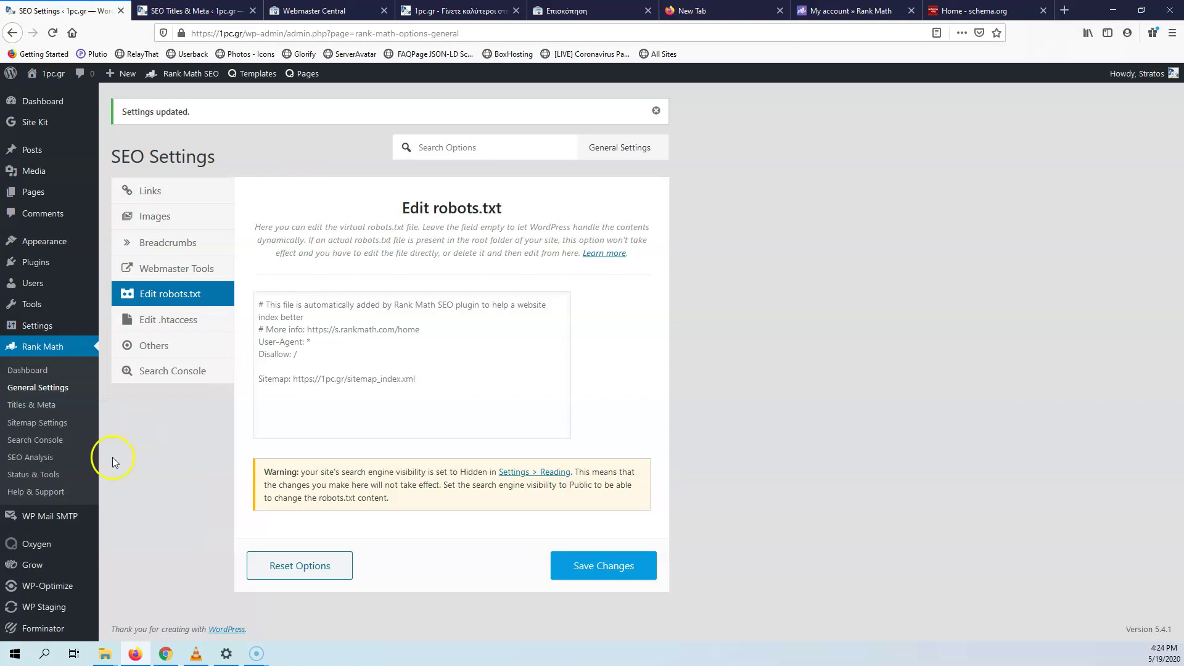
pyautogui.moveTo(34, 635)
pyautogui.click(362, 402)
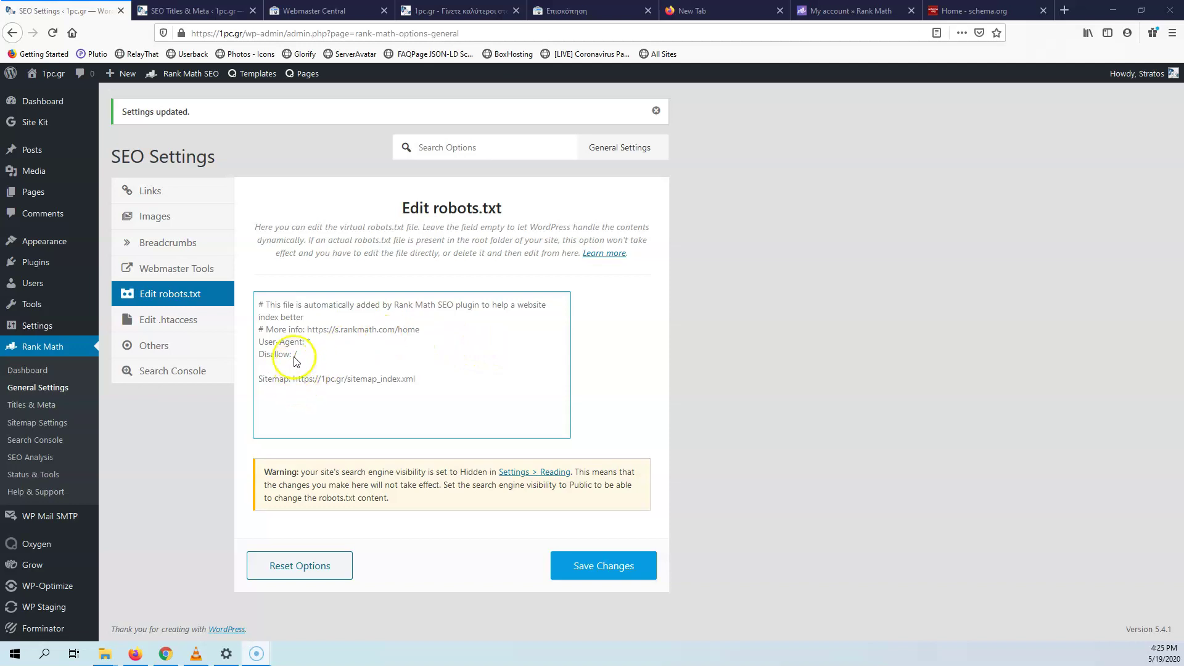
pyautogui.click(332, 344)
pyautogui.click(436, 469)
pyautogui.click(401, 379)
pyautogui.click(312, 343)
pyautogui.click(336, 352)
# Step: Open the Edit .htaccess settings and examine the file contents and the risk acknowledgement required for editing
pyautogui.click(166, 318)
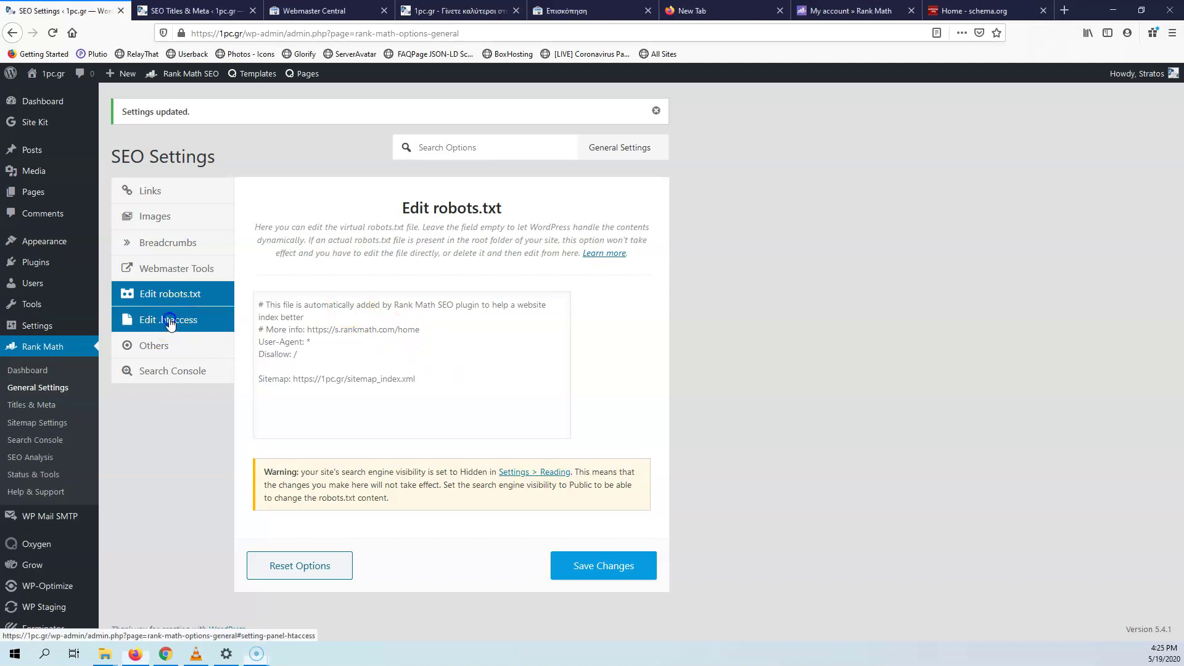
pyautogui.click(415, 405)
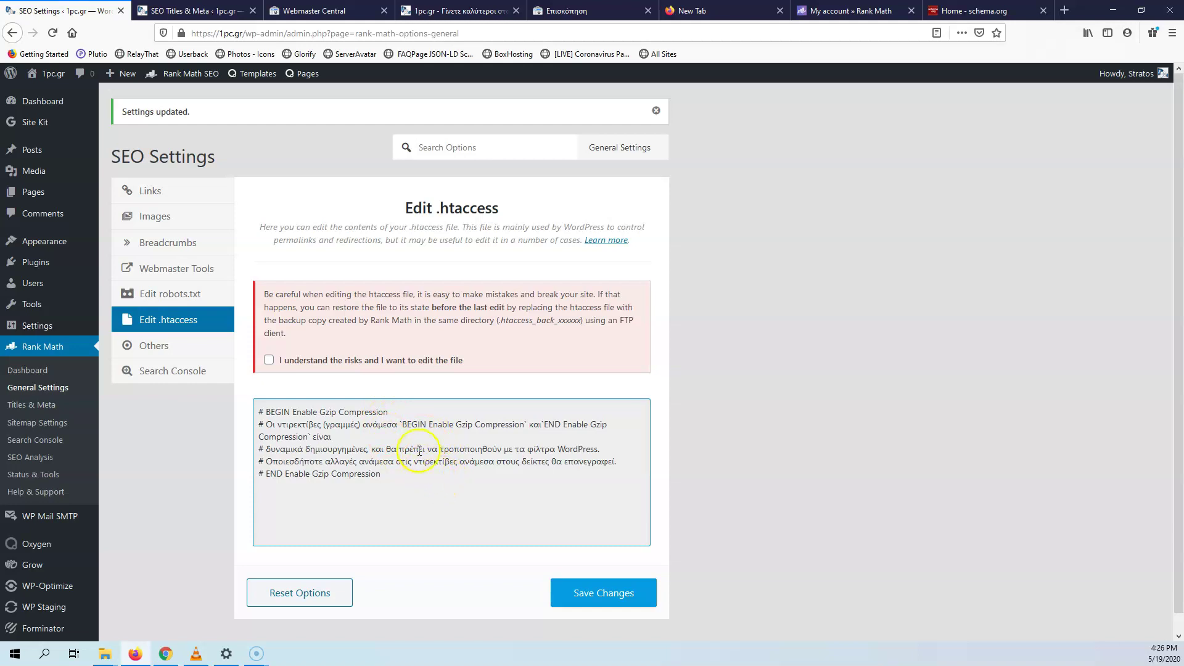
pyautogui.click(269, 363)
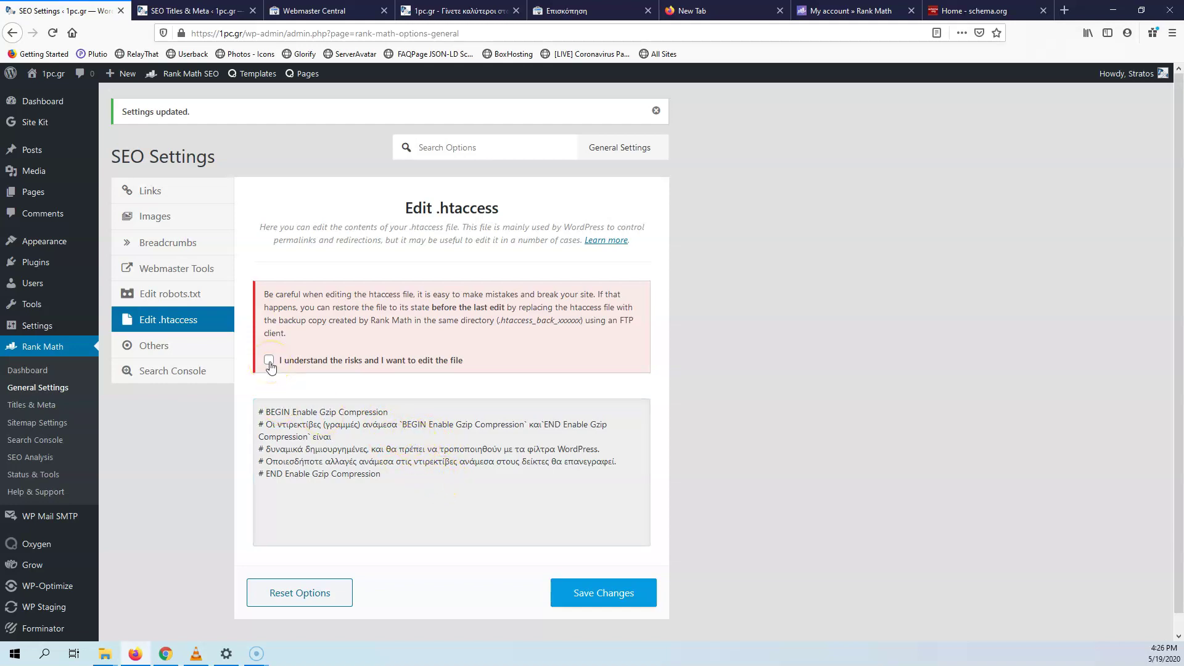
pyautogui.click(282, 443)
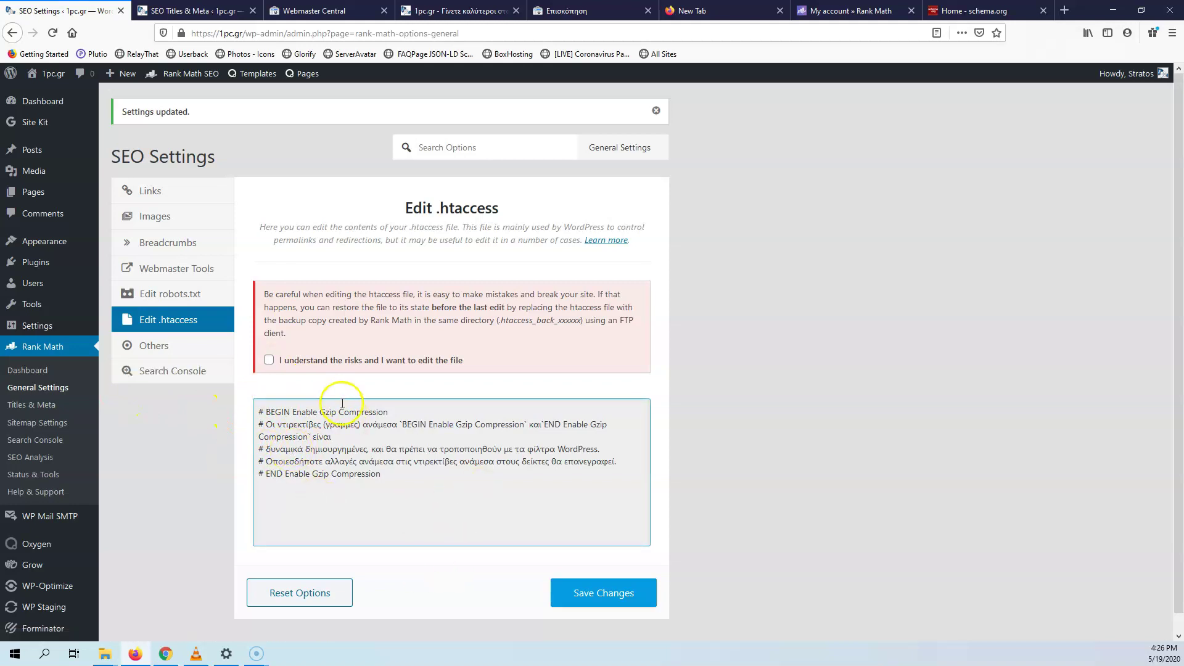
# Step: Turn on Usage Tracking in the Others settings and review the SEO score and RSS content options
pyautogui.click(187, 346)
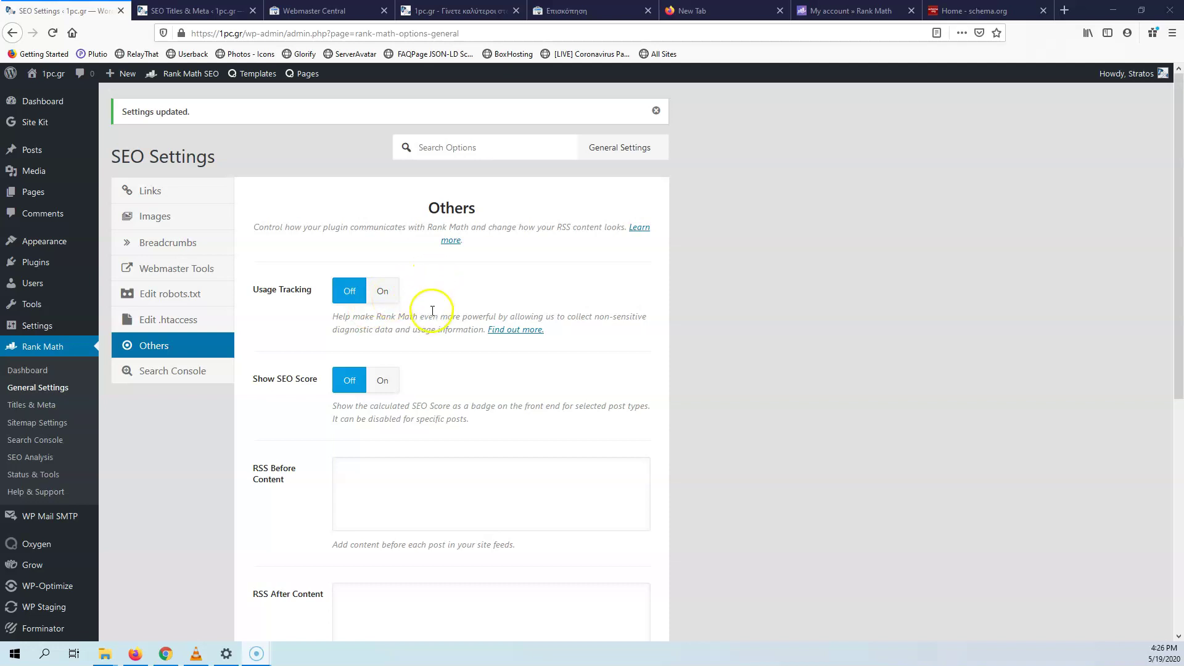
pyautogui.click(386, 293)
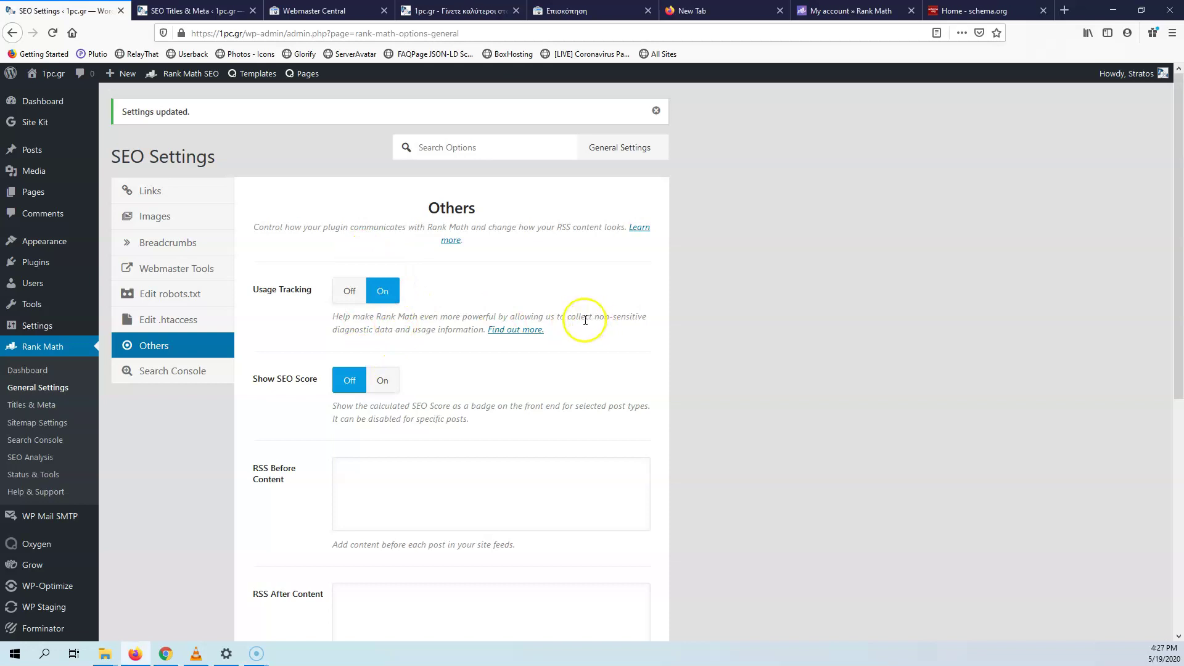
pyautogui.click(382, 292)
pyautogui.scroll(-3, 356, 434)
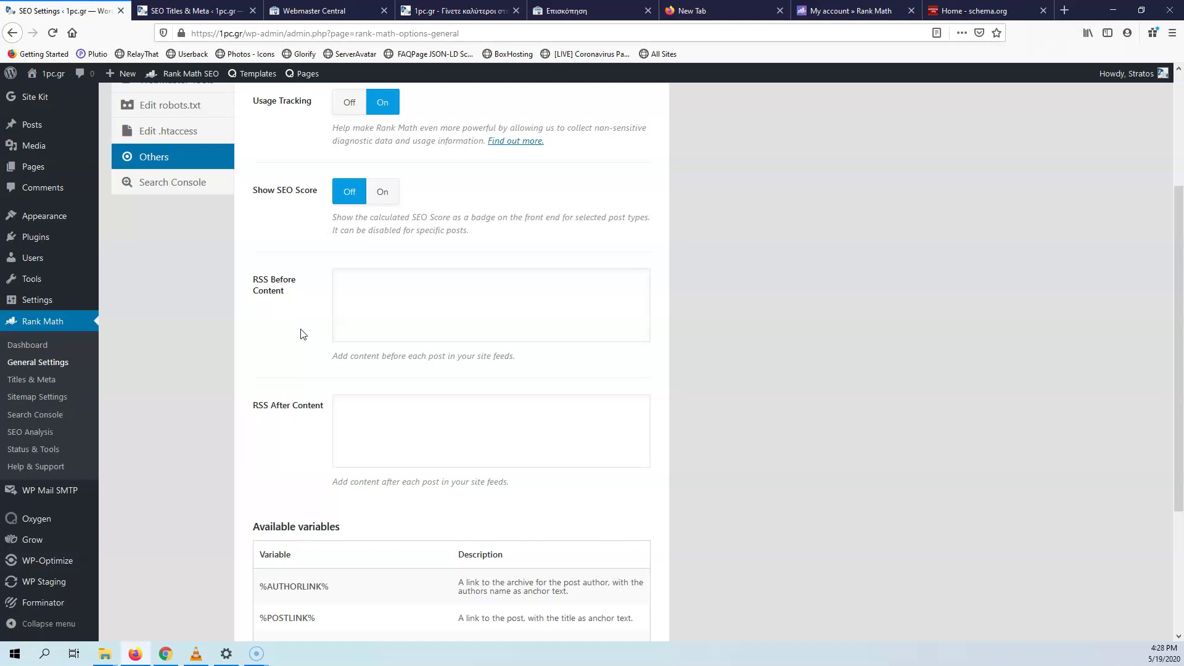
pyautogui.click(257, 403)
pyautogui.scroll(-3, 259, 400)
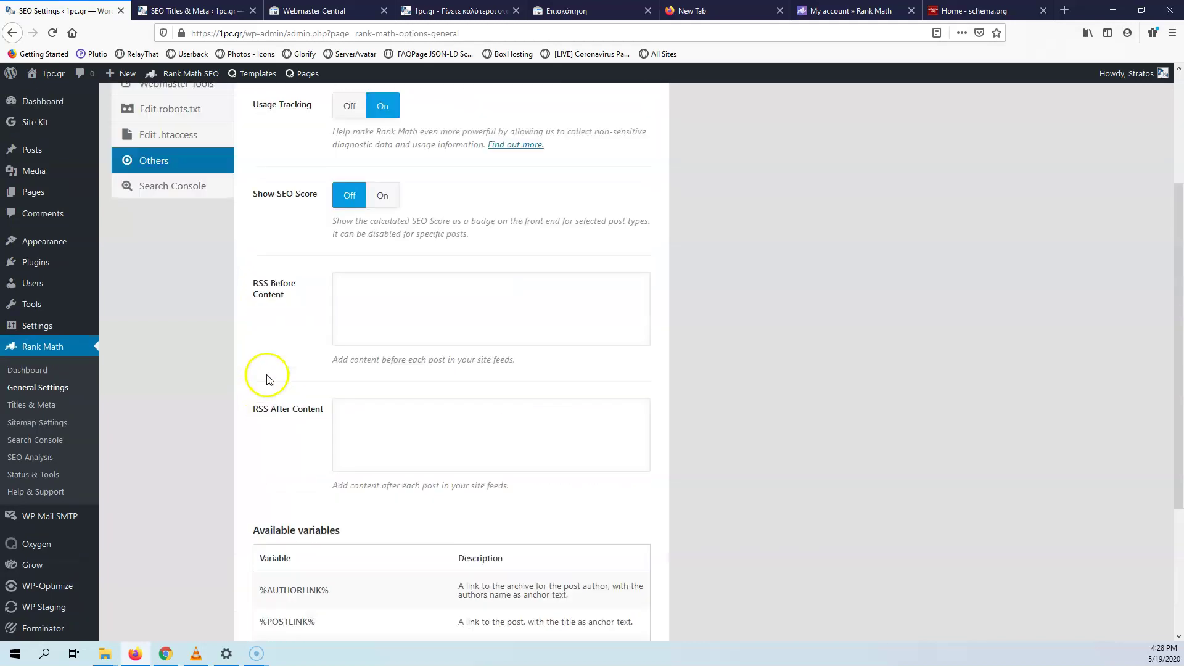
pyautogui.scroll(5, 262, 382)
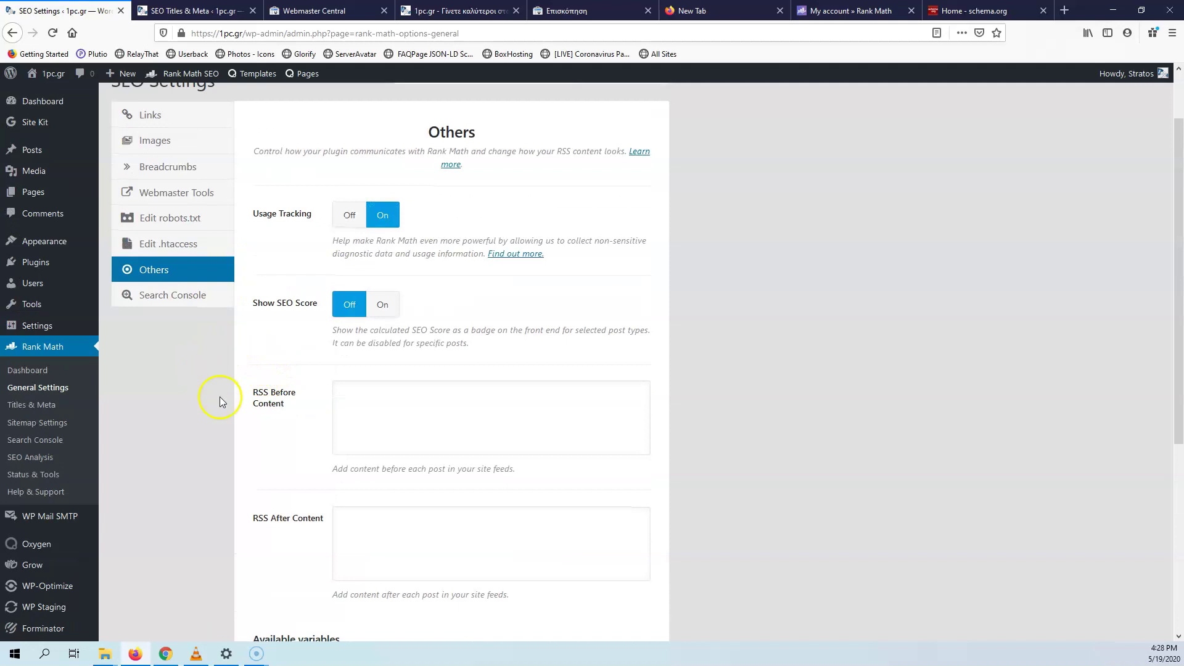
pyautogui.scroll(-2, 224, 383)
# Step: Check the Search Console settings, then save the changes to the General Settings before leaving the page
pyautogui.click(175, 233)
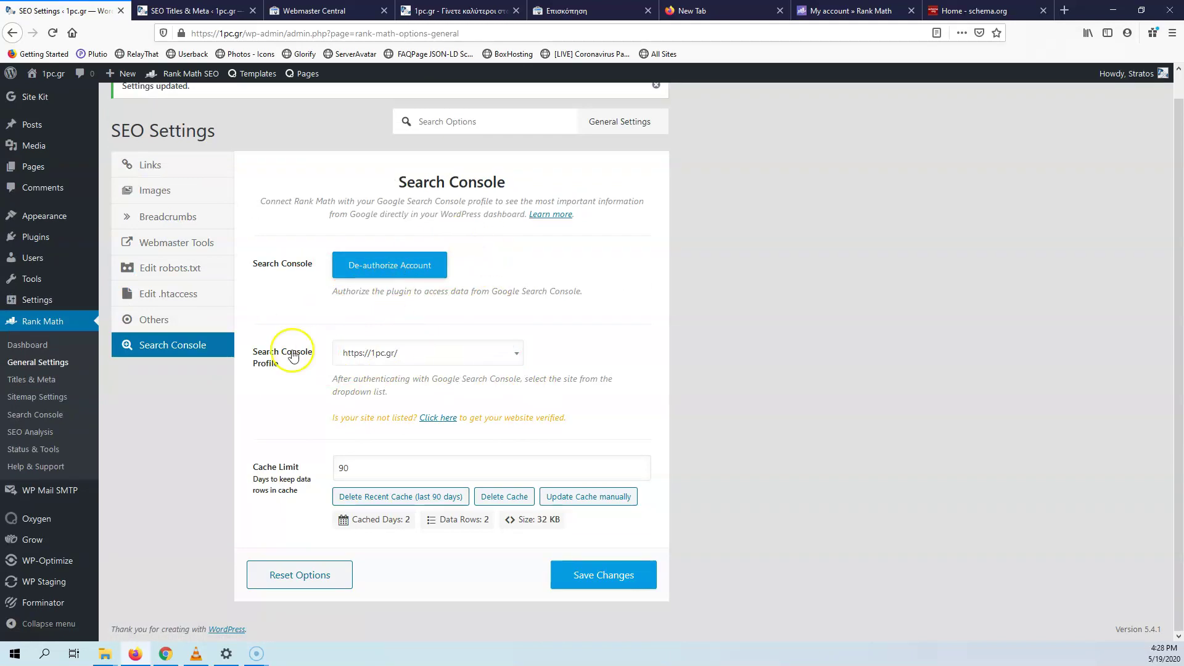
pyautogui.click(41, 380)
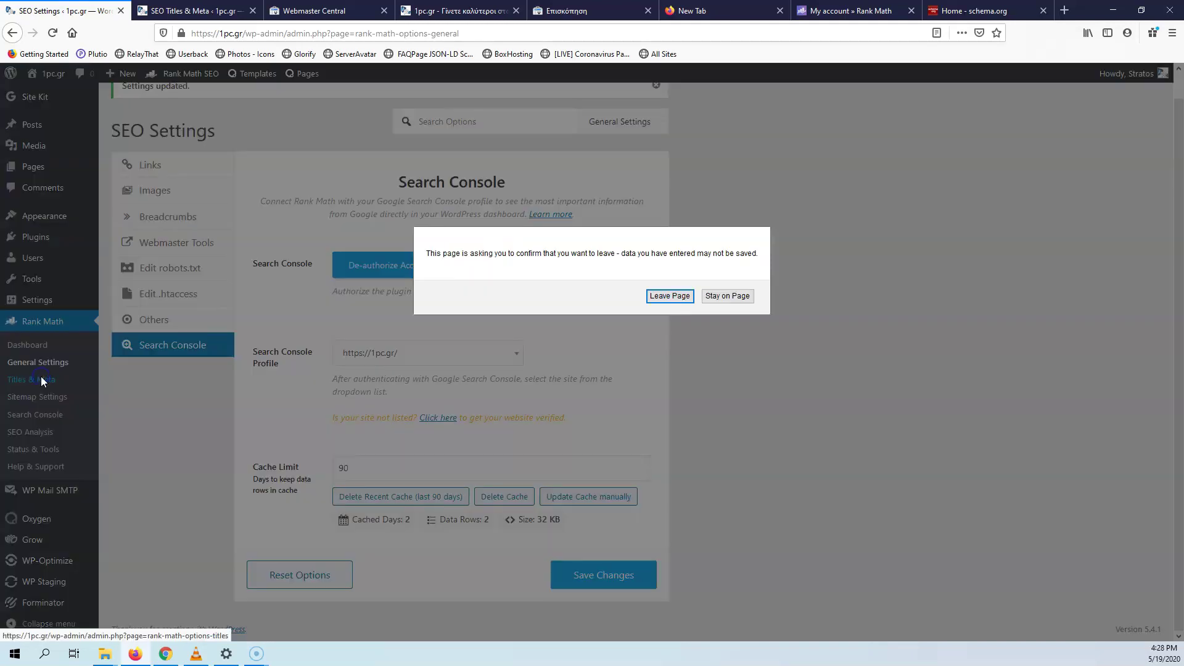
pyautogui.click(727, 296)
pyautogui.click(628, 597)
# Step: Open Rank Math's Titles & Meta settings at the Global Meta section
pyautogui.click(46, 402)
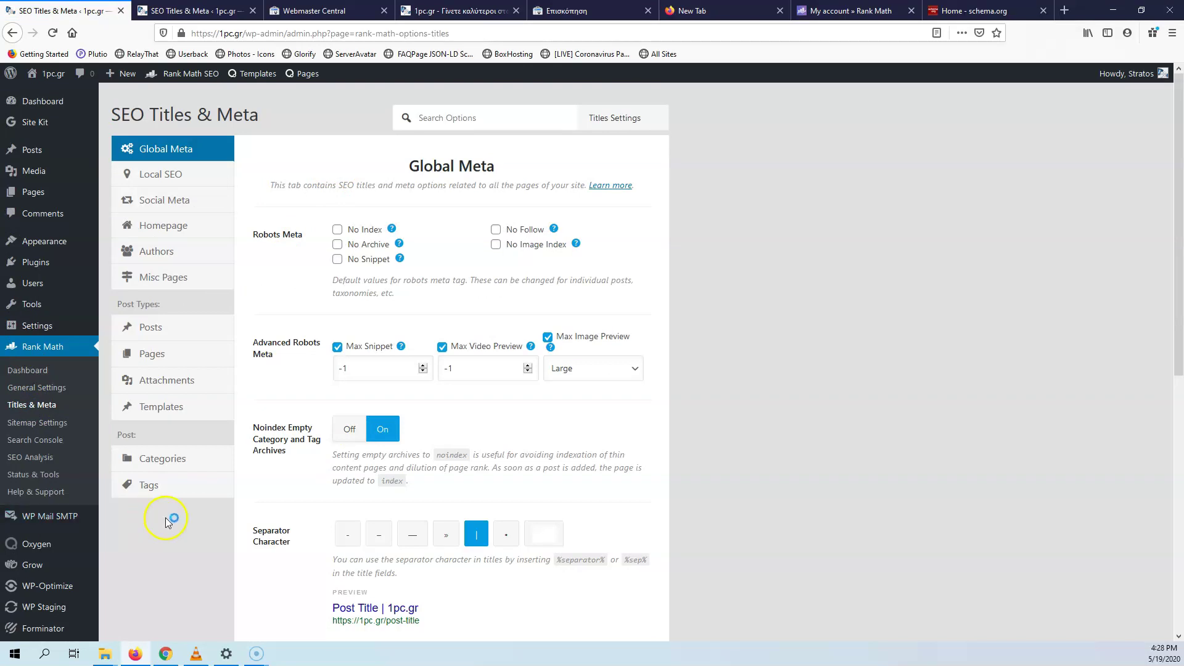
pyautogui.click(339, 358)
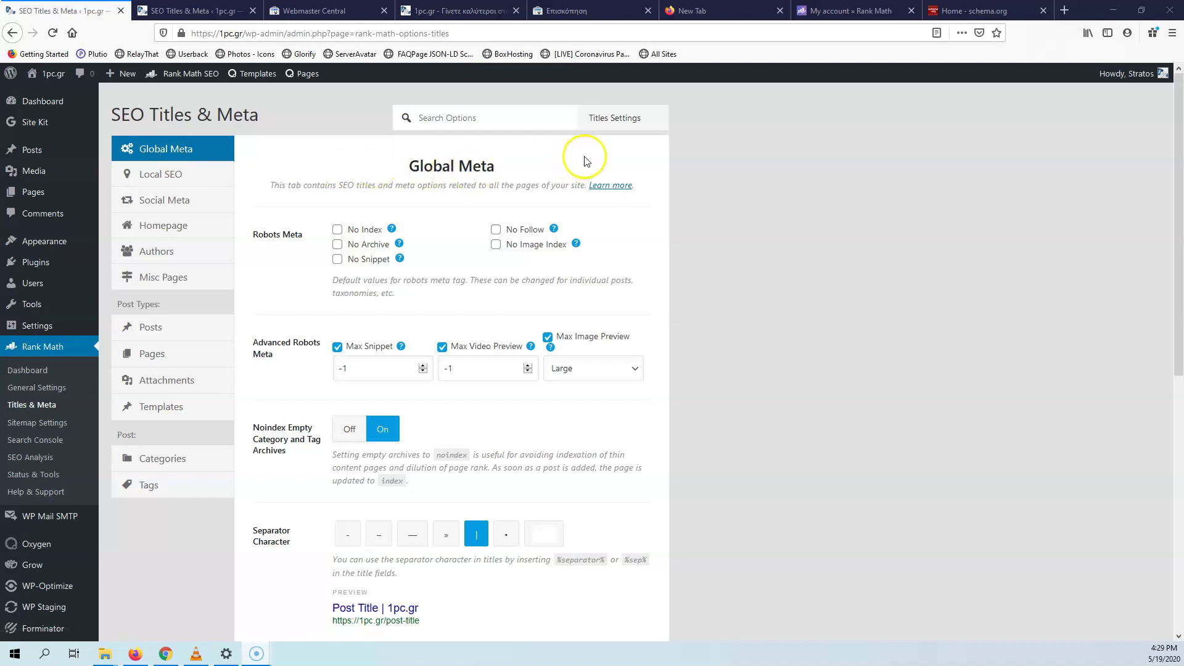
pyautogui.moveTo(462, 162); pyautogui.dragTo(482, 163)
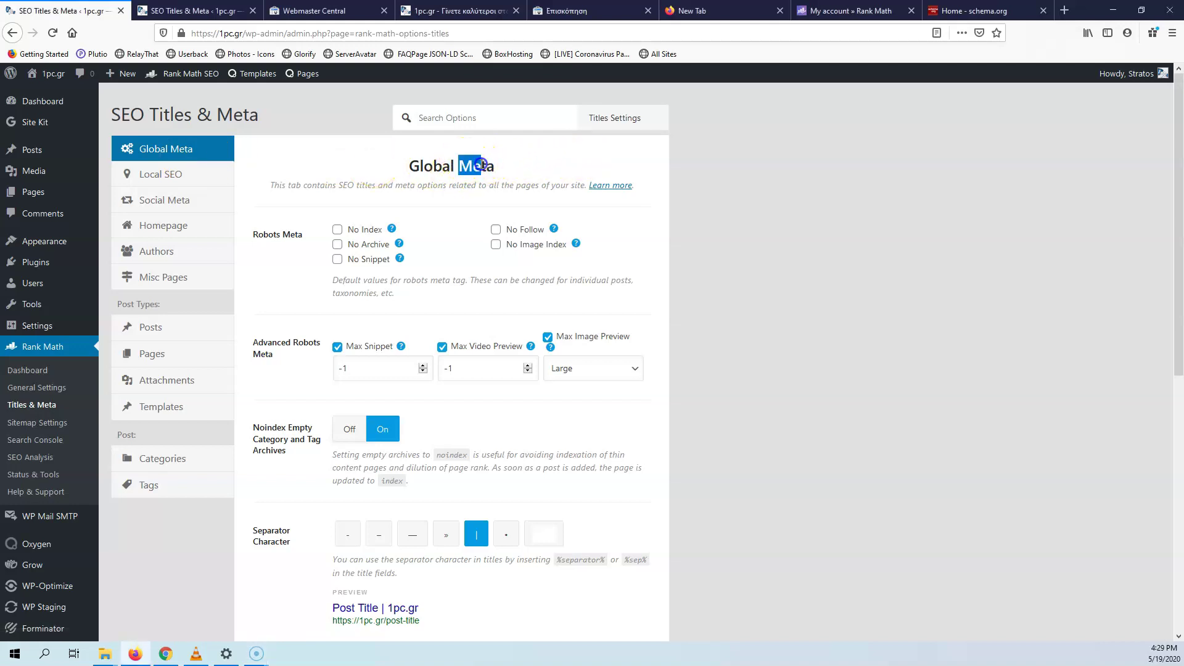
# Step: Examine the Global Meta options, including Robots Meta, Noindex Empty Category and Tag Archives, and the separator character preview
pyautogui.click(494, 167)
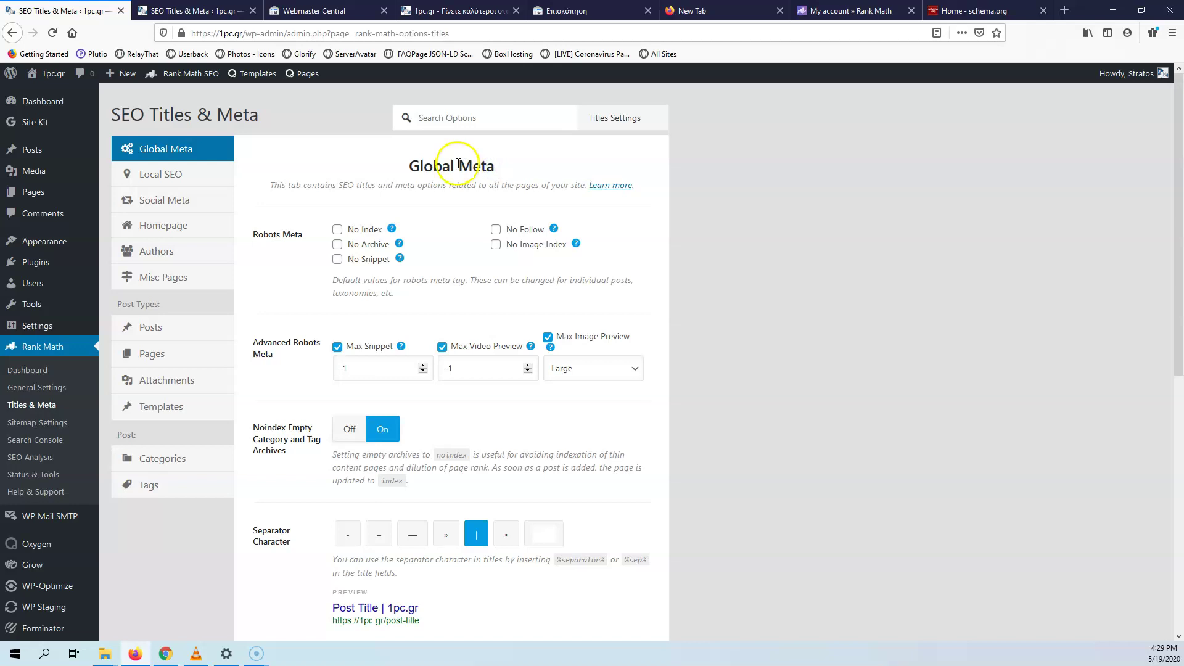
pyautogui.moveTo(460, 164); pyautogui.dragTo(498, 168)
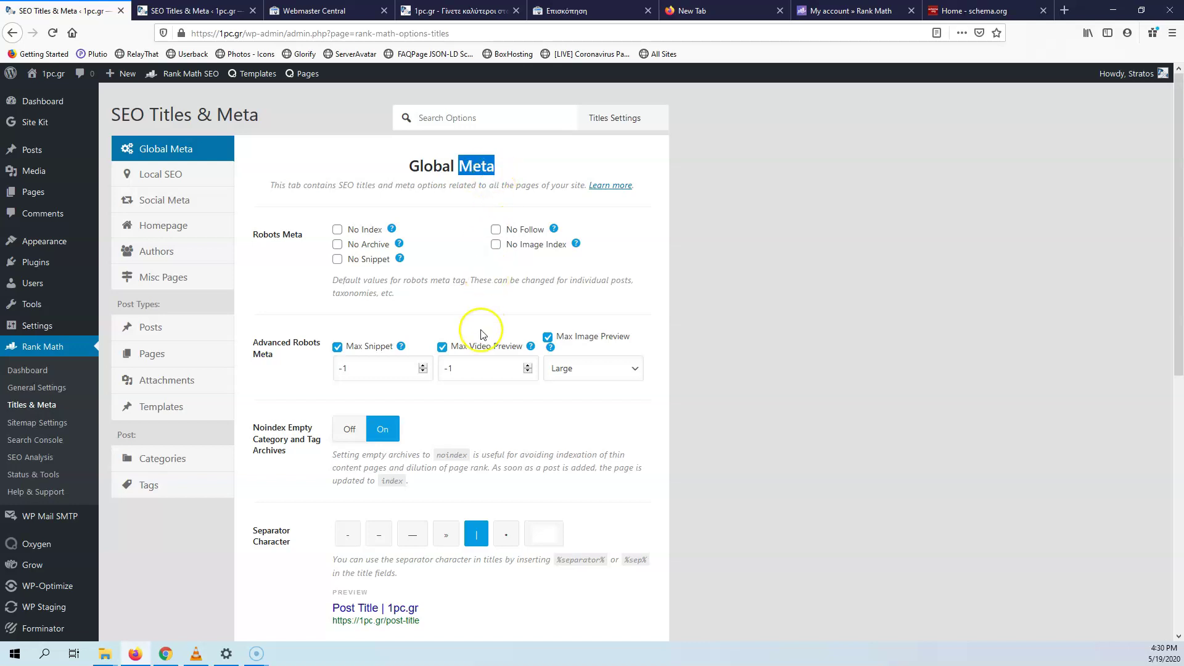
pyautogui.click(637, 249)
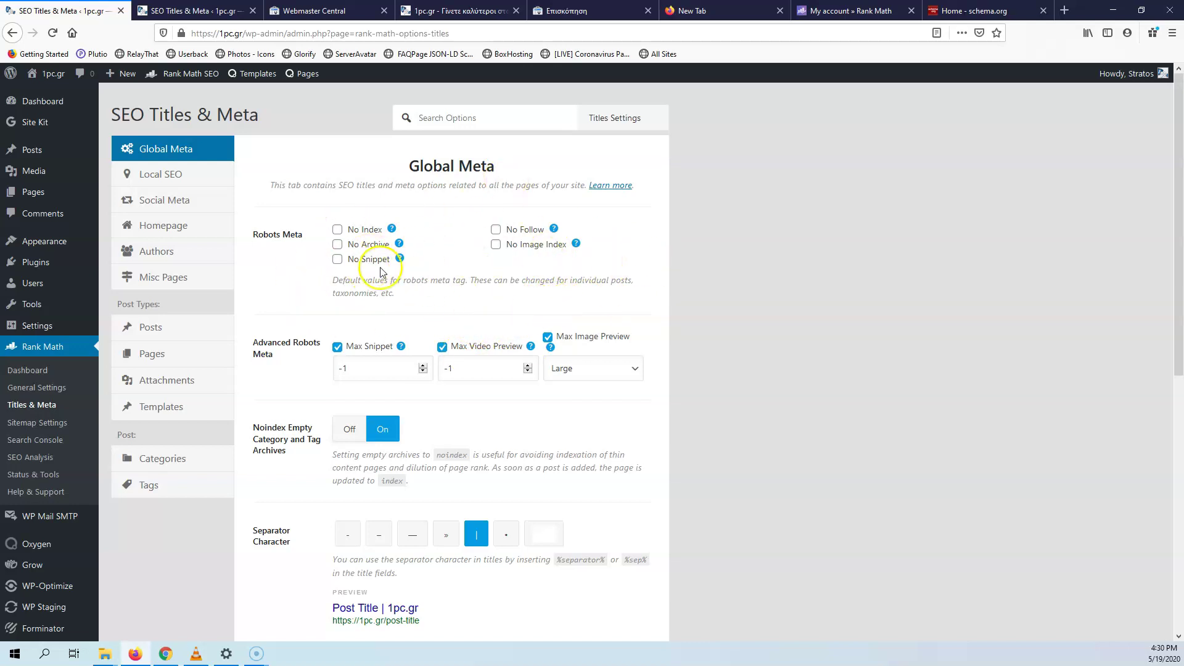
pyautogui.scroll(-3, 378, 306)
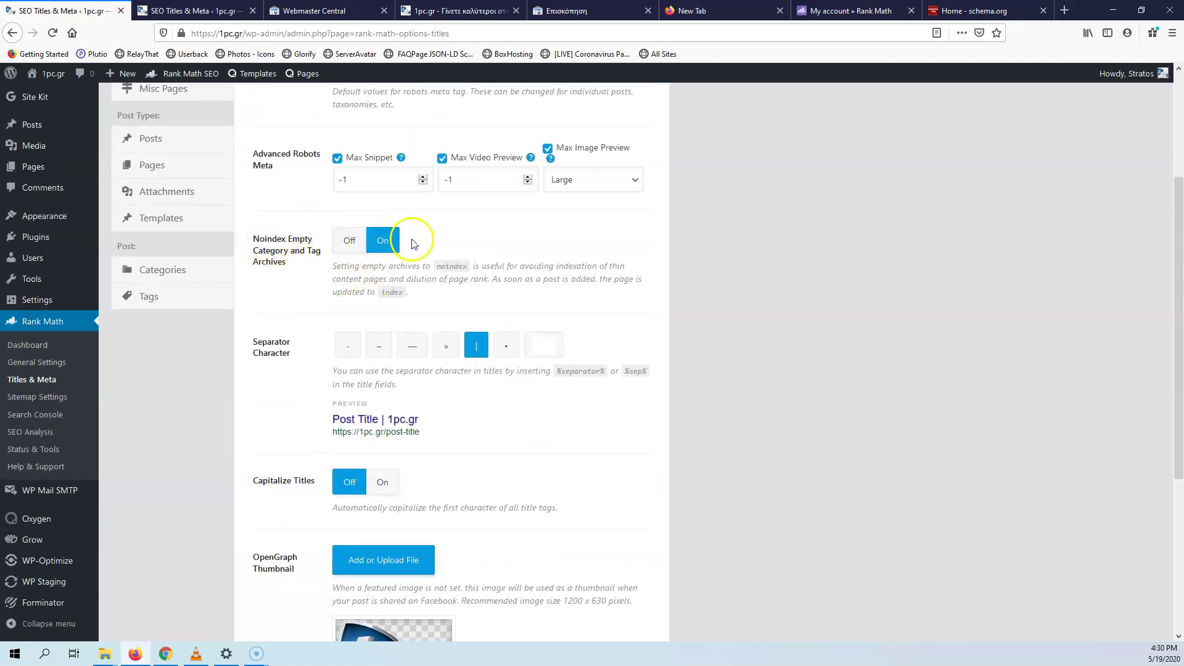
pyautogui.scroll(-1, 421, 298)
pyautogui.scroll(-2, 421, 298)
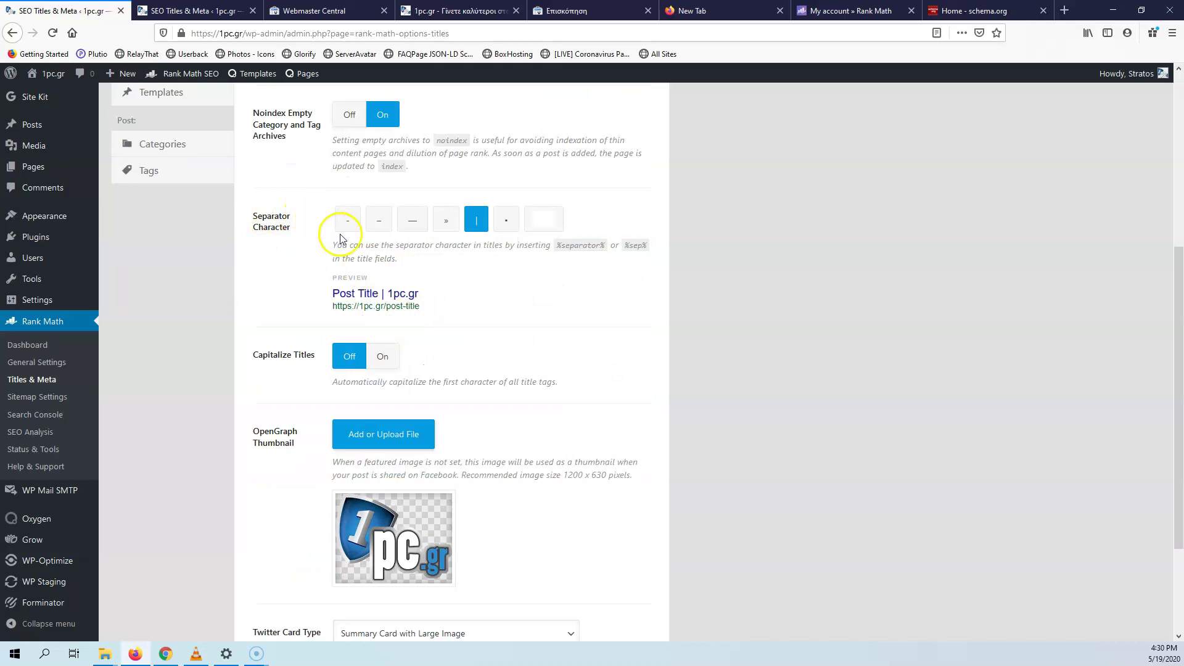
pyautogui.moveTo(319, 293); pyautogui.dragTo(362, 291)
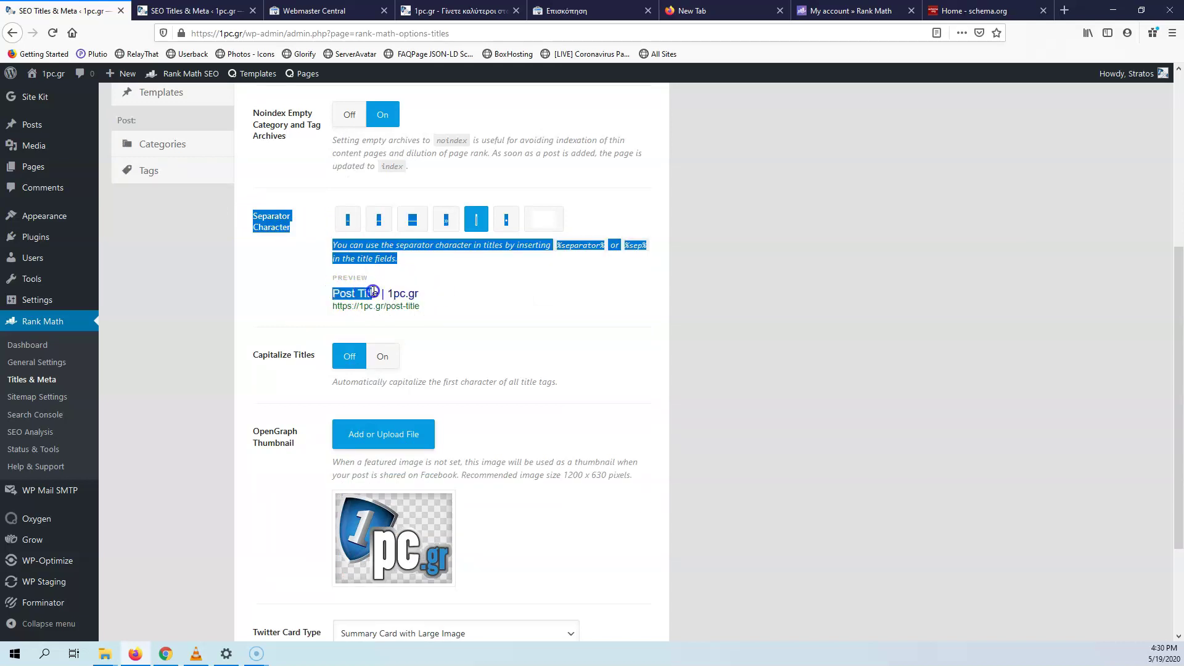
pyautogui.click(373, 291)
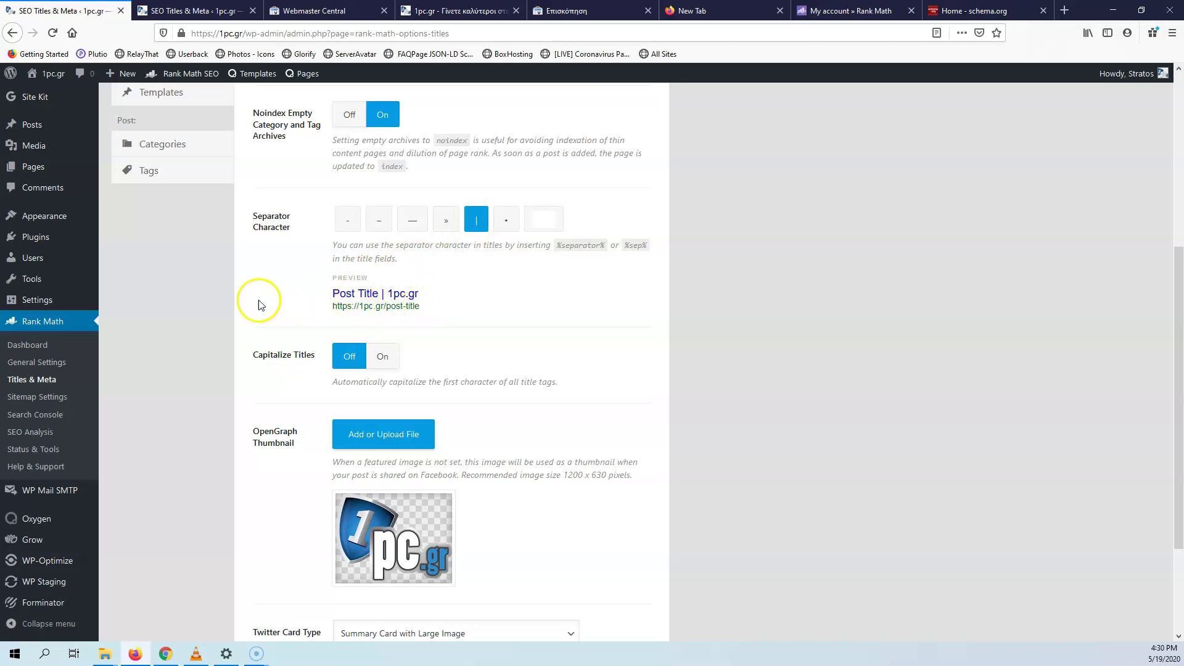
pyautogui.scroll(-2, 312, 346)
pyautogui.scroll(1, 344, 233)
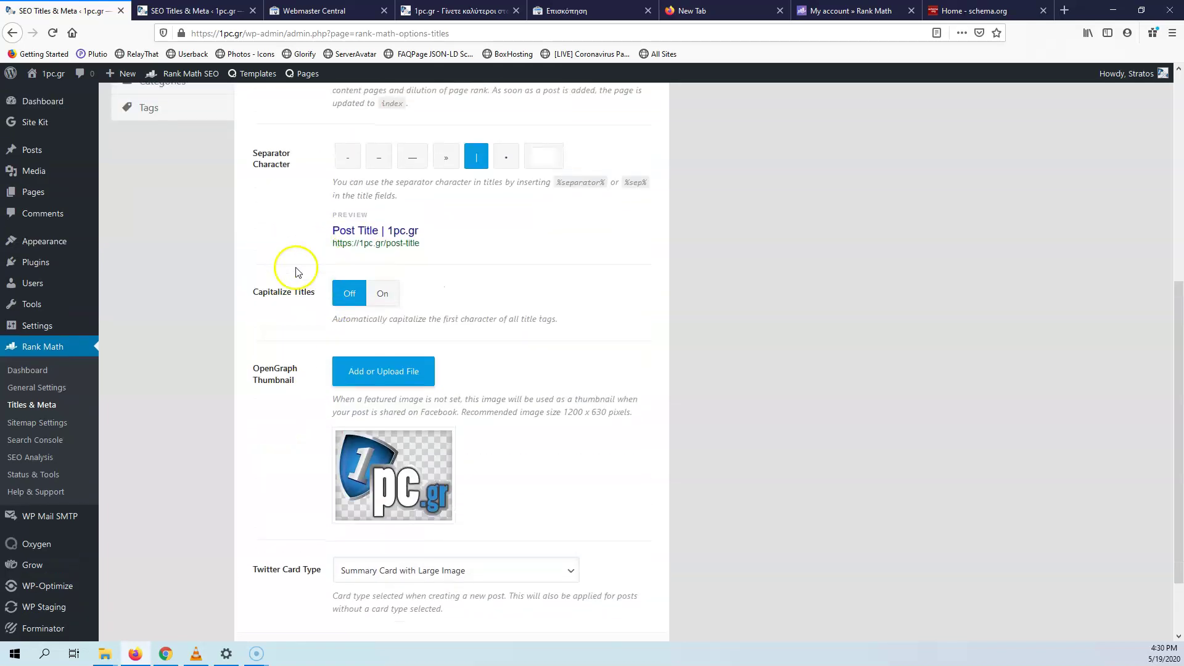
# Step: Leave Capitalize Titles off and Twitter Card Type at Summary Card with Large Image, and save the Global Meta settings
pyautogui.click(379, 297)
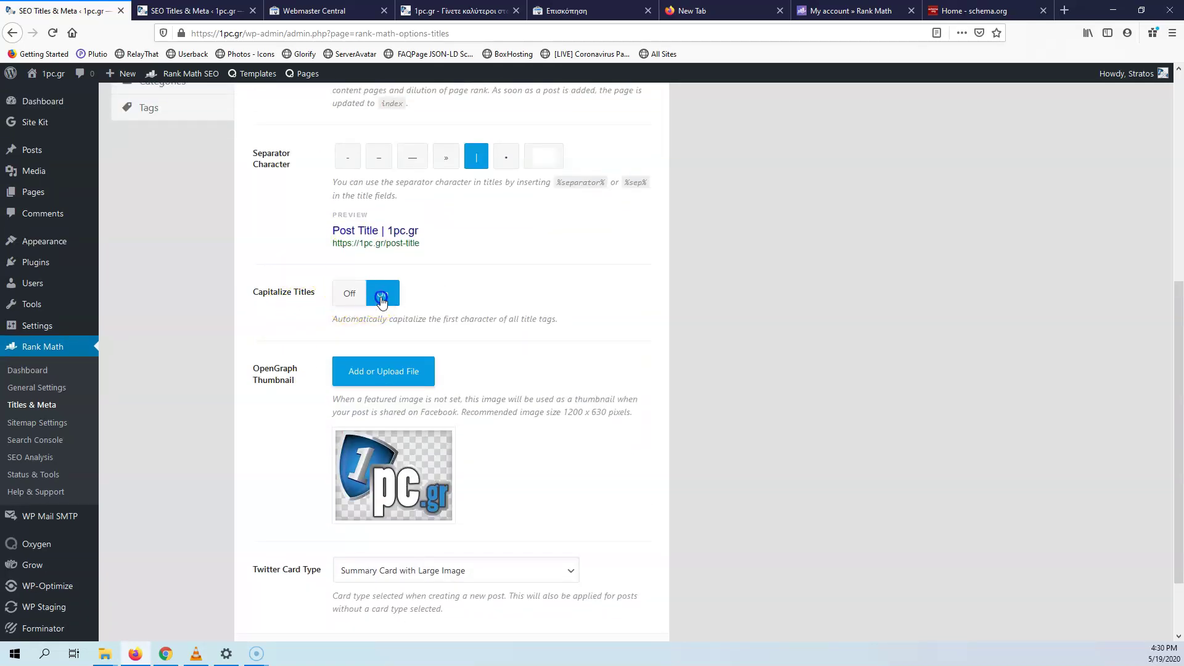
pyautogui.click(344, 297)
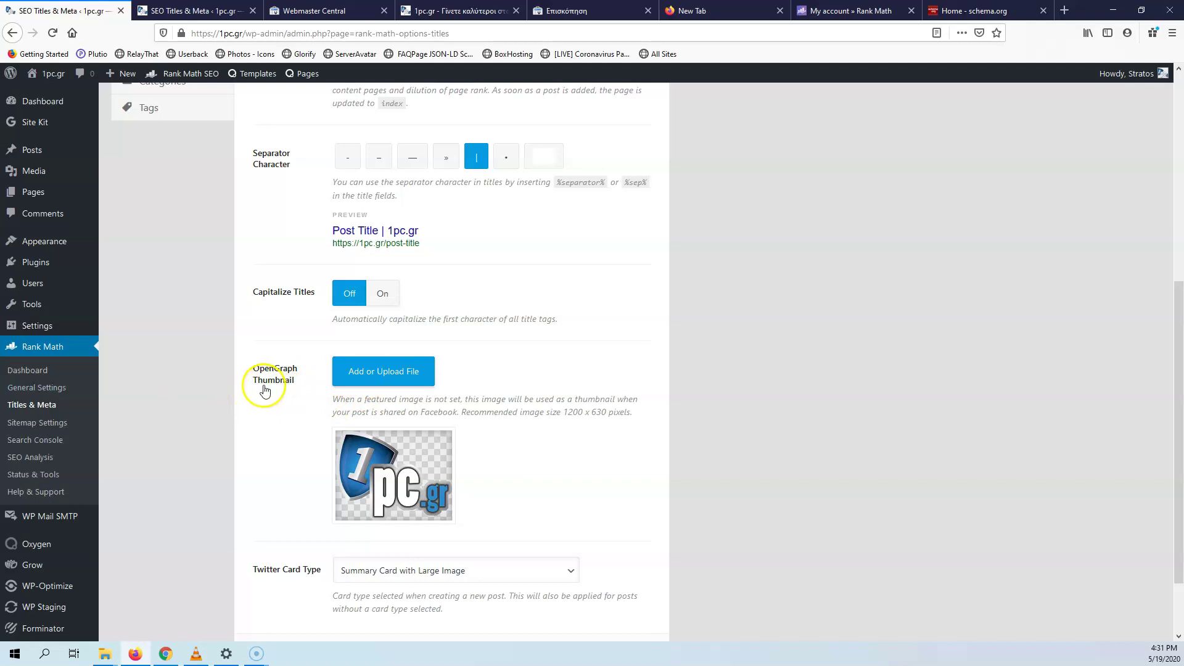
pyautogui.click(37, 423)
pyautogui.scroll(-2, 410, 396)
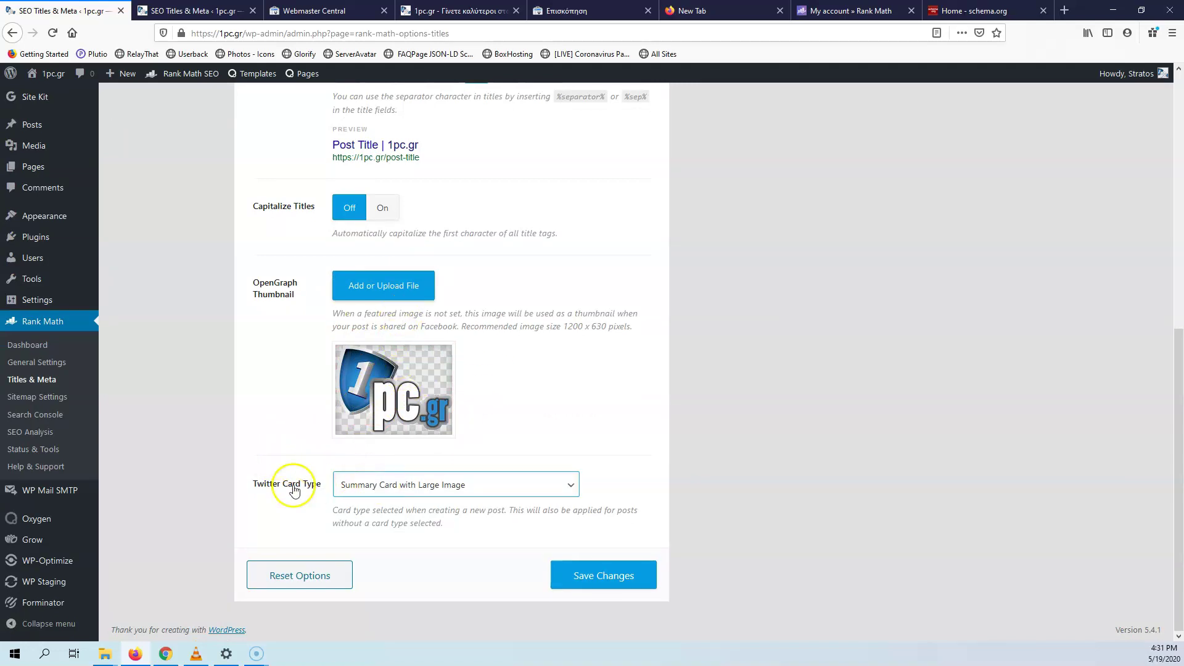
pyautogui.click(407, 494)
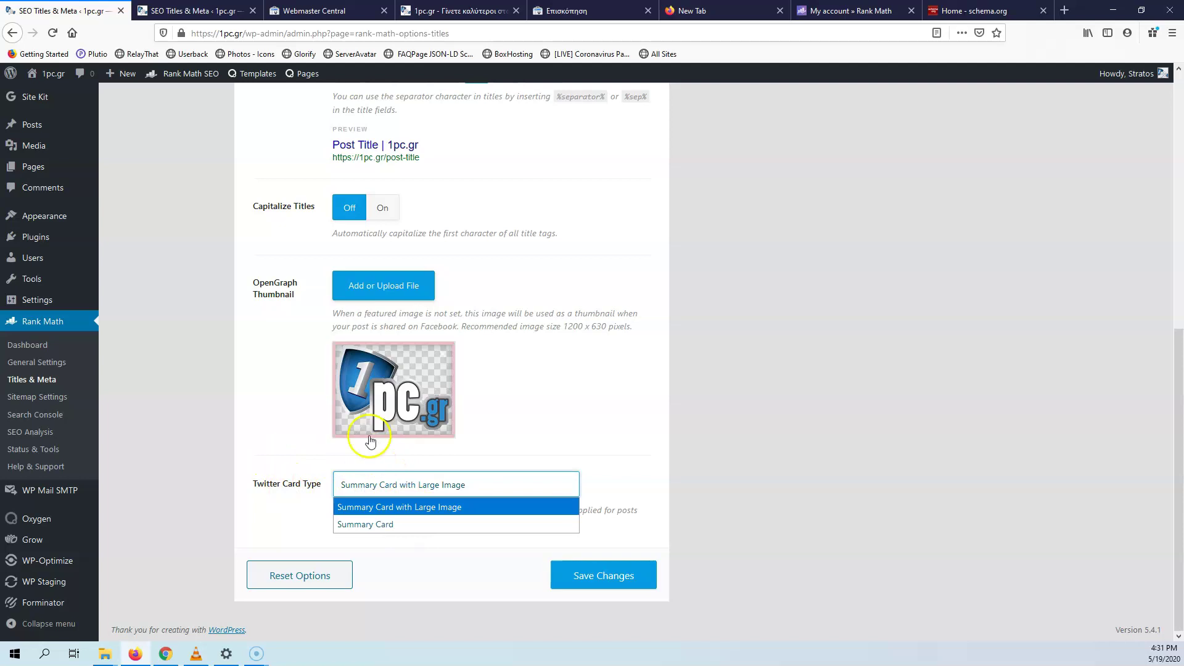
pyautogui.click(286, 419)
pyautogui.click(613, 580)
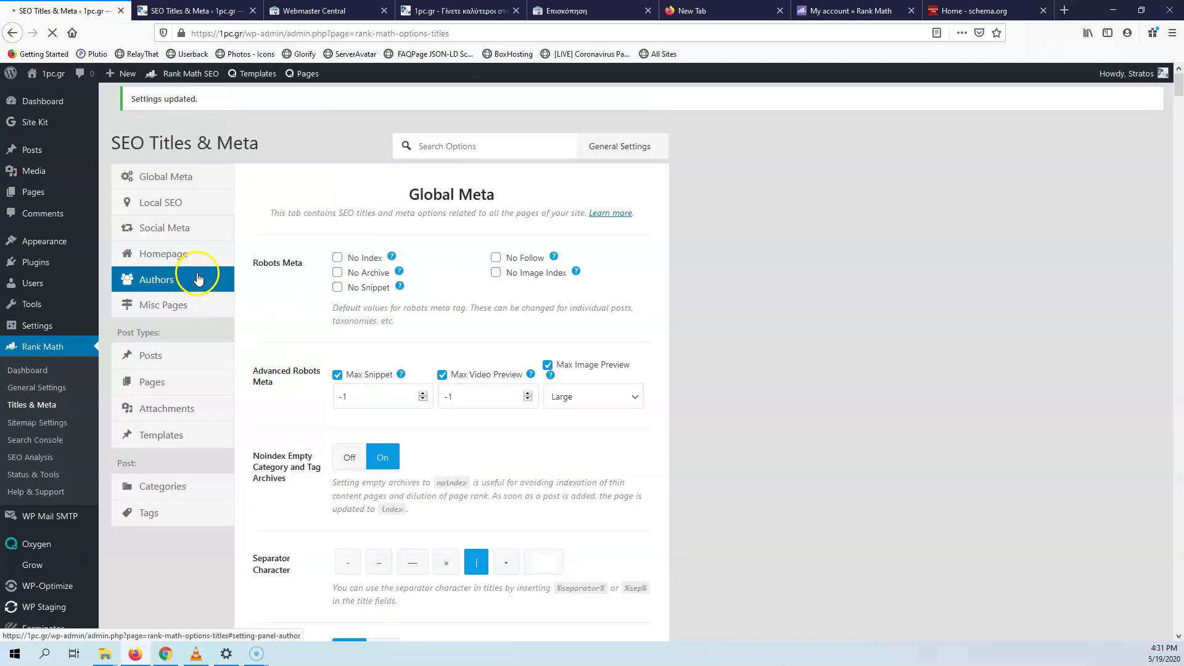
# Step: Open the Local SEO settings, look over their fields, and close the duplicate SEO Titles & Meta browser tab
pyautogui.click(185, 219)
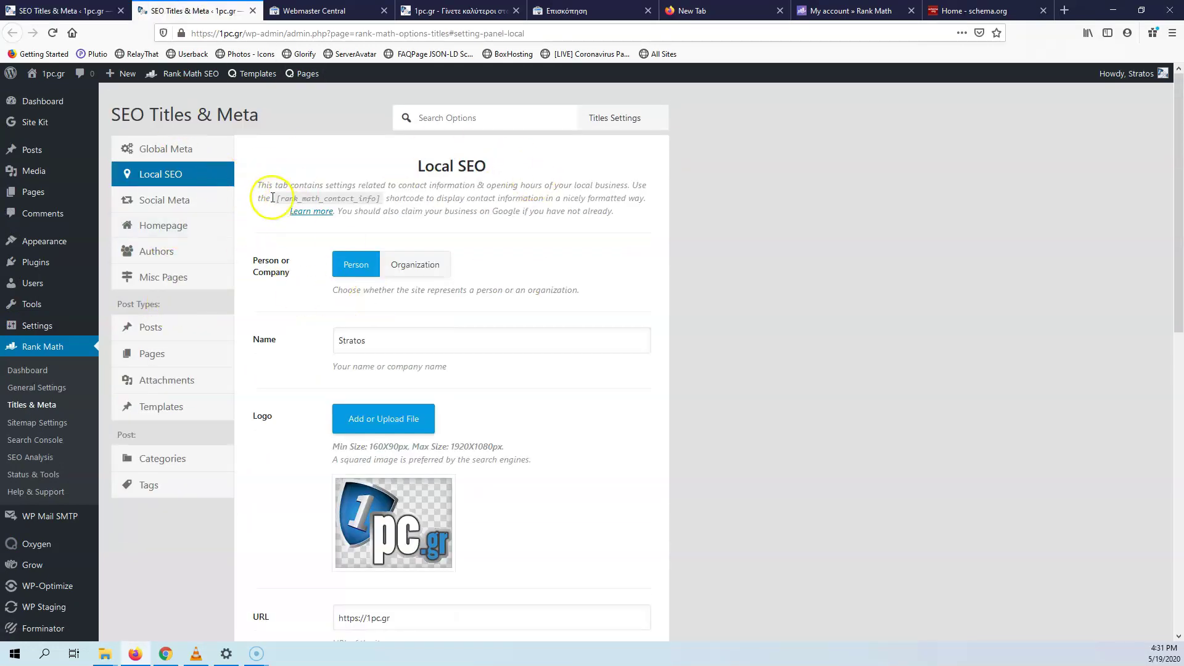
pyautogui.scroll(-6, 339, 313)
pyautogui.scroll(-3, 339, 312)
pyautogui.scroll(9, 344, 317)
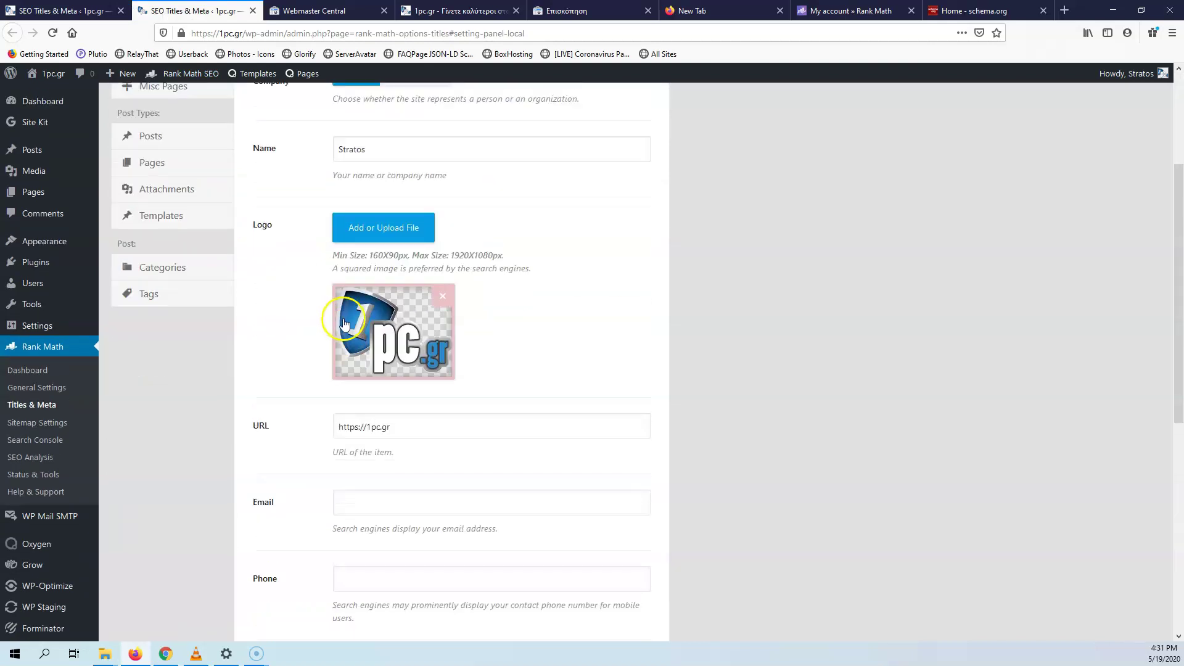
pyautogui.click(93, 11)
pyautogui.click(179, 11)
pyautogui.click(108, 10)
pyautogui.click(253, 11)
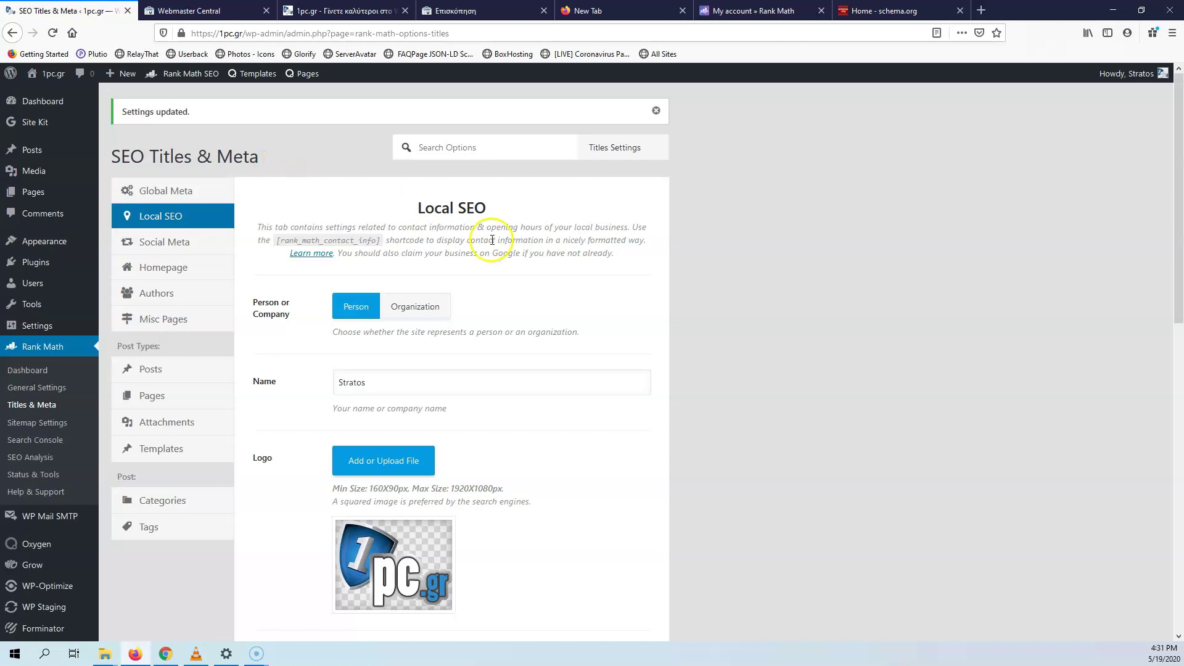
# Step: Keep the site type as Person, review the Local SEO contact, address and About Page fields, and save the settings
pyautogui.click(410, 307)
pyautogui.click(349, 308)
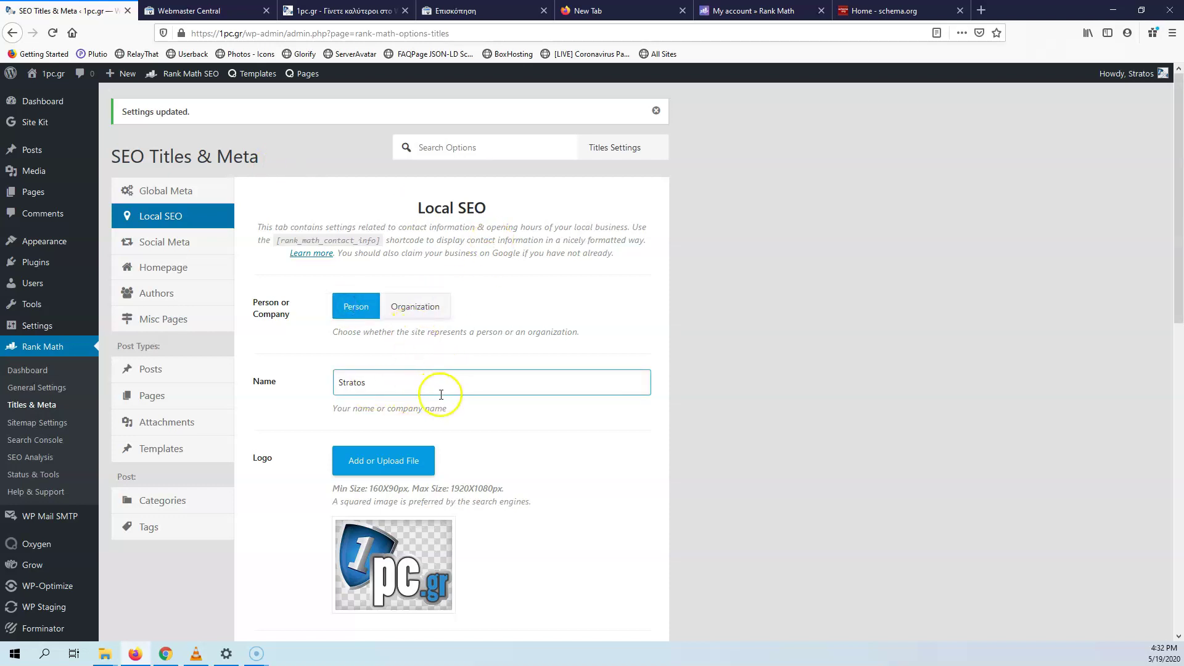
pyautogui.click(379, 384)
pyautogui.scroll(-6, 395, 380)
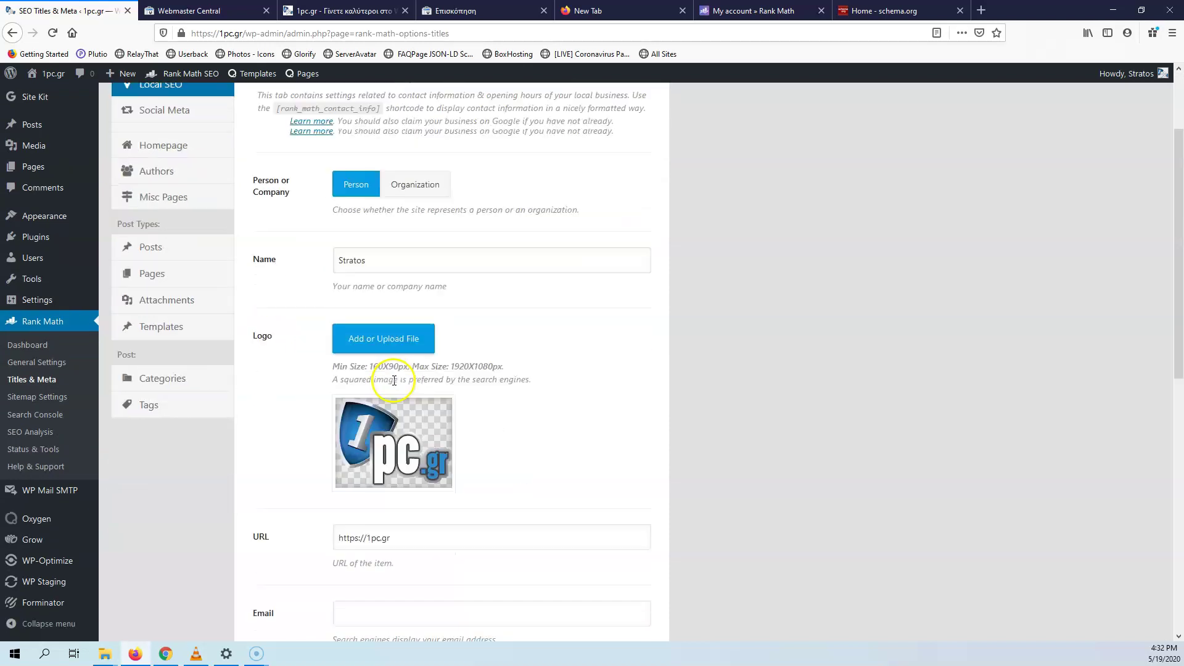
pyautogui.click(365, 360)
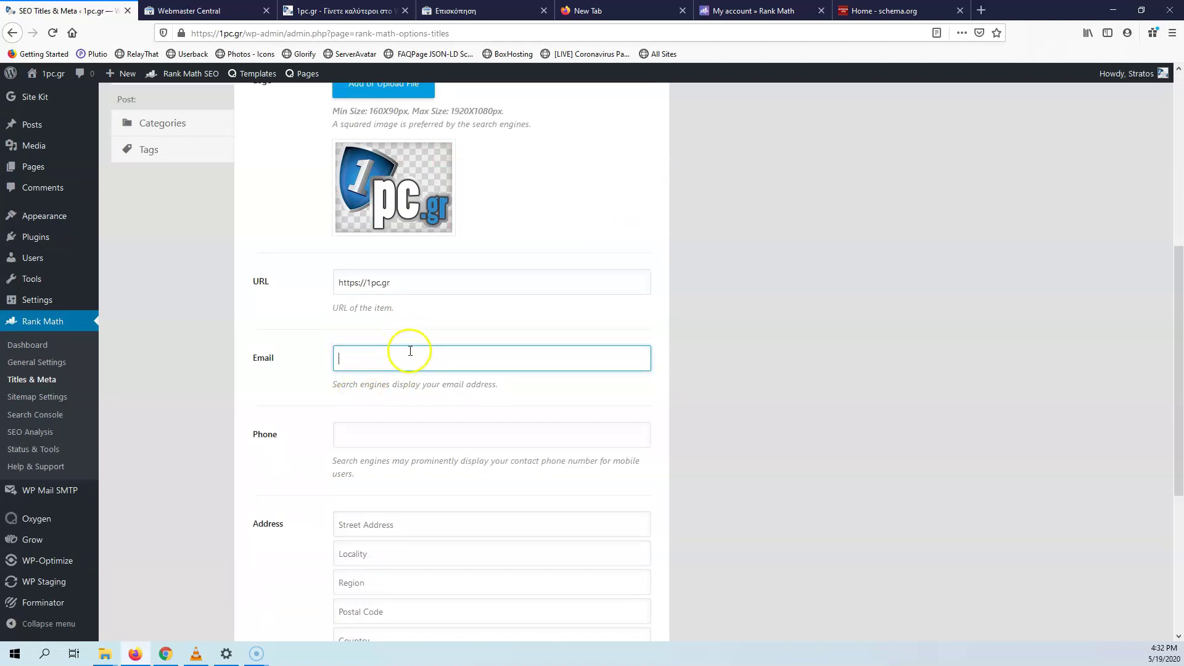
pyautogui.click(352, 443)
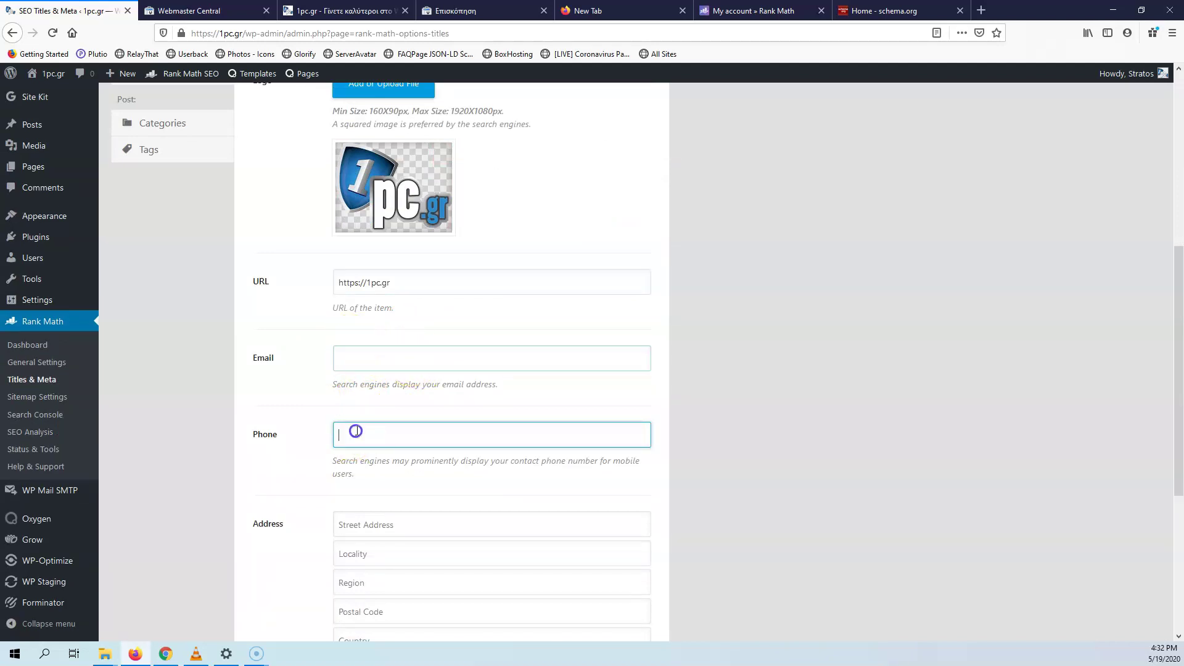
pyautogui.scroll(-3, 376, 386)
pyautogui.scroll(-2, 377, 493)
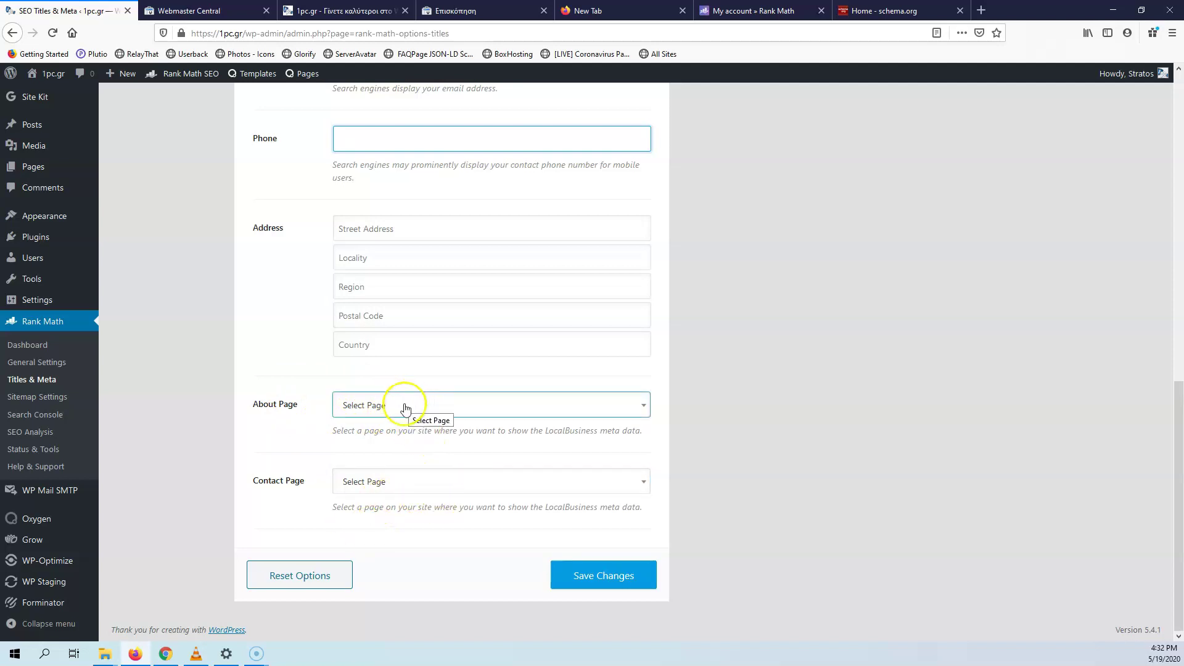
pyautogui.click(389, 407)
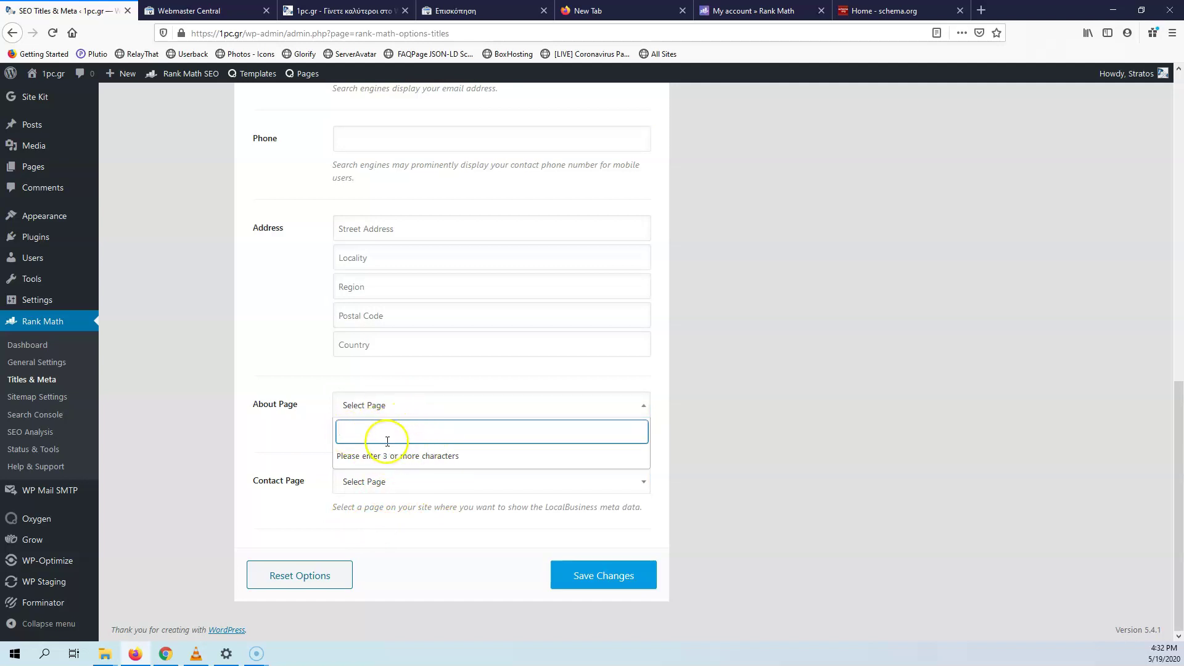
pyautogui.click(285, 423)
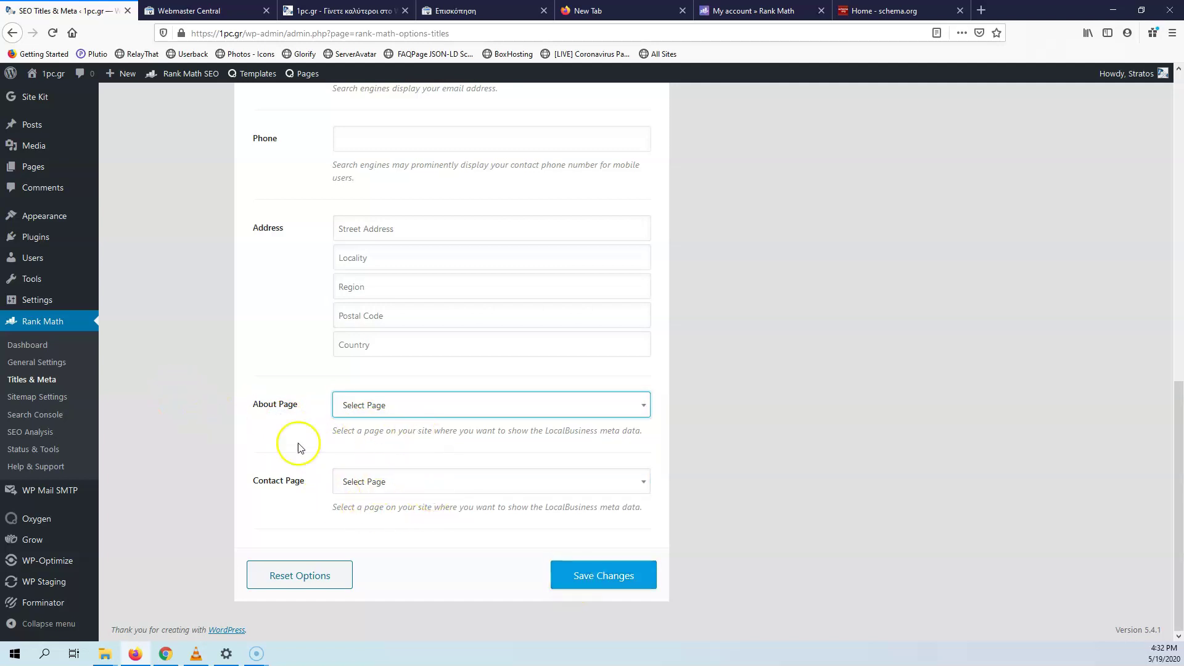
pyautogui.click(593, 586)
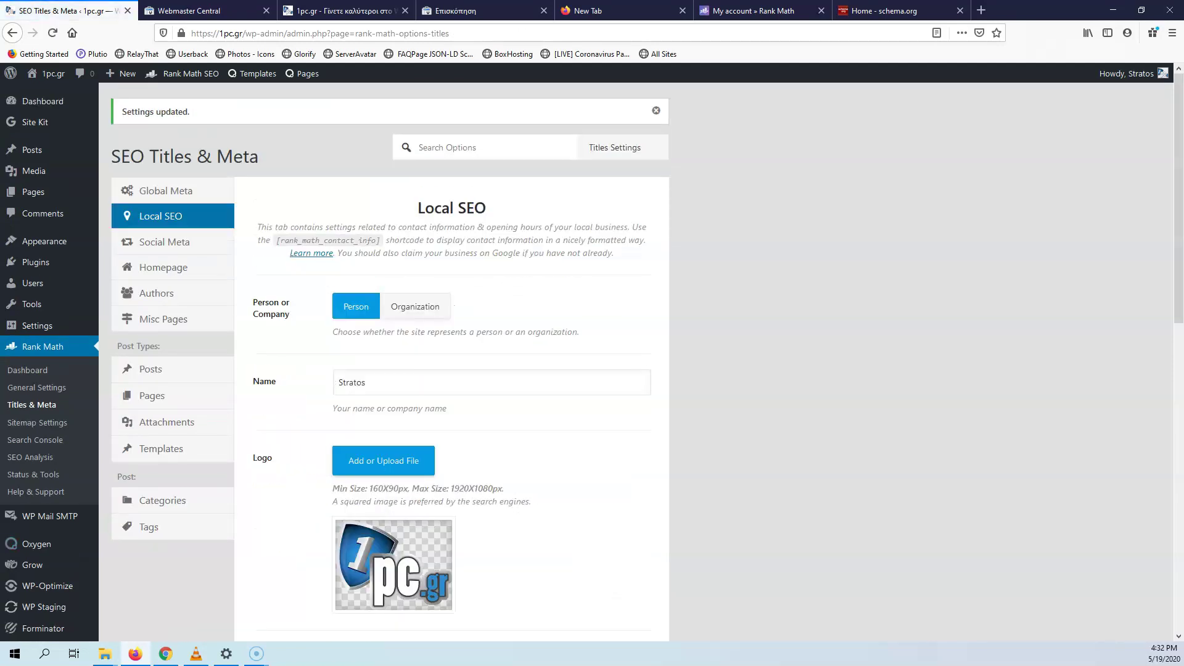
# Step: Open the Social Meta settings and look through the Facebook, Twitter and other social network profile fields
pyautogui.click(166, 245)
pyautogui.click(353, 300)
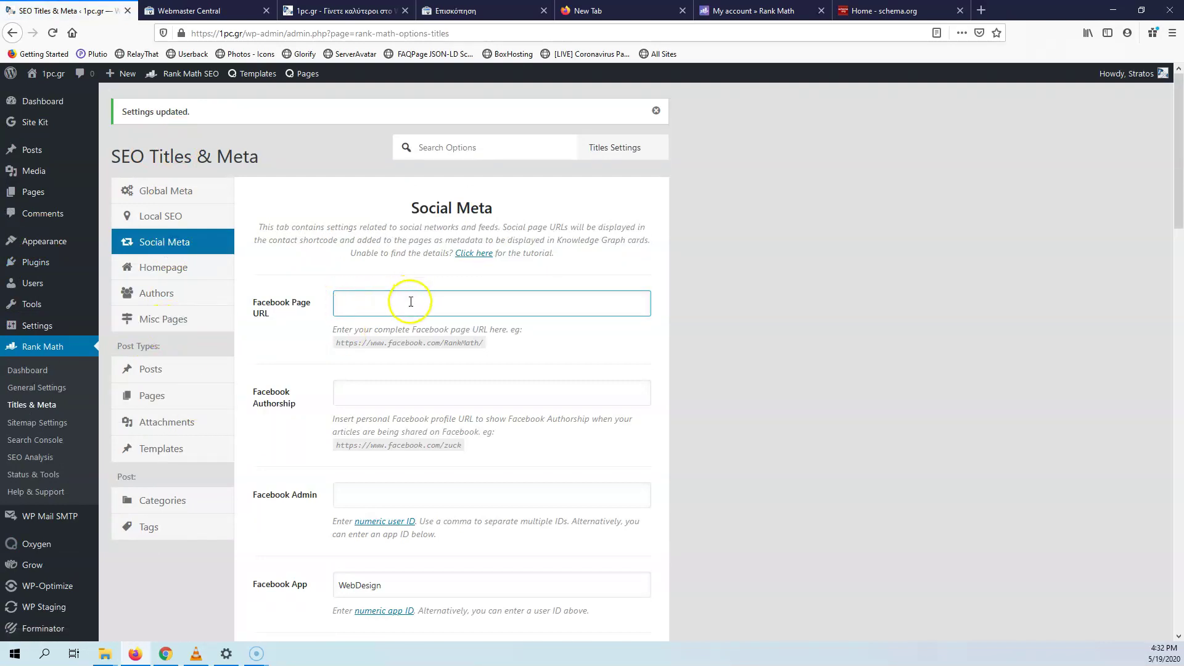
pyautogui.click(225, 449)
pyautogui.scroll(-9, 367, 398)
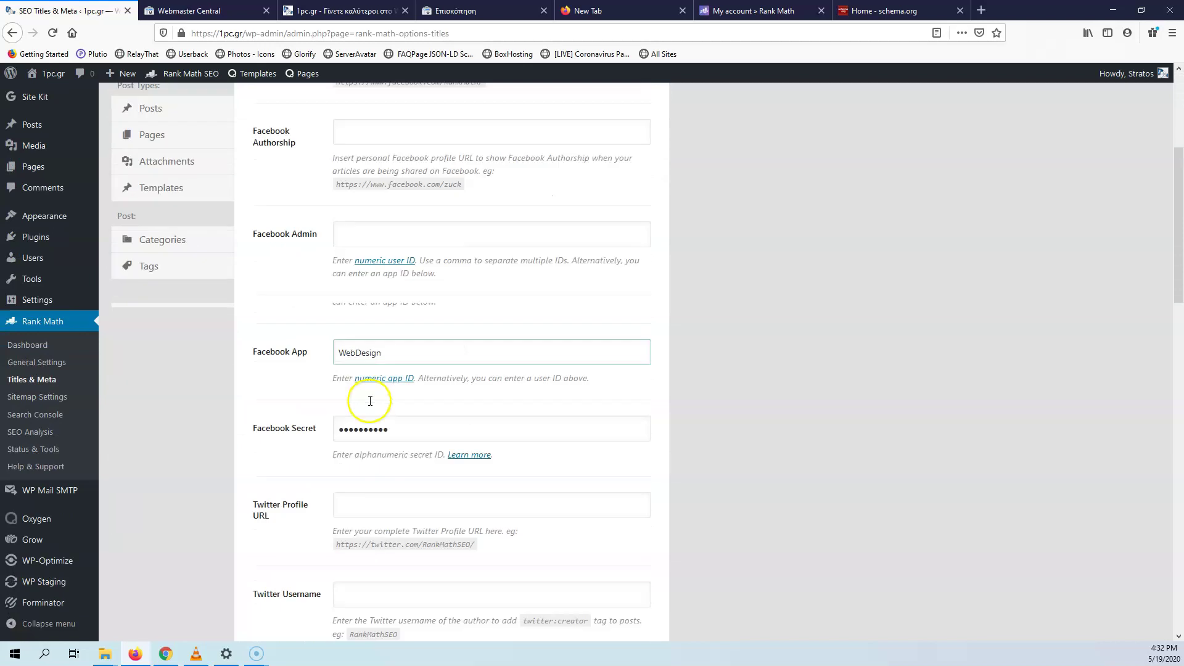
pyautogui.scroll(-7, 370, 395)
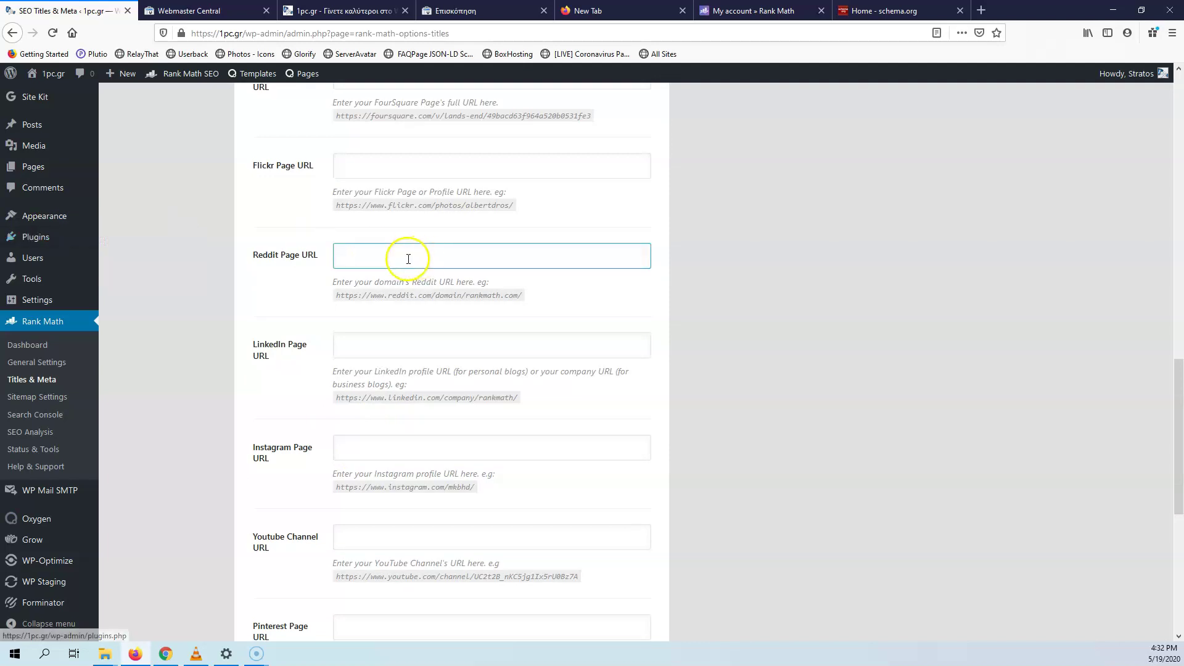
pyautogui.scroll(14, 396, 257)
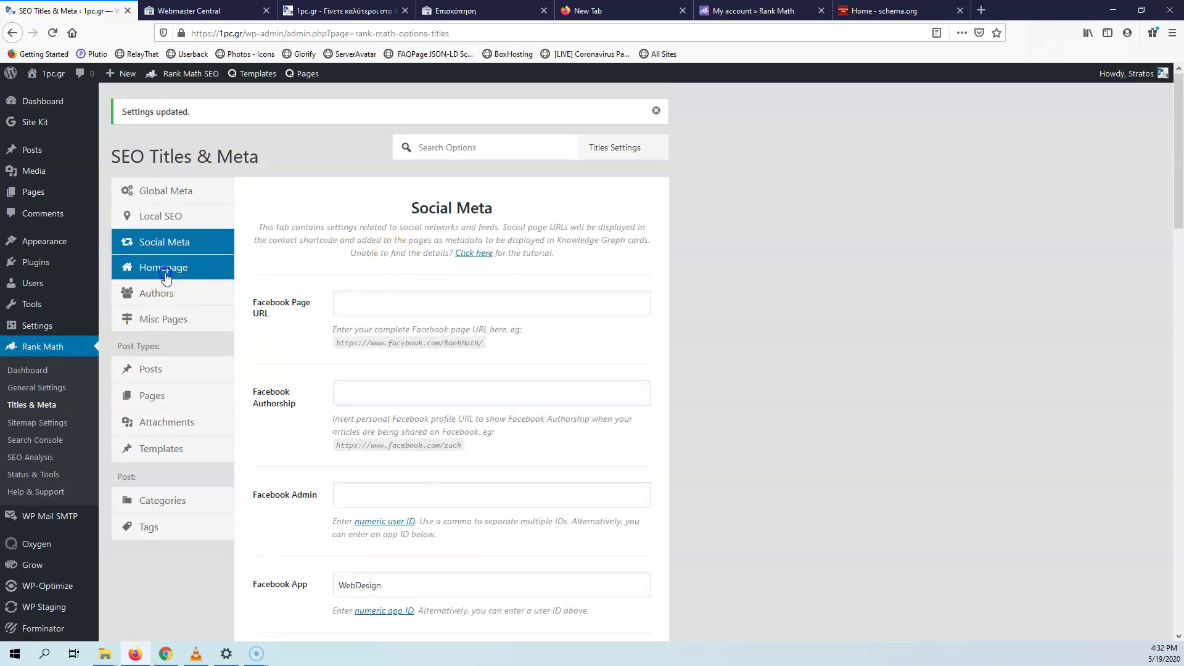
# Step: Check the Homepage settings and the Author Archives option in the Authors settings
pyautogui.click(163, 267)
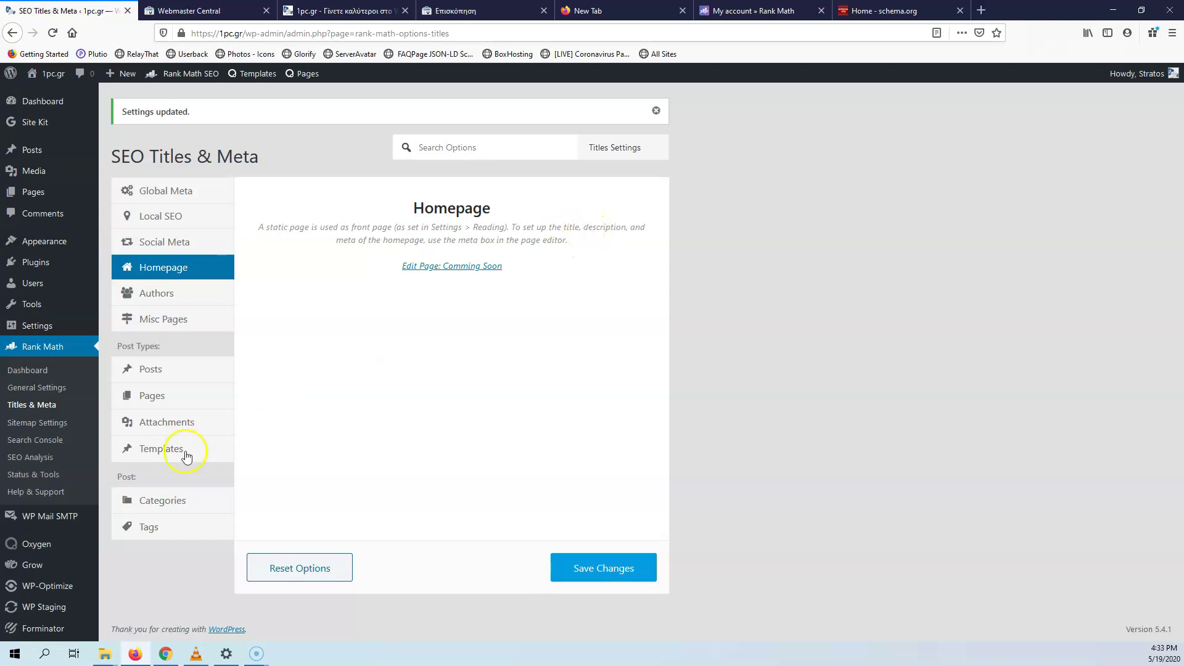
pyautogui.click(185, 395)
pyautogui.click(160, 294)
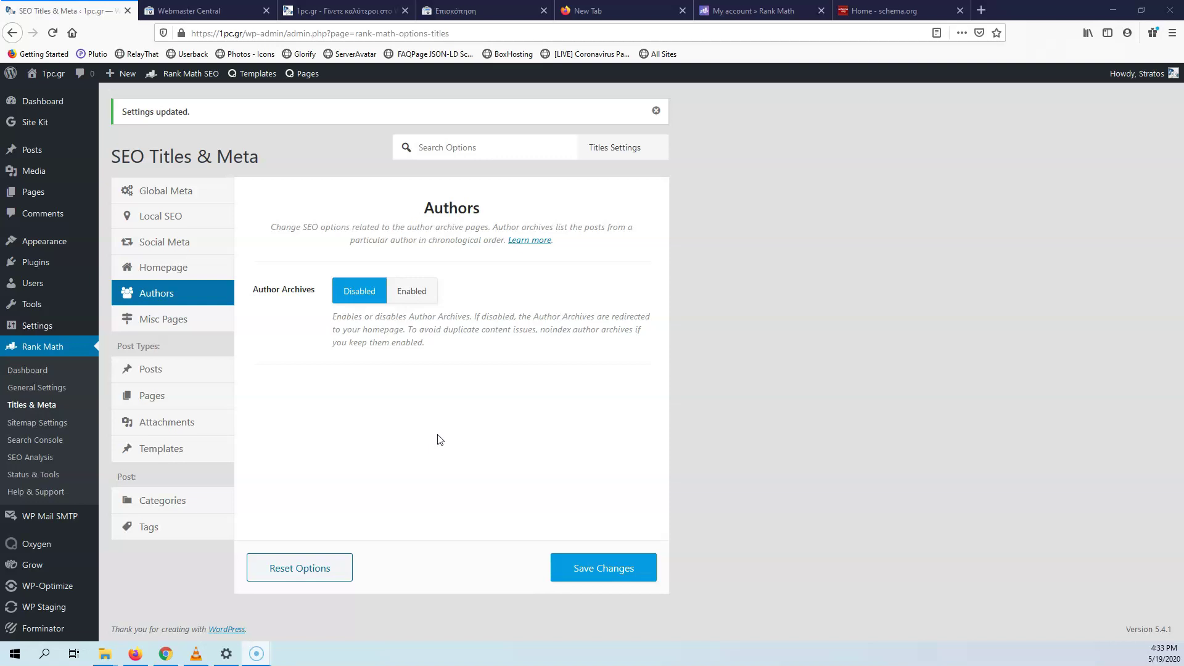
pyautogui.click(440, 412)
# Step: In the Misc Pages settings, turn on Noindex Paginated Pages and Noindex Archive Subpages, and save the changes
pyautogui.click(185, 319)
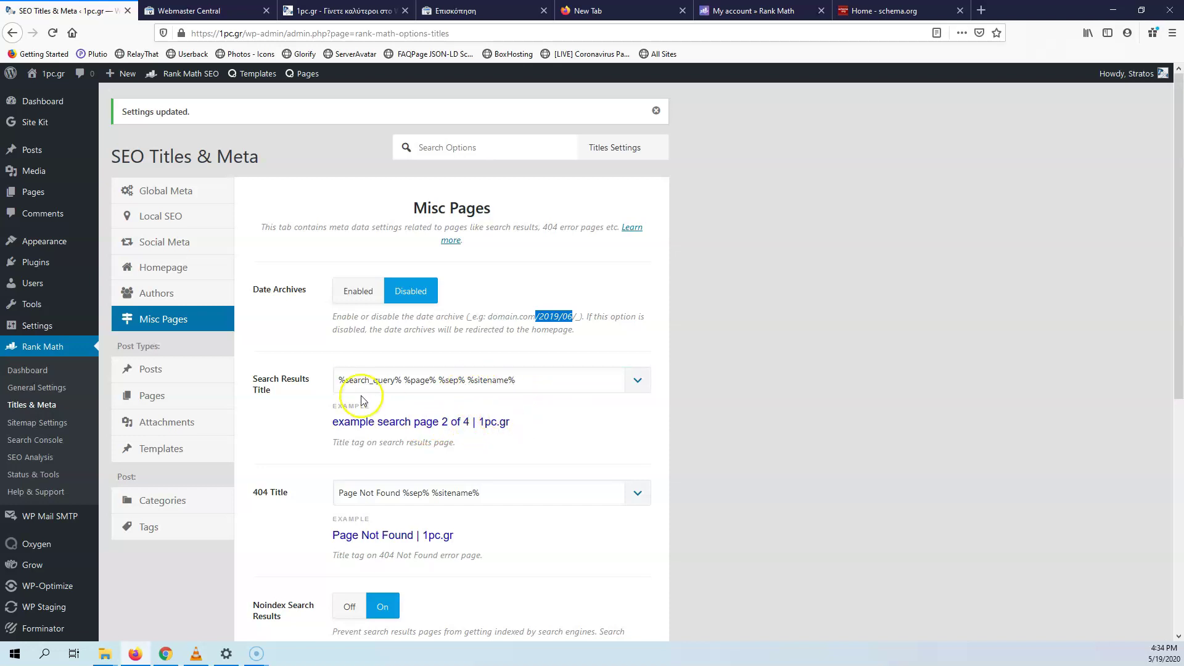
pyautogui.scroll(-3, 352, 432)
pyautogui.scroll(-2, 367, 327)
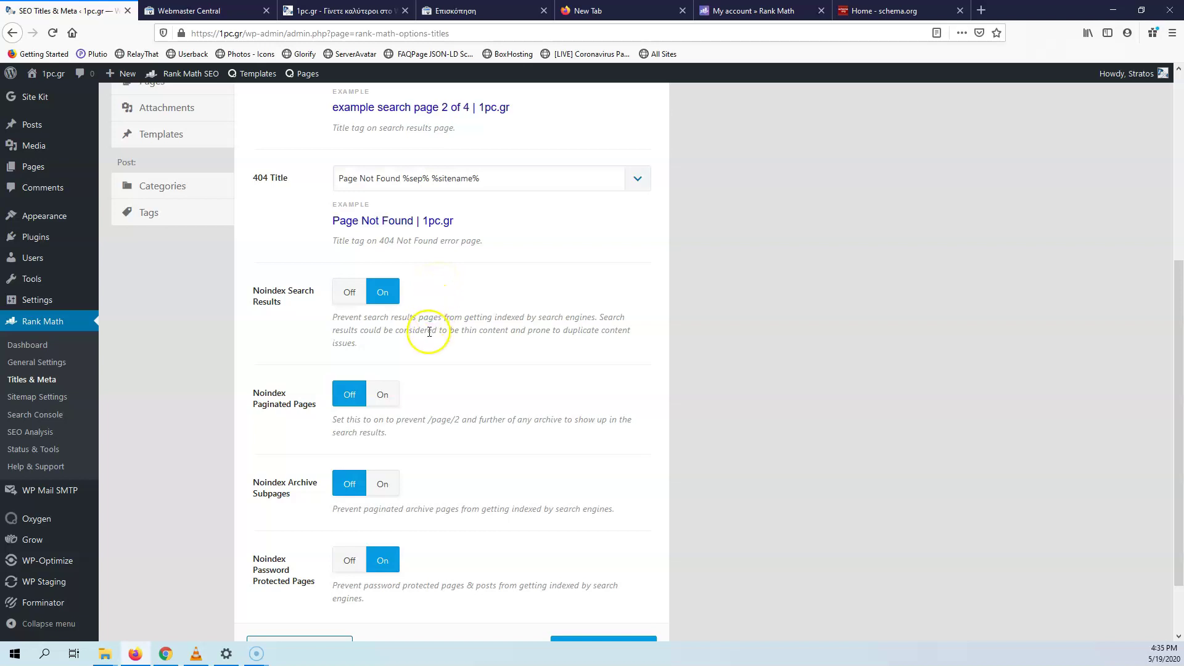
pyautogui.click(396, 404)
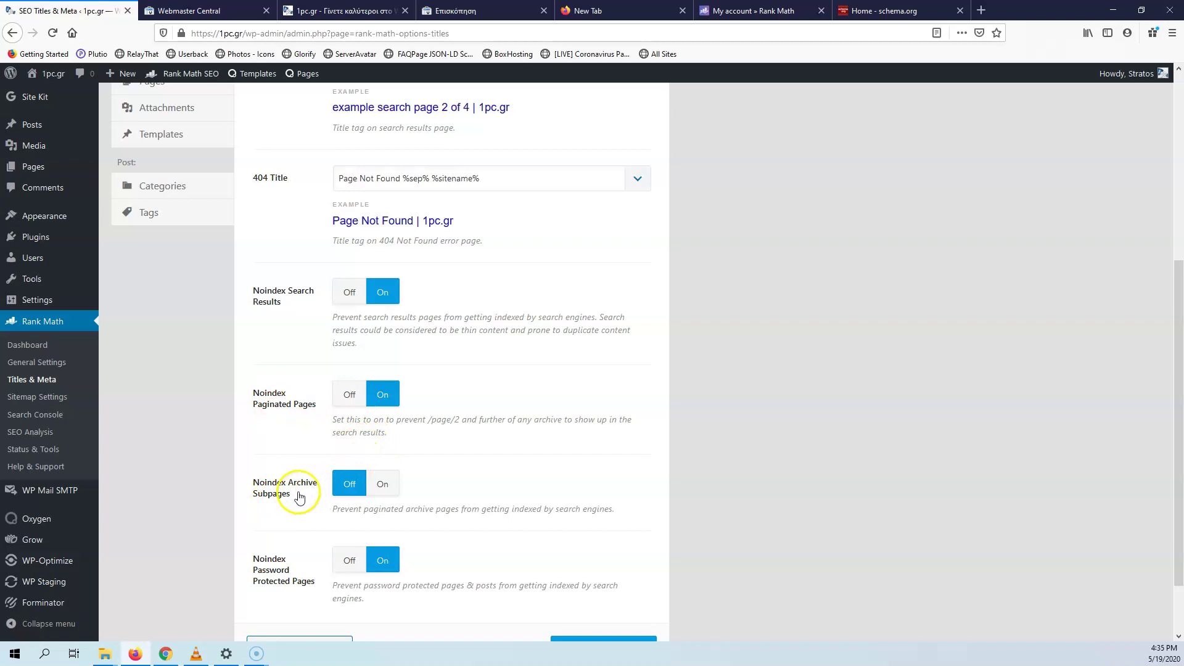
pyautogui.click(381, 484)
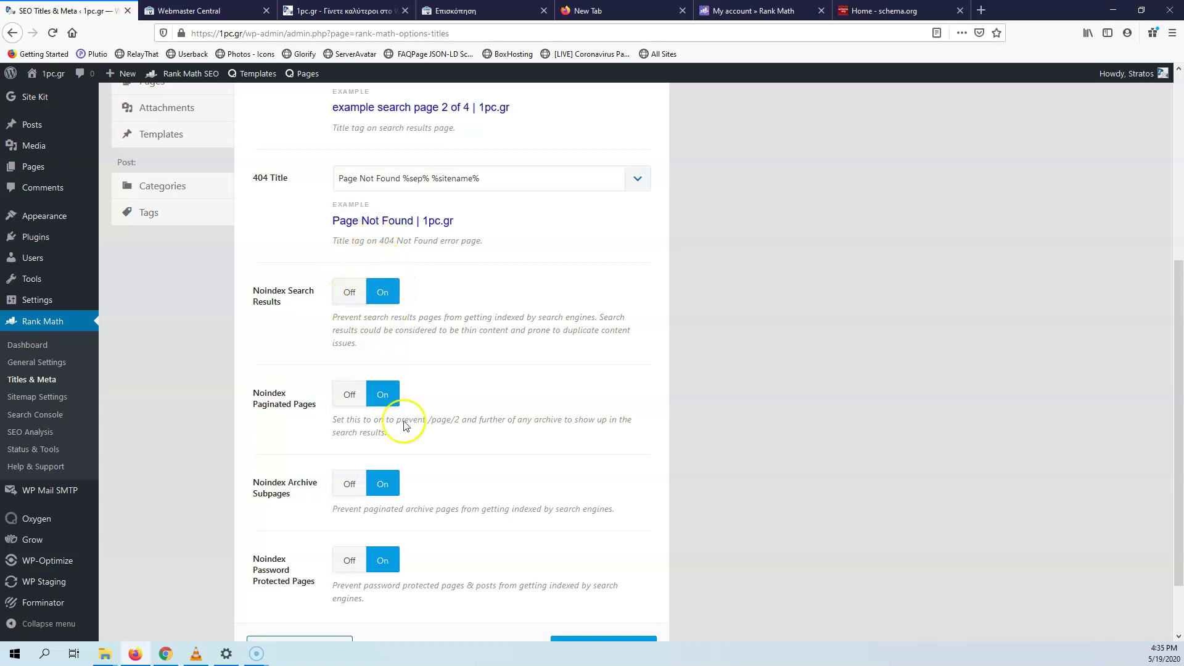
pyautogui.scroll(-2, 467, 542)
pyautogui.click(603, 576)
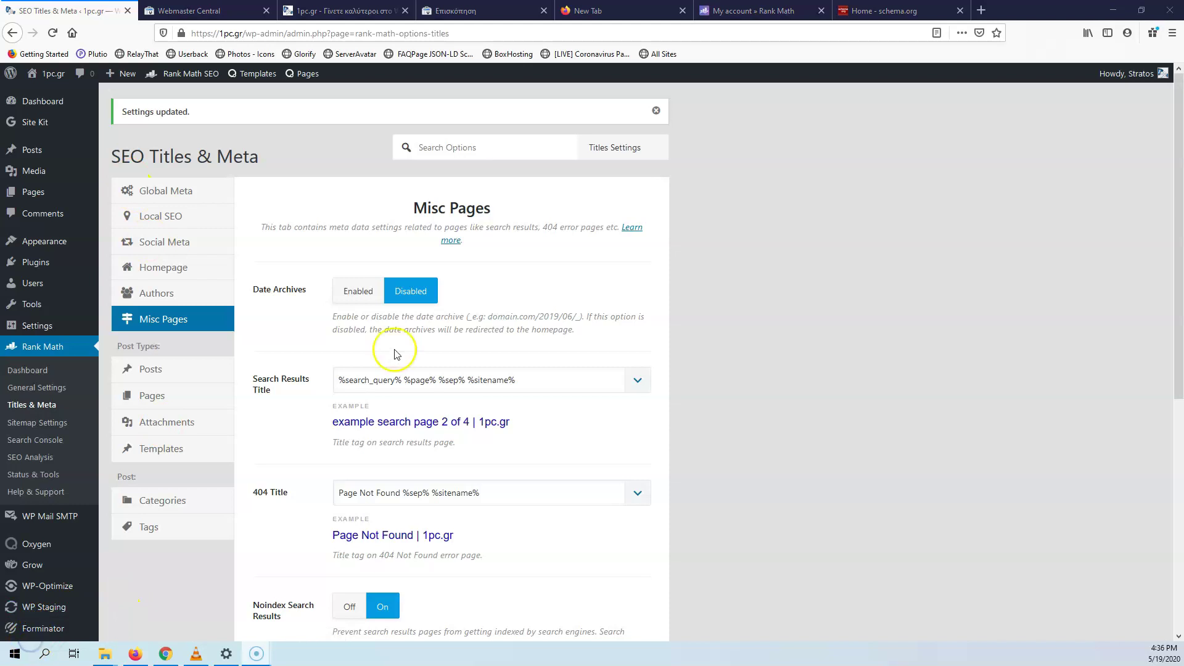
# Step: Turn off Noindex Archive Subpages in the Misc Pages settings and save the changes
pyautogui.scroll(-5, 397, 354)
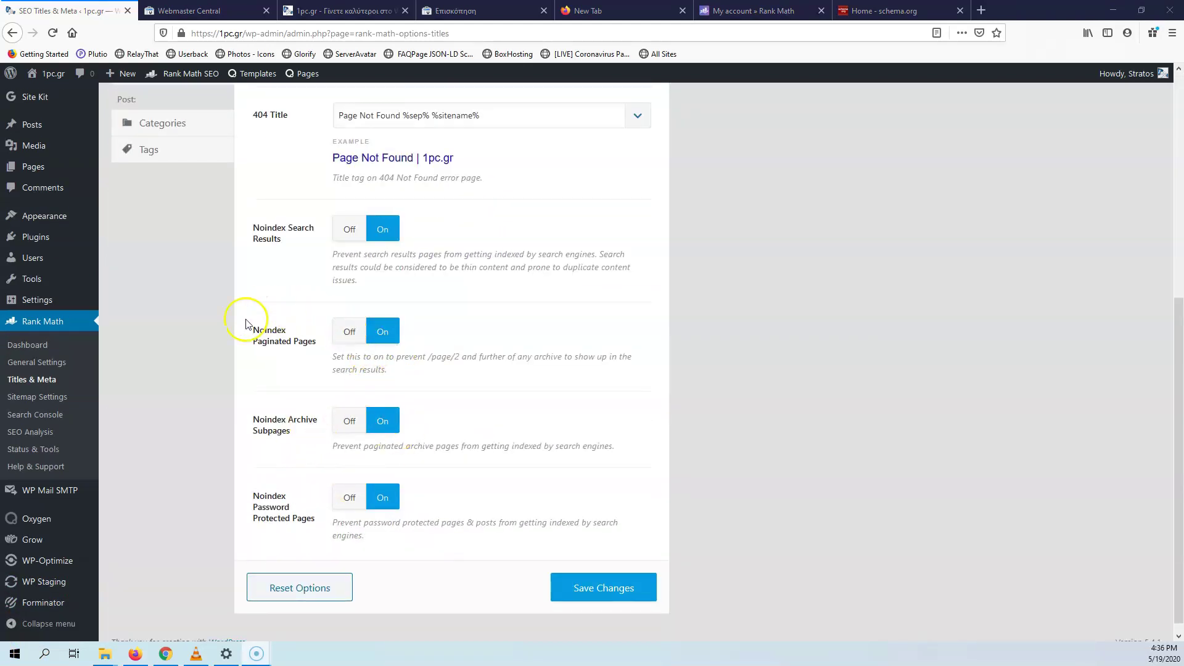
pyautogui.click(362, 426)
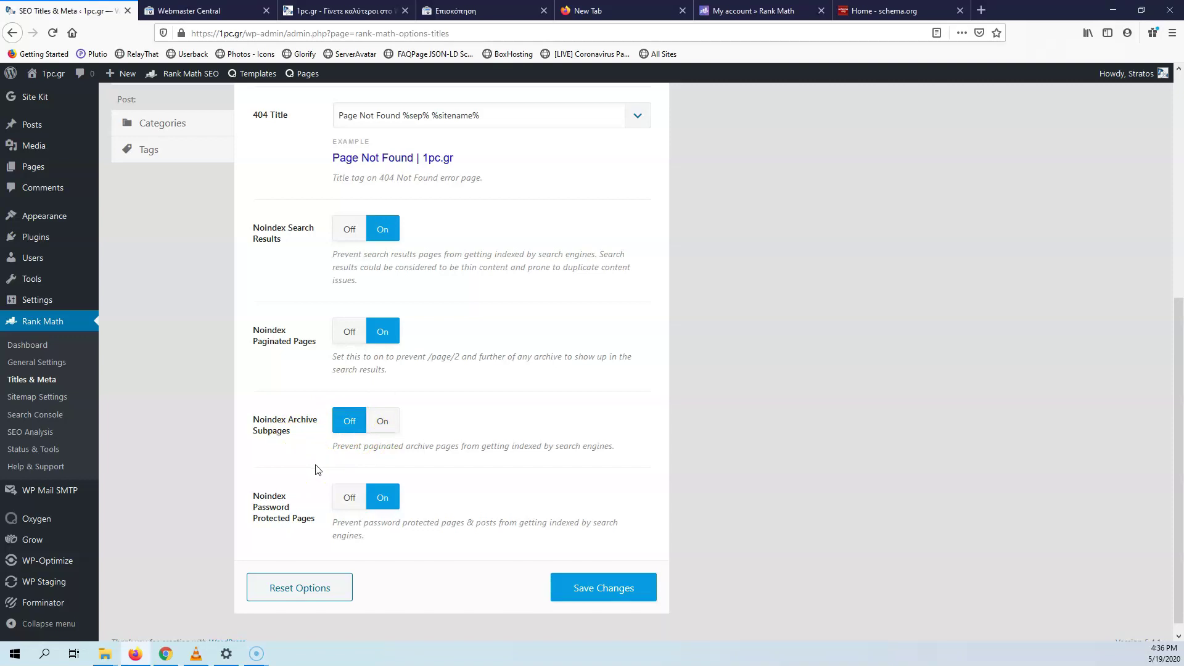
pyautogui.click(607, 596)
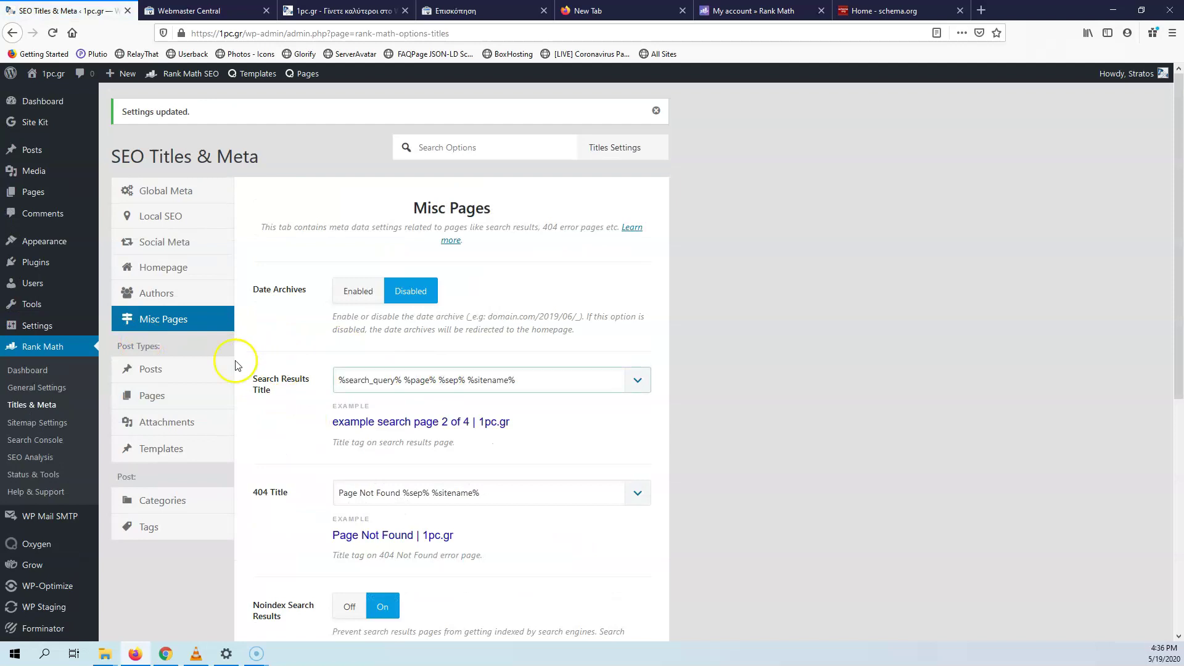
# Step: Open the Posts settings and examine the Single Post Title variables against the example title, along with the Single Post Description
pyautogui.click(164, 371)
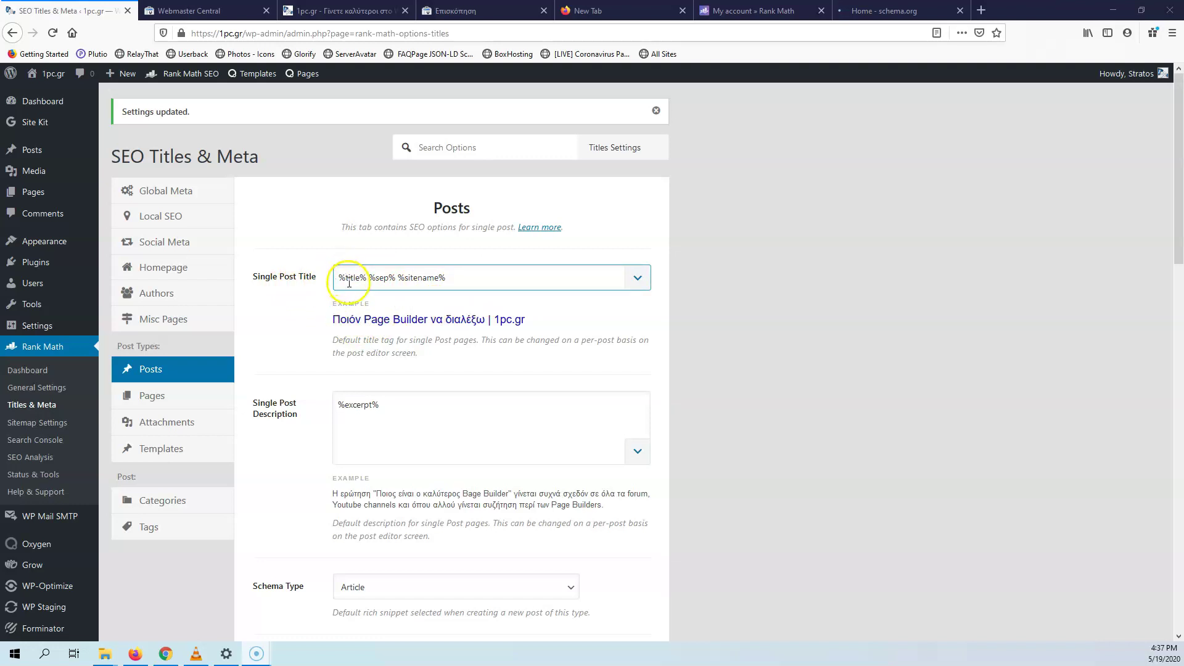
pyautogui.moveTo(366, 278); pyautogui.dragTo(397, 278)
pyautogui.click(489, 320)
pyautogui.click(398, 278)
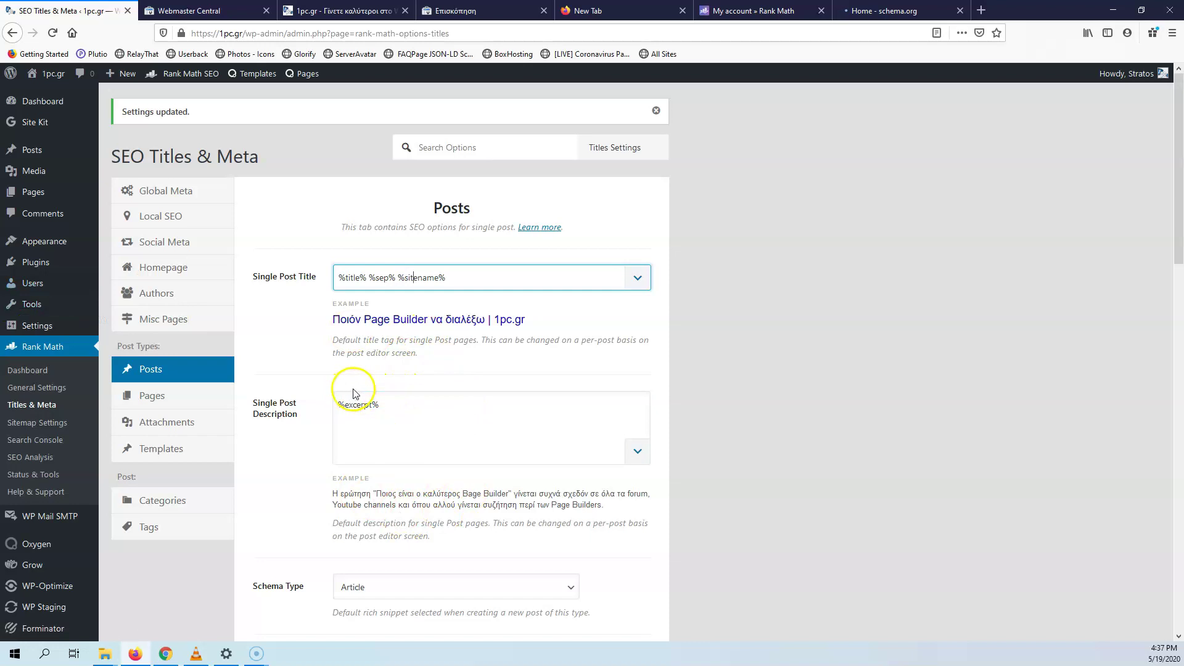
pyautogui.click(413, 277)
pyautogui.moveTo(333, 319); pyautogui.dragTo(484, 319)
pyautogui.click(516, 319)
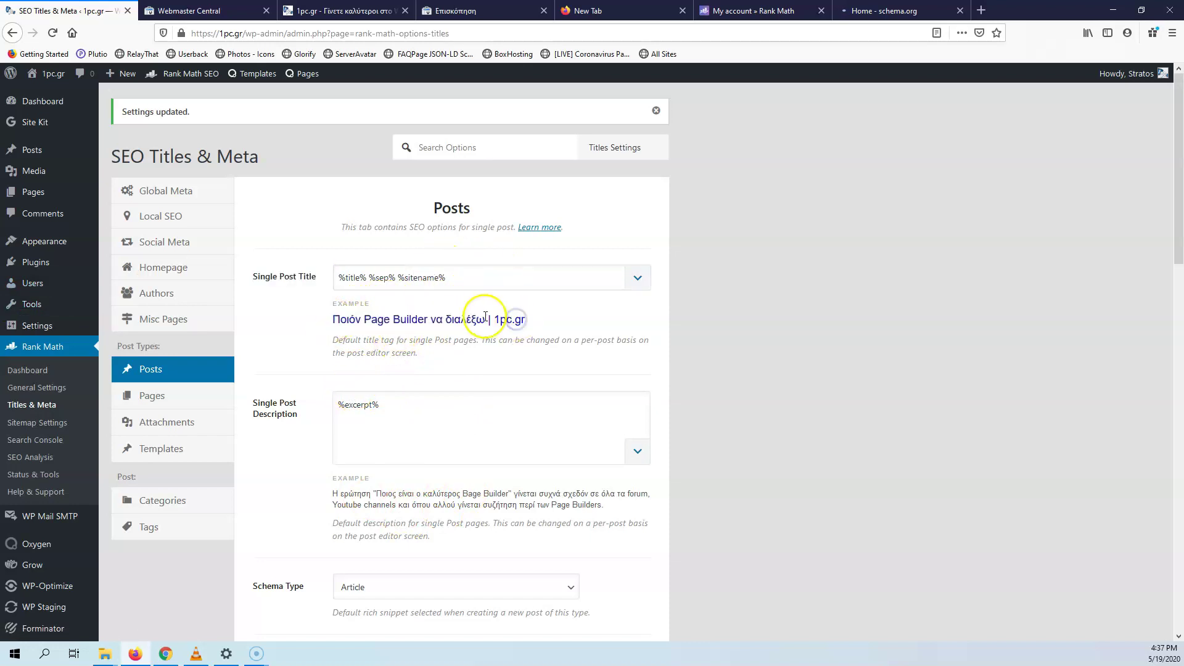
pyautogui.click(454, 285)
pyautogui.moveTo(366, 277); pyautogui.dragTo(410, 274)
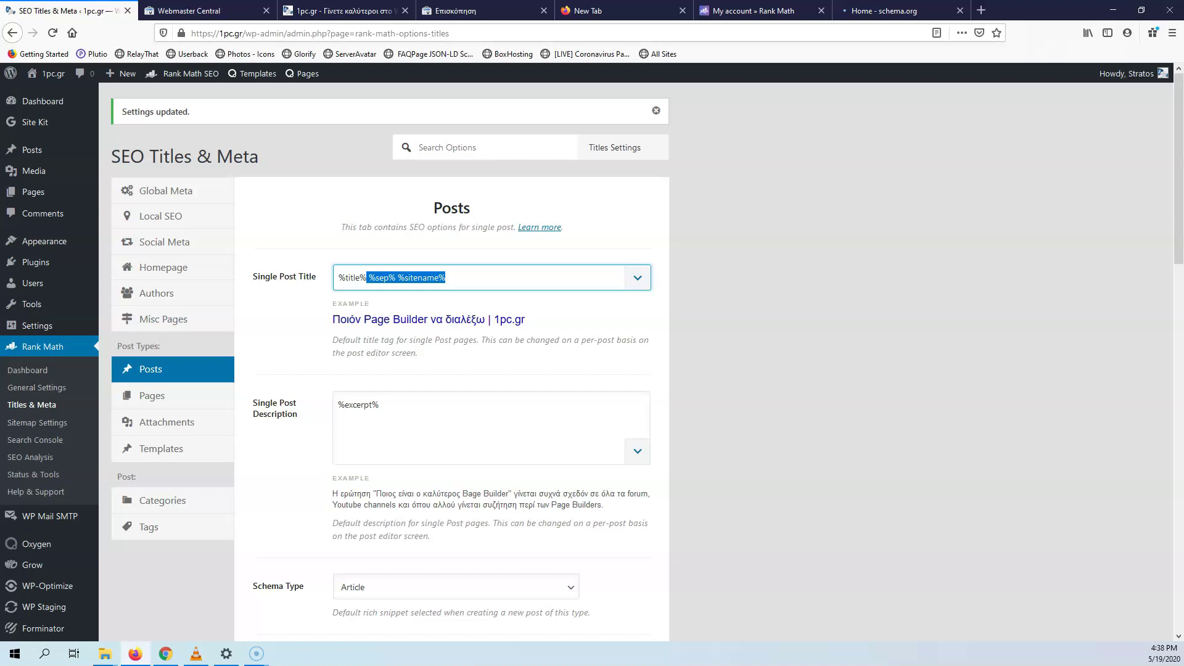
pyautogui.click(344, 415)
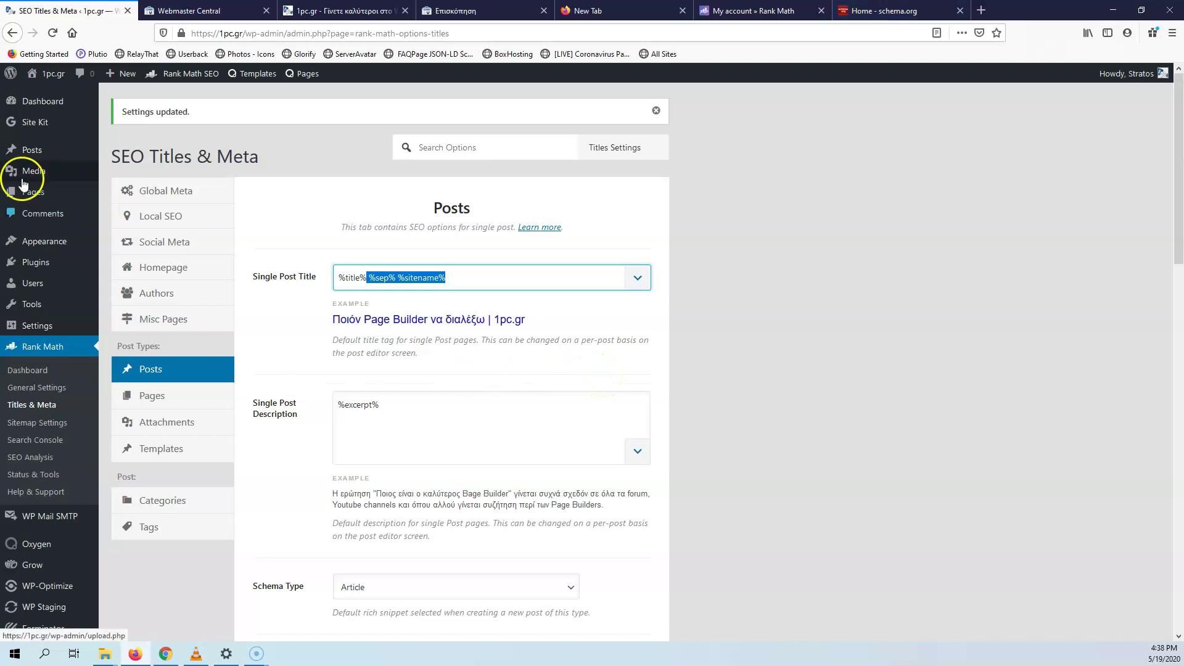
# Step: Open a new post in a separate tab, dismiss the welcome guide, look at its Excerpt field, and return to the Posts settings
pyautogui.moveTo(33, 159)
pyautogui.rightClick(121, 171)
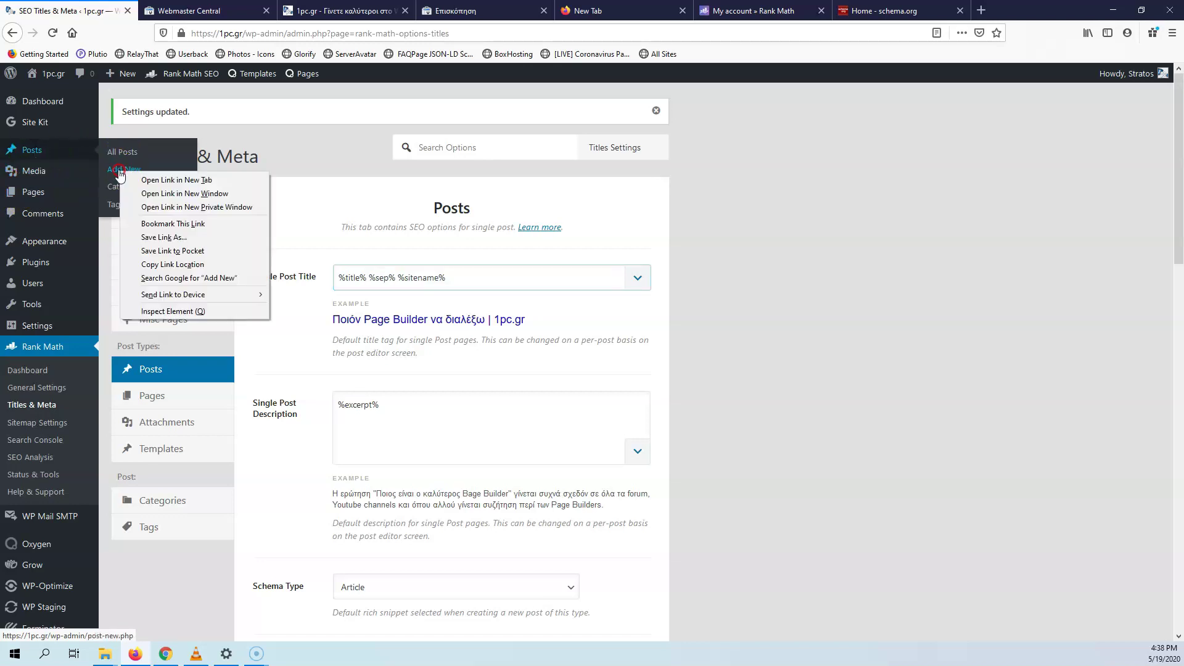
pyautogui.click(146, 181)
pyautogui.click(191, 11)
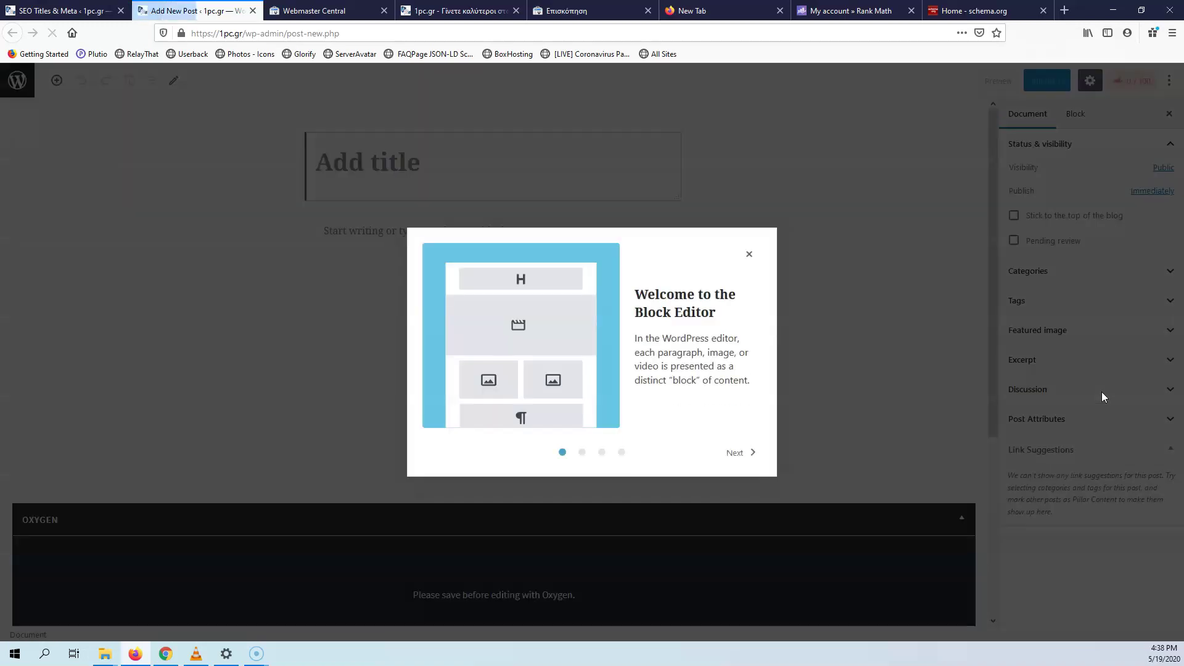
pyautogui.click(750, 257)
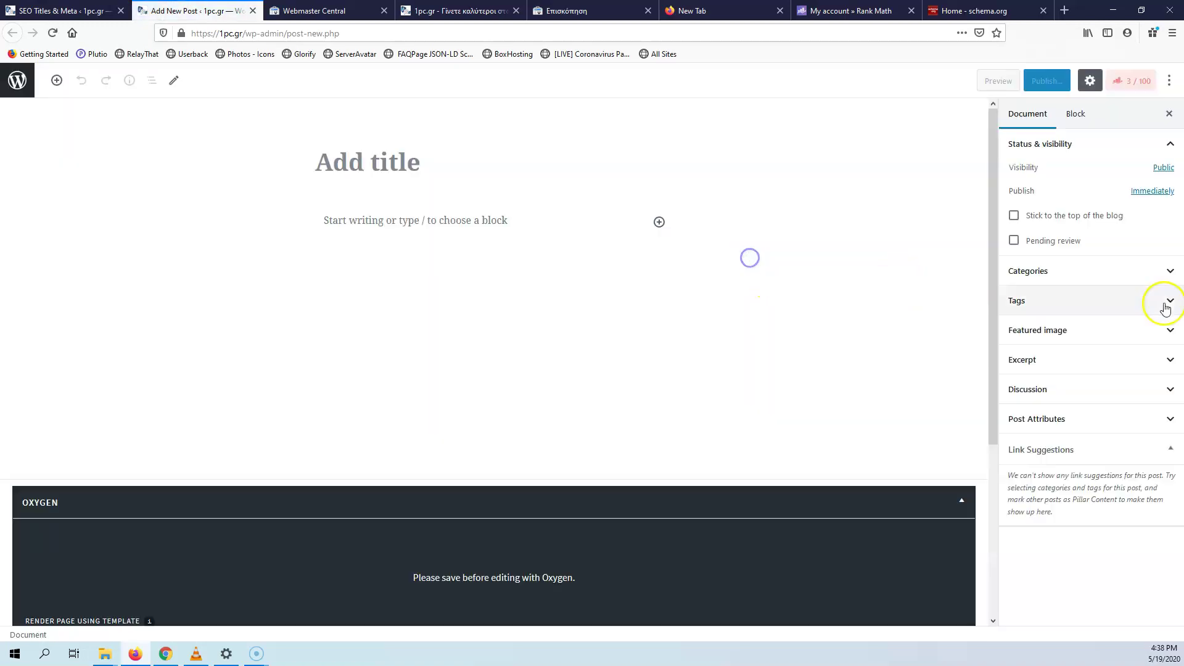
pyautogui.click(1053, 365)
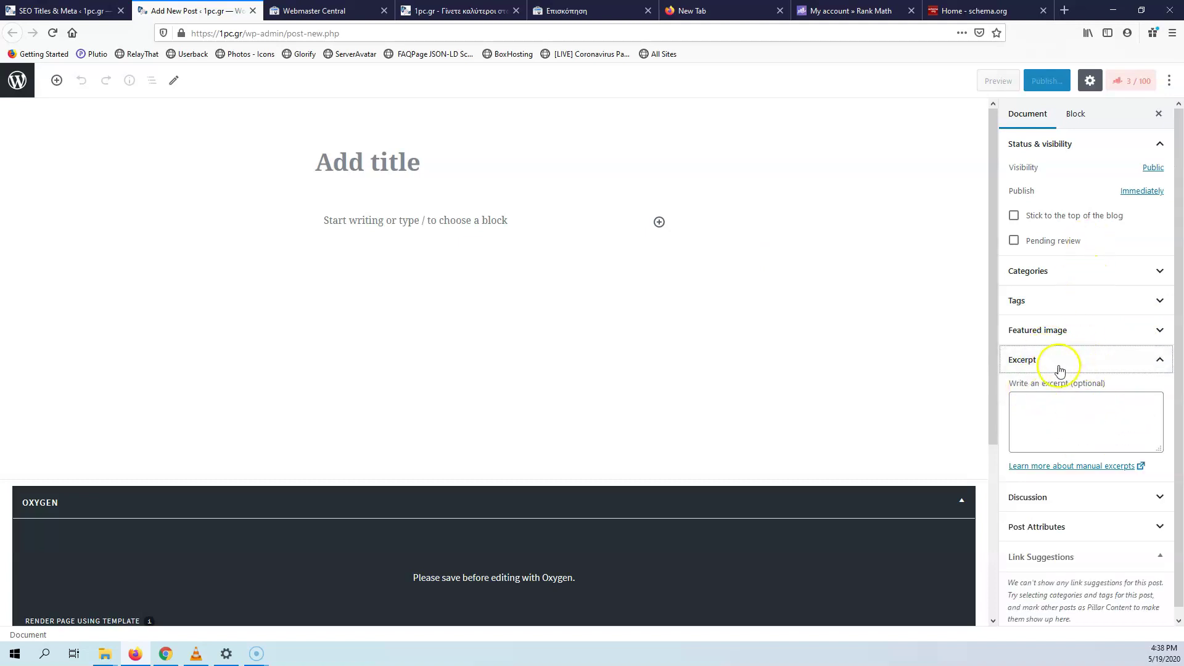
pyautogui.click(91, 11)
pyautogui.click(462, 460)
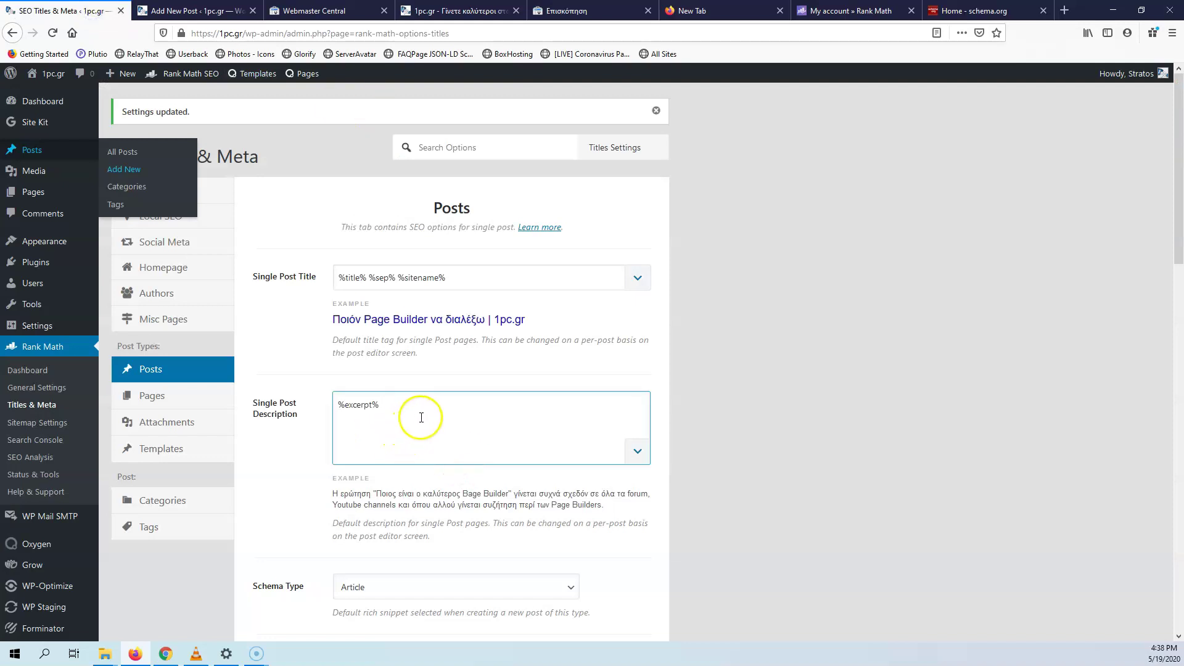
# Step: Check the schema.org home page, then look through the Schema Type options for posts and keep Article
pyautogui.scroll(-4, 418, 420)
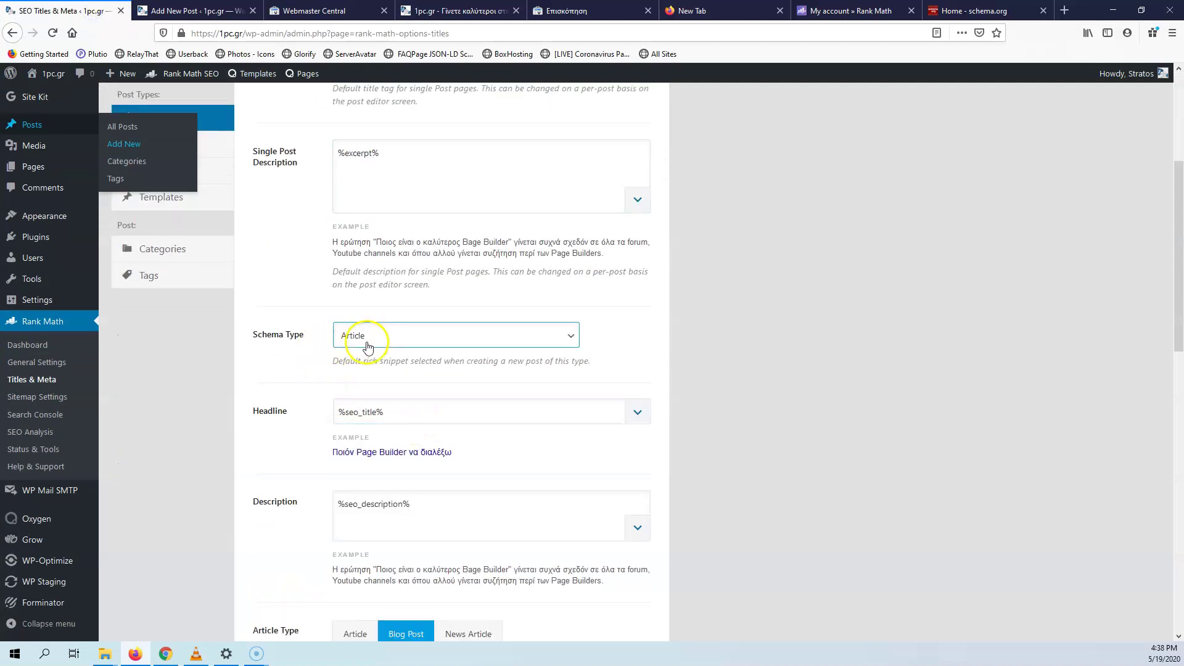
pyautogui.click(961, 6)
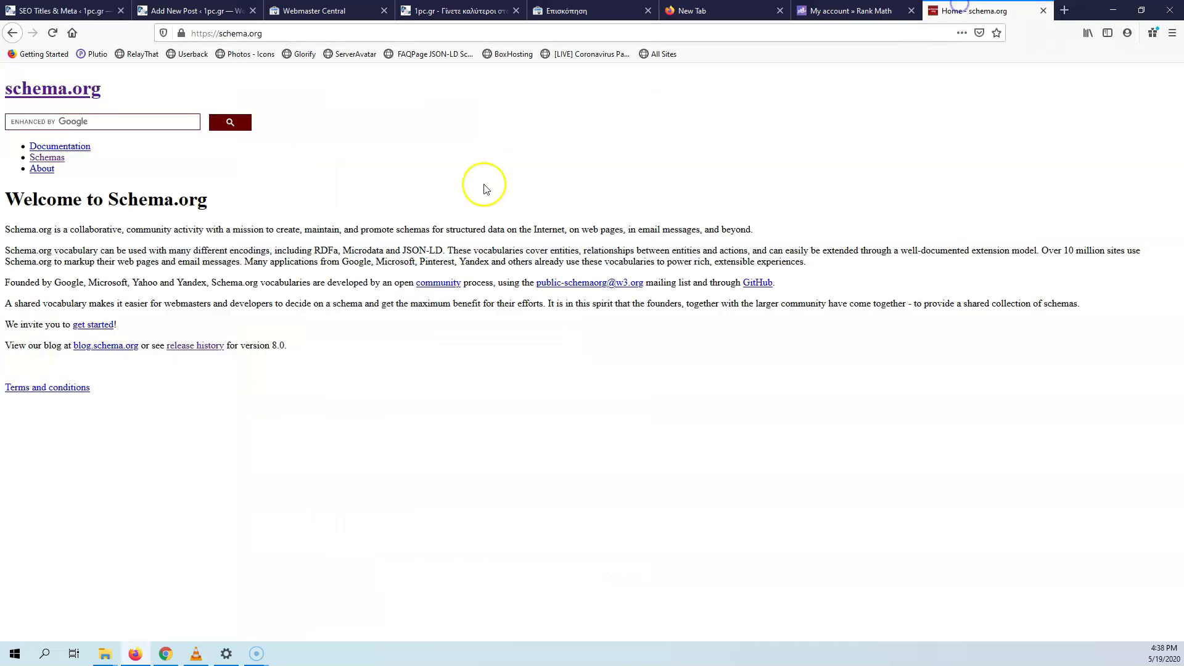
pyautogui.click(67, 9)
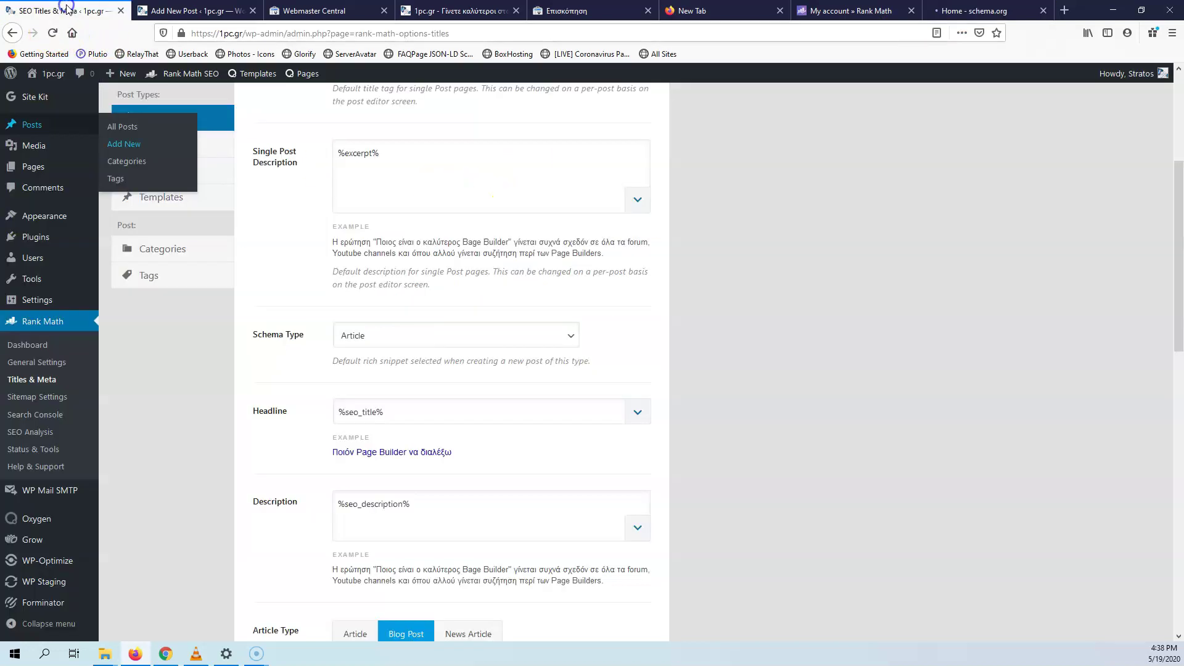
pyautogui.click(408, 339)
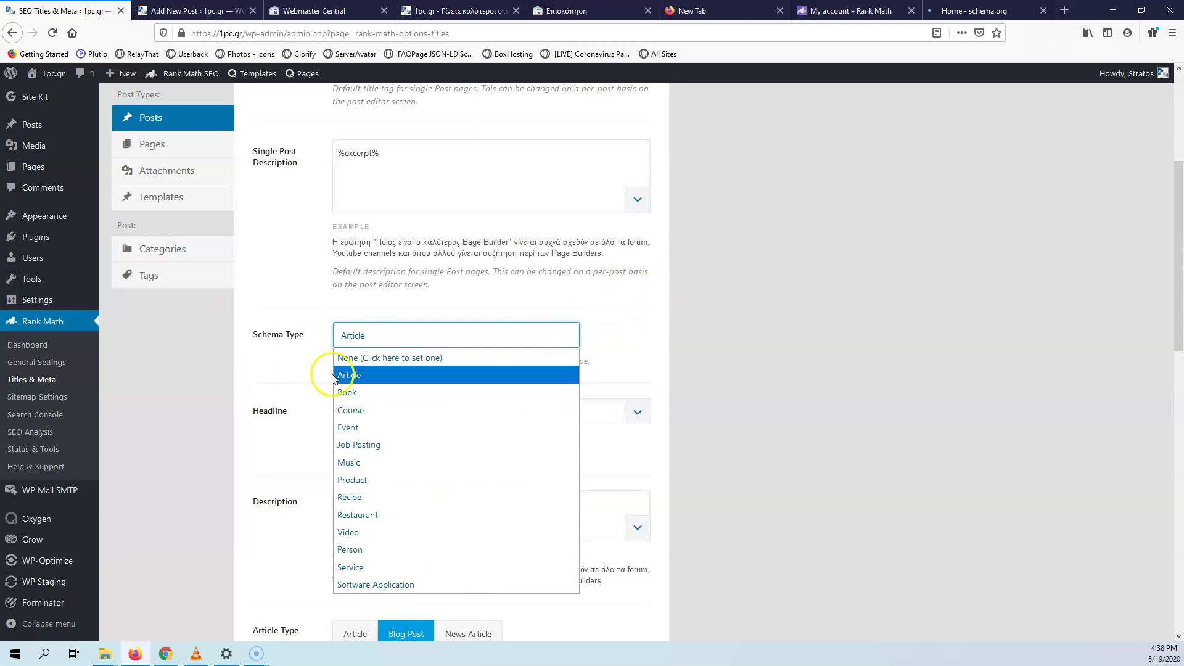
pyautogui.click(666, 331)
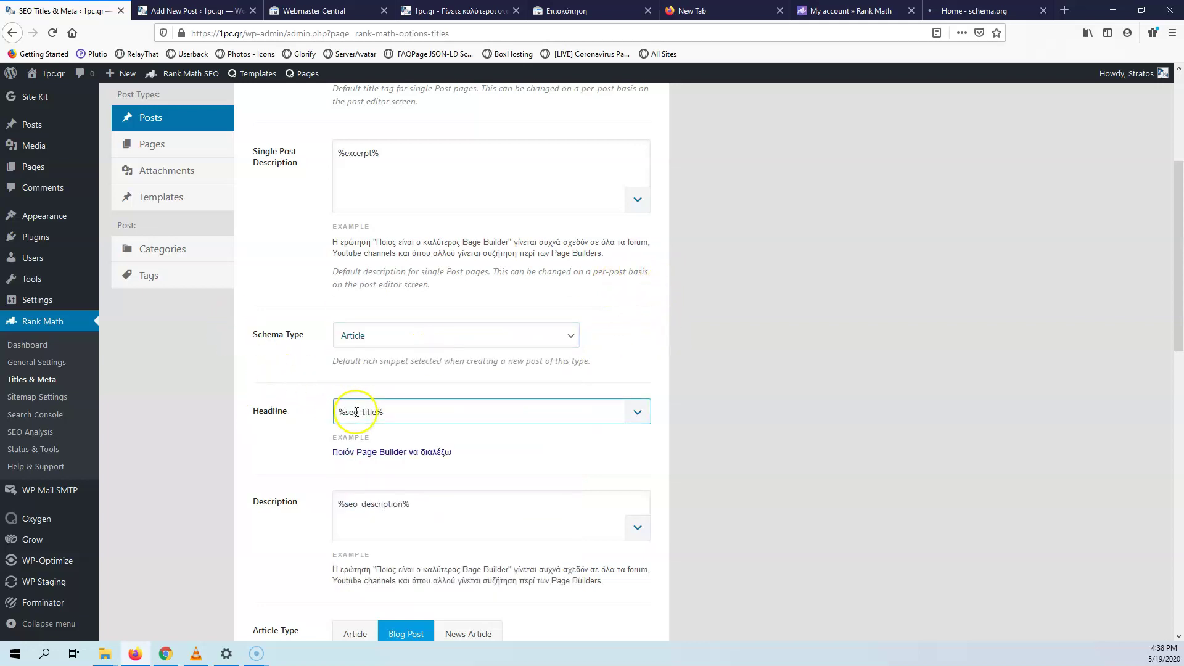
# Step: Review the Headline, Description and Article Type settings for posts
pyautogui.scroll(-3, 275, 399)
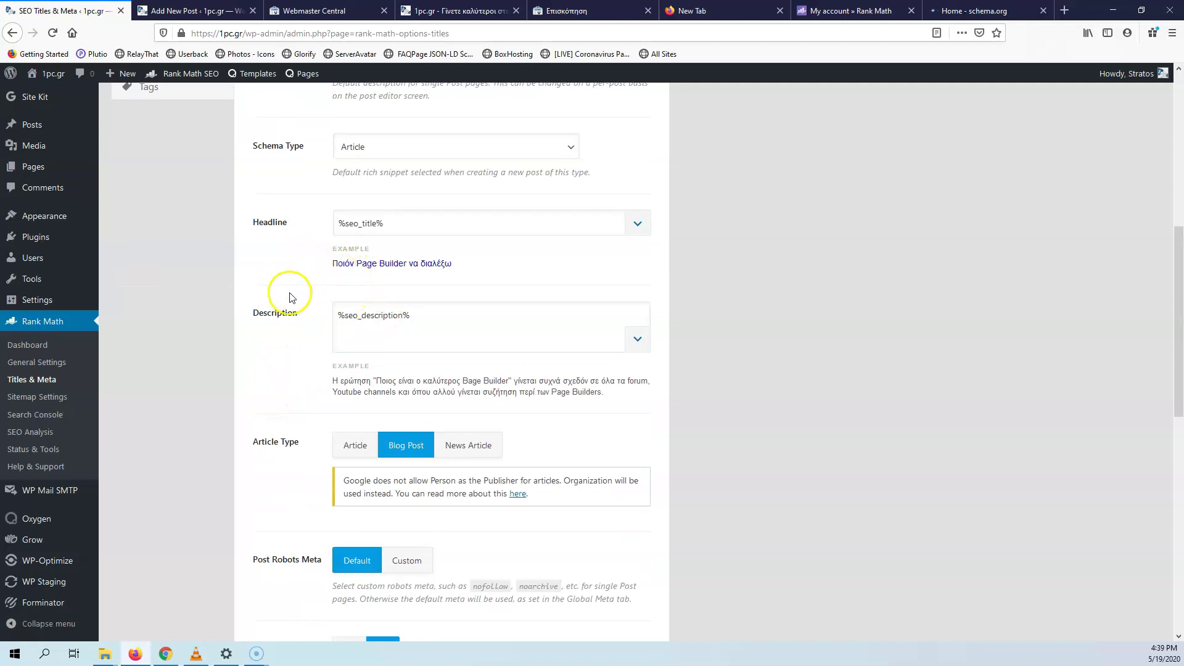
pyautogui.scroll(1, 302, 296)
pyautogui.click(362, 283)
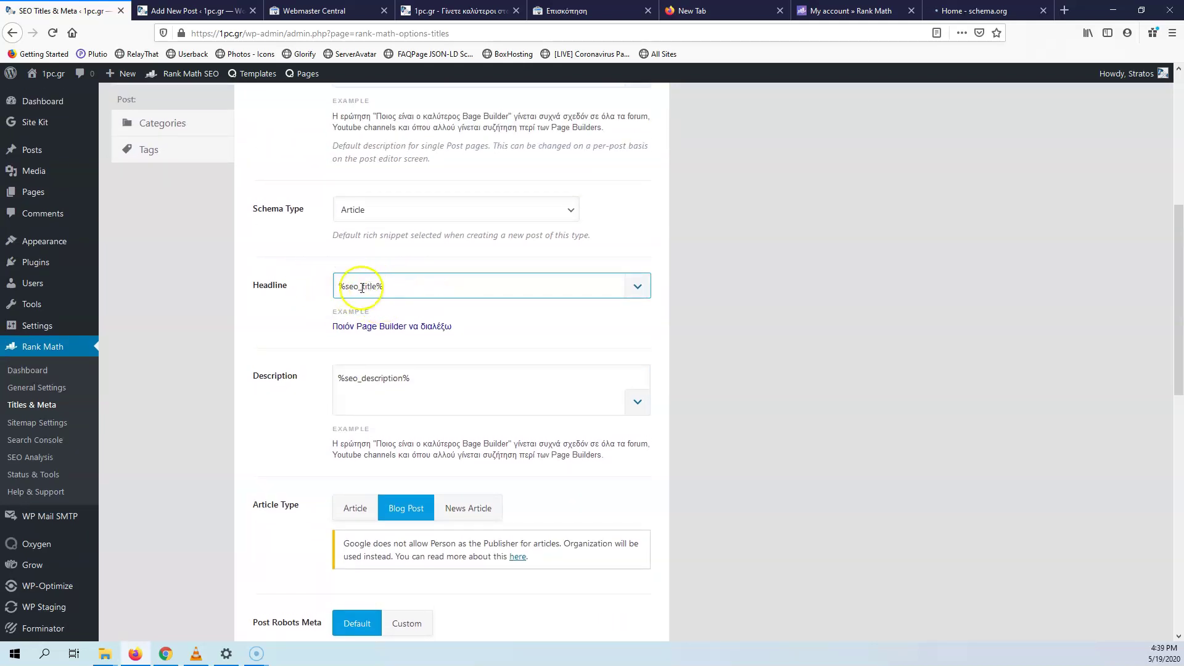
pyautogui.scroll(-2, 310, 308)
pyautogui.click(453, 259)
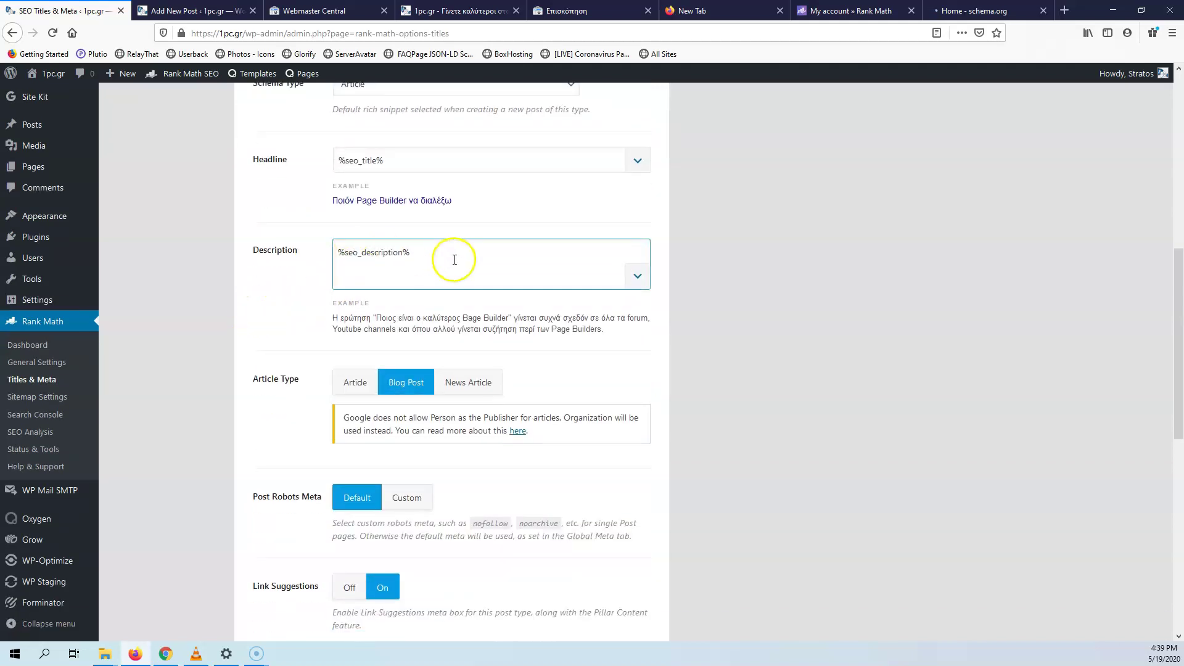
pyautogui.click(355, 333)
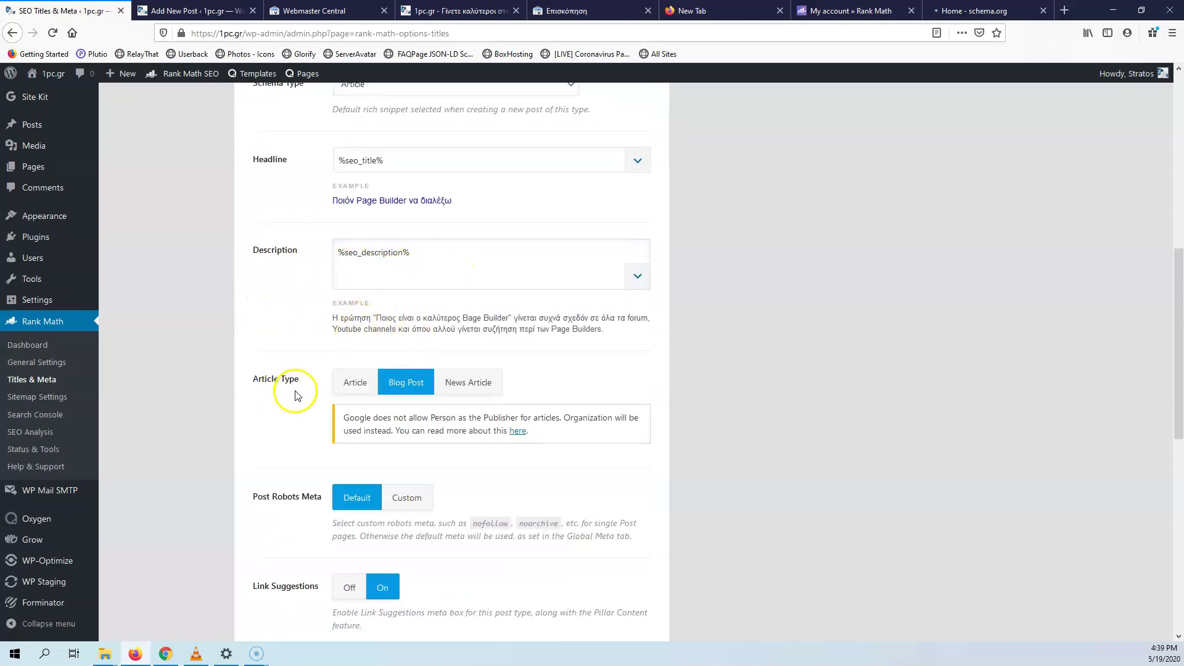
pyautogui.scroll(-2, 296, 377)
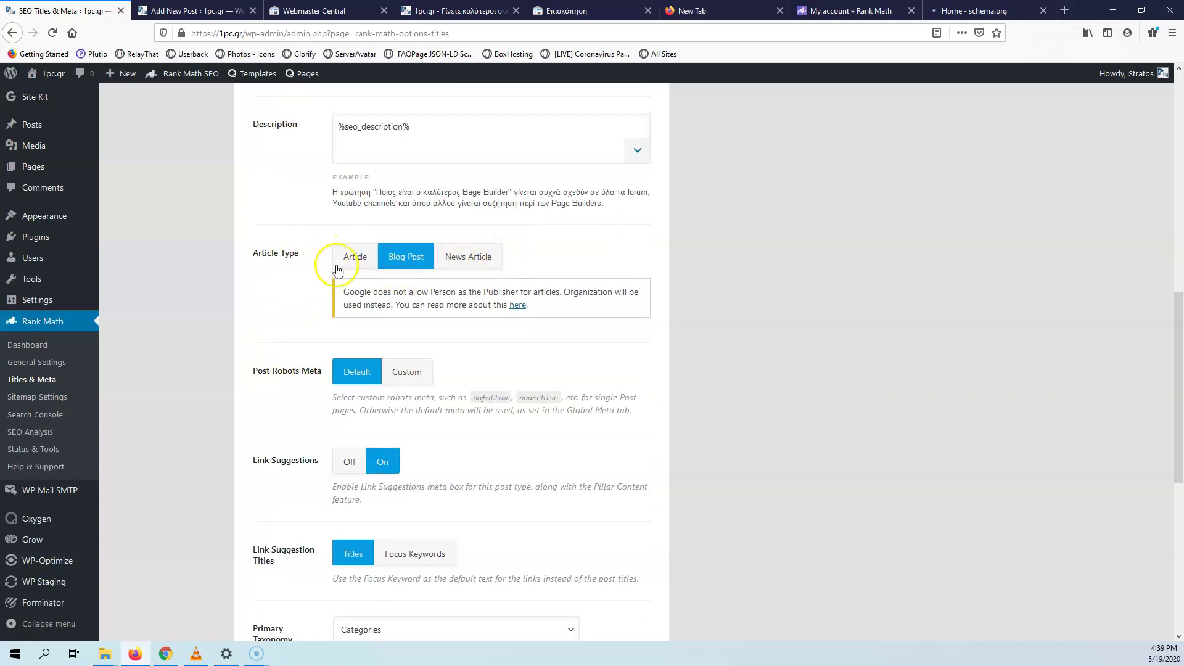
pyautogui.scroll(6, 275, 352)
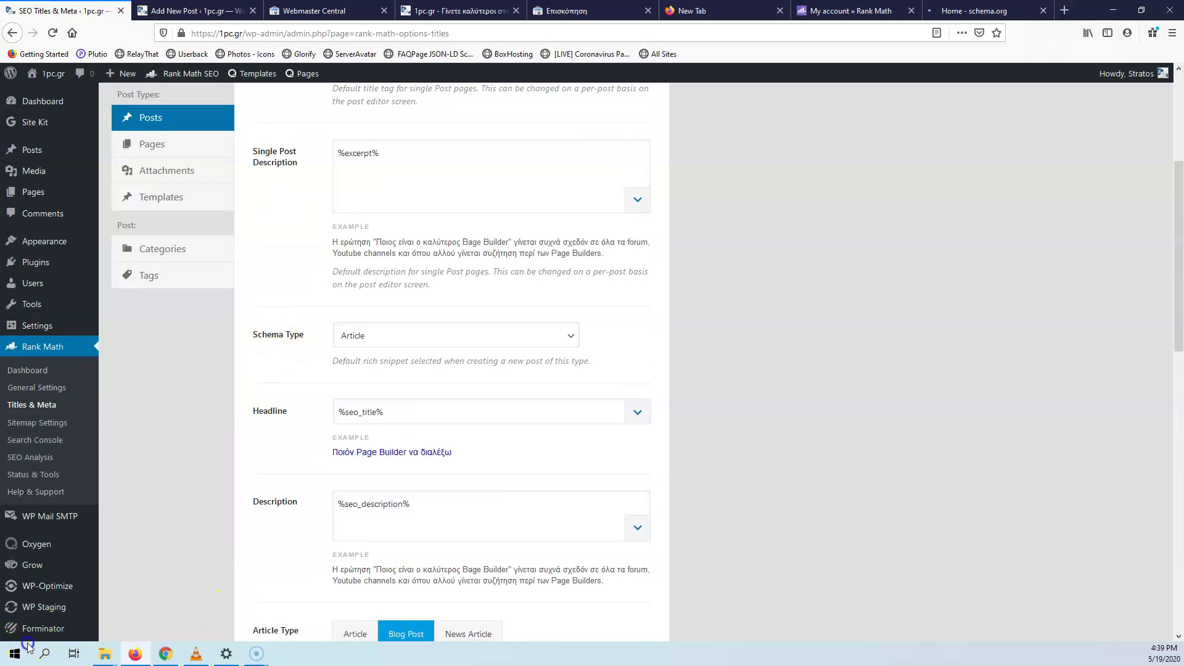
# Step: Open the Rank Math Dashboard in a new tab, deactivate the Local SEO & Google Knowledge Graph module, and return to the Posts settings
pyautogui.scroll(-10, 197, 428)
pyautogui.scroll(3, 185, 395)
pyautogui.rightClick(28, 371)
pyautogui.click(71, 380)
pyautogui.hotkey('ctrl', 'Tab')
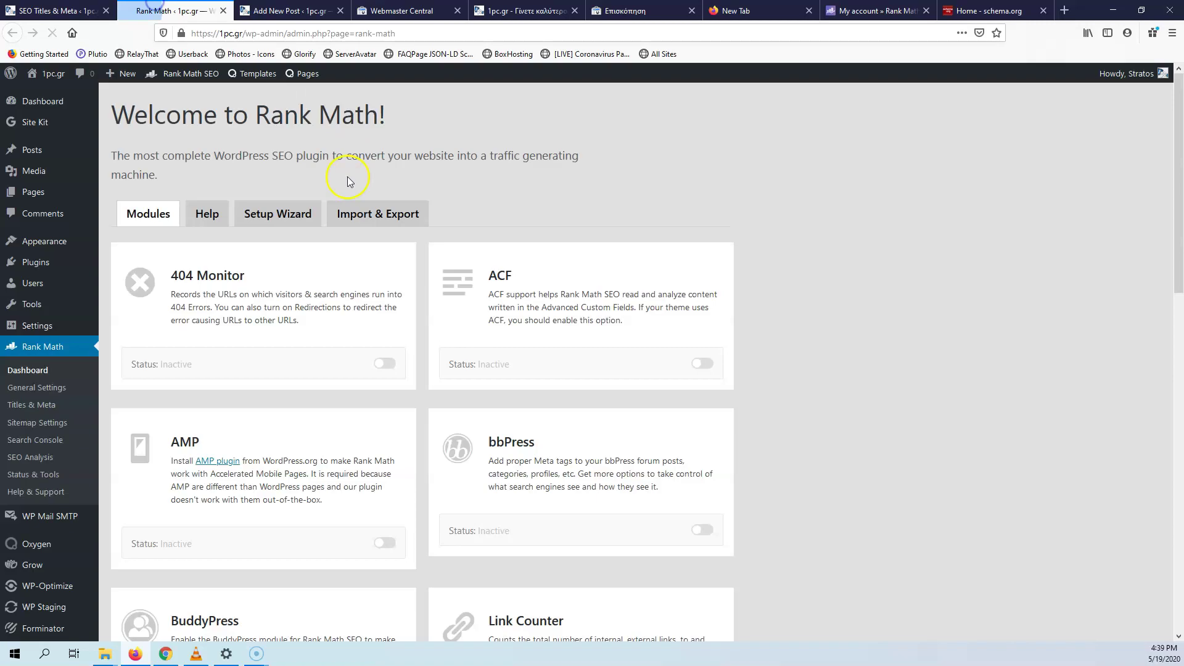
pyautogui.scroll(-7, 469, 382)
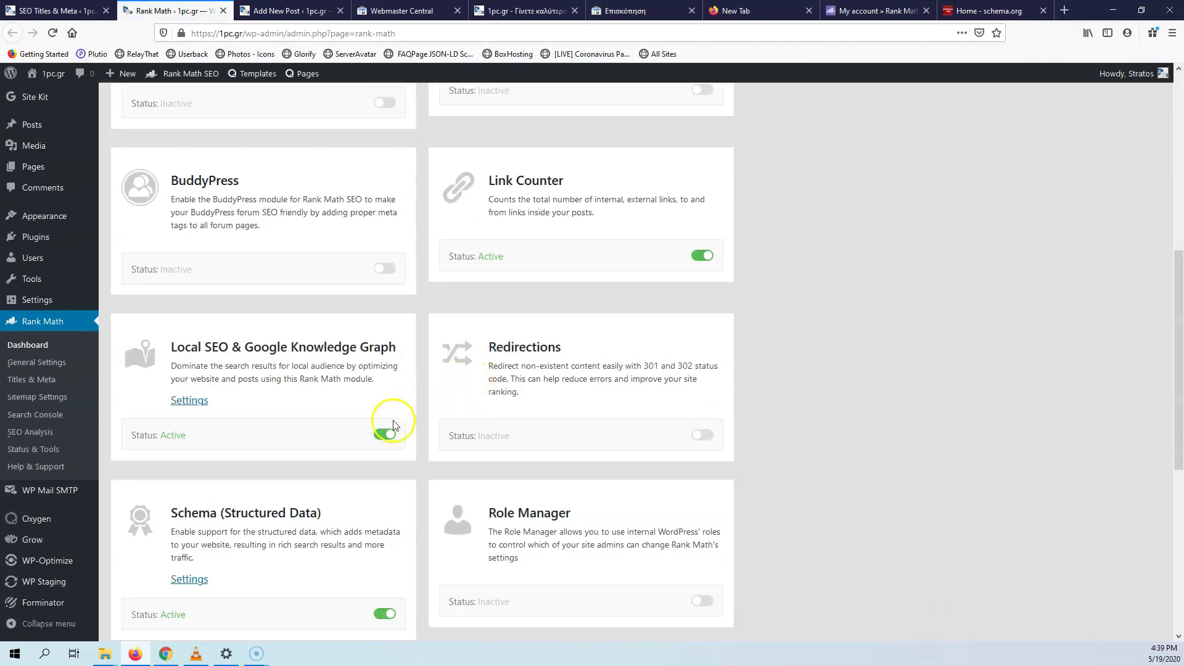
pyautogui.click(385, 435)
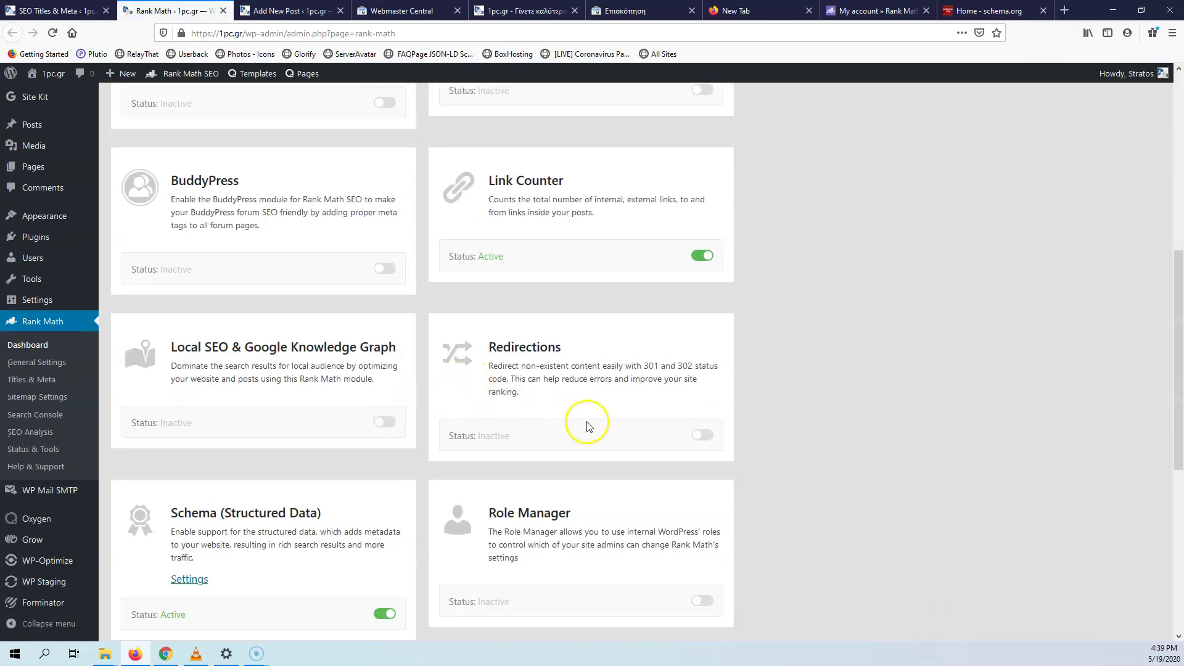
pyautogui.scroll(-6, 586, 423)
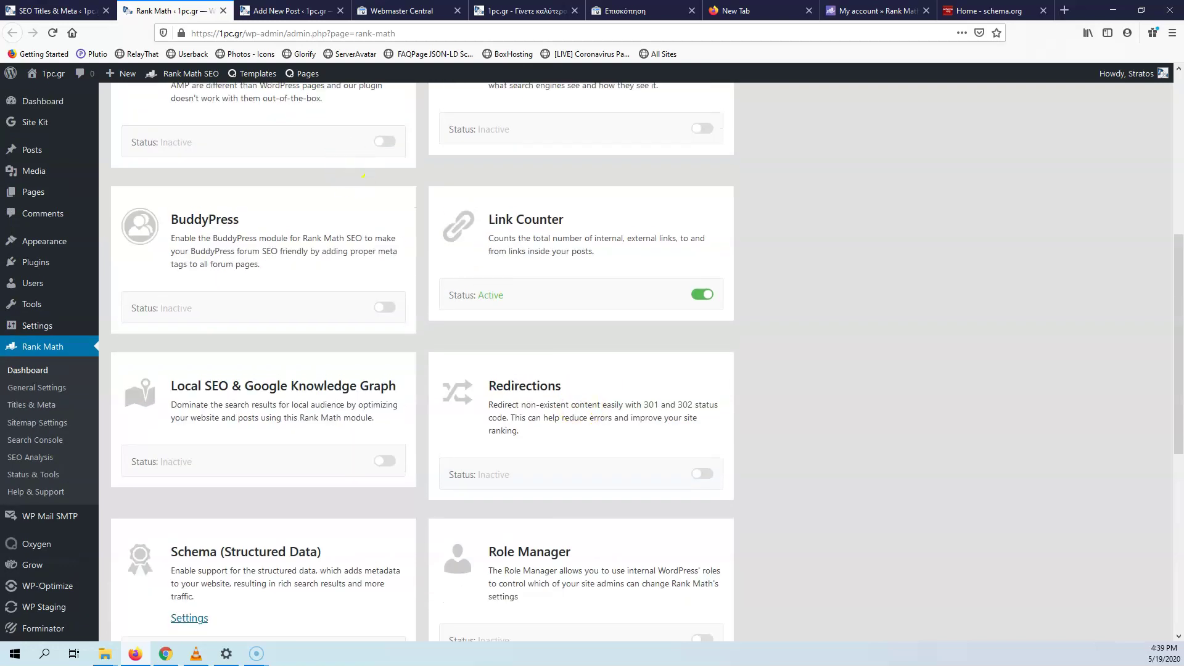
pyautogui.hotkey('ctrl', 'shift', 'Tab')
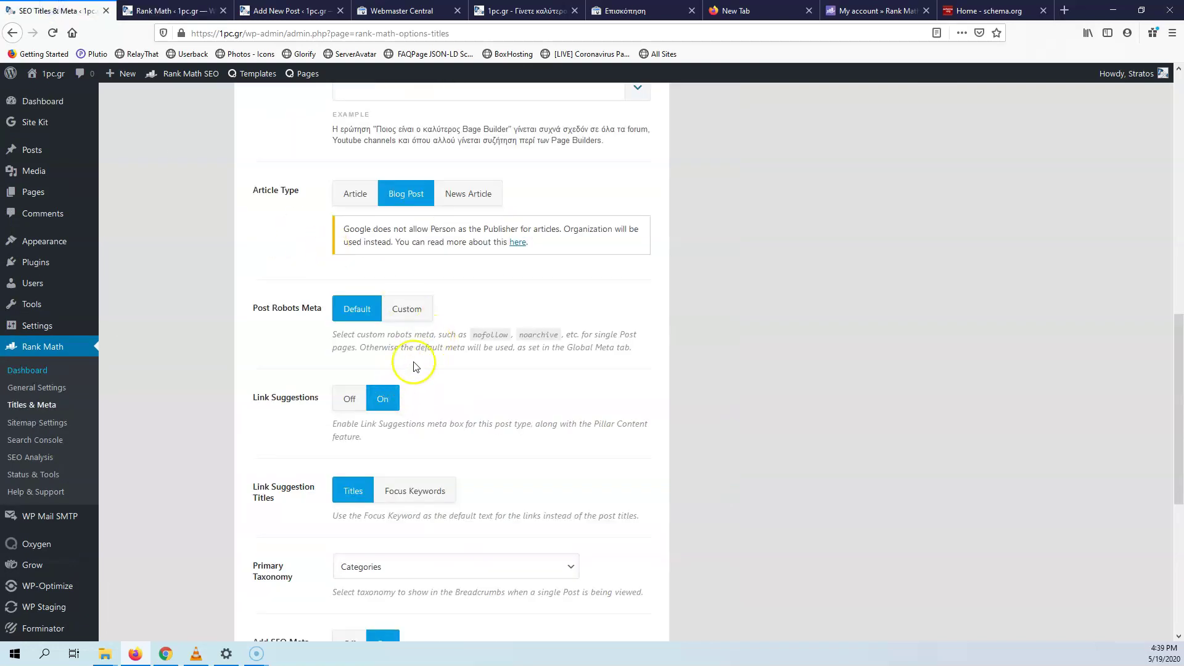
# Step: Review the remaining post settings from Article Type and Post Robots Meta to Custom Fields, examining the Pillar Content note under Link Suggestions
pyautogui.scroll(-1, 424, 344)
pyautogui.scroll(1, 418, 323)
pyautogui.scroll(2, 415, 314)
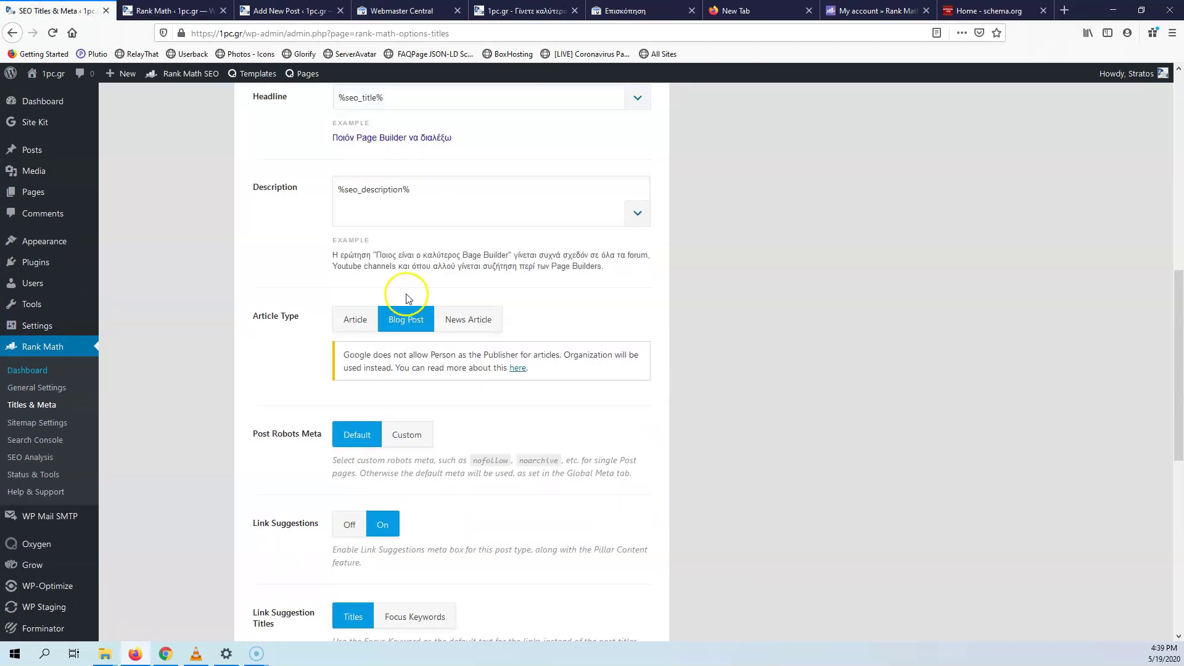
pyautogui.scroll(-3, 298, 402)
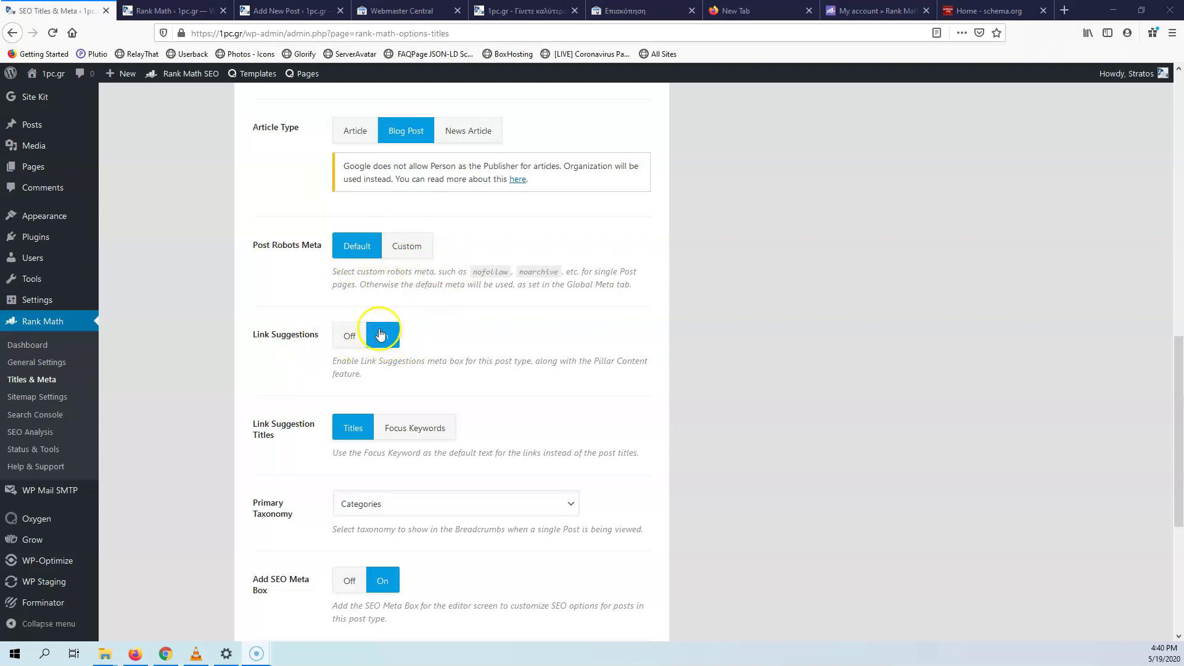
pyautogui.scroll(-2, 426, 335)
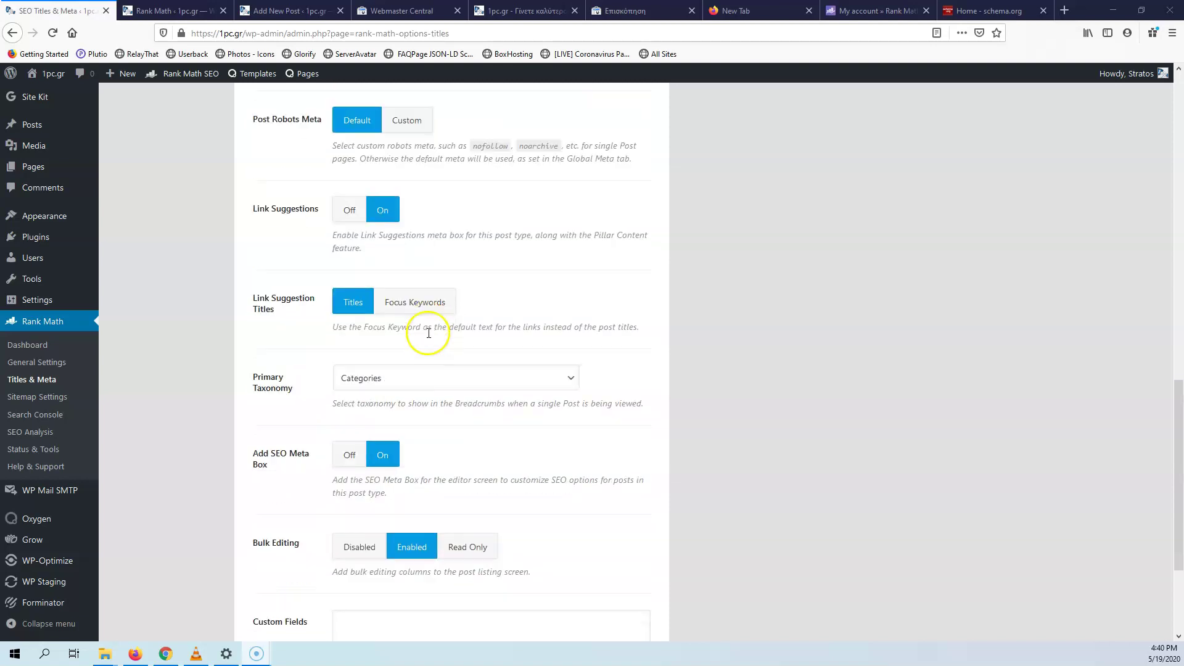
pyautogui.scroll(-1, 428, 333)
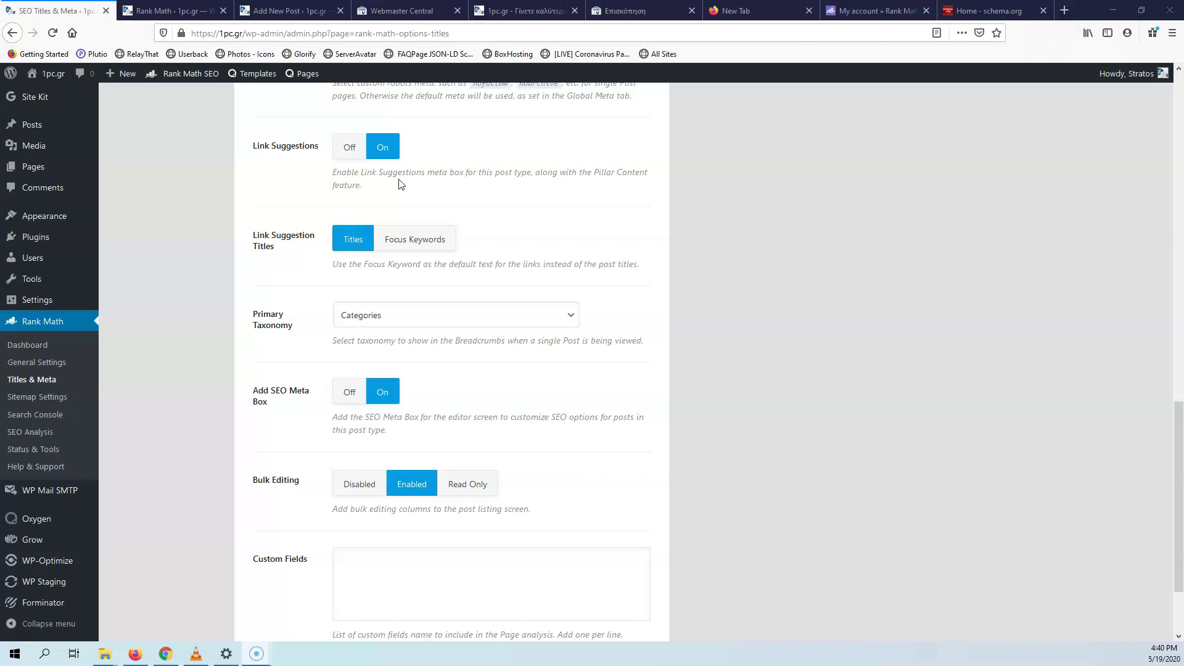
pyautogui.moveTo(594, 172); pyautogui.dragTo(652, 174)
pyautogui.click(625, 173)
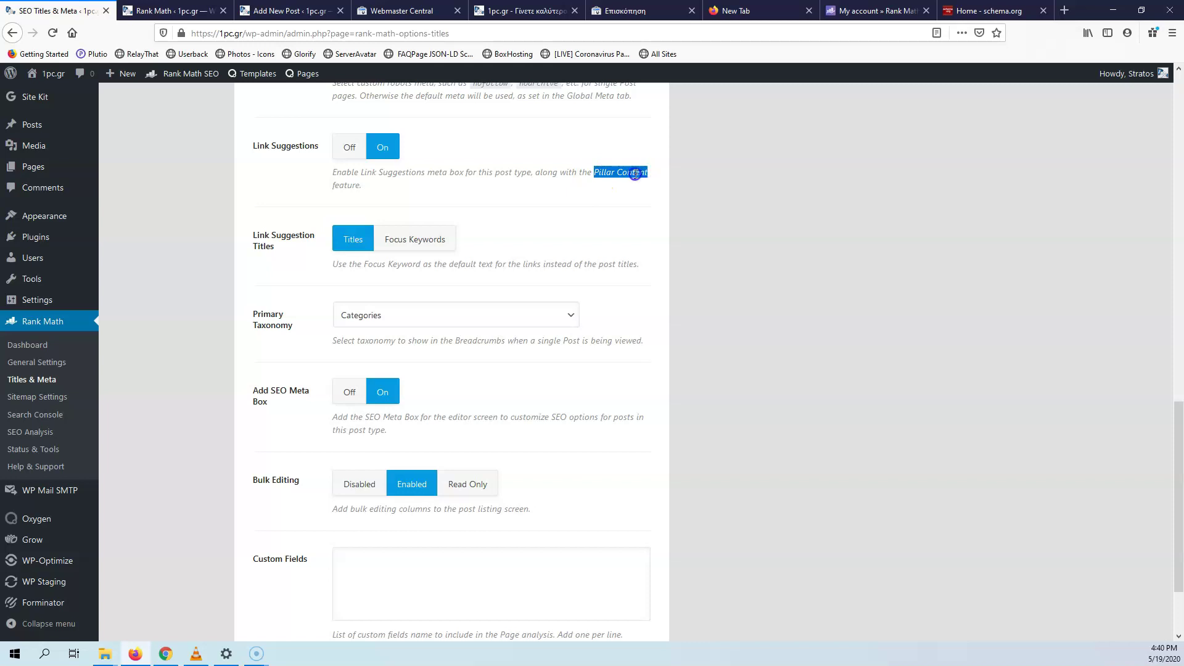
pyautogui.click(596, 171)
pyautogui.scroll(-3, 273, 307)
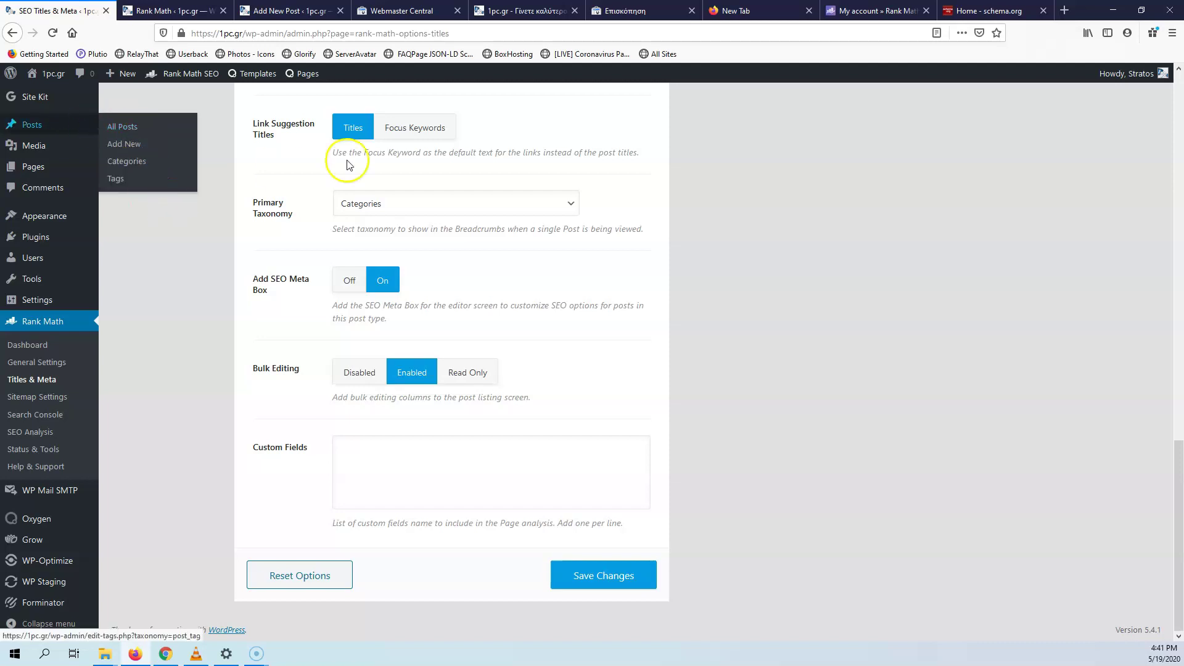
# Step: Check the Primary Taxonomy options for posts, keep Categories, and save the Posts settings
pyautogui.click(415, 210)
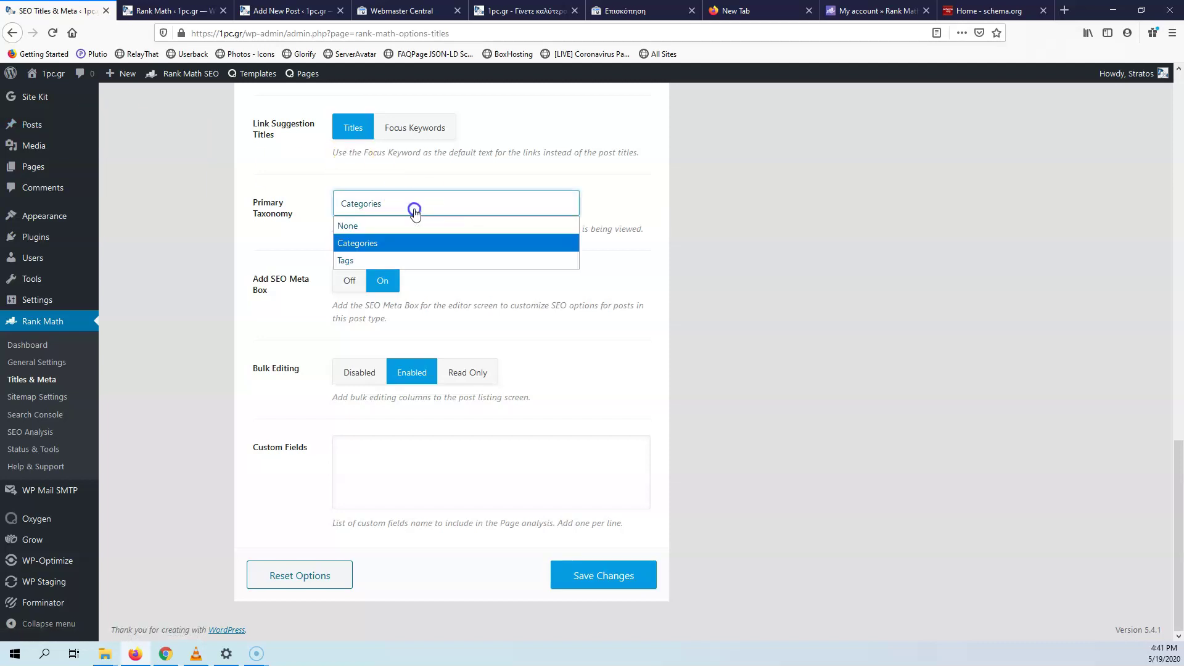
pyautogui.click(179, 216)
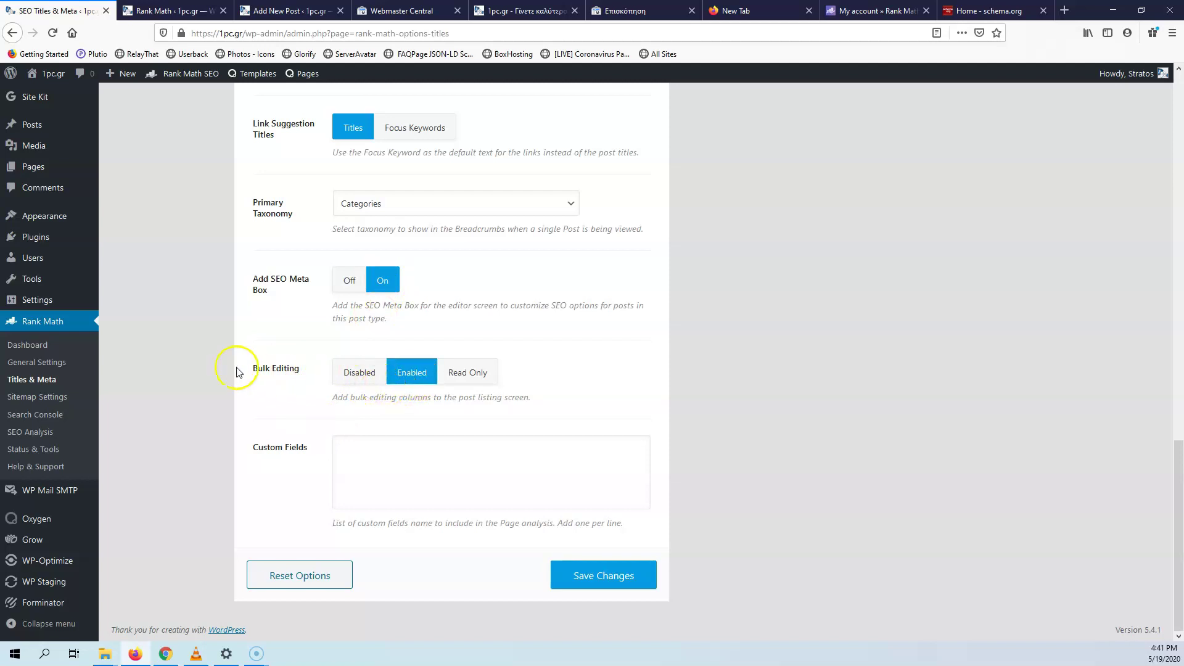
pyautogui.click(596, 578)
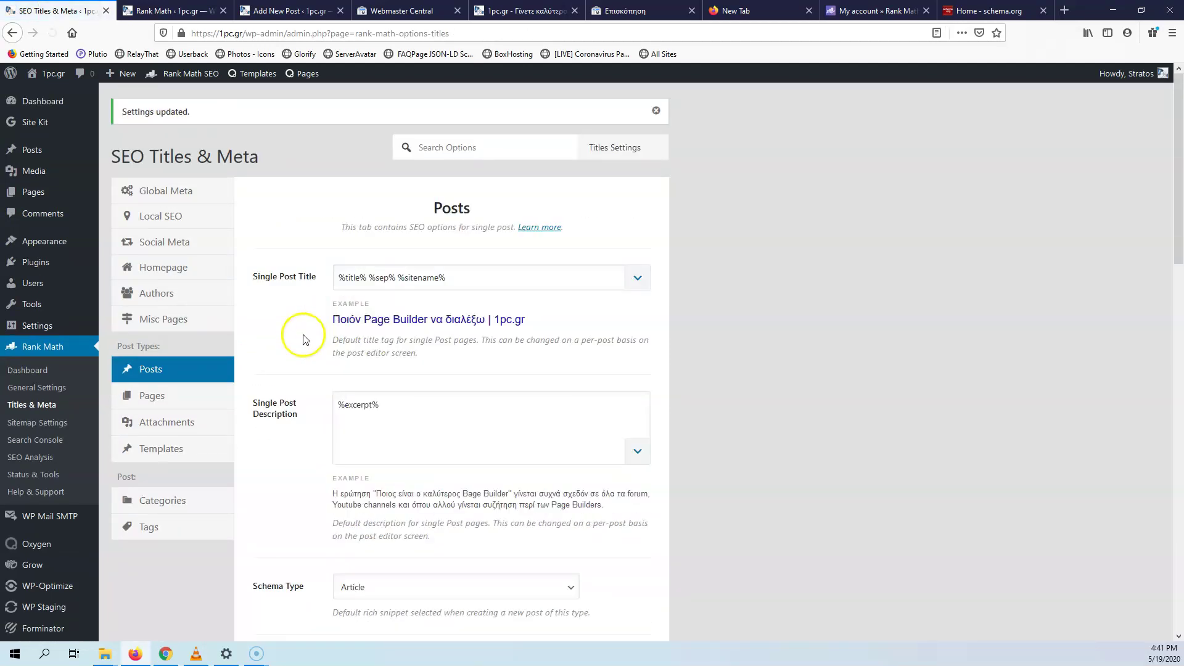
# Step: Review the Pages settings from Single Page Title and Description through Schema Type to Bulk Editing and Custom Fields
pyautogui.click(177, 401)
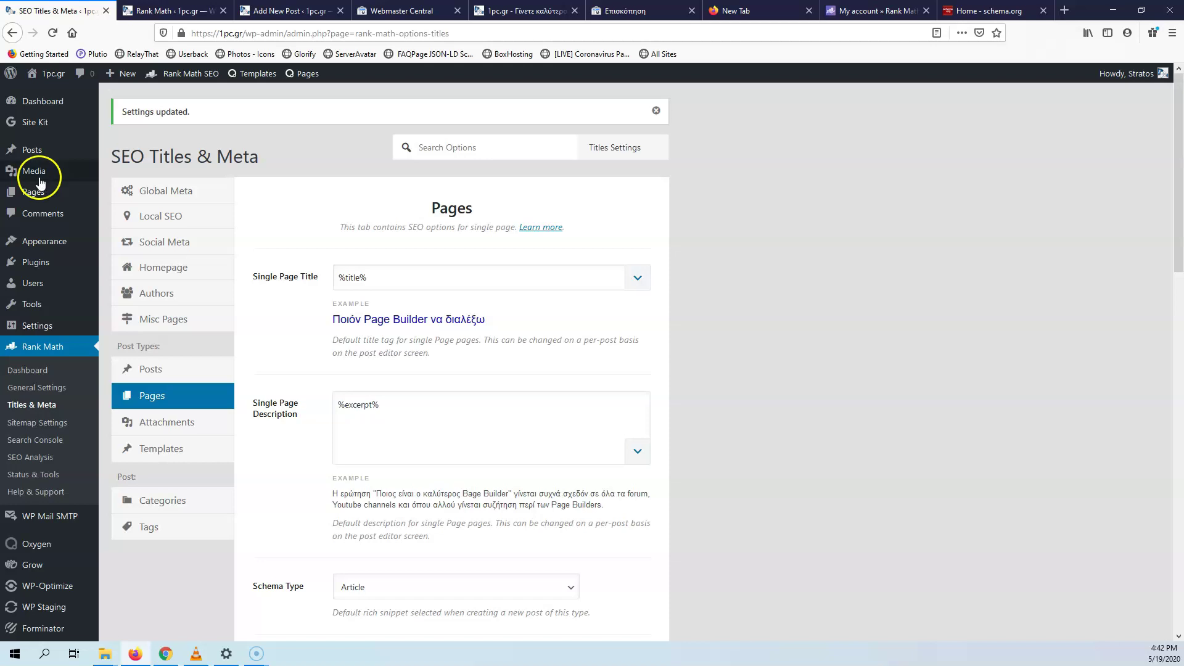
pyautogui.click(334, 286)
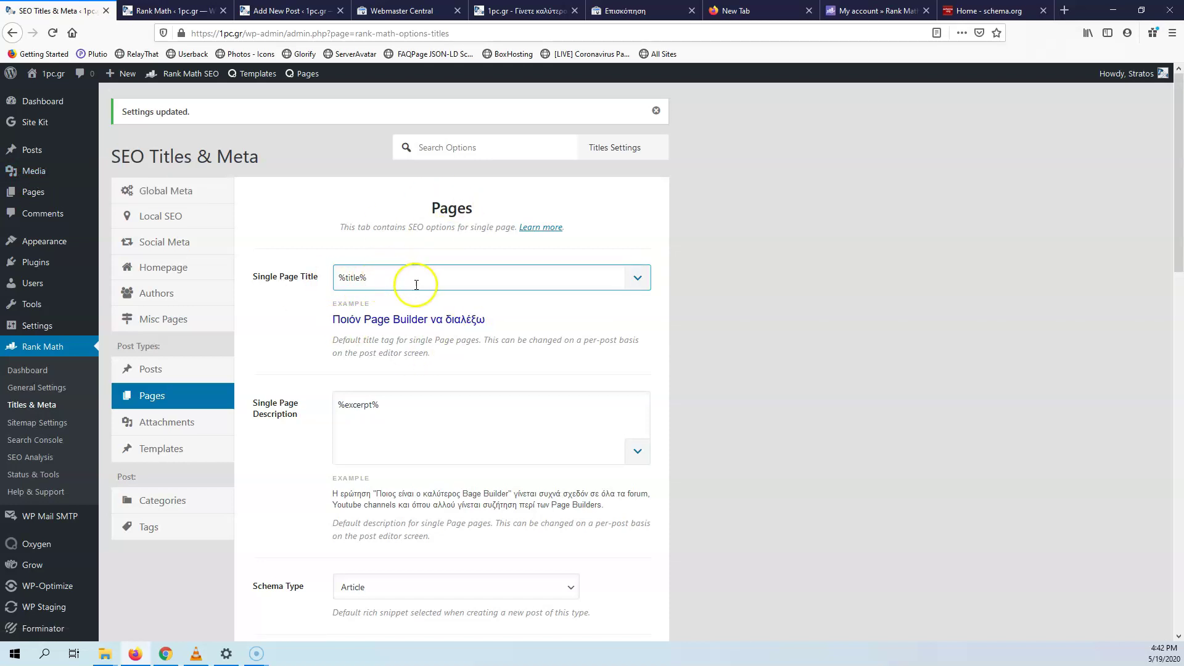
pyautogui.scroll(-5, 416, 278)
pyautogui.click(370, 212)
pyautogui.scroll(-5, 441, 265)
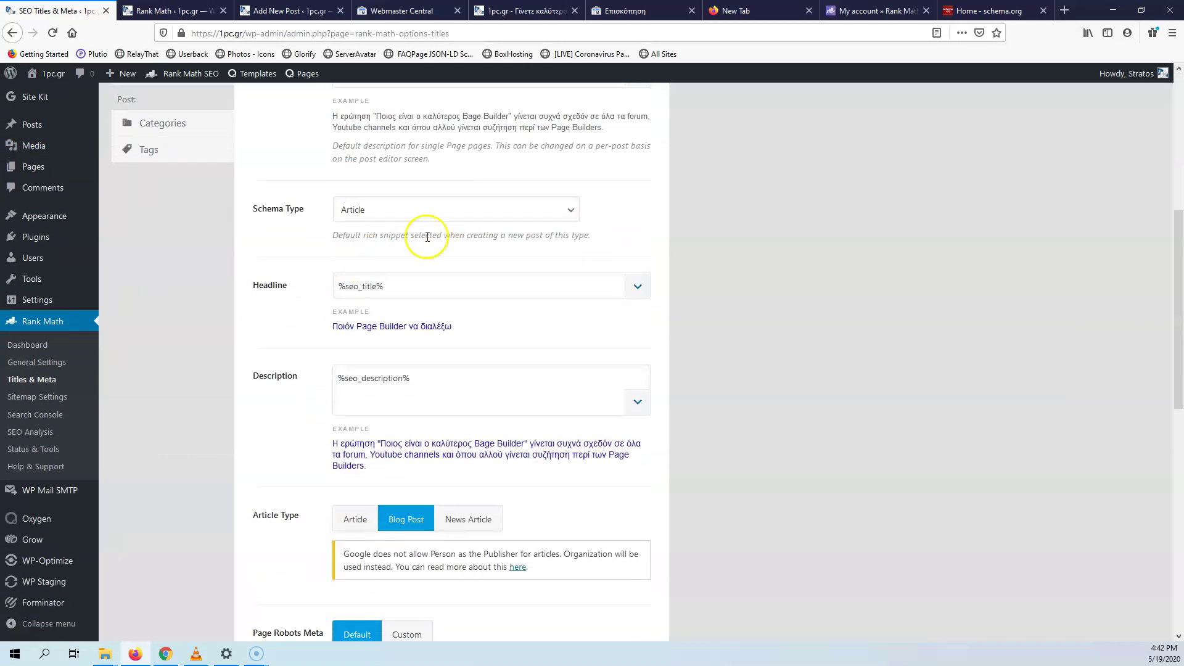
pyautogui.scroll(-15, 454, 405)
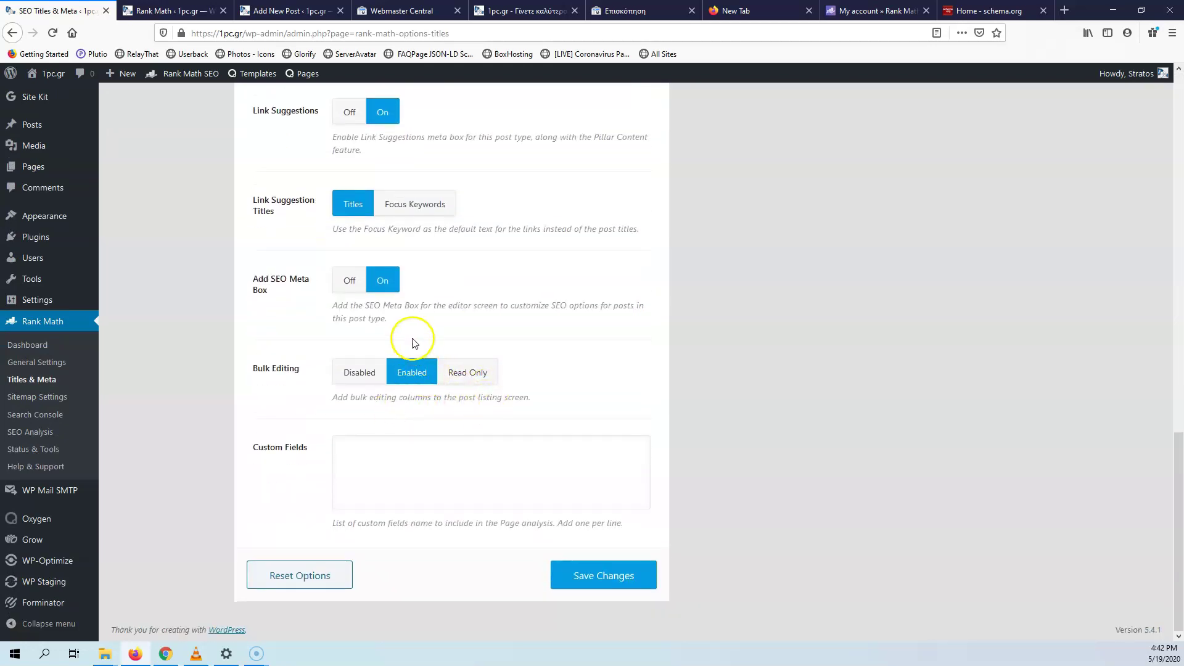
pyautogui.scroll(5, 484, 315)
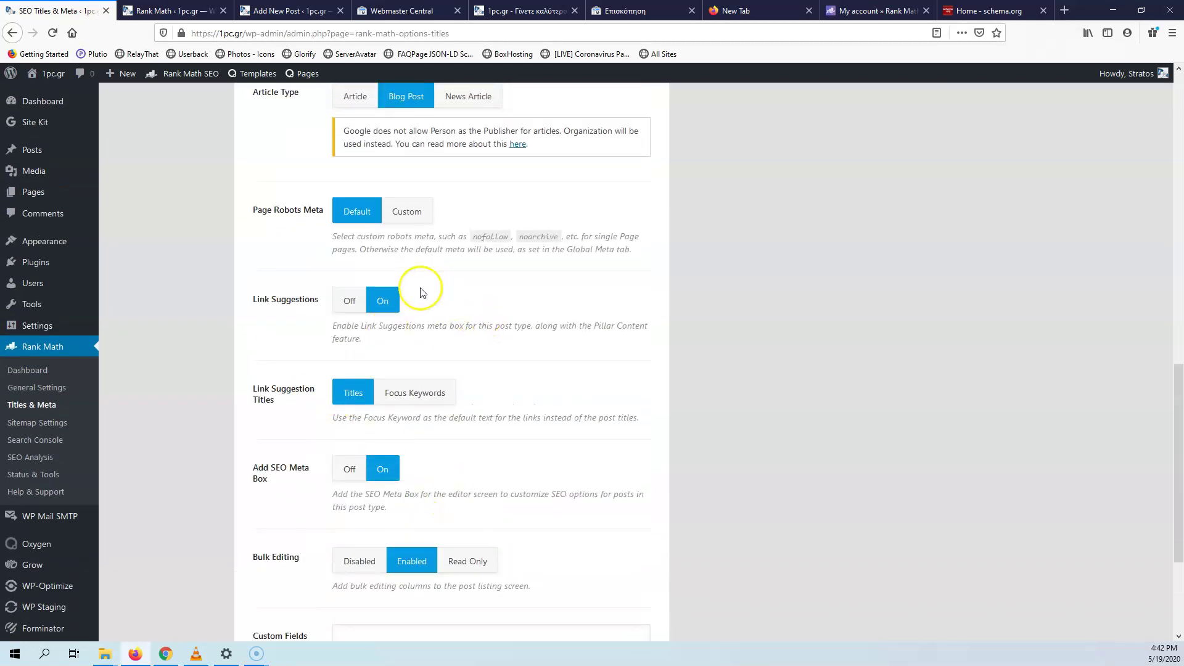
pyautogui.scroll(10, 323, 283)
pyautogui.scroll(10, 323, 306)
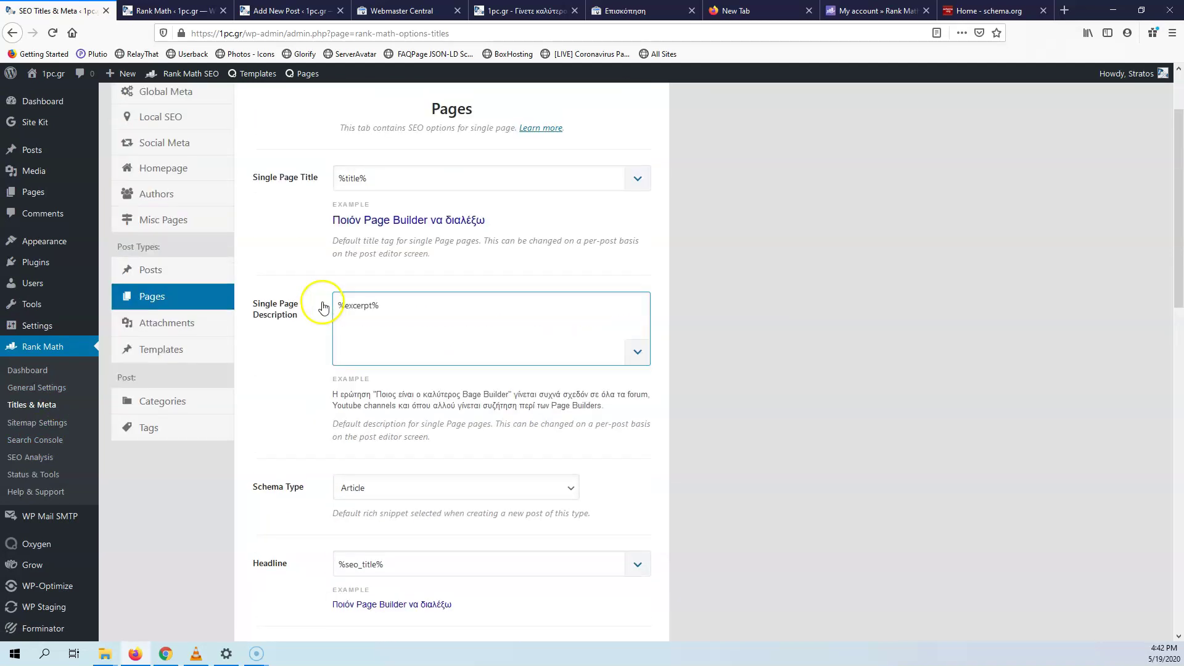
# Step: Review the Attachments settings, including Single Media Title and Description, Schema Type, Media Robots Meta and Bulk Editing
pyautogui.click(162, 378)
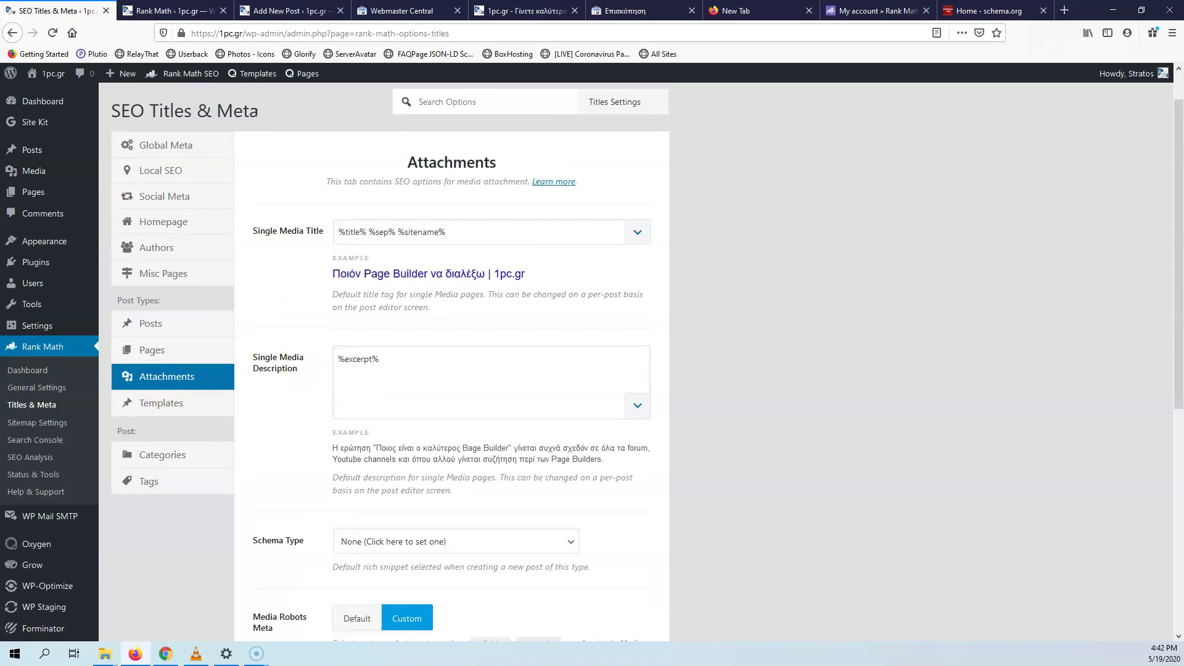
pyautogui.click(339, 362)
pyautogui.scroll(-5, 382, 367)
pyautogui.scroll(-3, 381, 367)
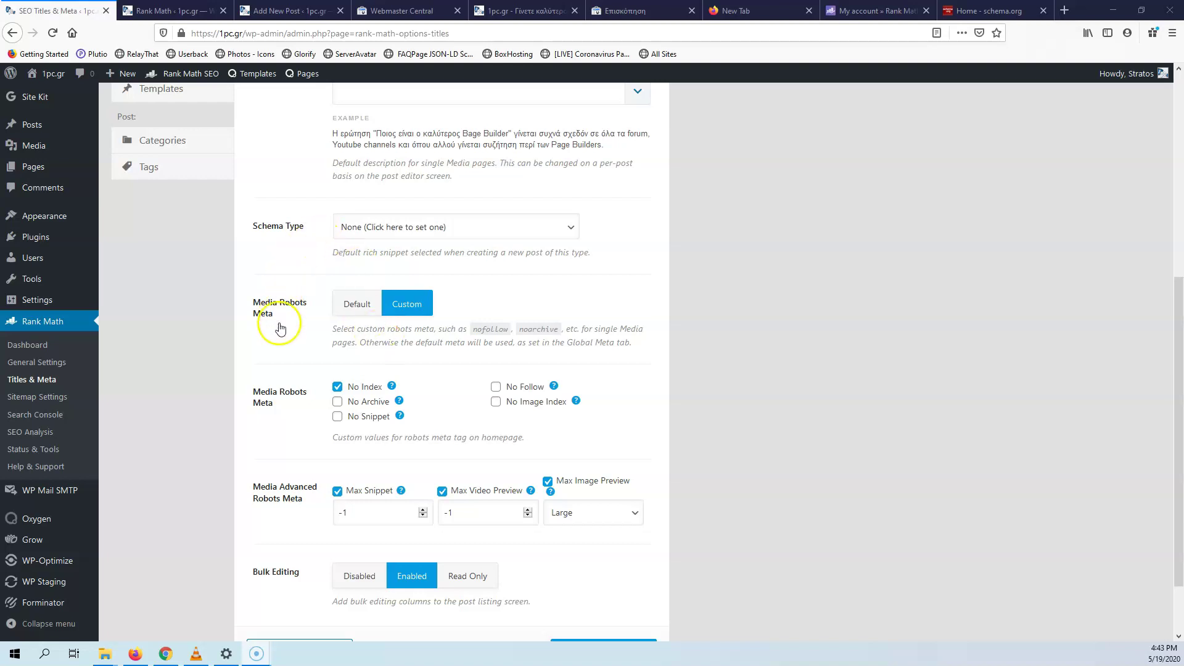
pyautogui.scroll(4, 276, 365)
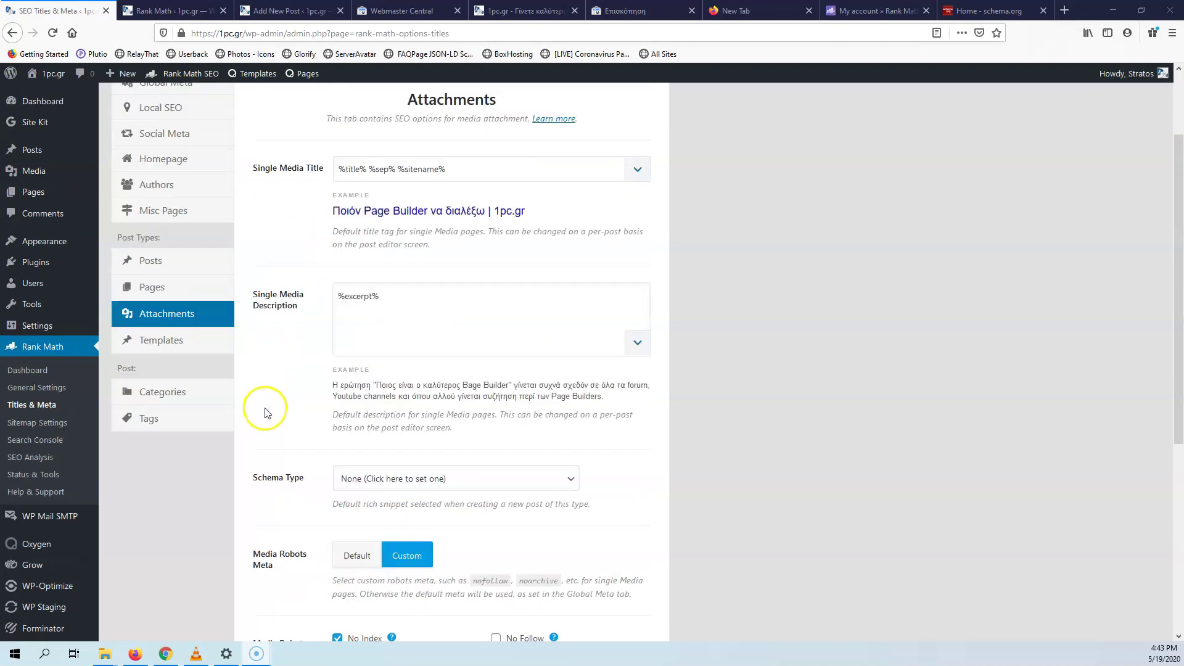
pyautogui.scroll(-4, 267, 412)
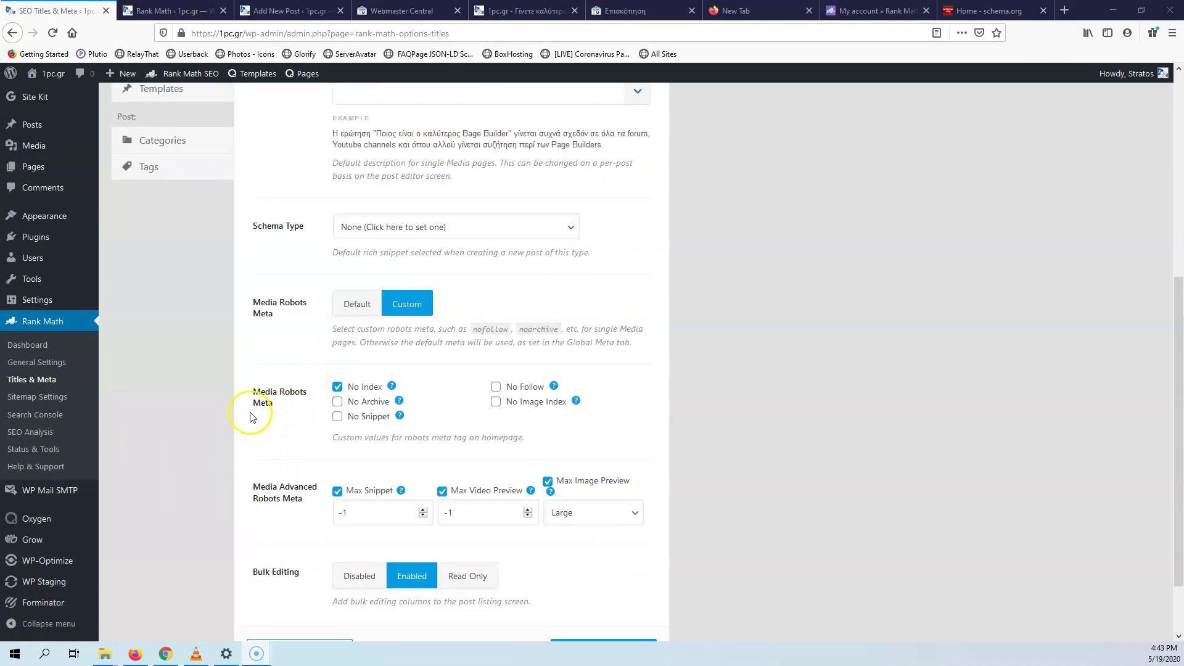
pyautogui.scroll(5, 227, 386)
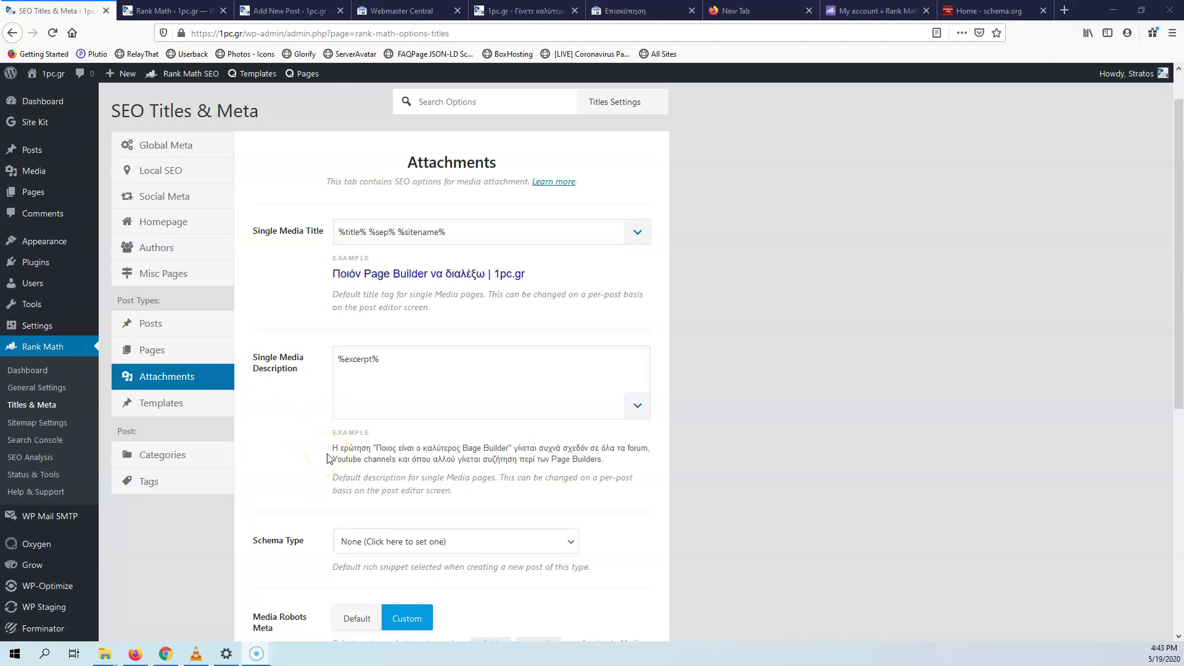
pyautogui.scroll(-4, 329, 457)
pyautogui.scroll(4, 317, 440)
# Step: Review the Templates post type settings from Single Template Title to Template Robots Meta and Link Suggestions
pyautogui.click(173, 402)
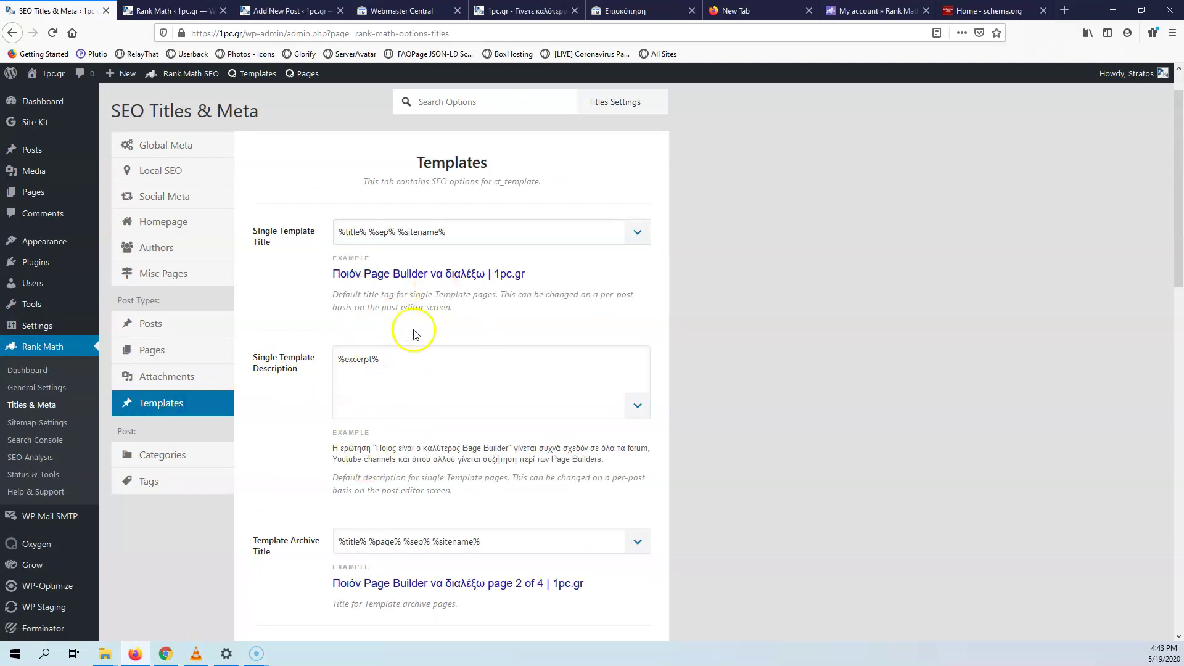
pyautogui.scroll(-7, 412, 394)
pyautogui.scroll(-1, 410, 447)
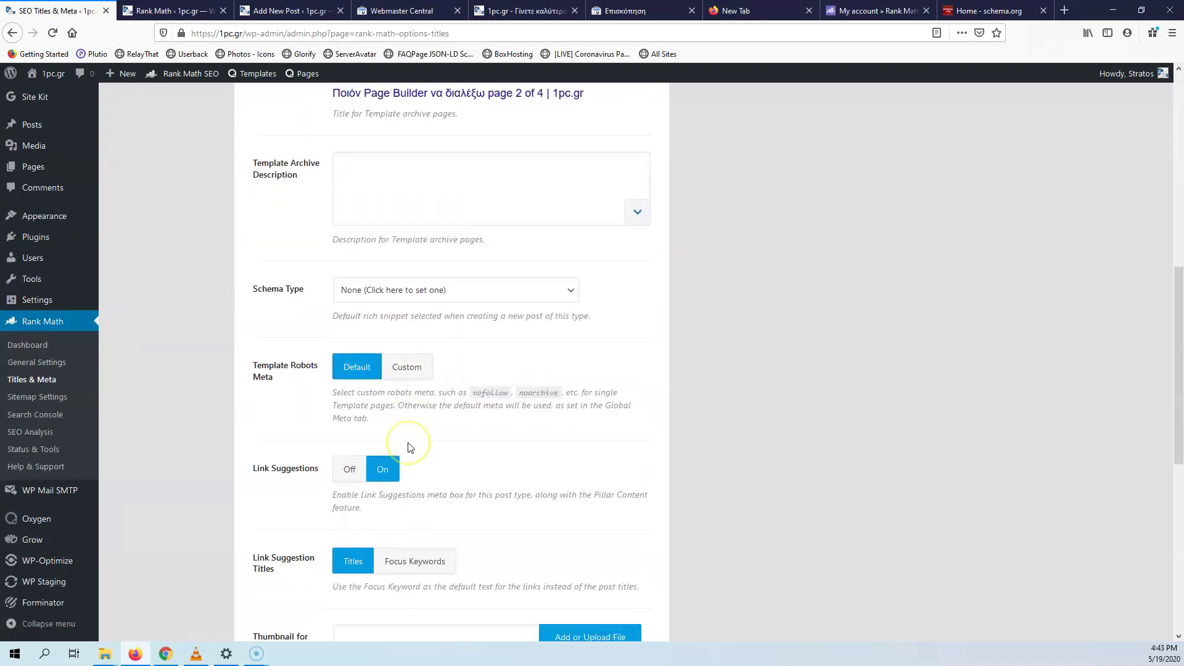
pyautogui.scroll(-1, 410, 447)
pyautogui.click(393, 464)
pyautogui.scroll(7, 387, 476)
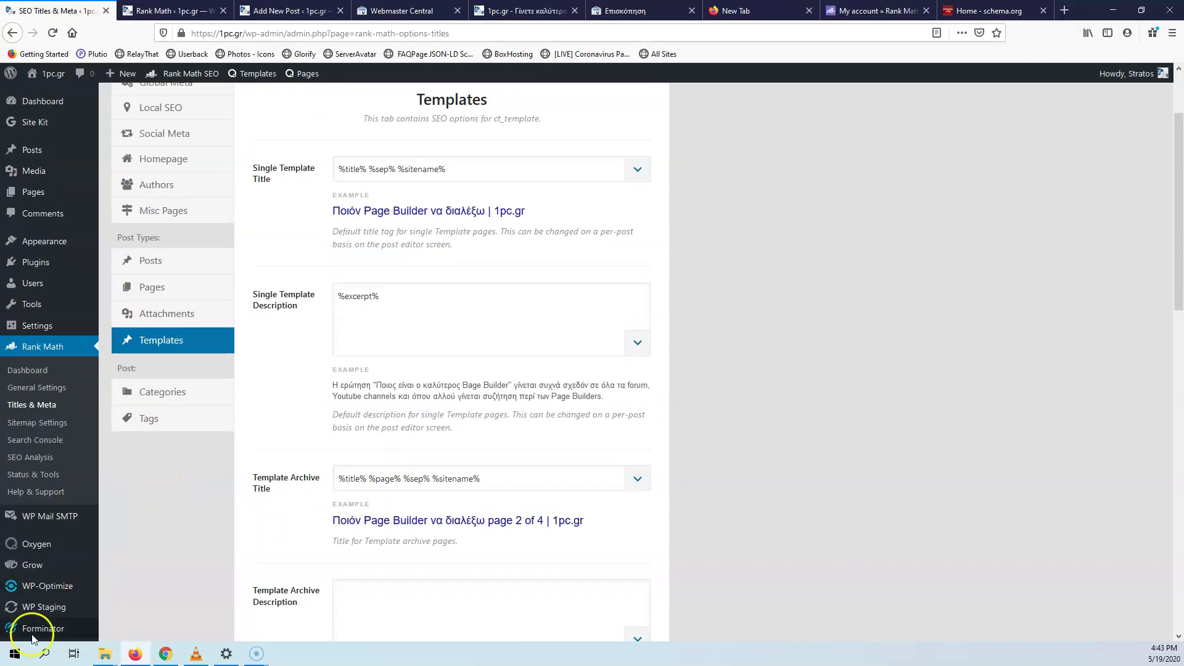
# Step: Compare the Categories and Tags archive settings, examining the Robots Meta options for tag archives
pyautogui.click(187, 395)
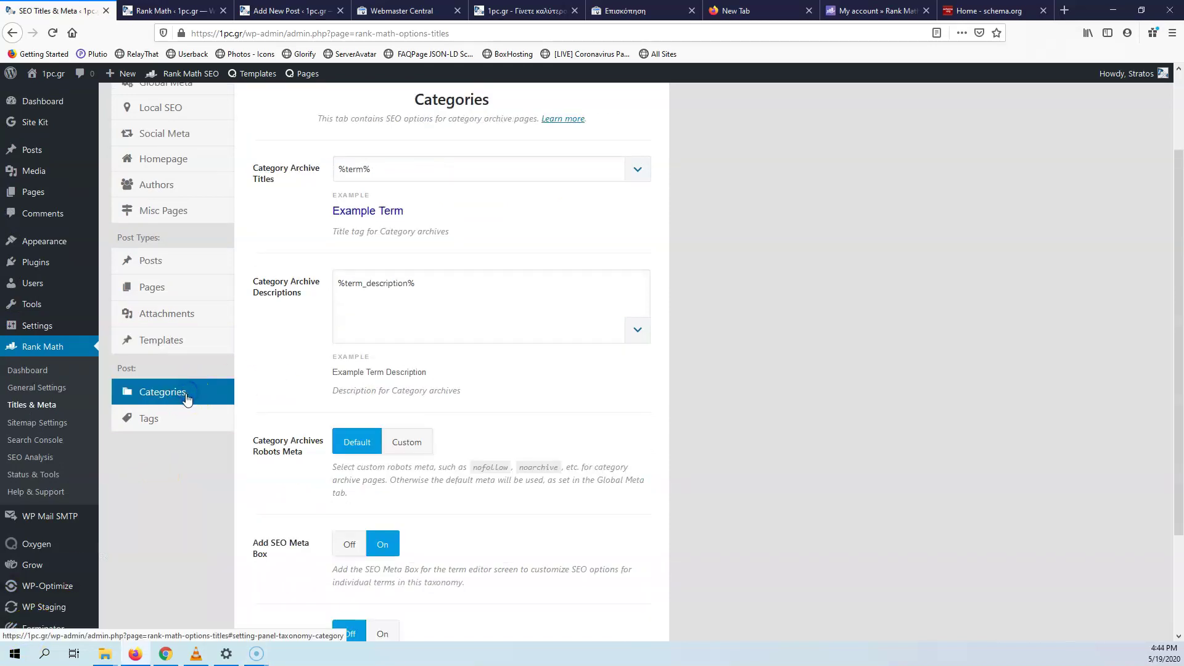
pyautogui.click(178, 424)
pyautogui.click(180, 397)
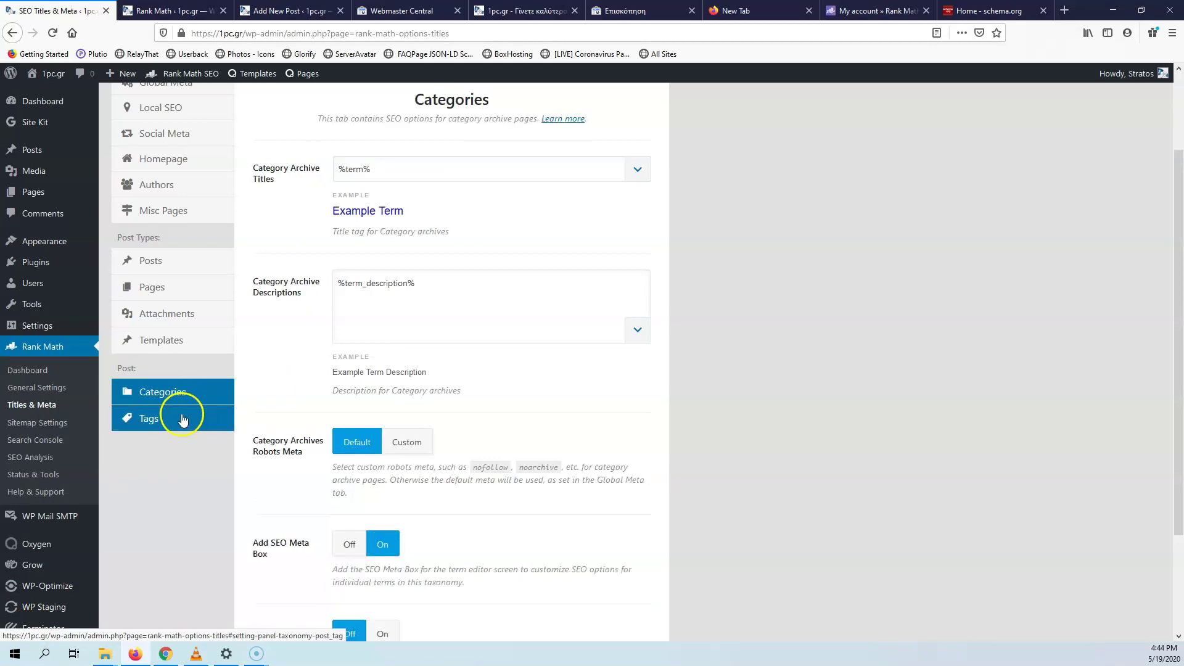
pyautogui.click(179, 419)
pyautogui.click(188, 436)
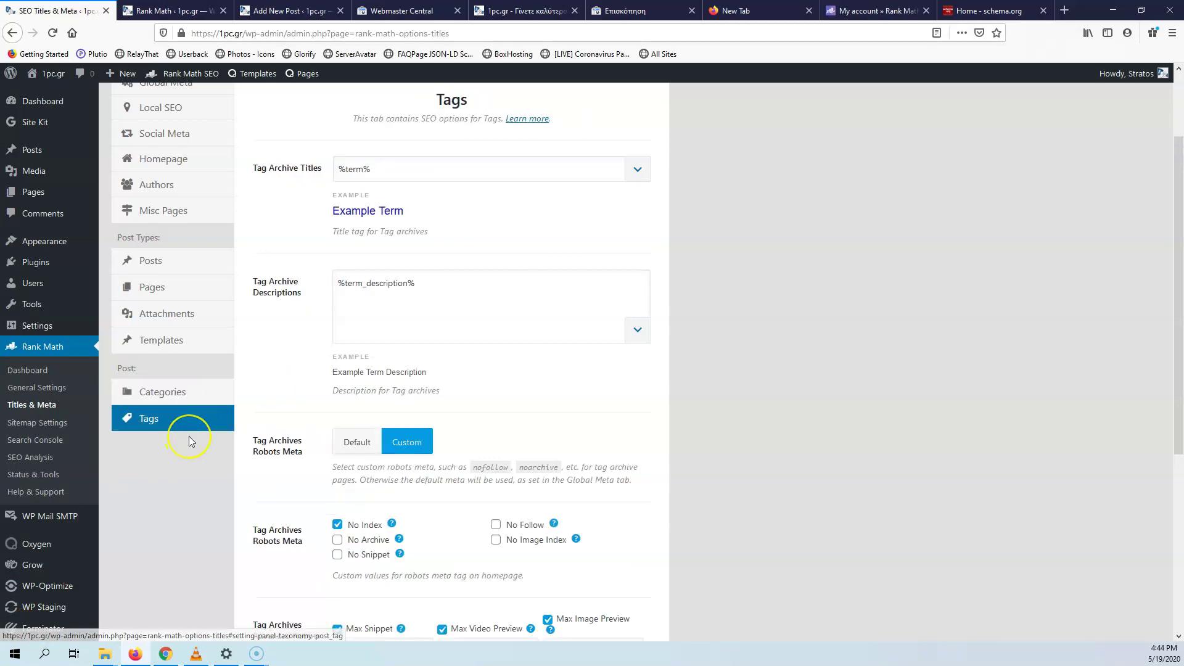
pyautogui.click(160, 434)
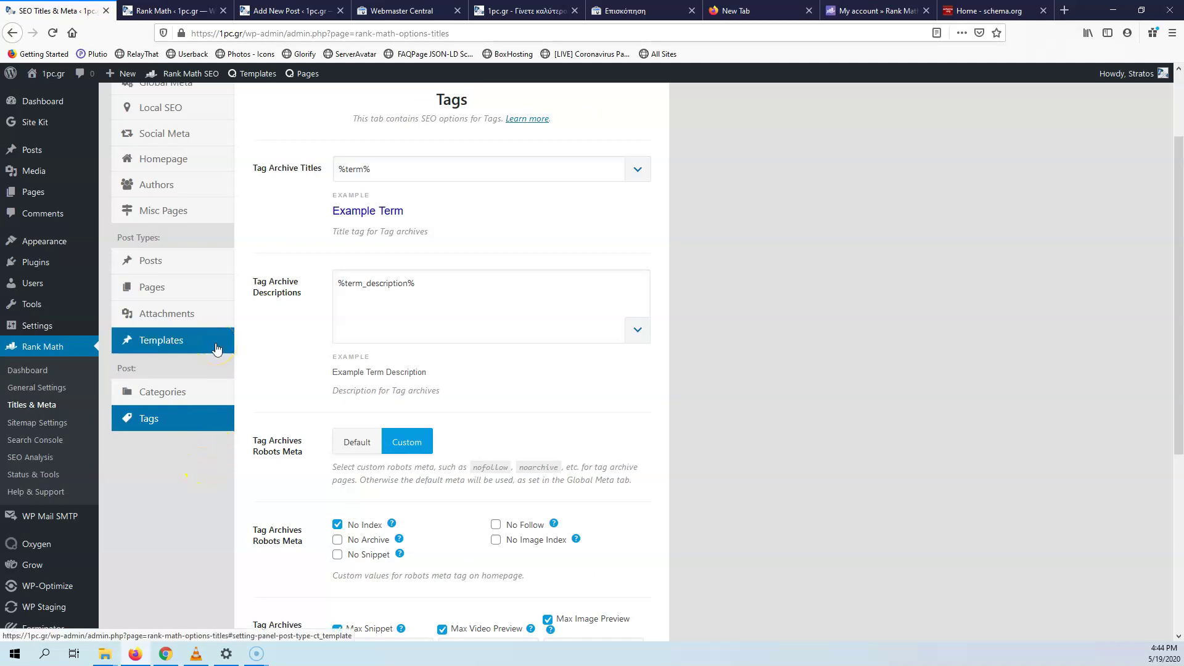
pyautogui.click(130, 434)
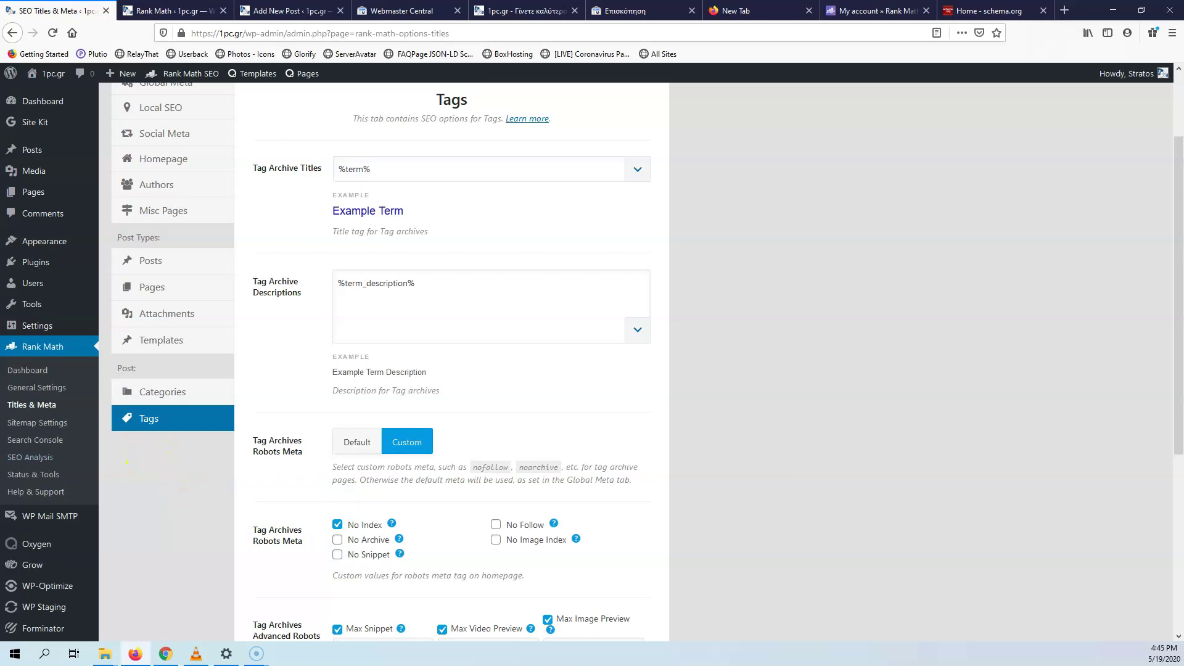
pyautogui.scroll(-3, 304, 457)
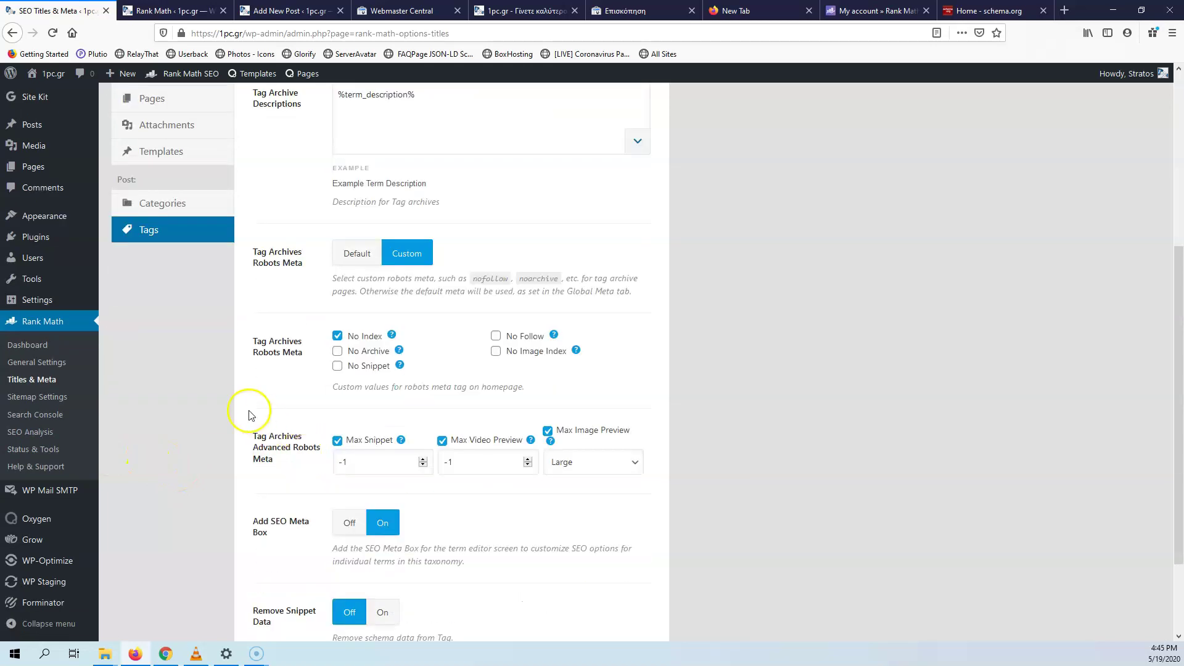
pyautogui.scroll(5, 246, 410)
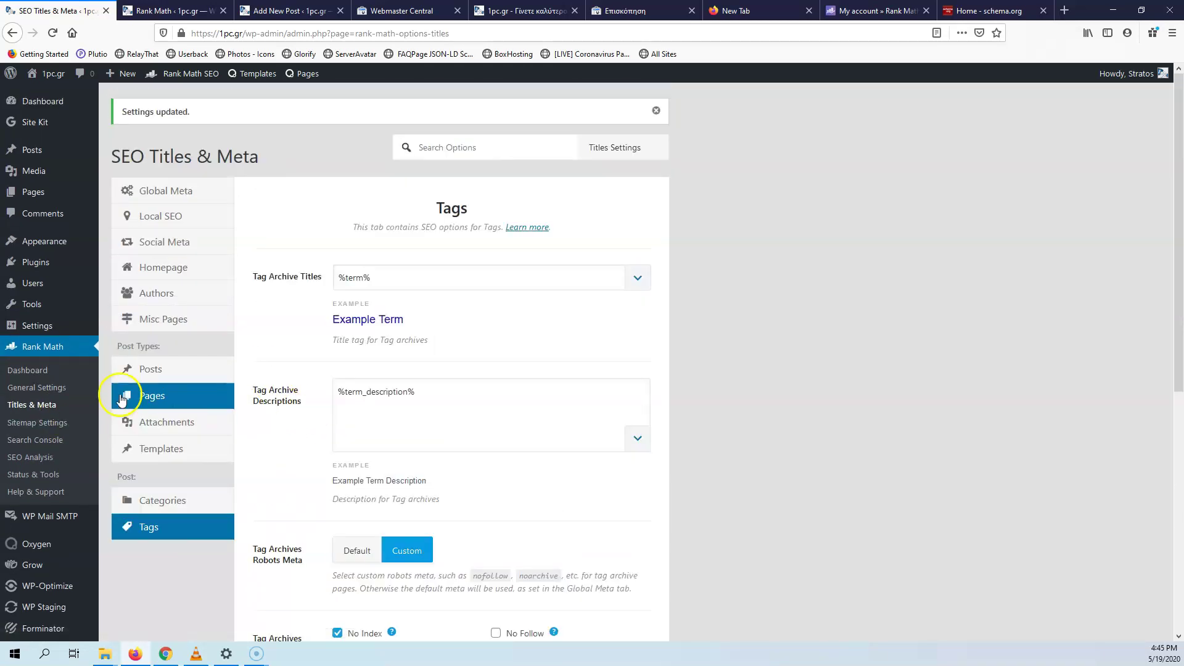
# Step: Open the Sitemap Settings, examine the NGINX note, then view the site's sitemap index and its post sitemap
pyautogui.click(38, 425)
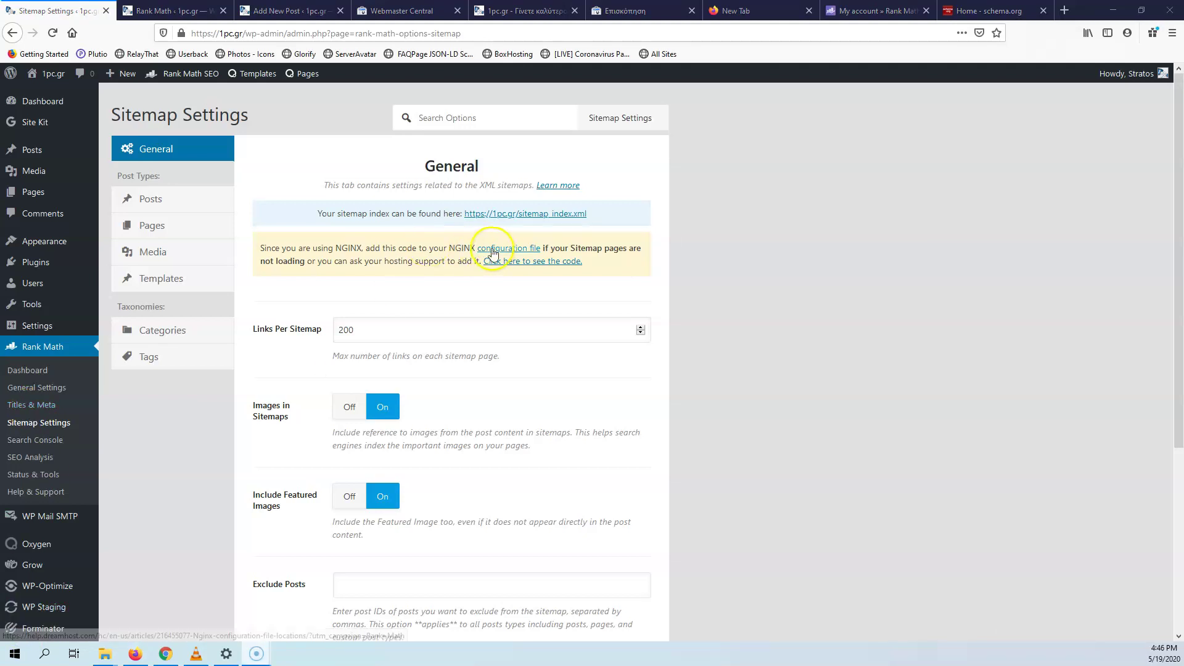
pyautogui.moveTo(449, 248); pyautogui.dragTo(461, 248)
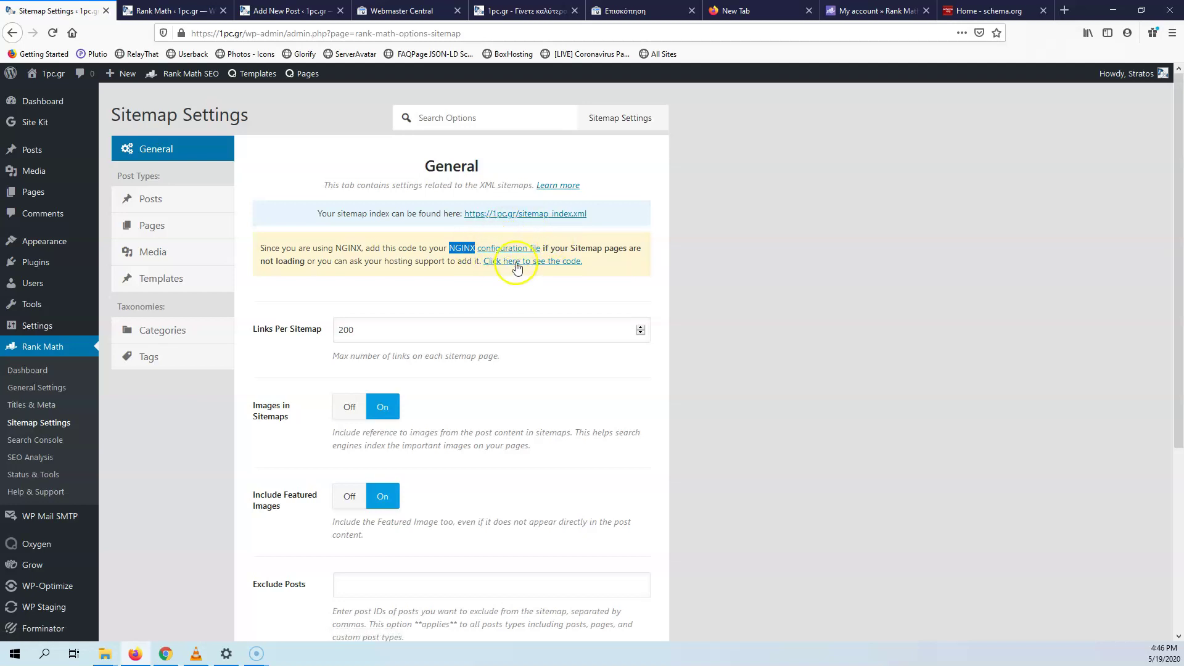
pyautogui.click(531, 218)
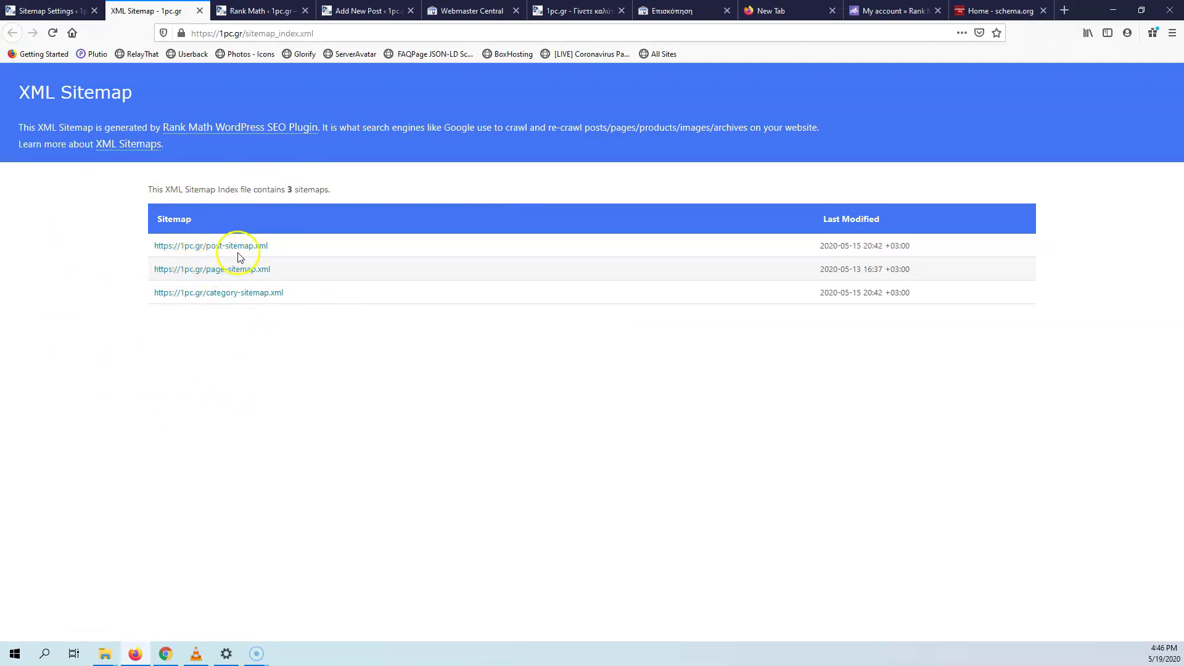
pyautogui.click(207, 245)
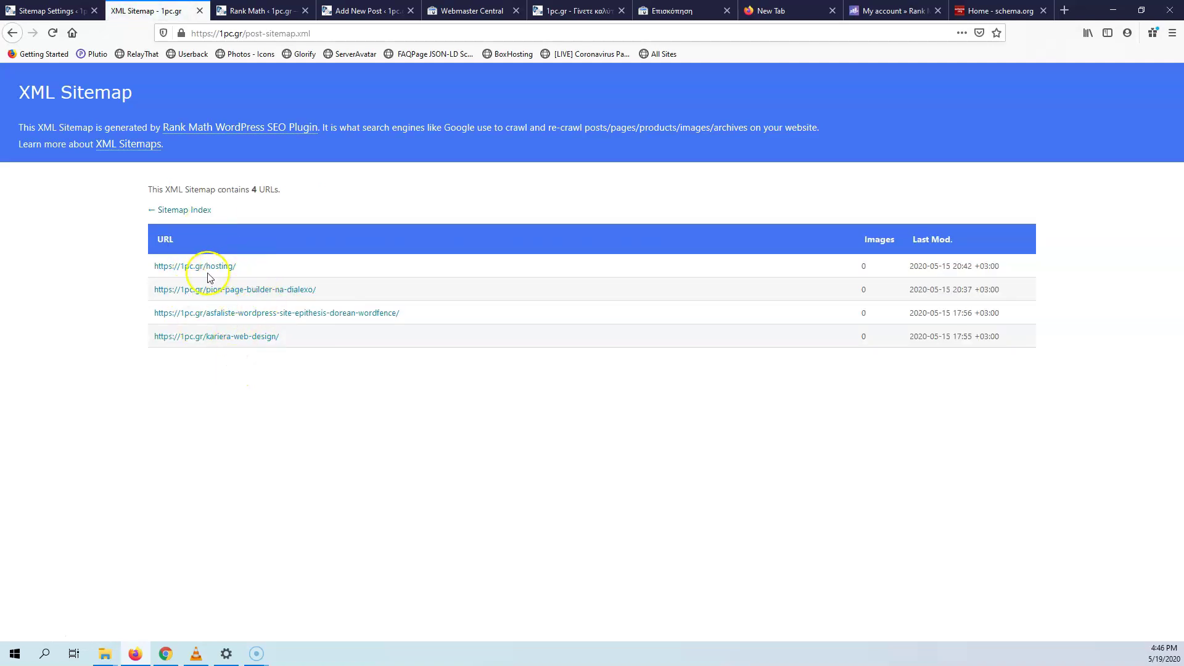
pyautogui.click(13, 33)
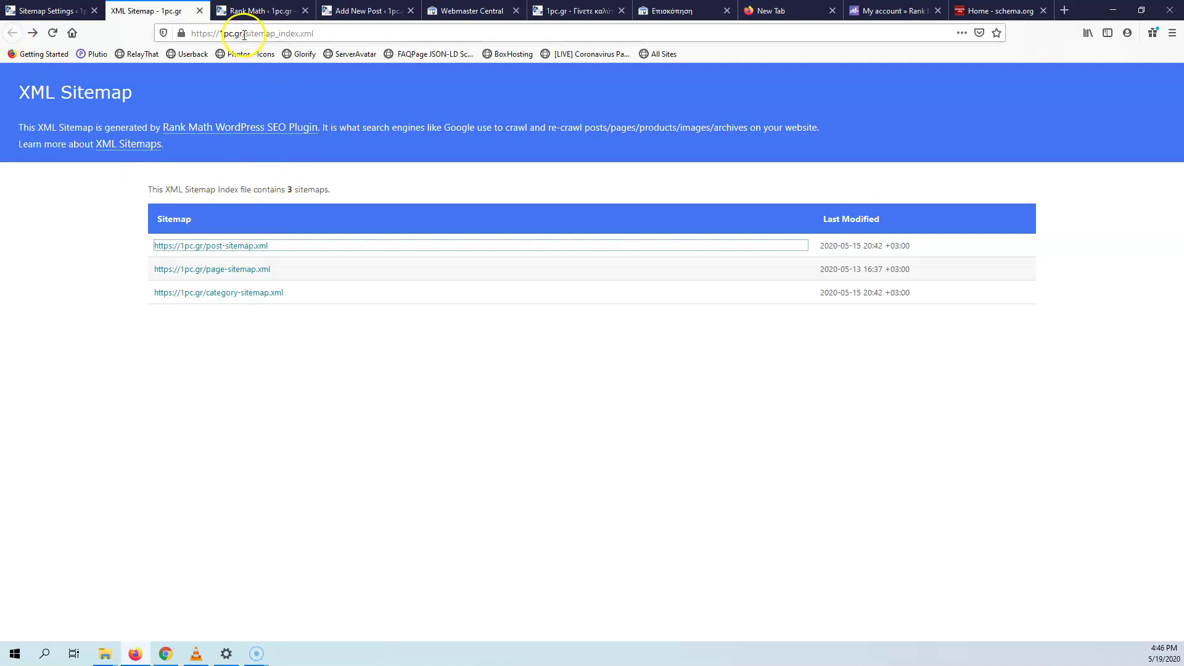
# Step: Copy the sitemap_index.xml part of the sitemap's web address
pyautogui.moveTo(317, 32); pyautogui.dragTo(302, 33)
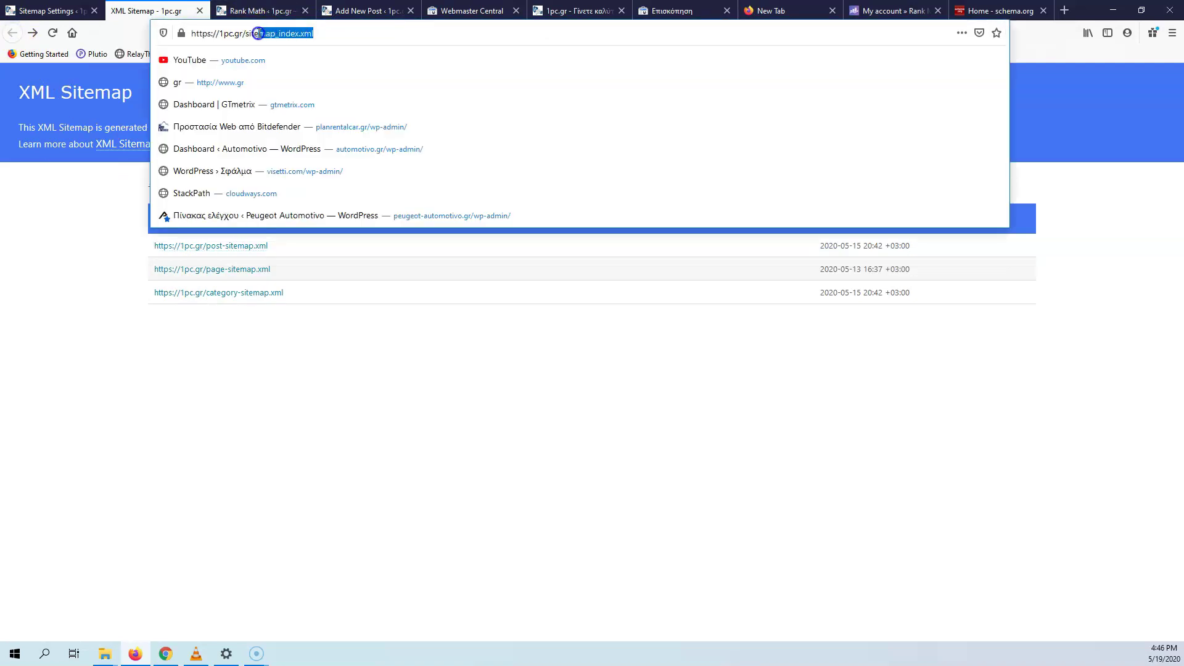
pyautogui.moveTo(254, 35); pyautogui.dragTo(273, 35)
pyautogui.rightClick(284, 35)
pyautogui.click(311, 72)
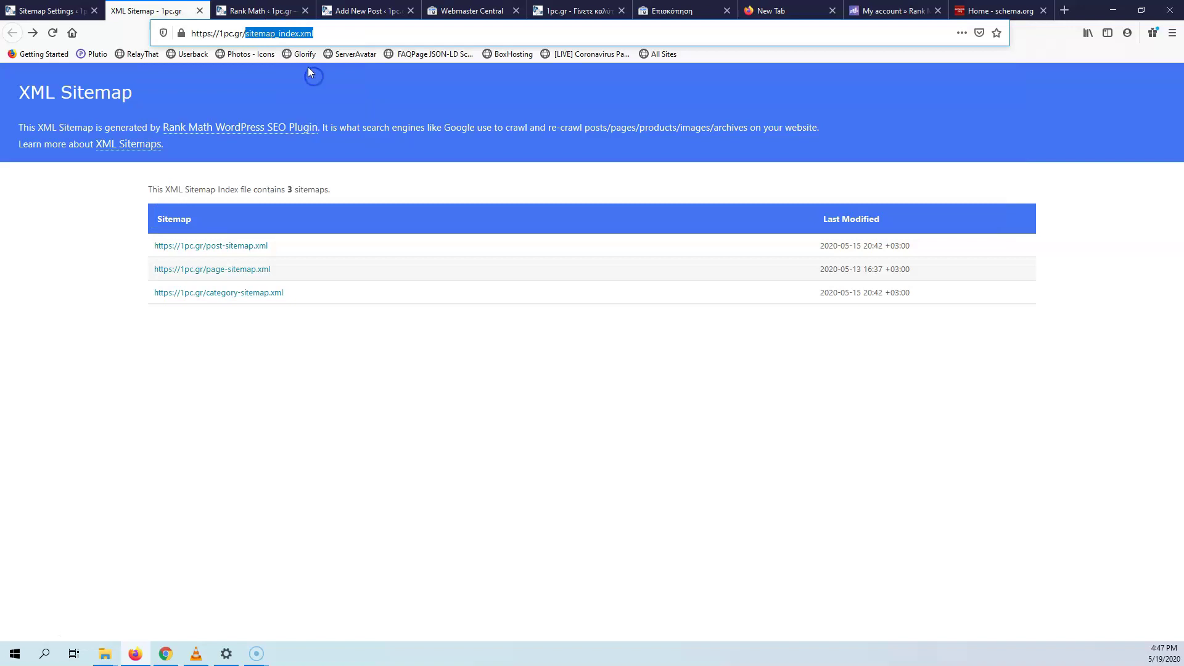
# Step: Search the web for "search console" and enter Google Search Console through its landing page
pyautogui.click(467, 12)
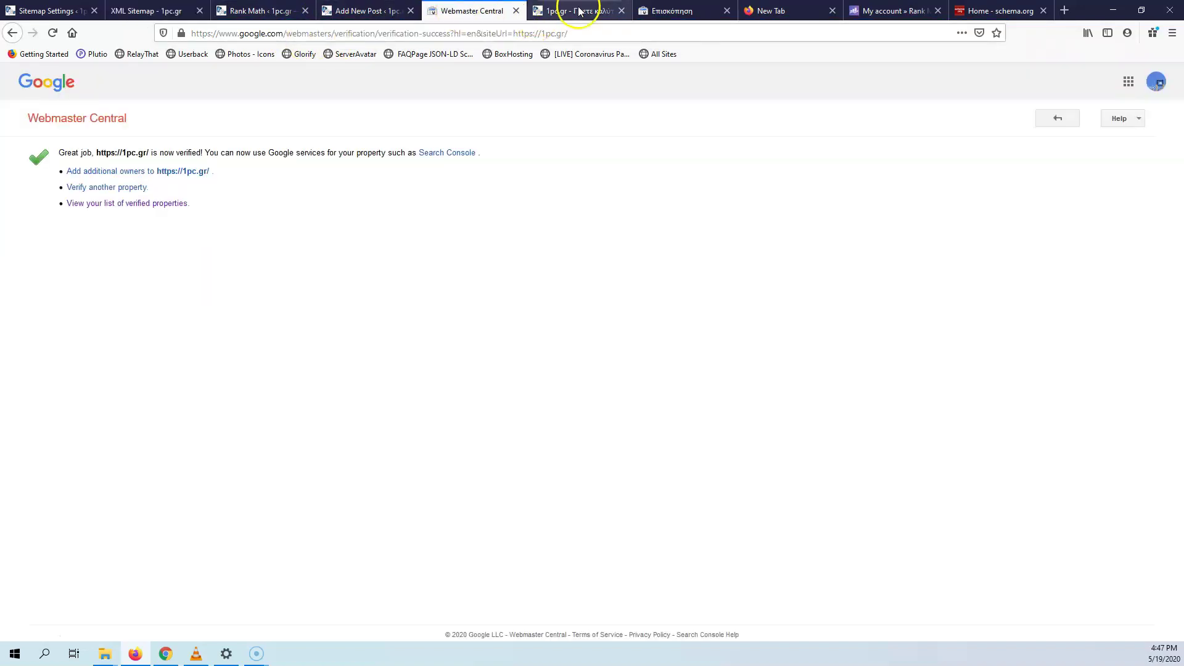
pyautogui.click(663, 17)
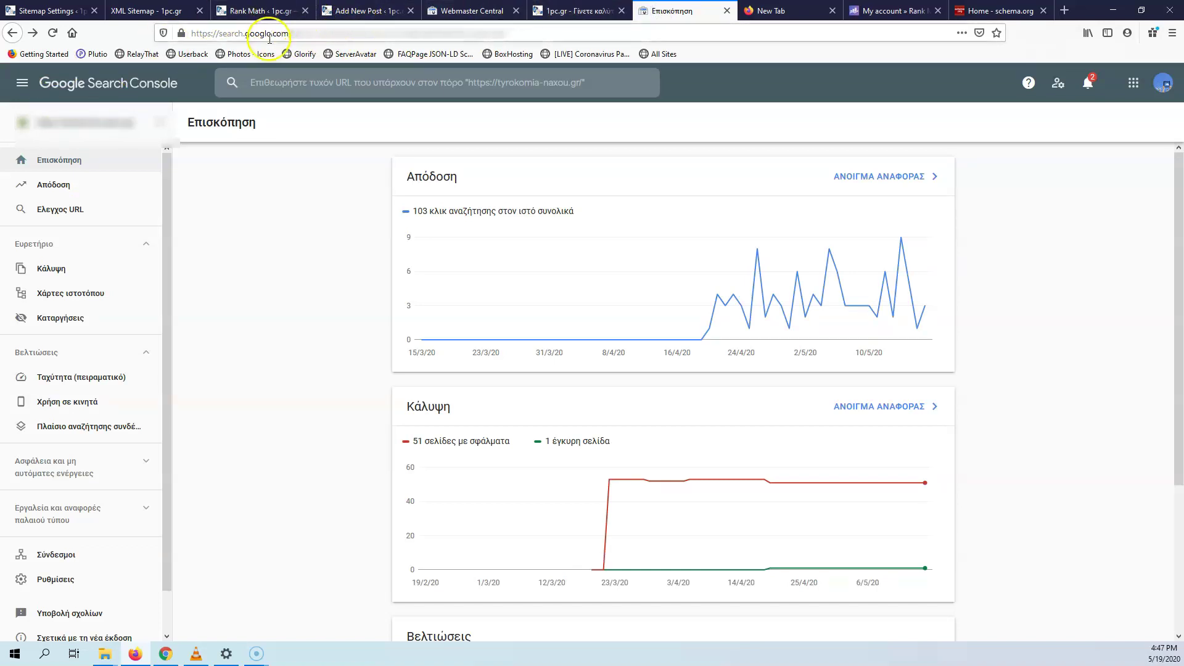
pyautogui.click(365, 32)
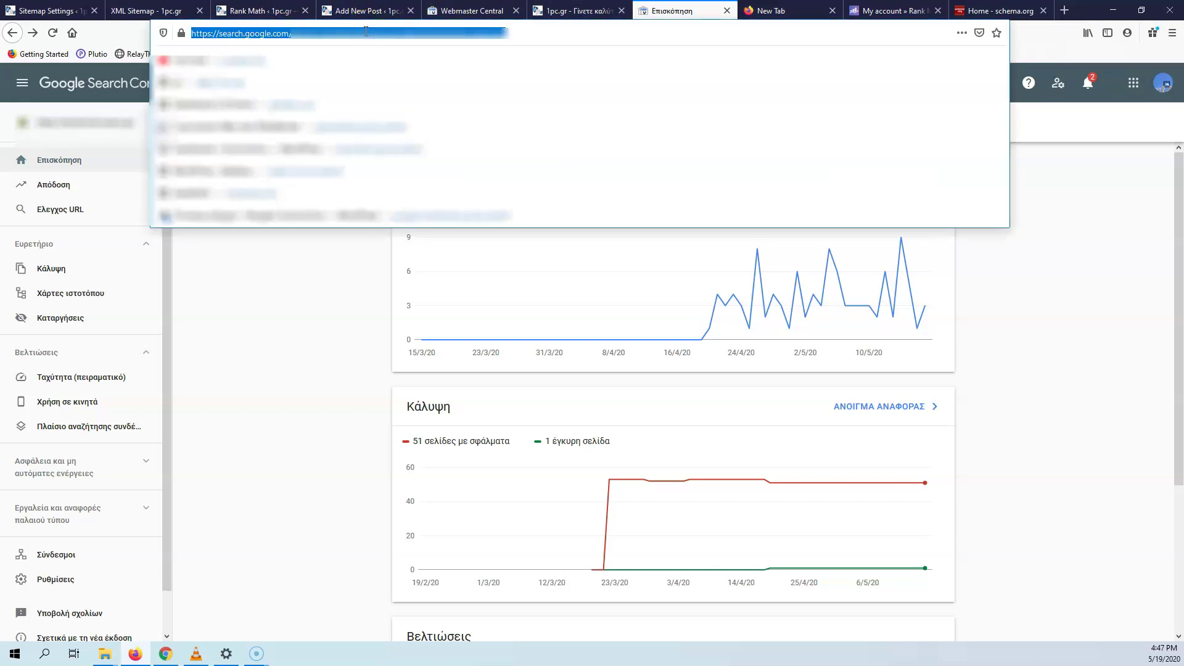
pyautogui.write('search')
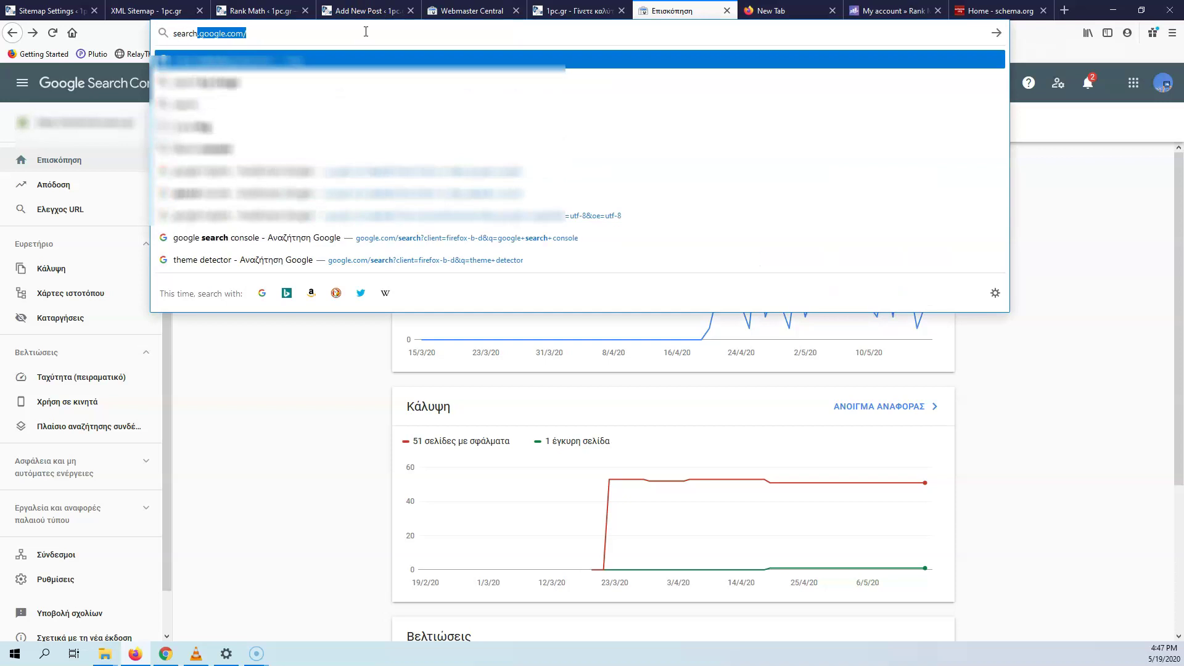
pyautogui.write(' con')
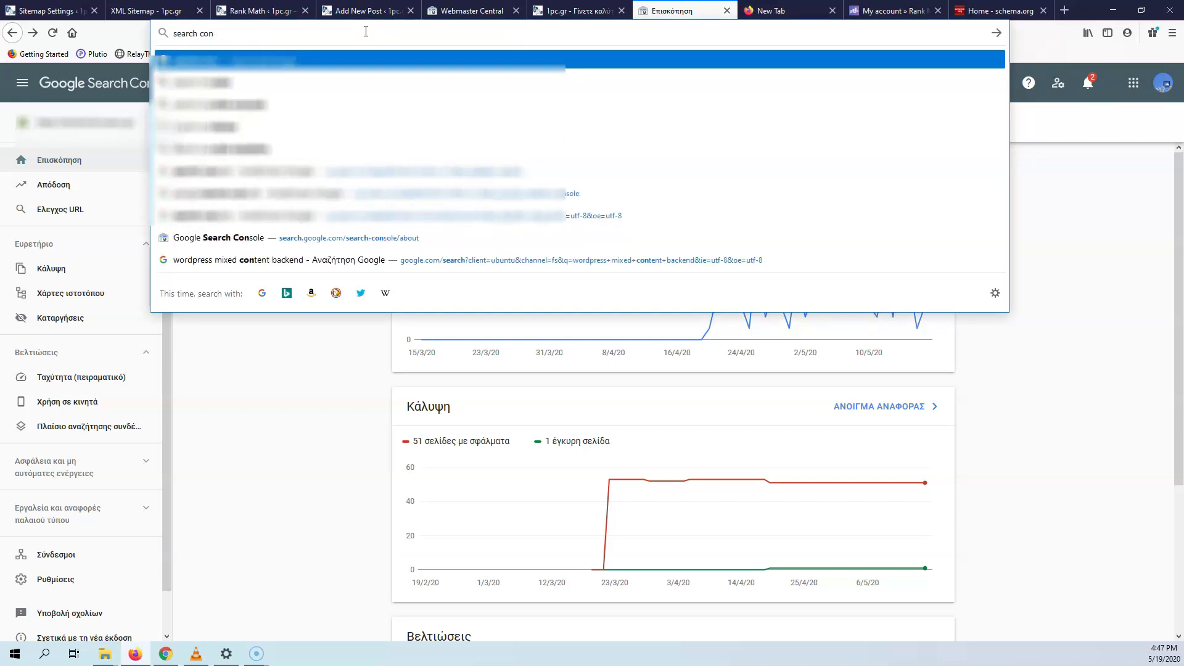
pyautogui.write('sole')
pyautogui.press('Return')
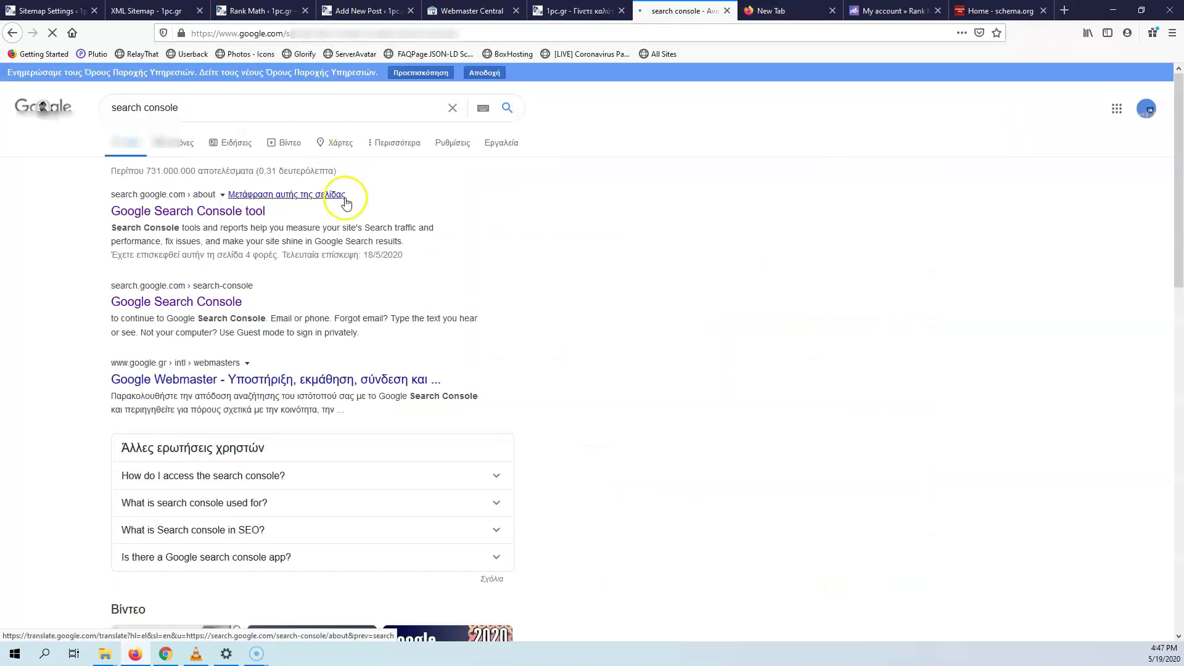
pyautogui.click(233, 212)
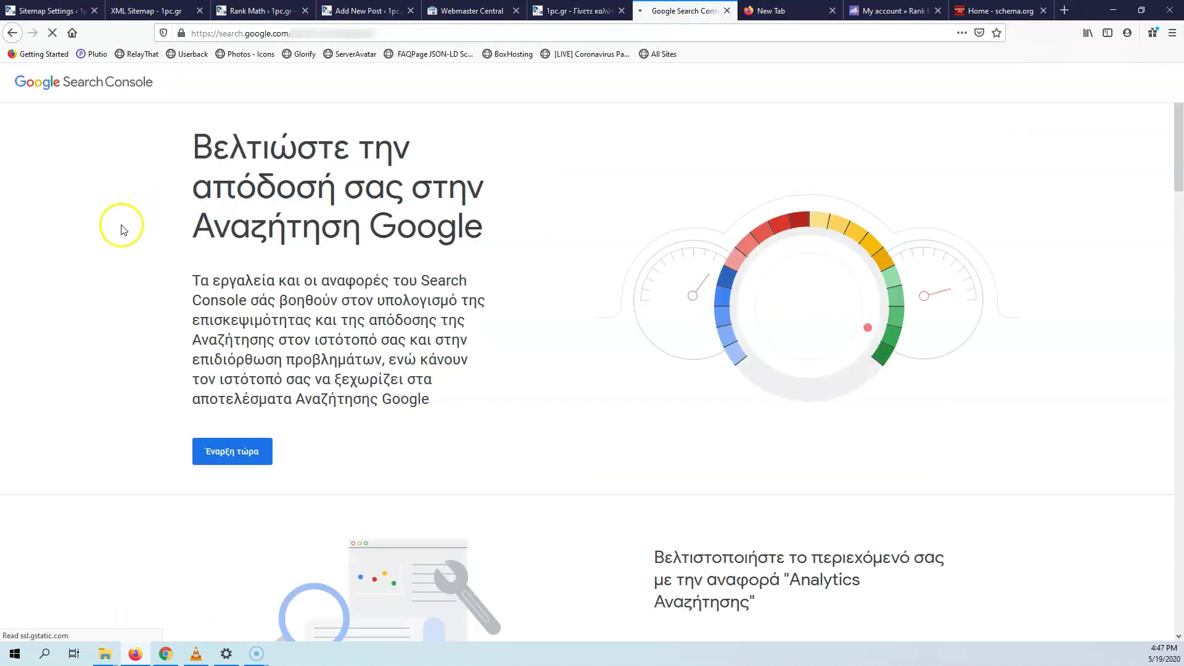
pyautogui.click(231, 451)
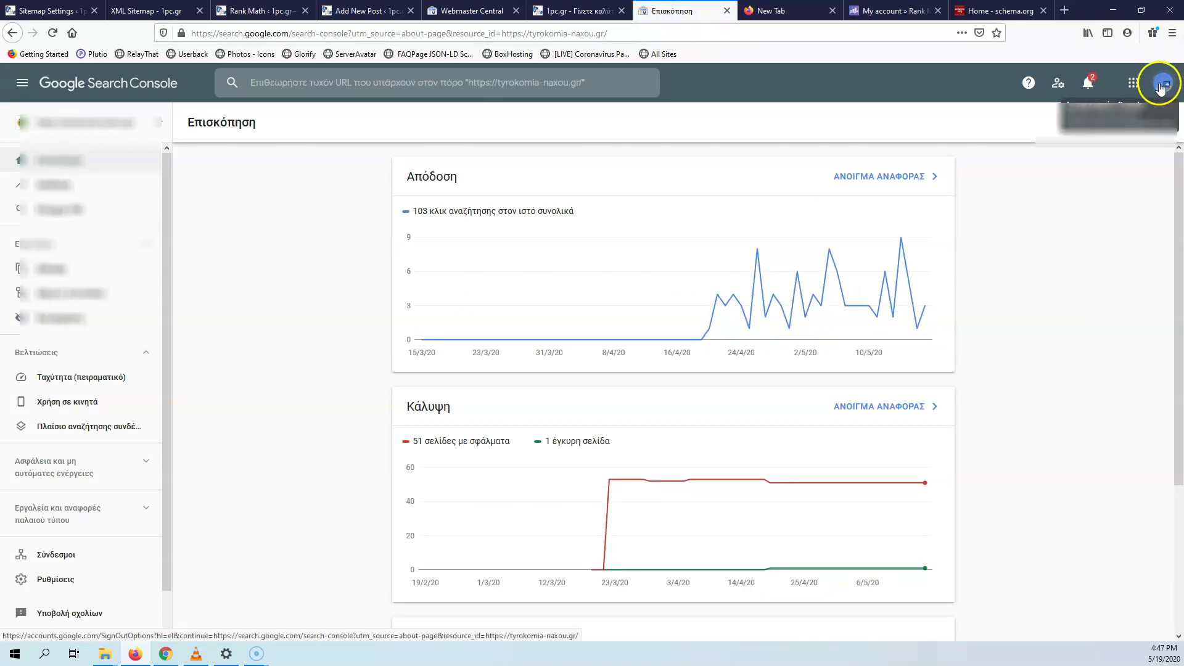
pyautogui.click(149, 125)
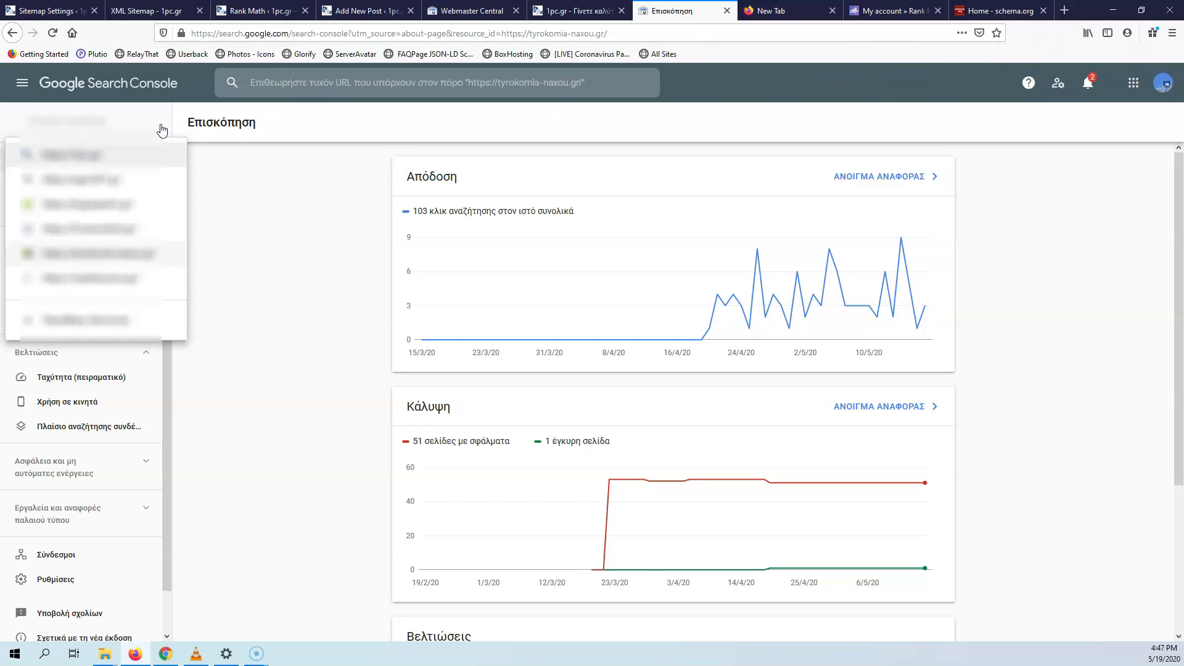
pyautogui.click(83, 154)
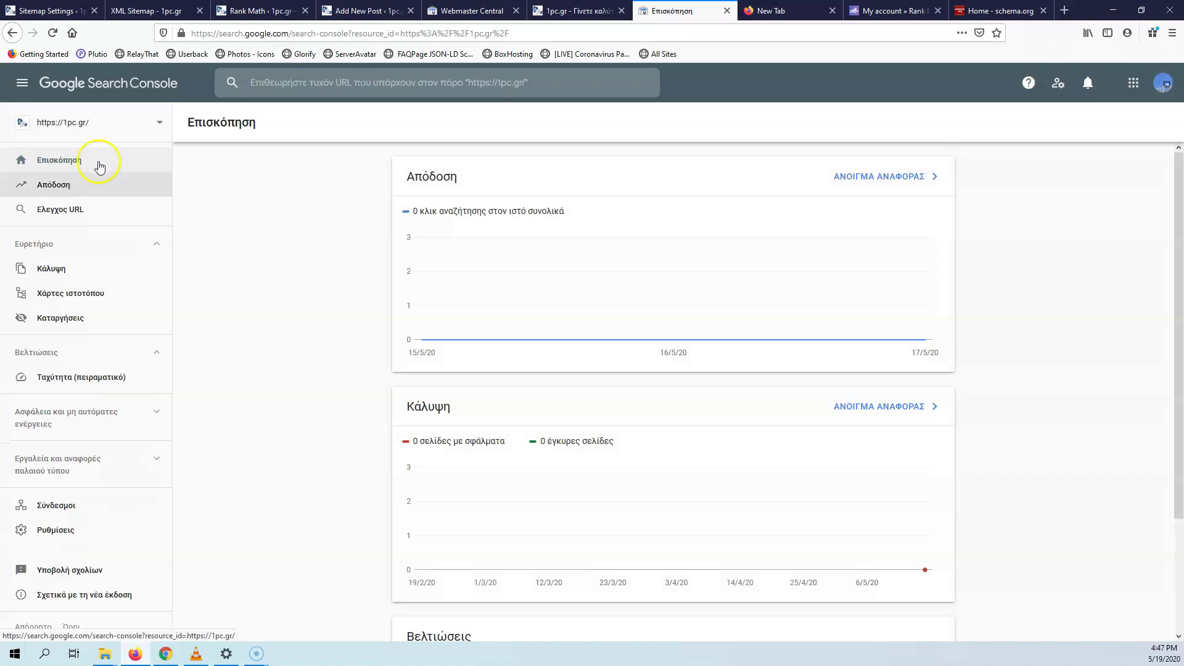
pyautogui.click(107, 297)
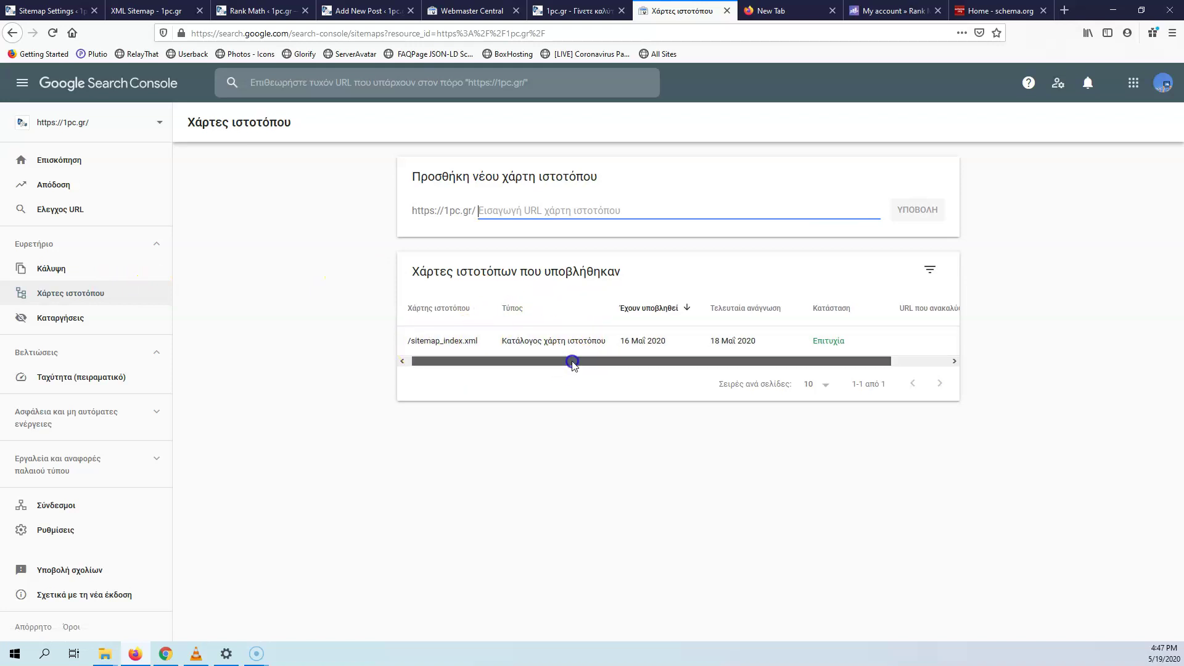
pyautogui.moveTo(571, 362); pyautogui.dragTo(684, 370)
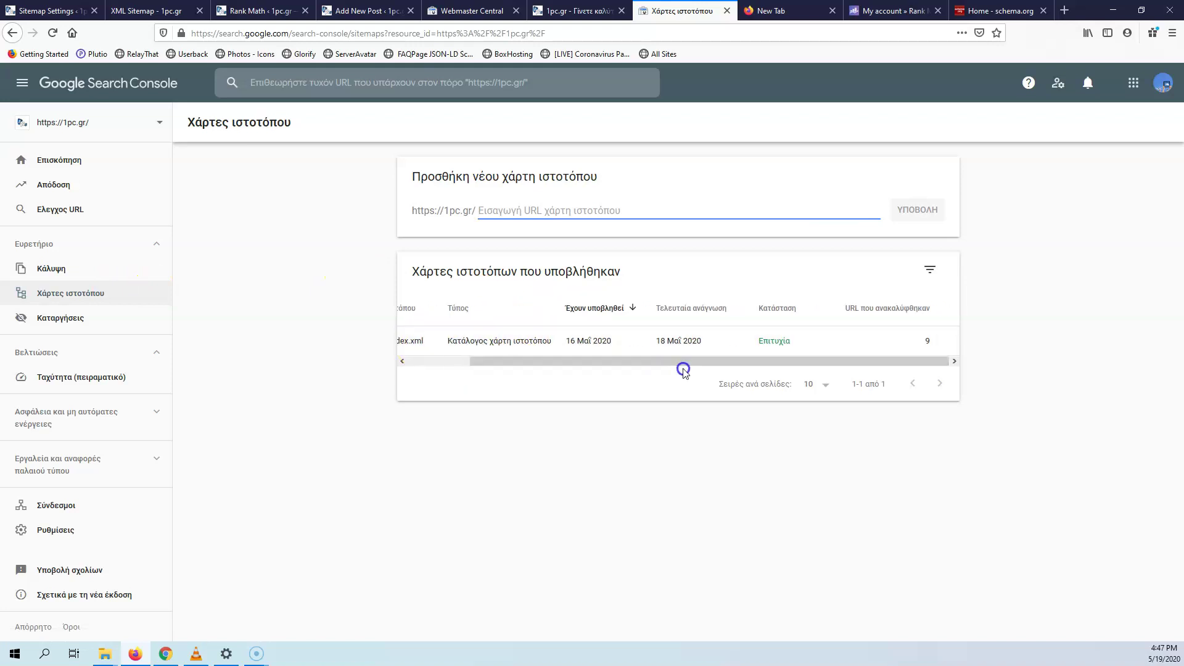
pyautogui.rightClick(502, 211)
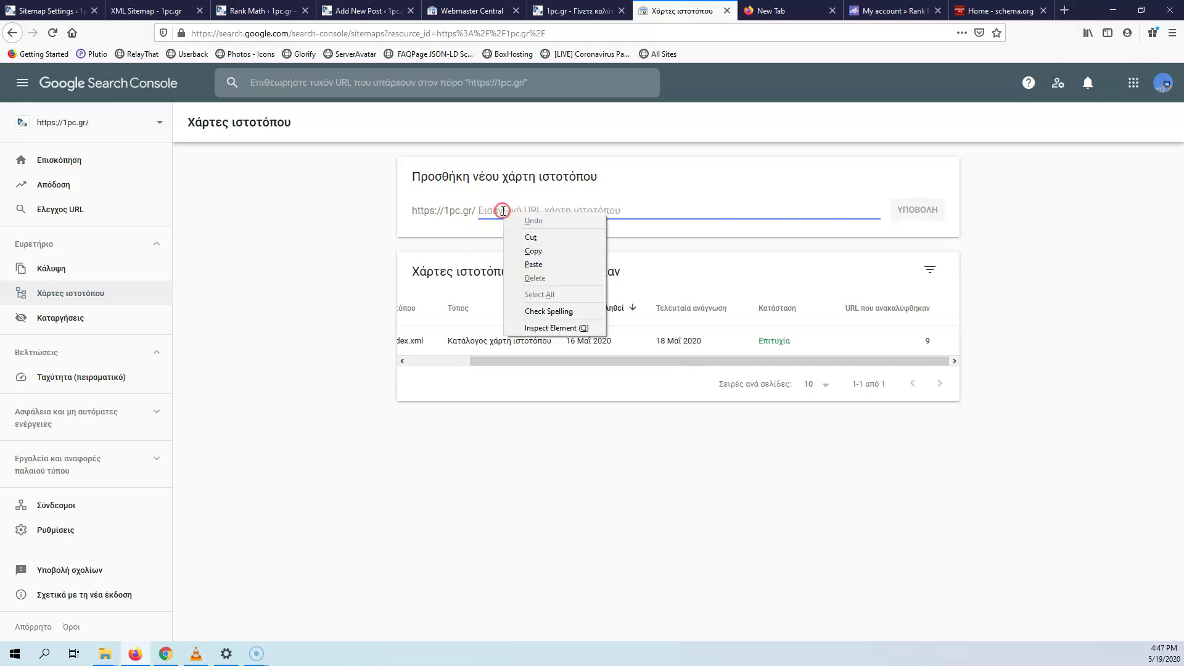
pyautogui.click(533, 264)
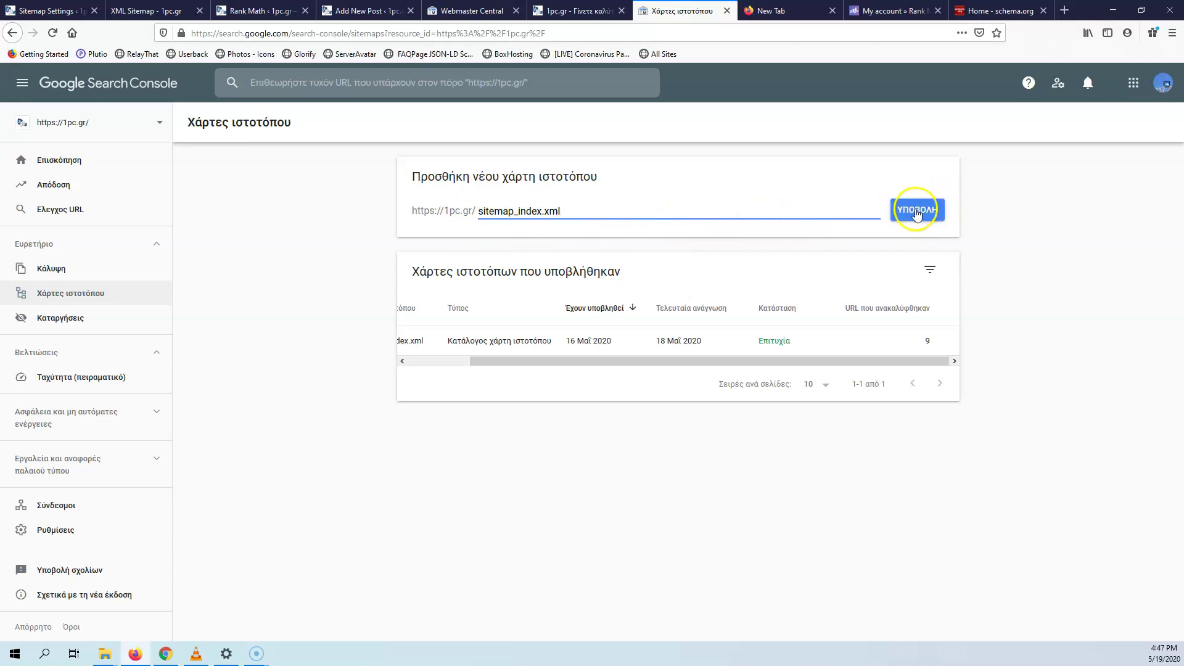
pyautogui.moveTo(839, 363); pyautogui.dragTo(712, 368)
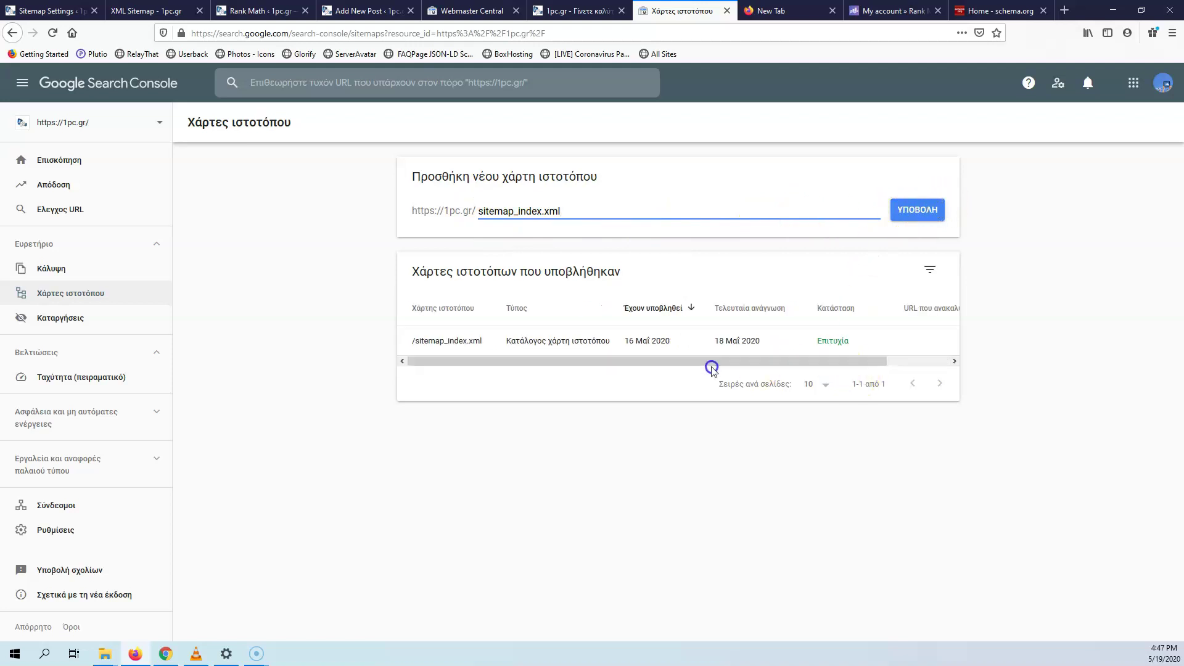
pyautogui.click(708, 270)
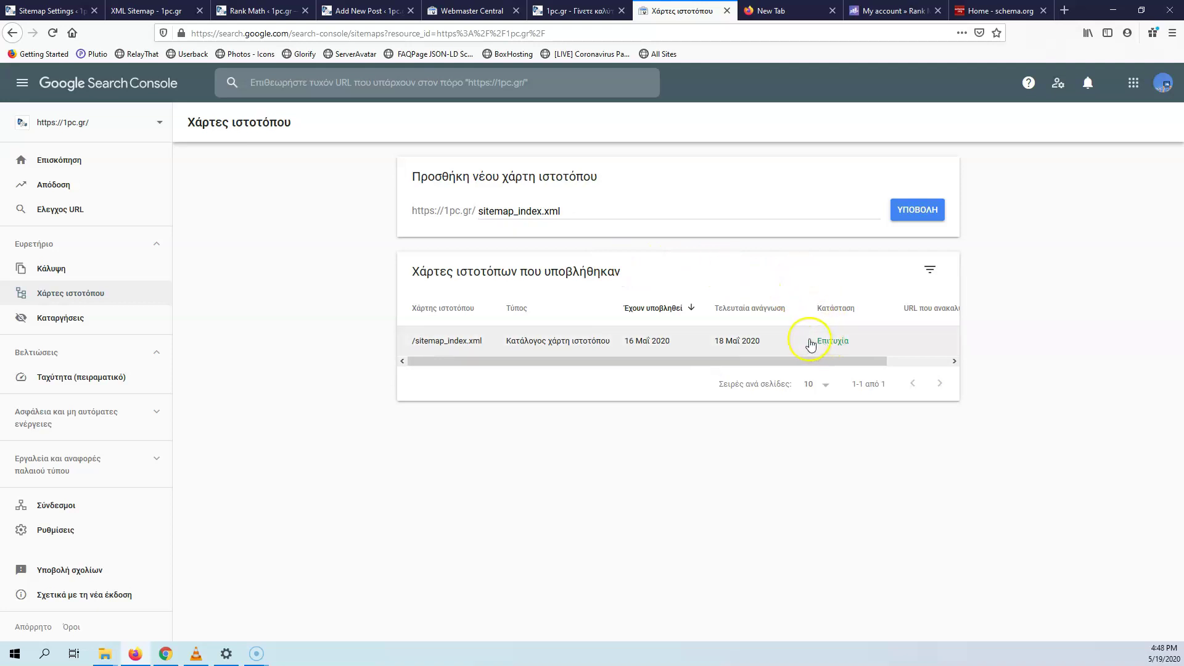
# Step: Examine the details of the submitted /sitemap_index.xml, compare them with the site's XML sitemap index, and return to Search Console
pyautogui.click(457, 342)
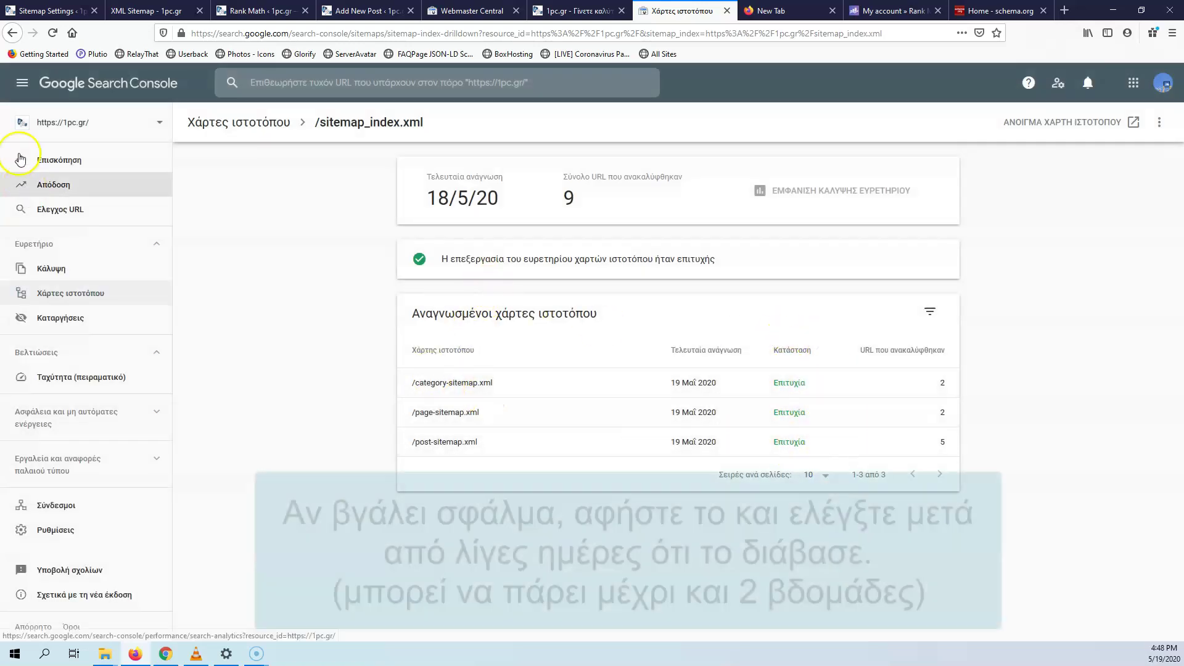
pyautogui.click(13, 34)
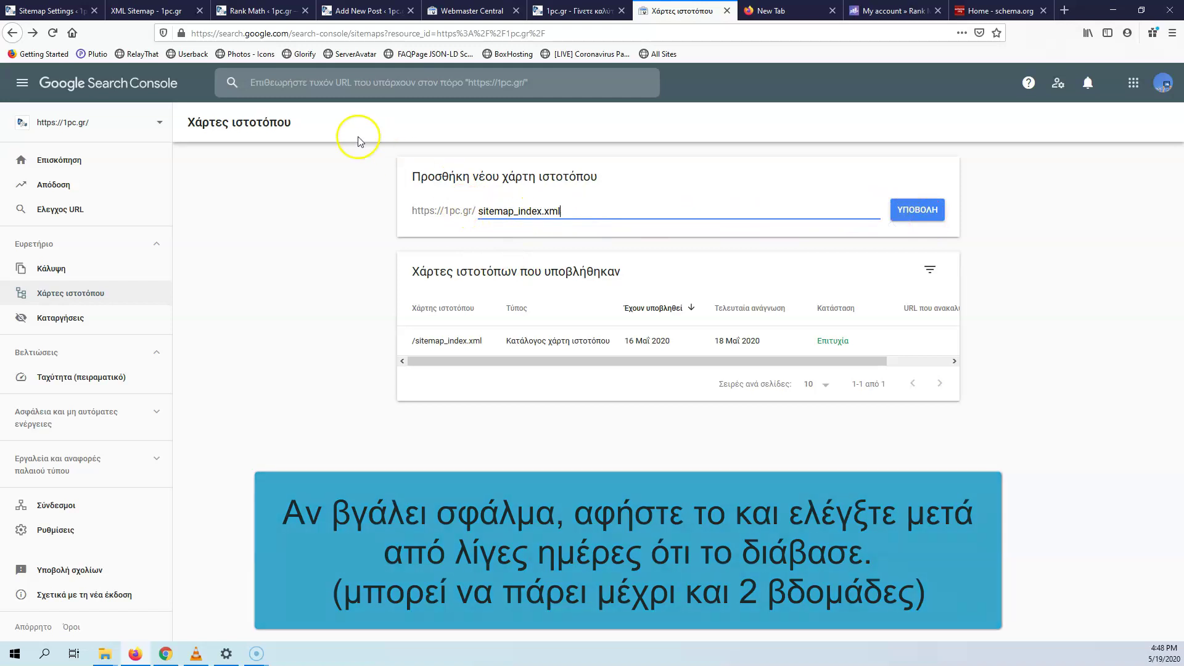
pyautogui.click(138, 9)
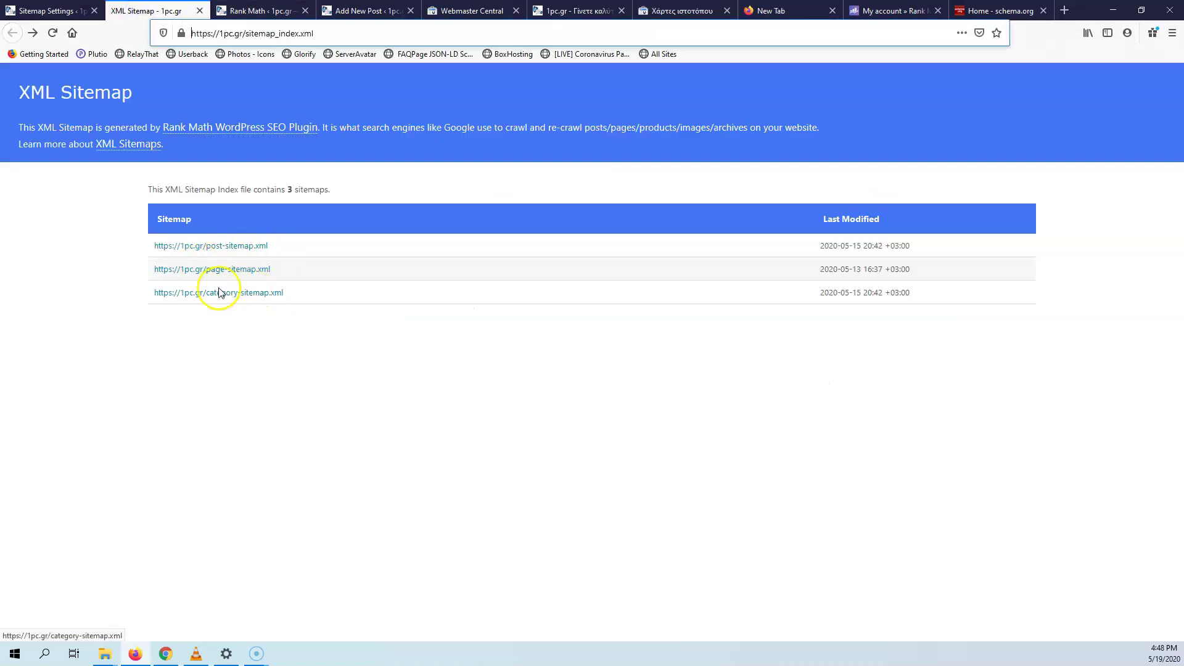
pyautogui.click(371, 8)
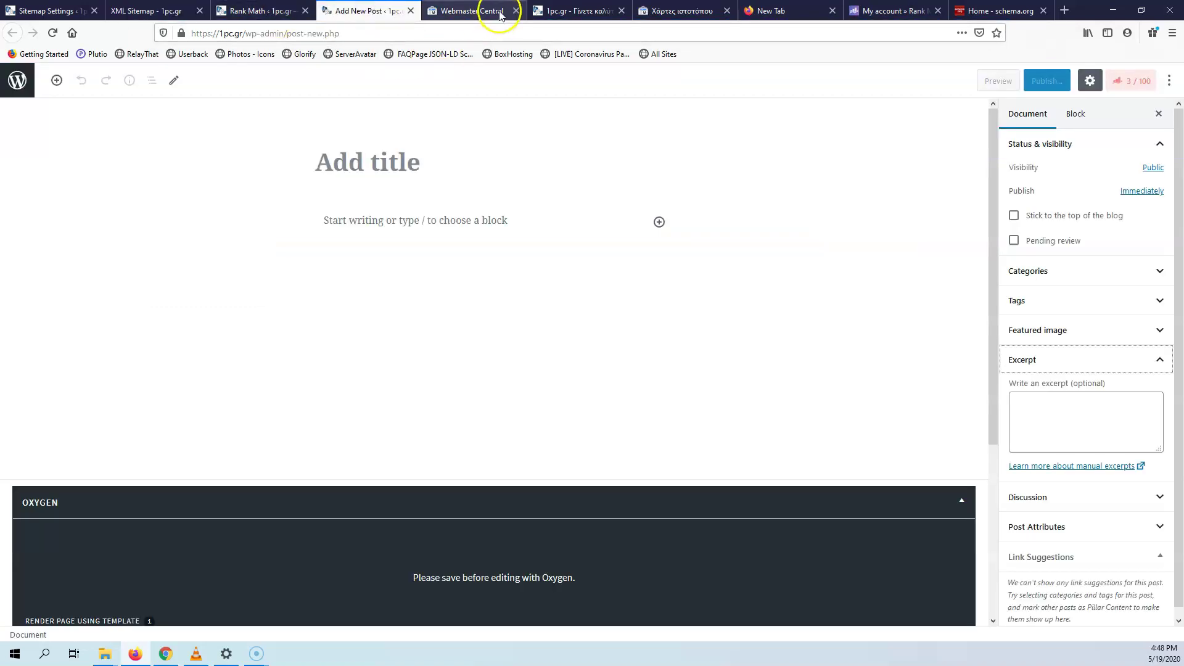
pyautogui.click(582, 8)
pyautogui.click(670, 10)
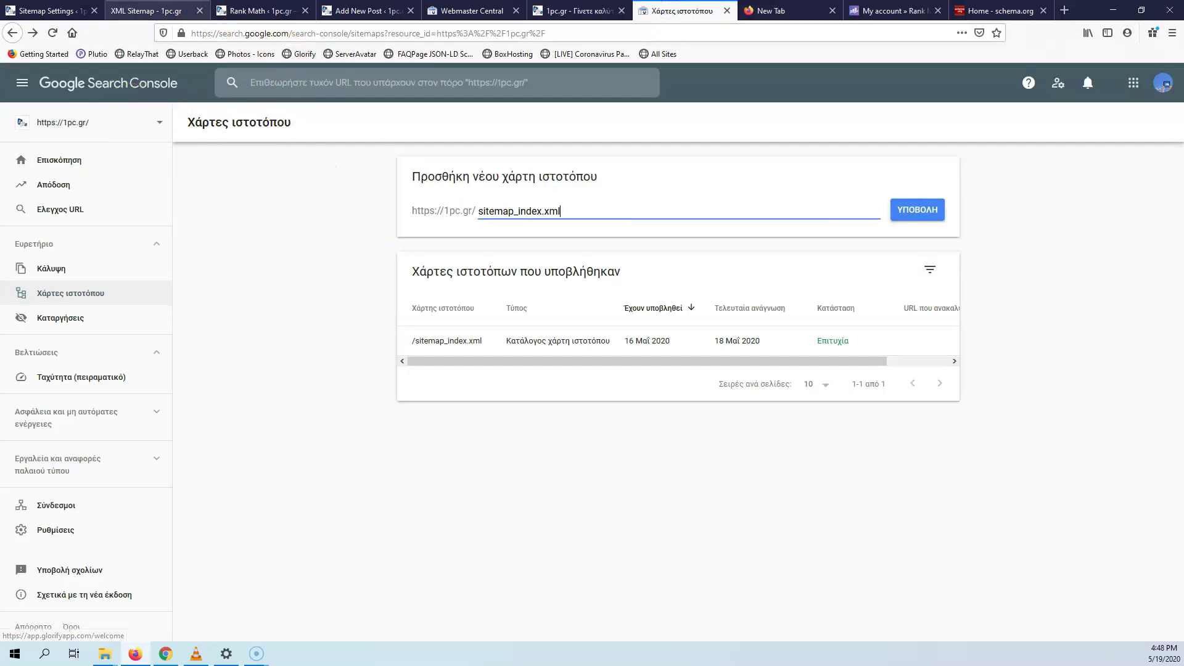
# Step: Return to the Rank Math Sitemap Settings, review the General options from Links Per Sitemap to Ping Search Engines, and save the settings
pyautogui.click(66, 11)
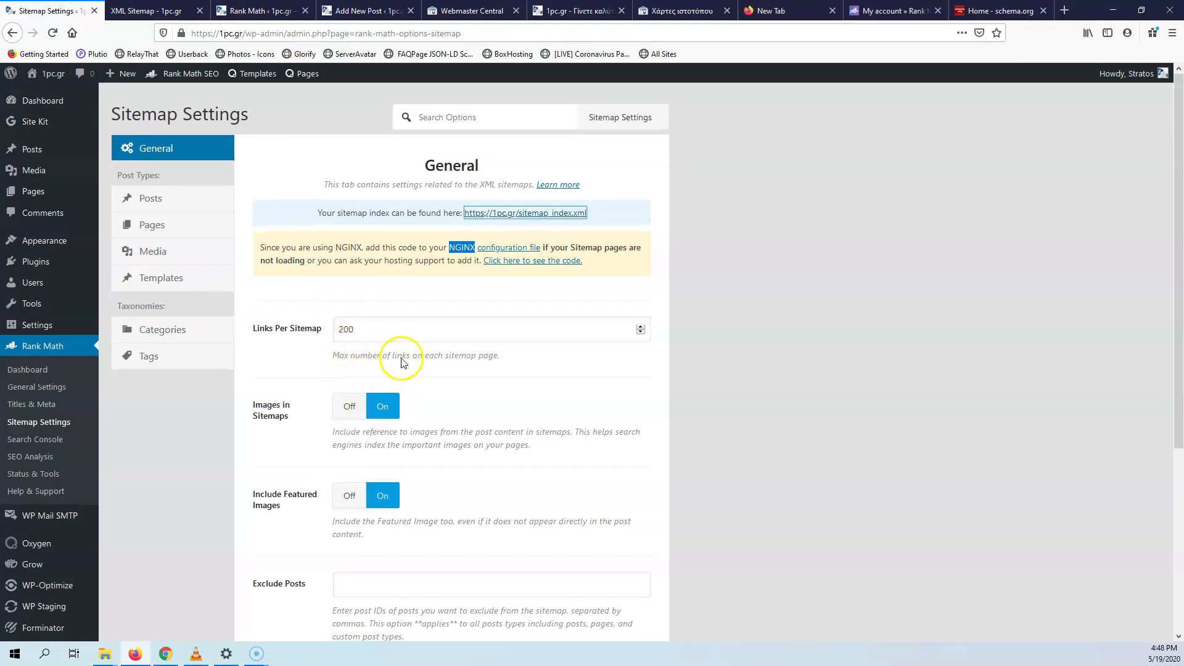
pyautogui.scroll(-3, 402, 363)
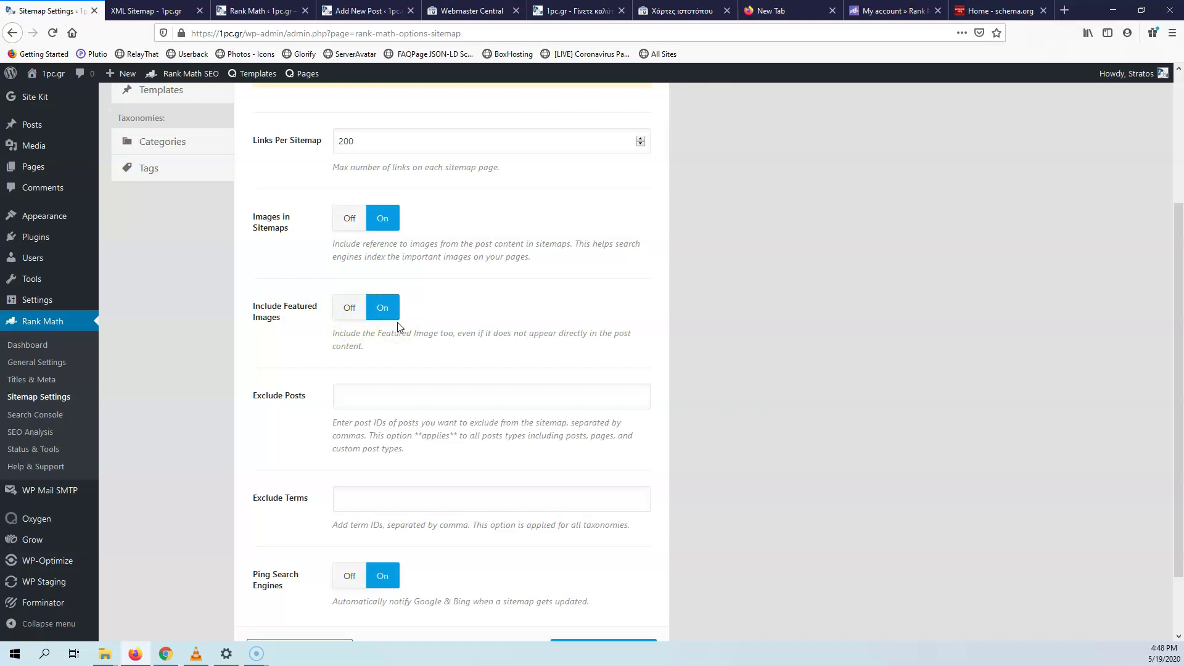
pyautogui.click(360, 403)
pyautogui.click(418, 373)
pyautogui.scroll(-2, 417, 370)
pyautogui.click(379, 414)
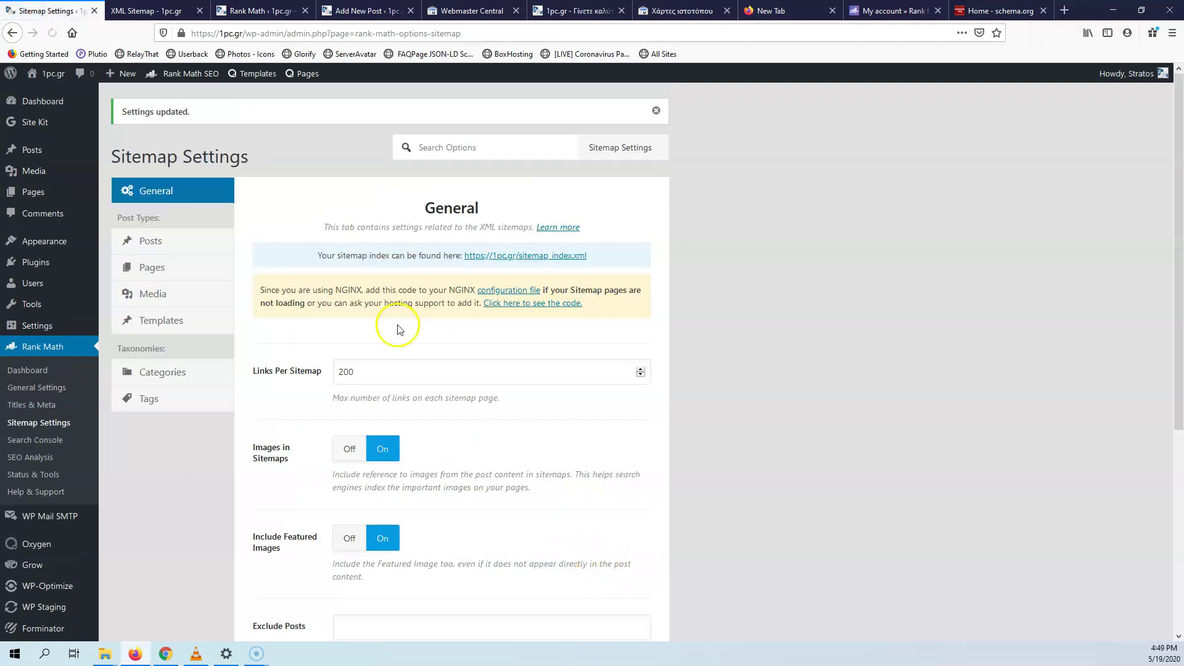
# Step: Review the Include in Sitemap settings for Posts, Pages, Media, Templates, Categories and Tags
pyautogui.click(162, 244)
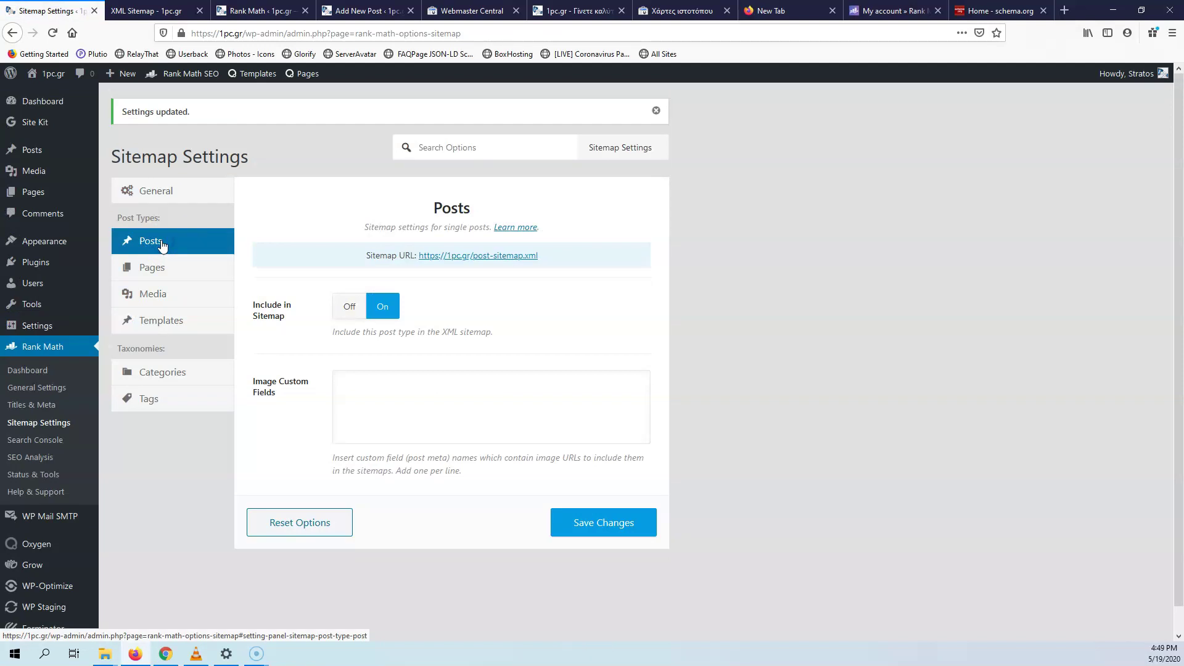
pyautogui.click(172, 180)
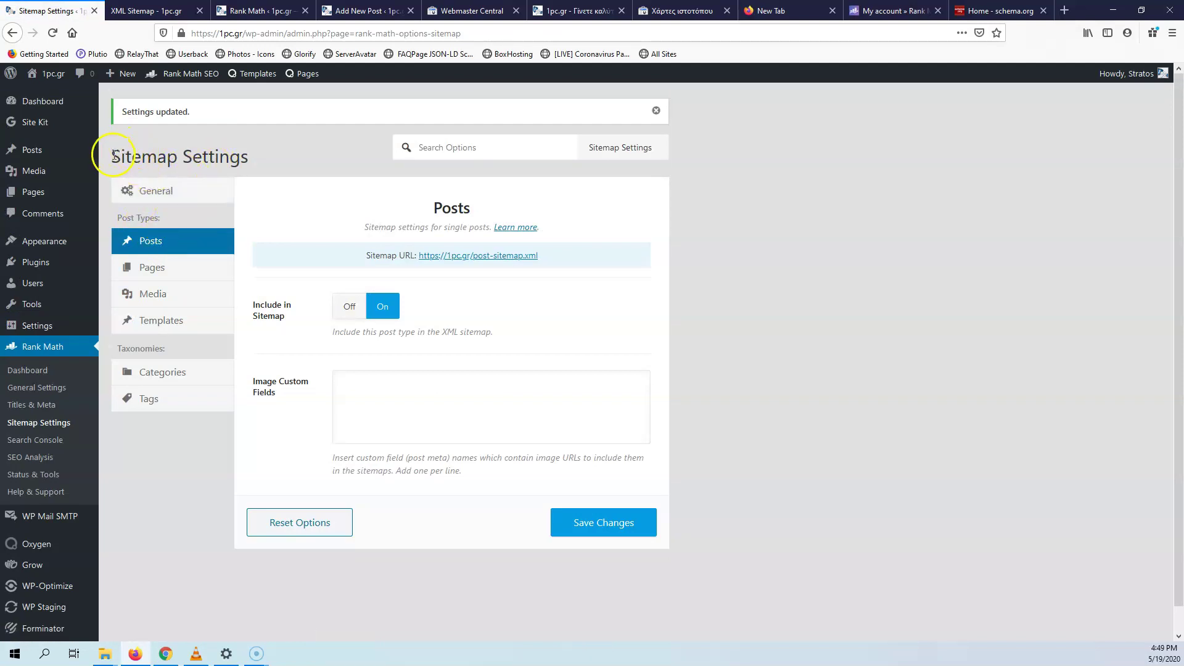
pyautogui.moveTo(114, 155); pyautogui.dragTo(218, 162)
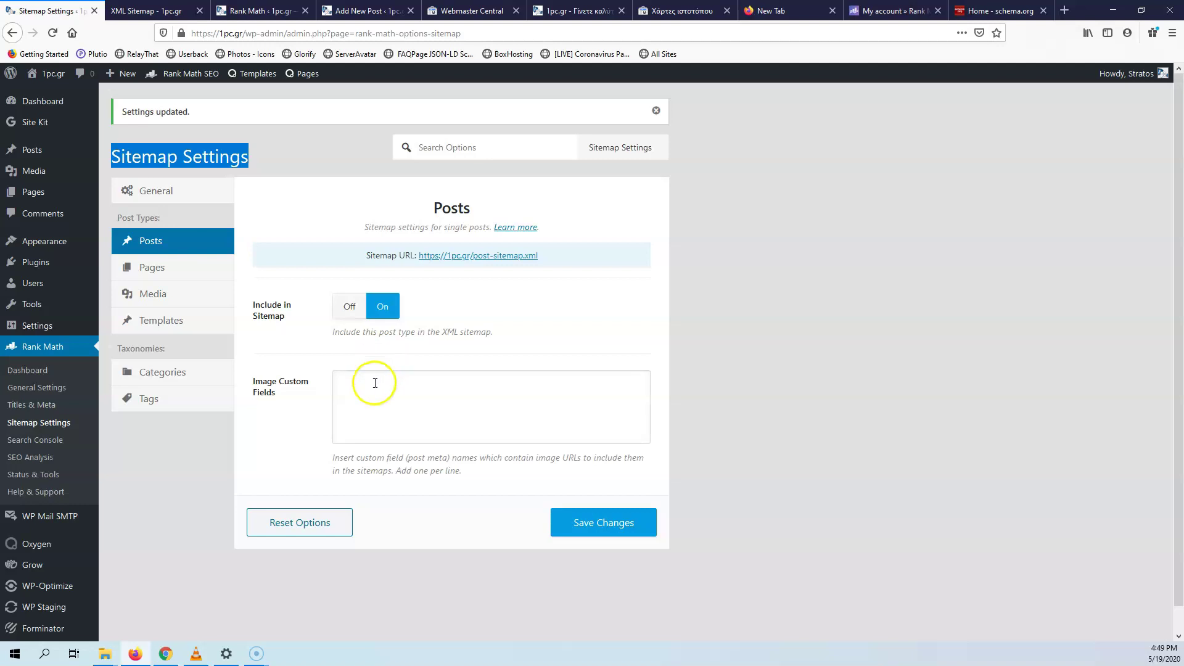
pyautogui.click(154, 270)
pyautogui.click(165, 294)
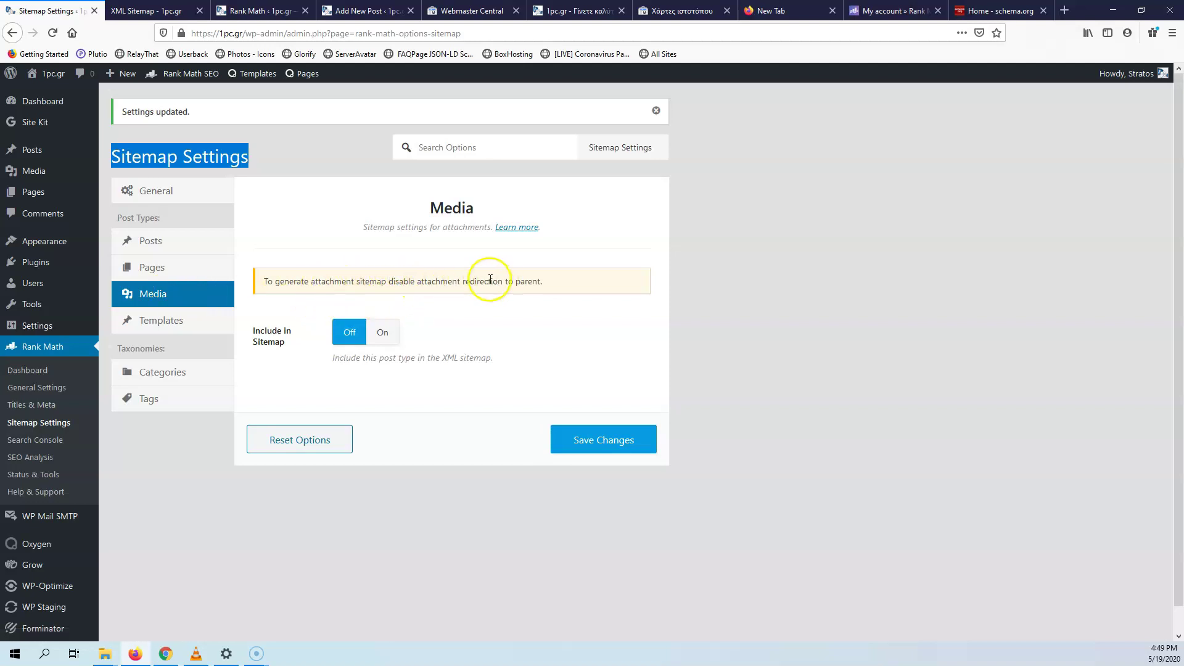
pyautogui.click(142, 320)
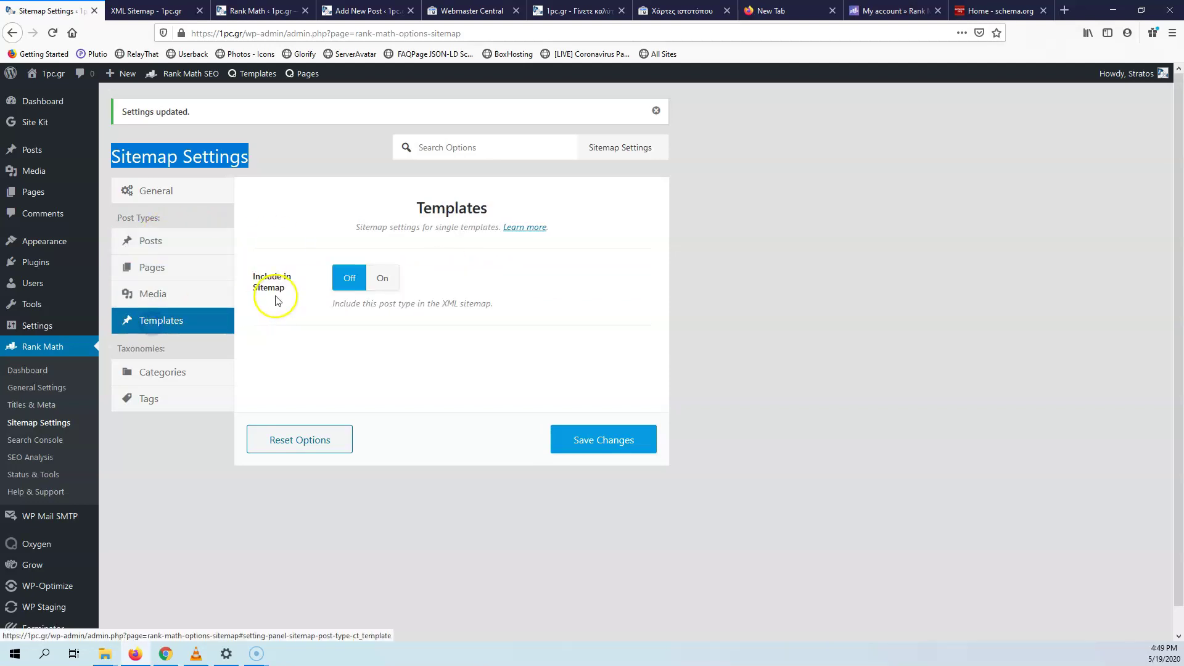
pyautogui.click(153, 371)
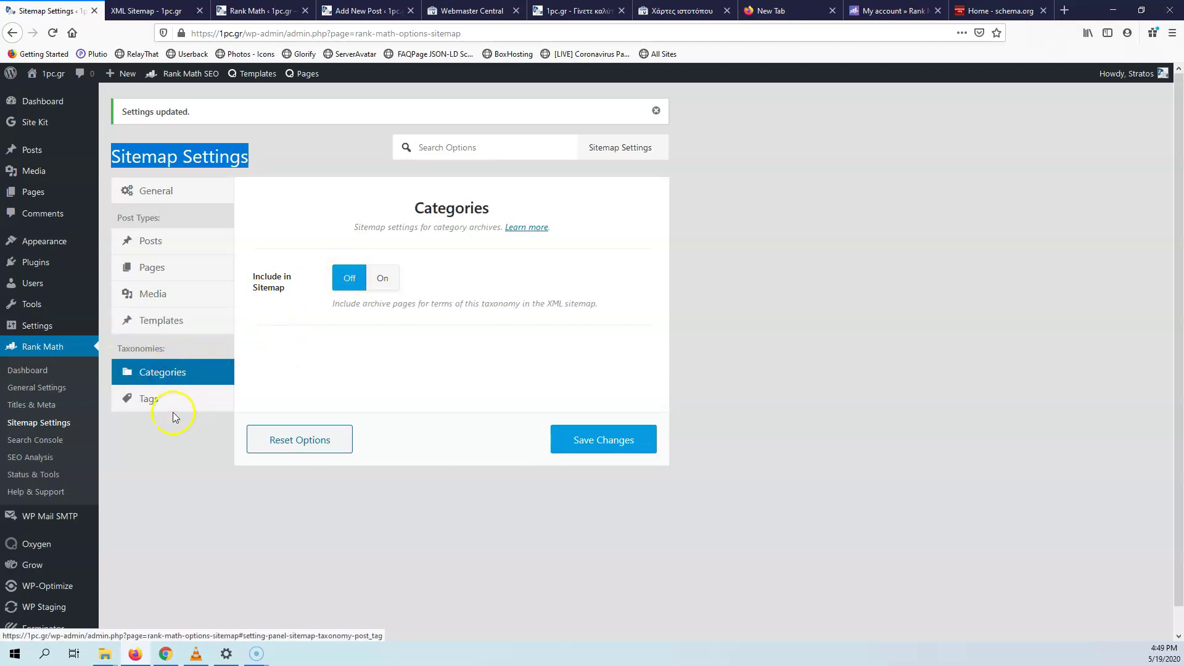
pyautogui.click(169, 406)
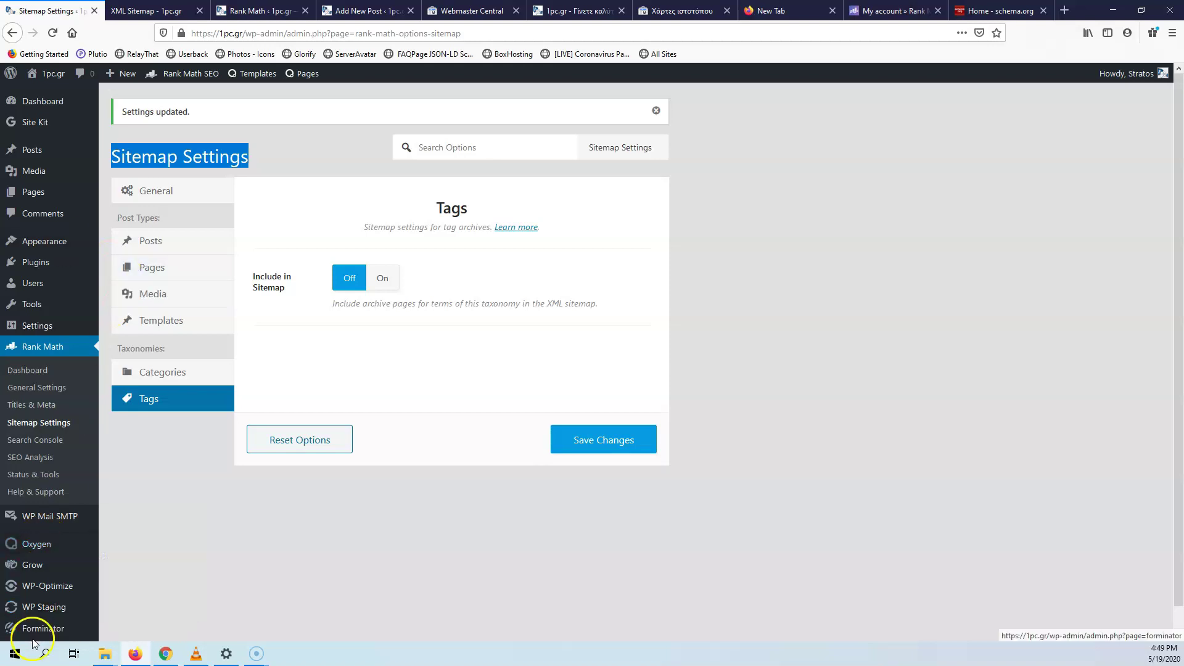
# Step: View Rank Math's Search Console overview with its history charts, then open the SEO Analysis page
pyautogui.click(44, 442)
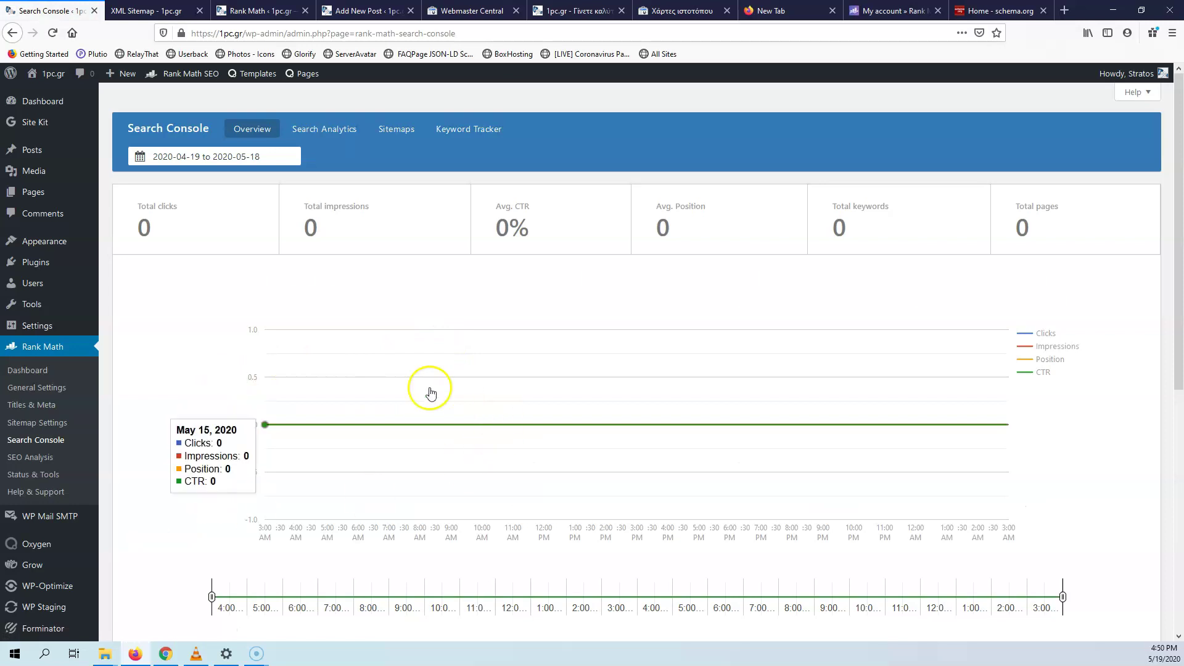
pyautogui.scroll(-6, 410, 336)
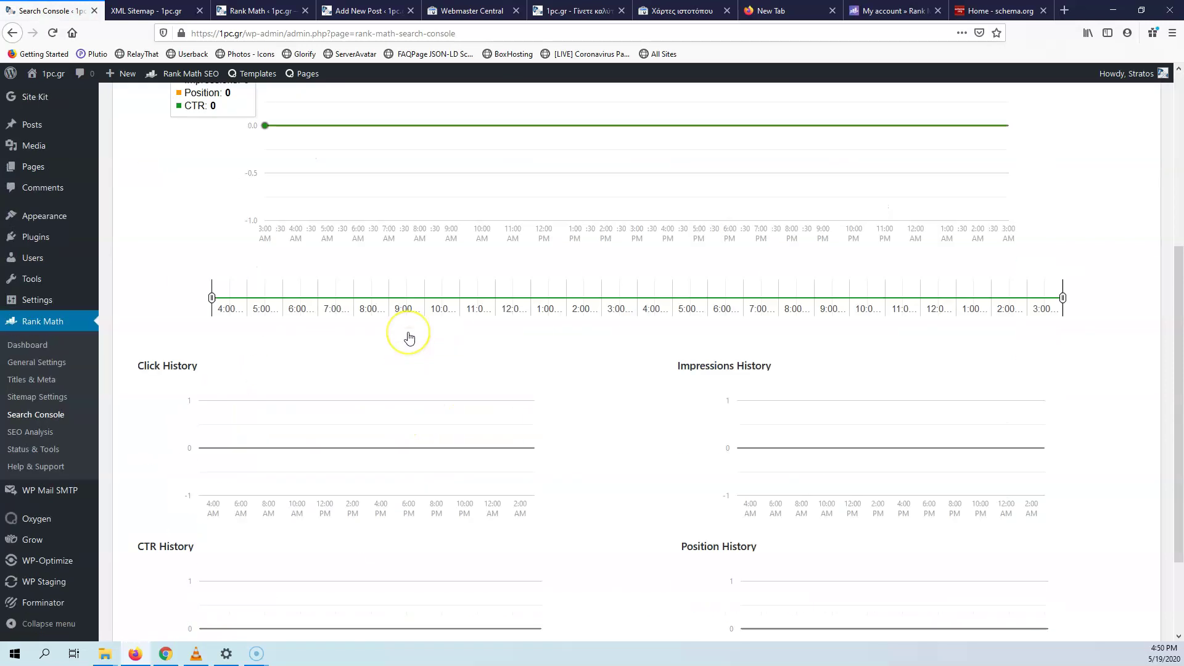
pyautogui.scroll(6, 409, 338)
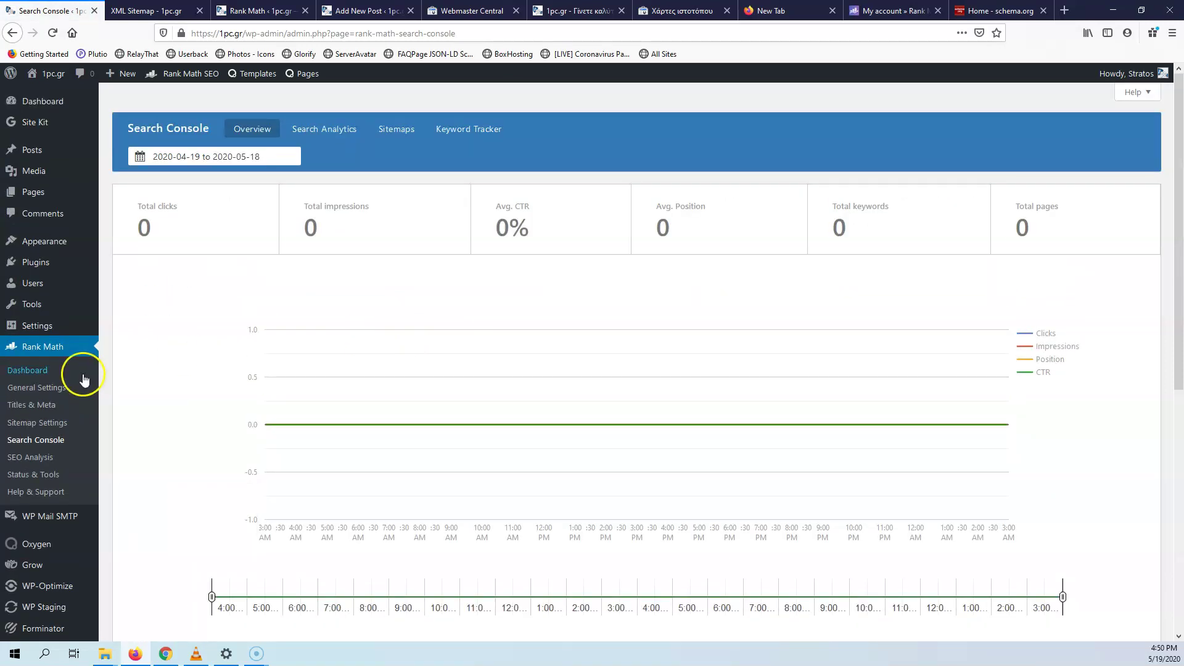
pyautogui.click(44, 457)
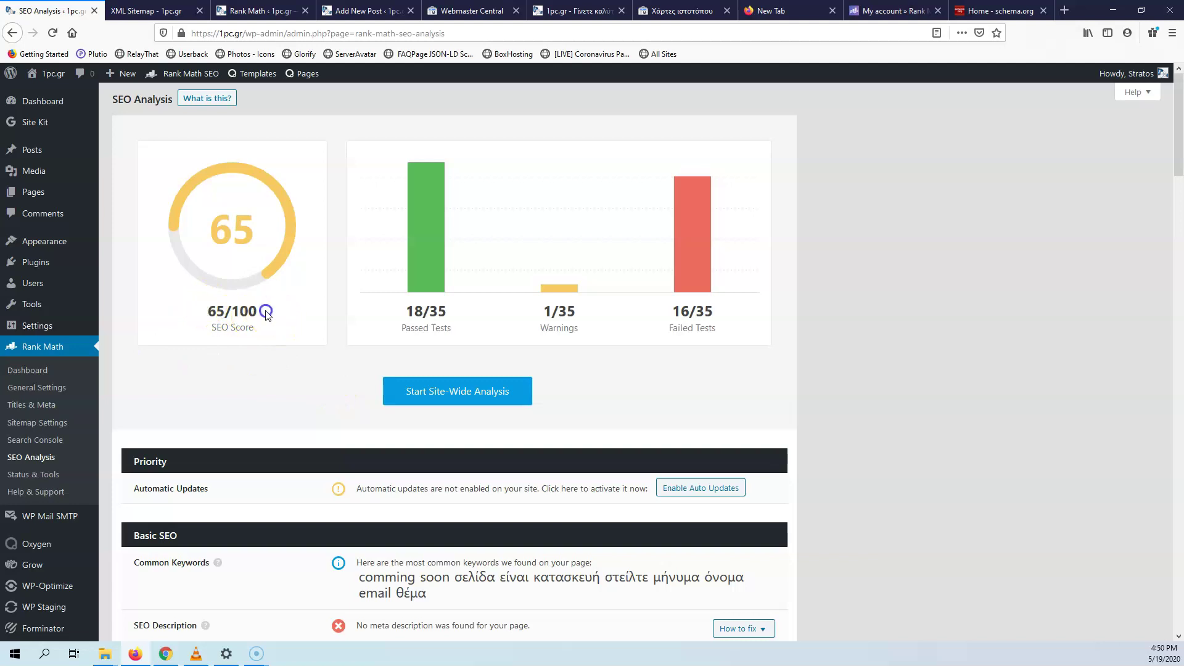
# Step: Examine the SEO score, test totals and Basic SEO results on the SEO Analysis page
pyautogui.click(208, 312)
pyautogui.moveTo(208, 311); pyautogui.dragTo(258, 310)
pyautogui.click(245, 311)
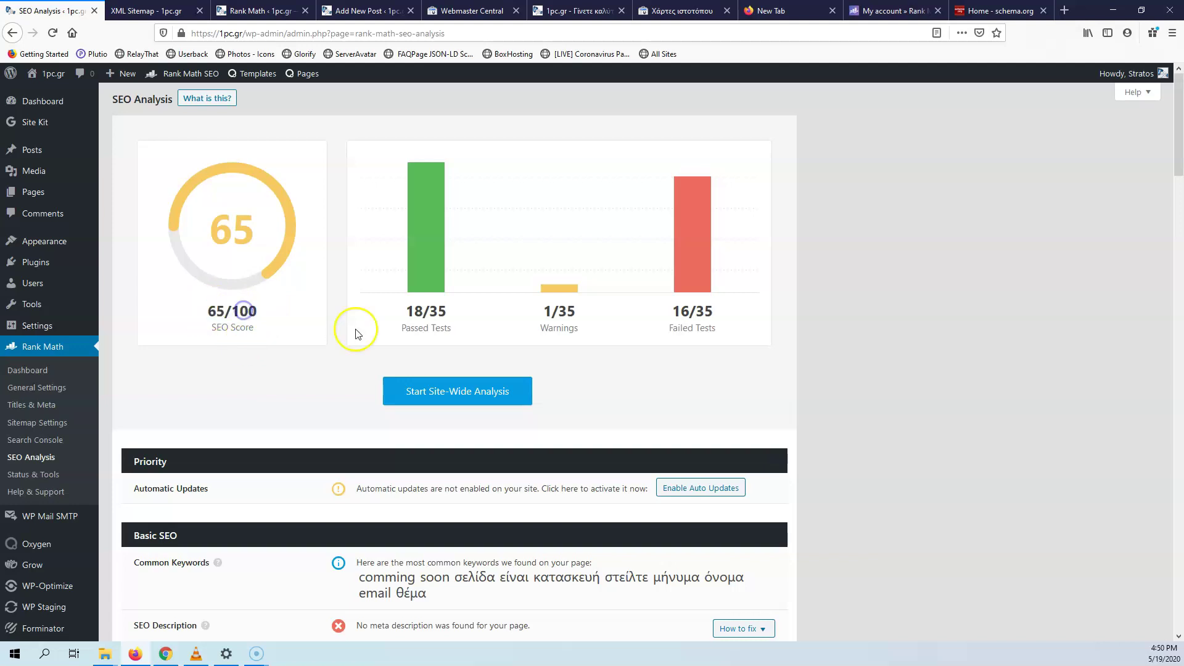
pyautogui.scroll(-3, 275, 381)
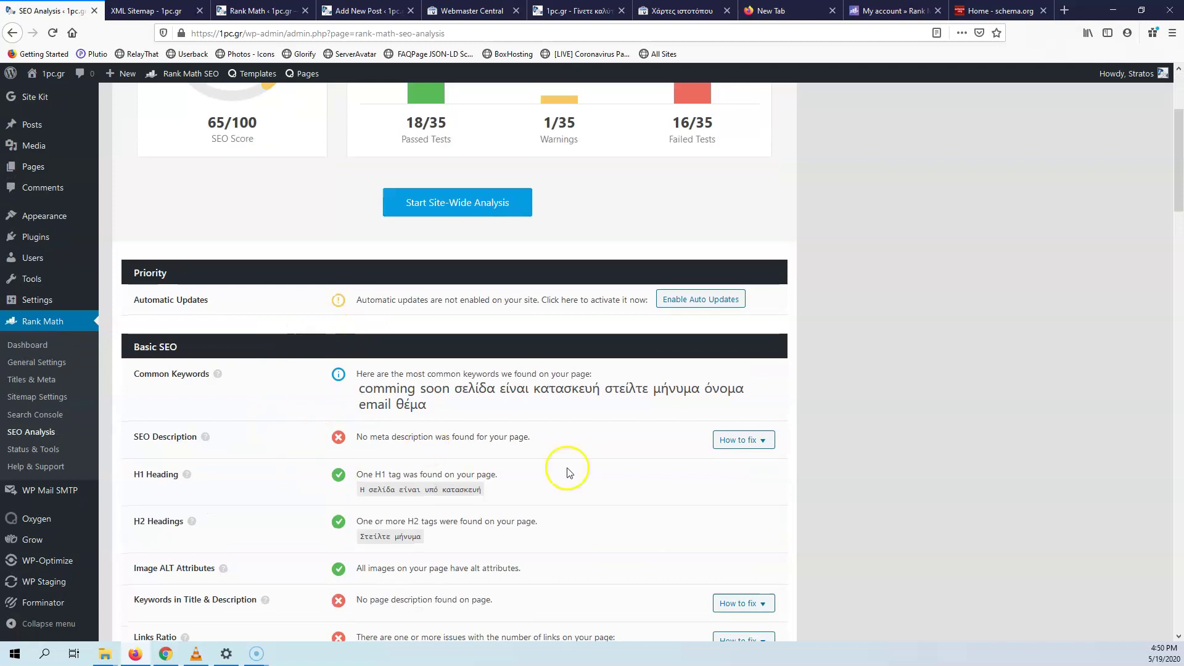
pyautogui.scroll(-3, 333, 426)
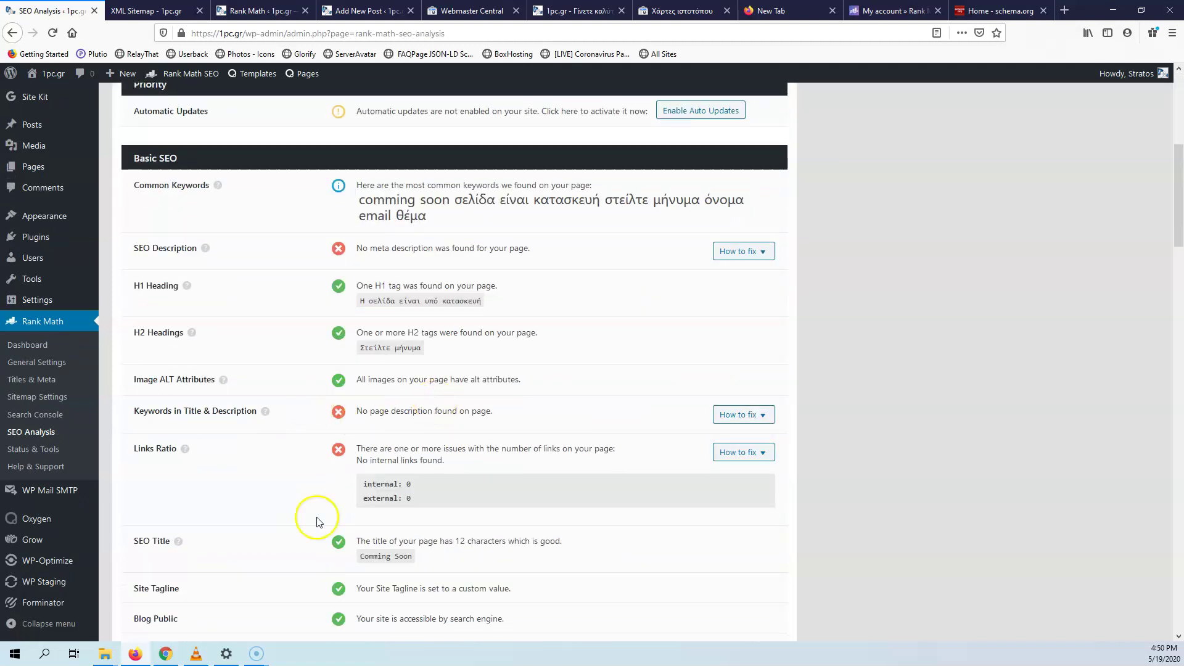
pyautogui.scroll(-4, 472, 382)
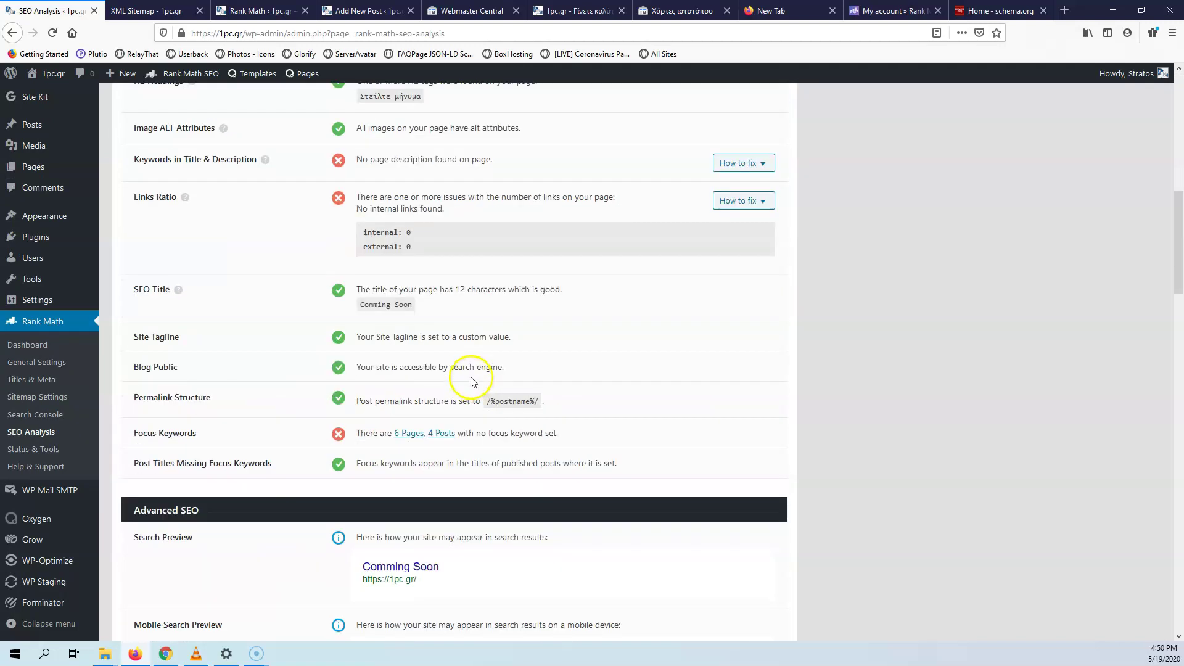
pyautogui.scroll(5, 472, 372)
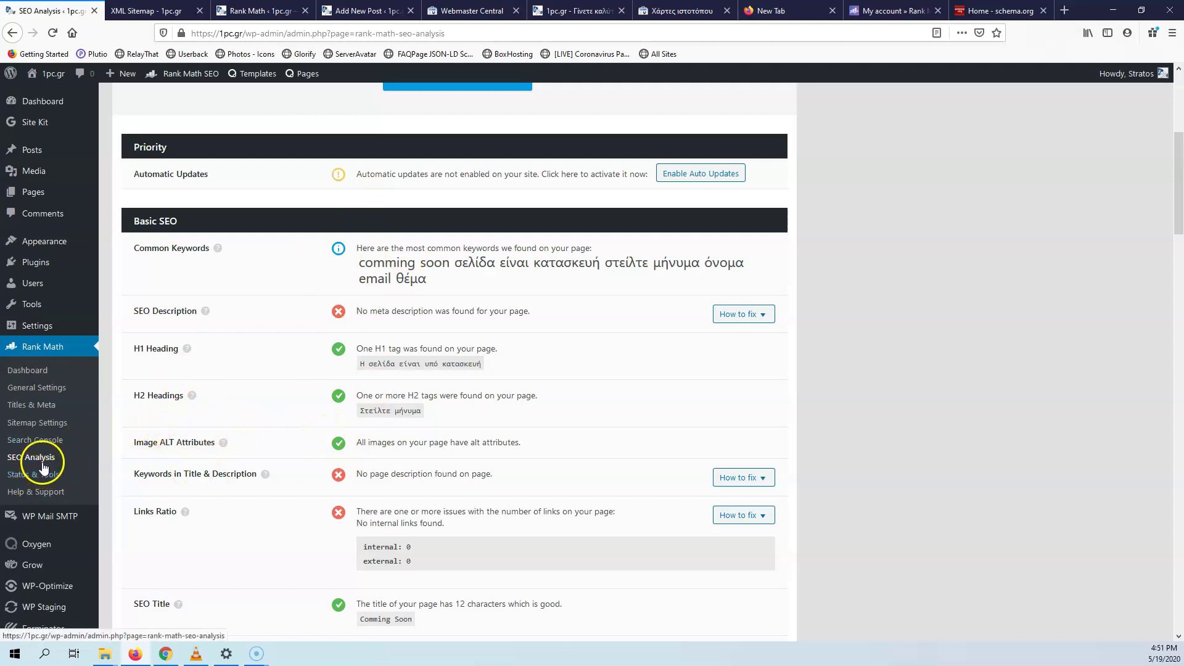
# Step: Open Rank Math's Status & Tools and review the Version Control options for rollback, beta opt-in and auto update
pyautogui.scroll(5, 209, 437)
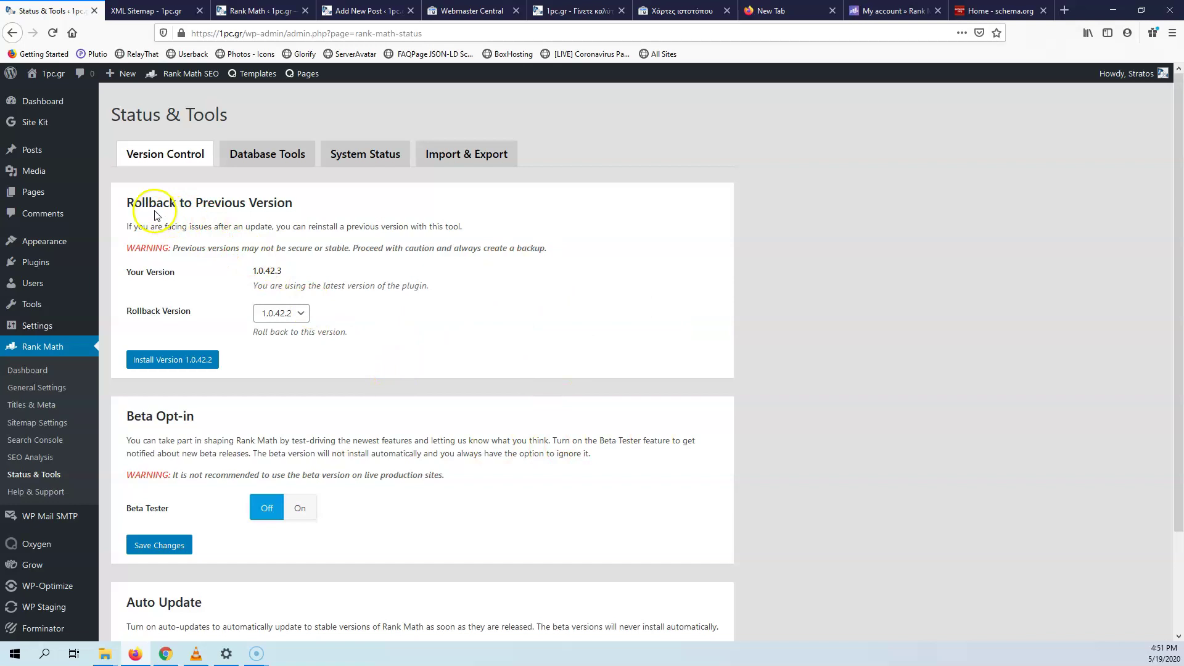
pyautogui.scroll(-3, 318, 330)
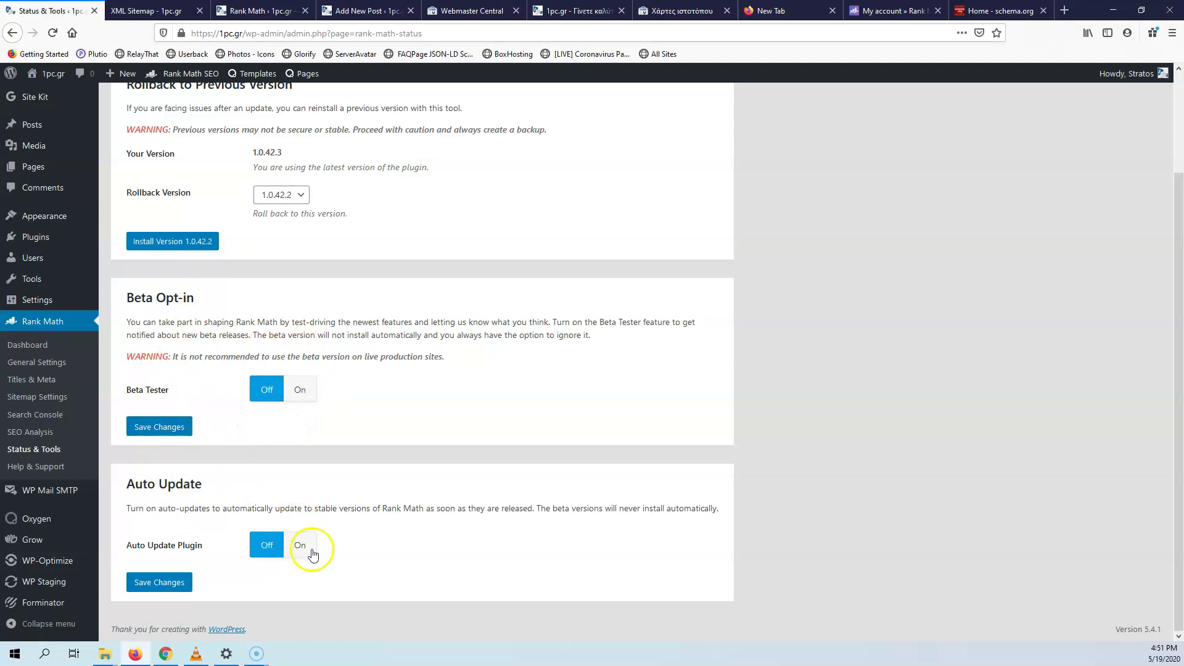
pyautogui.scroll(3, 229, 404)
# Step: Review the Database Tools, from the Yoast Block Converter to Clear 404 Log
pyautogui.click(265, 153)
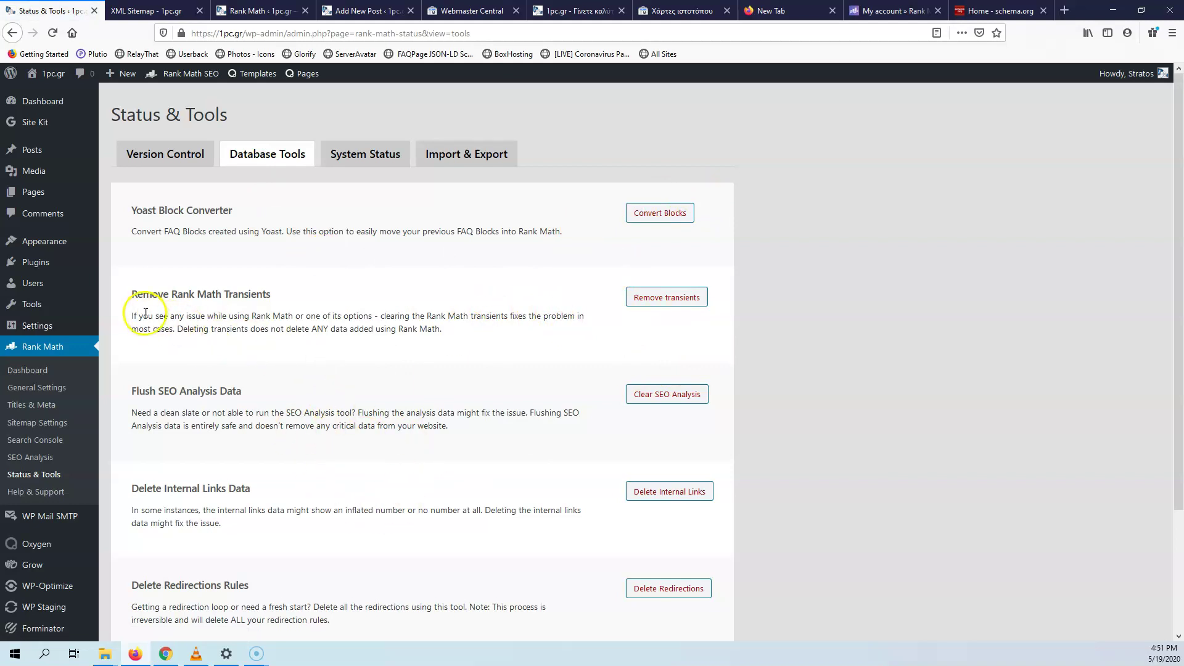
pyautogui.scroll(-2, 172, 420)
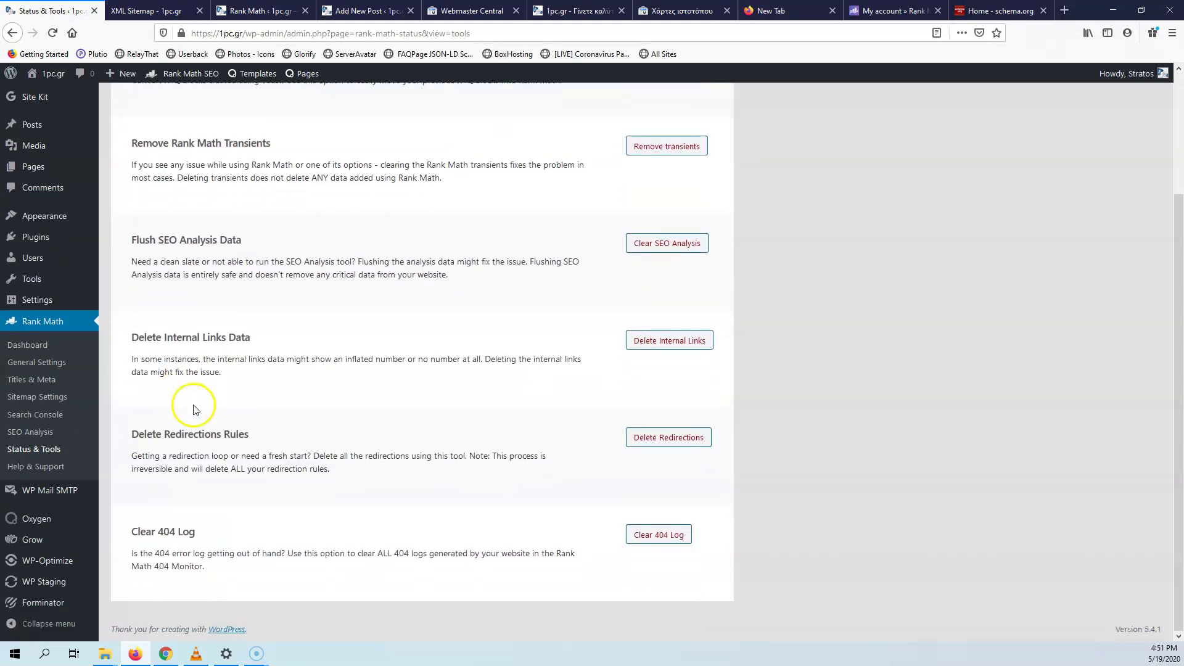
pyautogui.scroll(3, 193, 405)
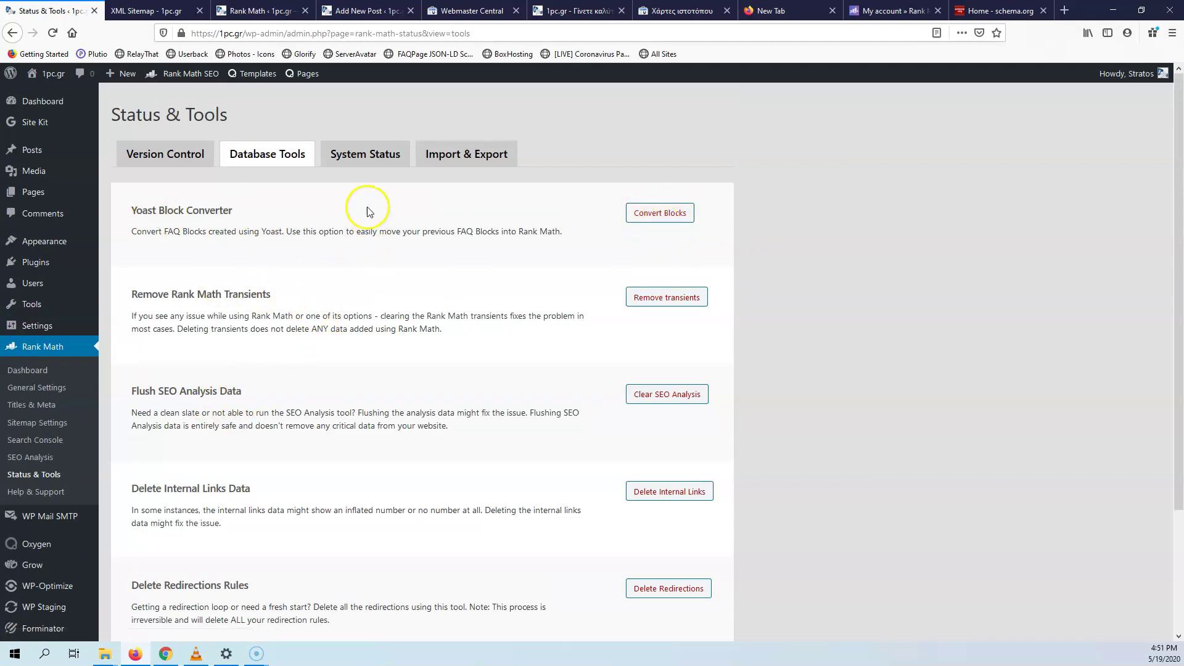
pyautogui.scroll(-2, 347, 354)
pyautogui.scroll(2, 348, 357)
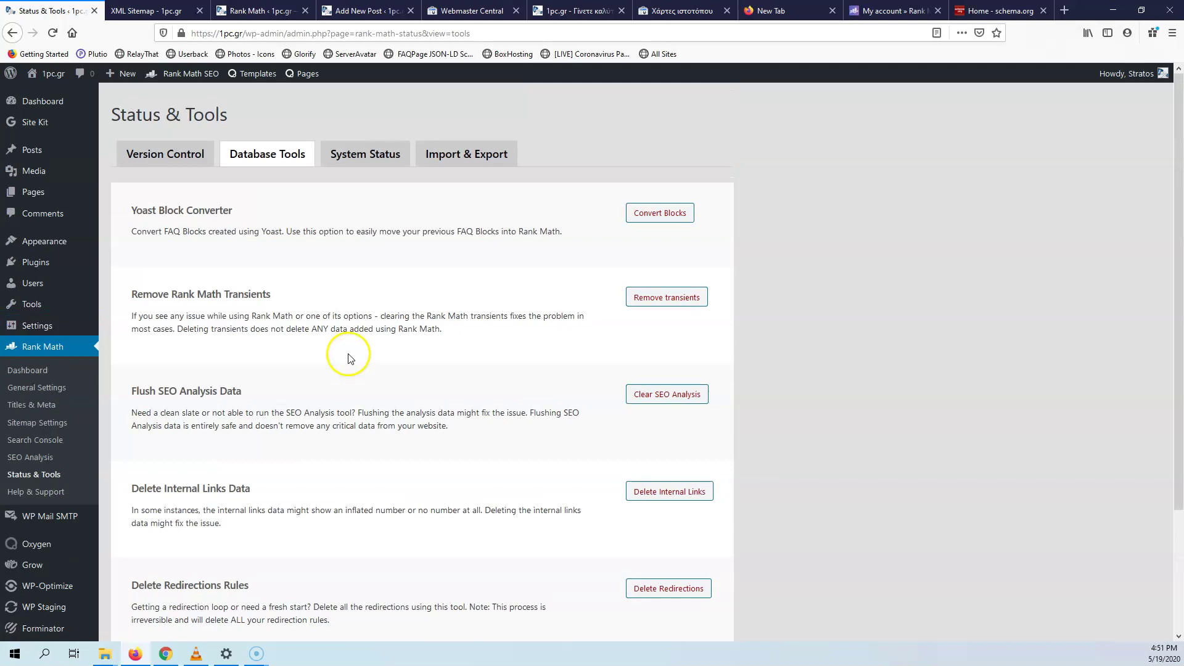
# Step: Examine the WordPress and Server details in System Status, including the PHP version and upload max filesize
pyautogui.click(364, 156)
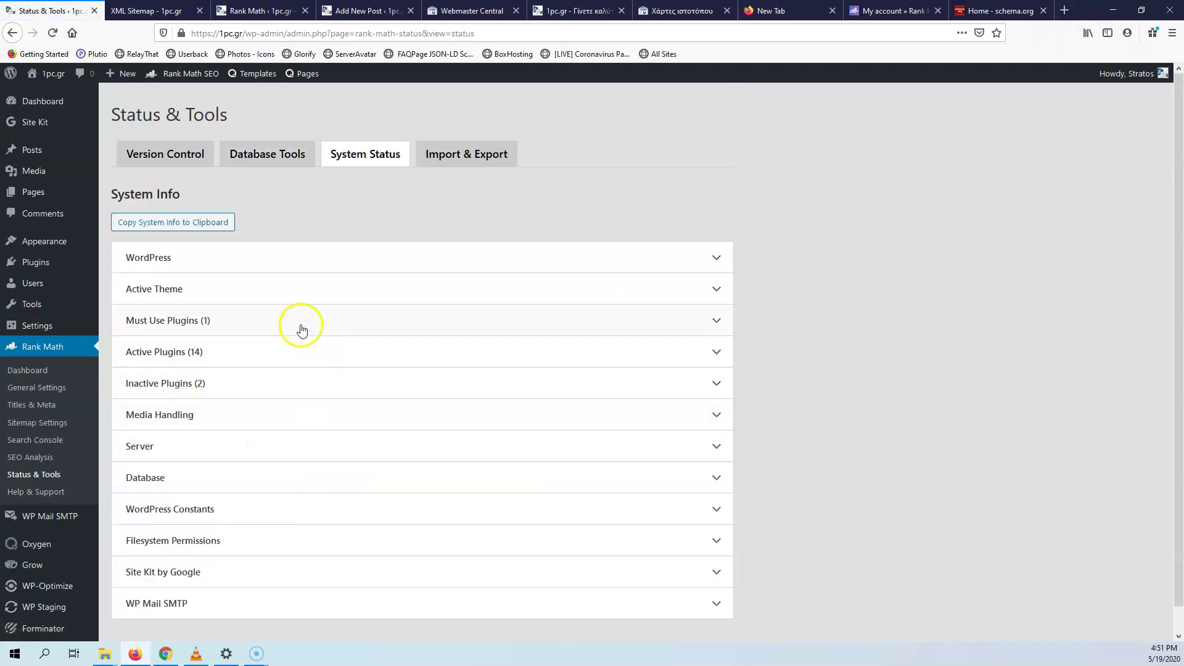
pyautogui.click(270, 264)
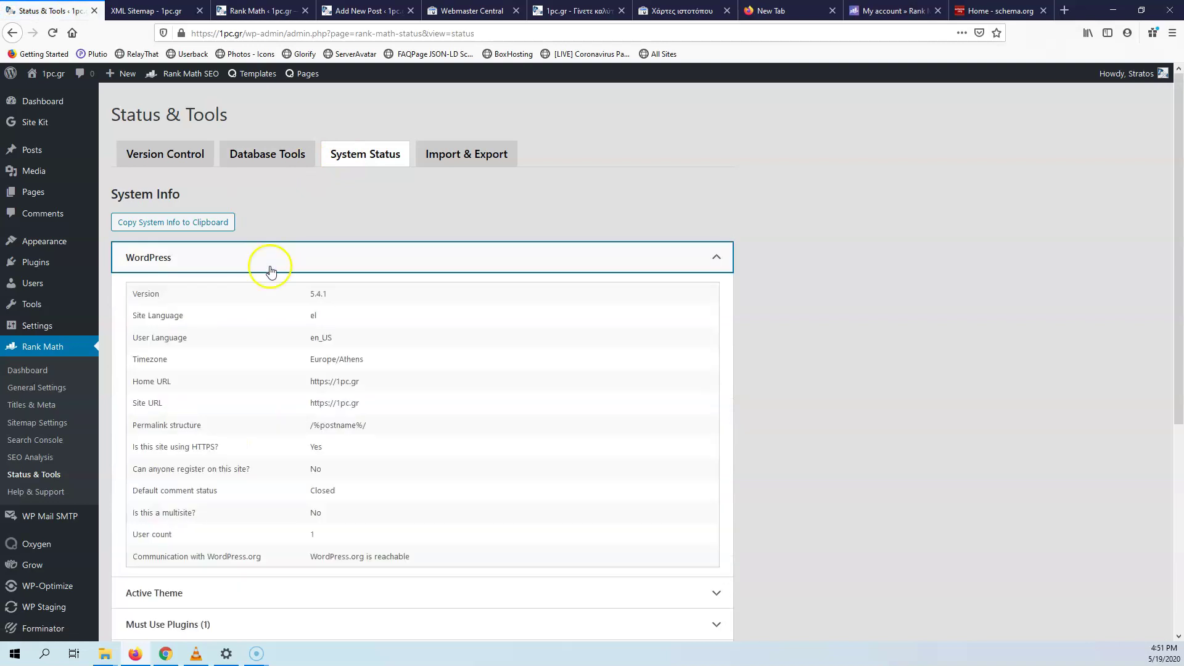
pyautogui.scroll(-4, 349, 426)
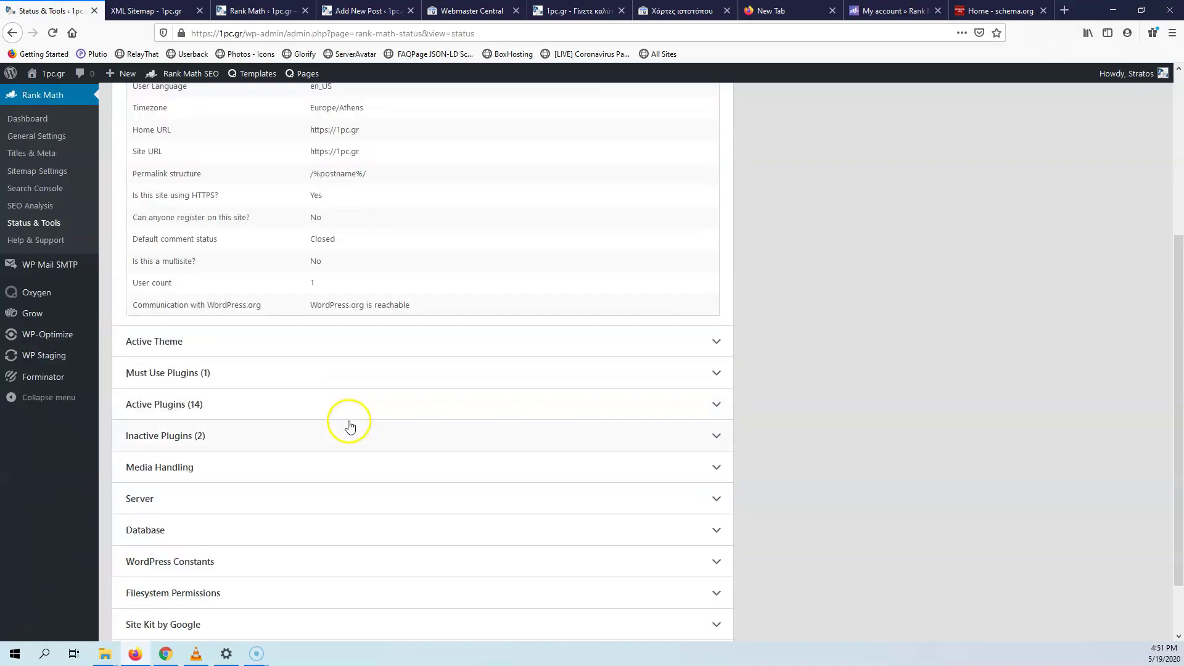
pyautogui.click(265, 503)
pyautogui.scroll(-4, 296, 383)
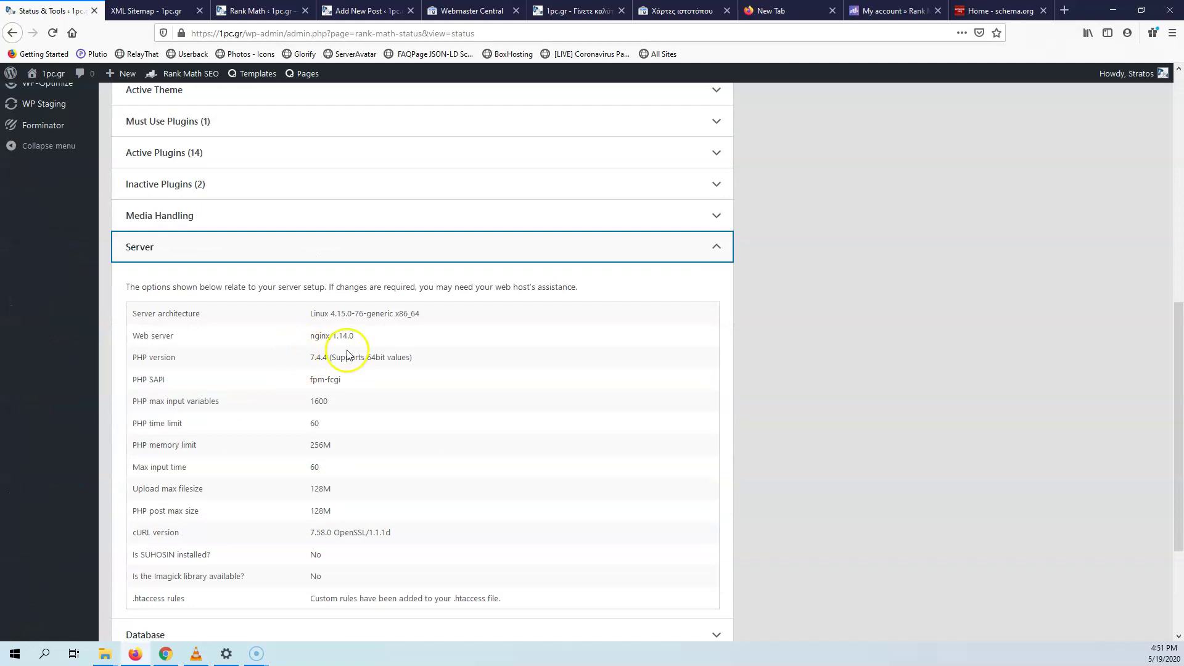
pyautogui.moveTo(310, 359); pyautogui.dragTo(316, 360)
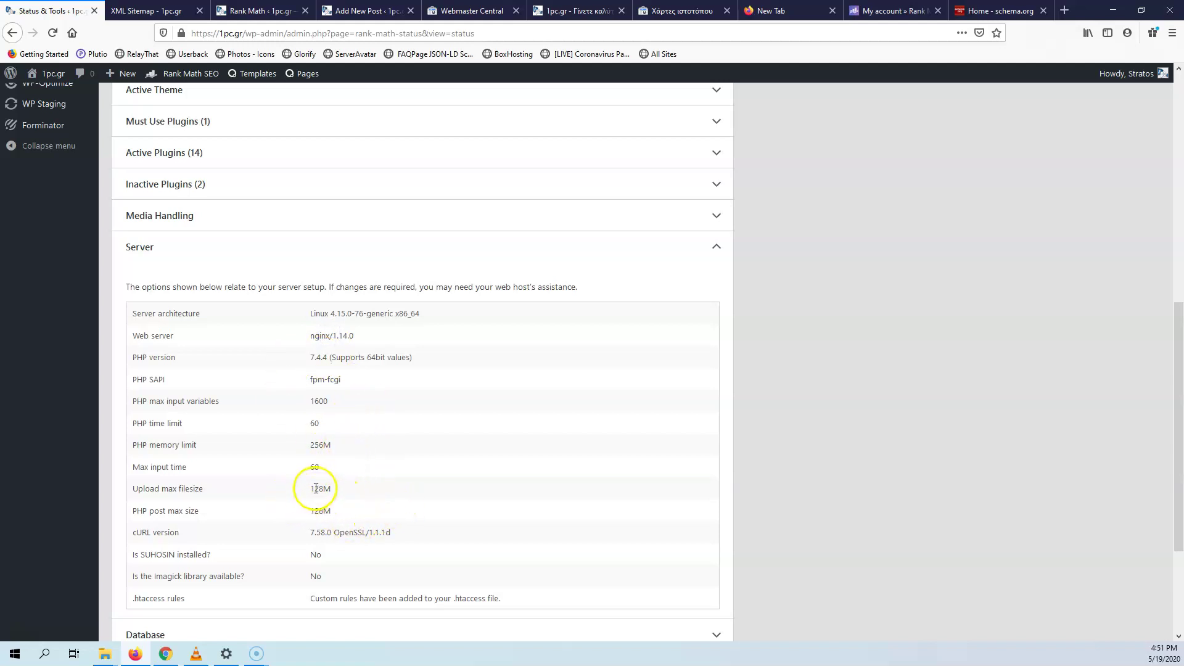
pyautogui.doubleClick(339, 488)
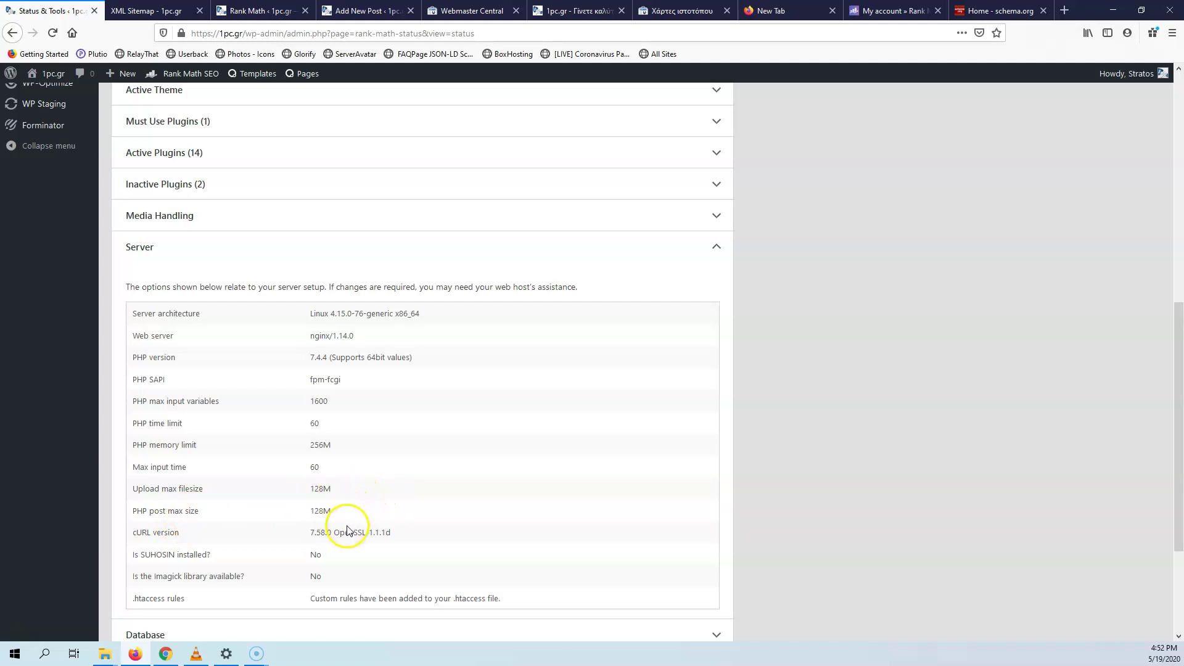
pyautogui.scroll(5, 364, 503)
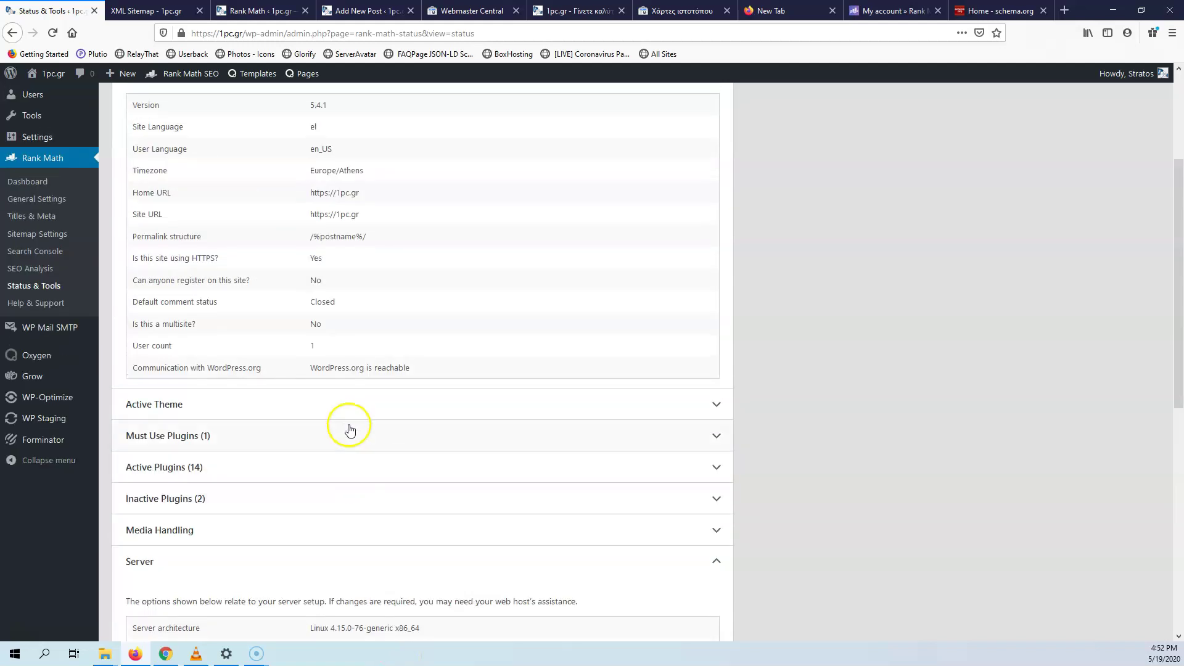
pyautogui.scroll(3, 350, 430)
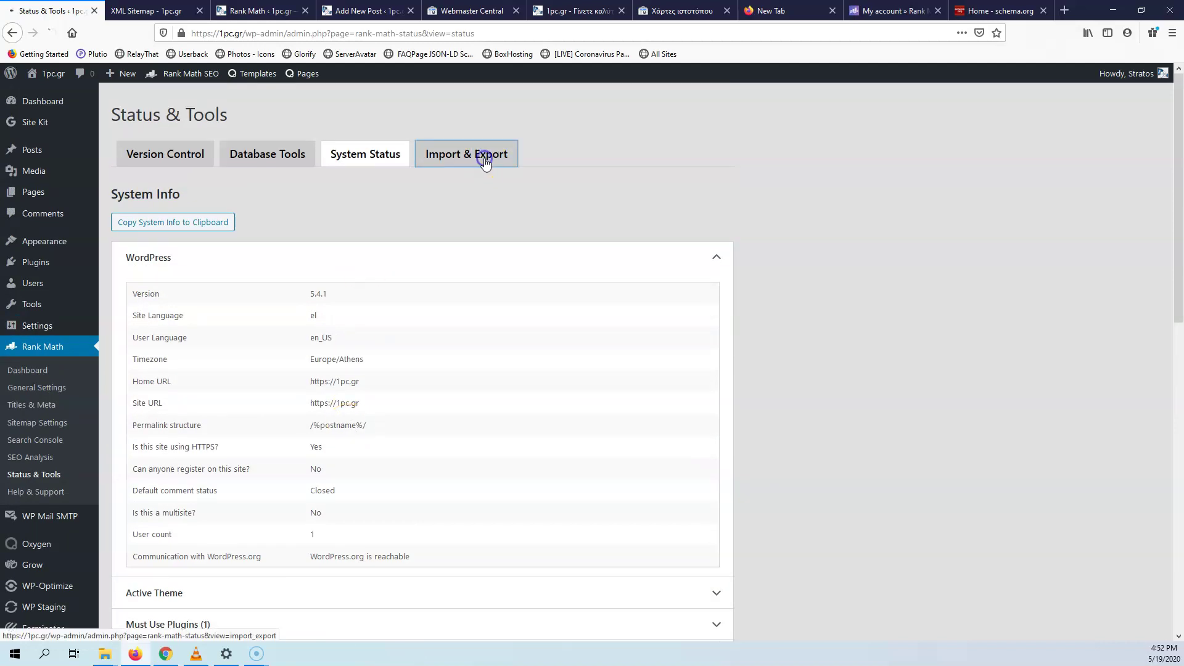
# Step: View the Import & Export options, then open Rank Math's Help & Support page and its Local SEO topic
pyautogui.click(487, 163)
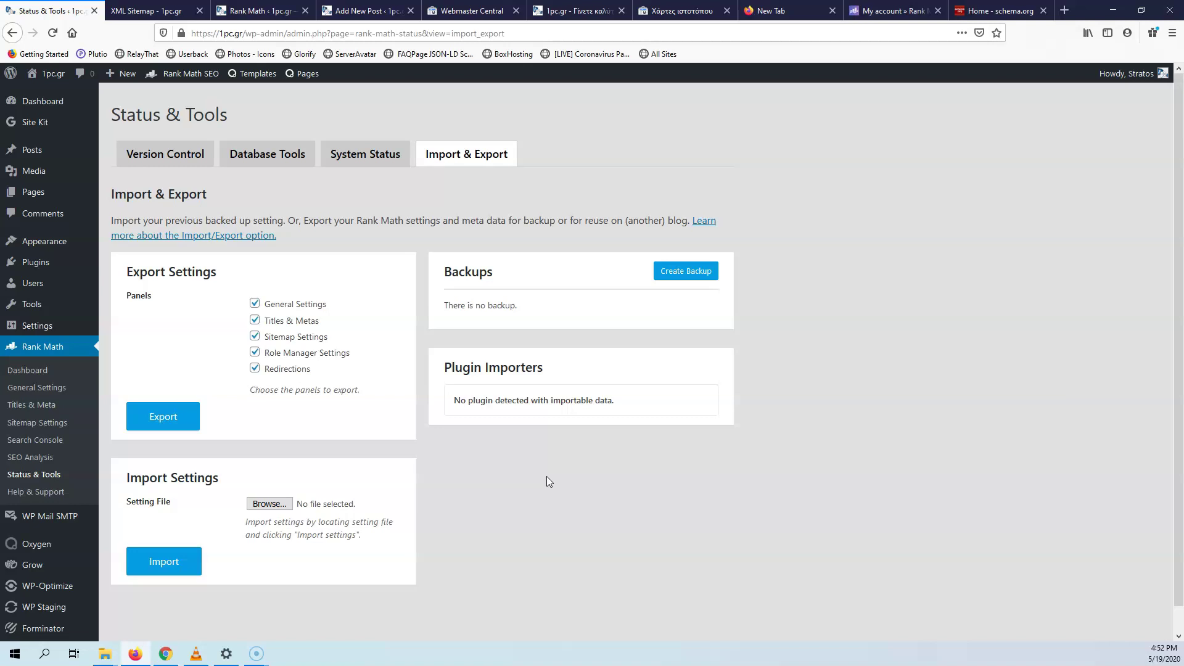
pyautogui.click(33, 495)
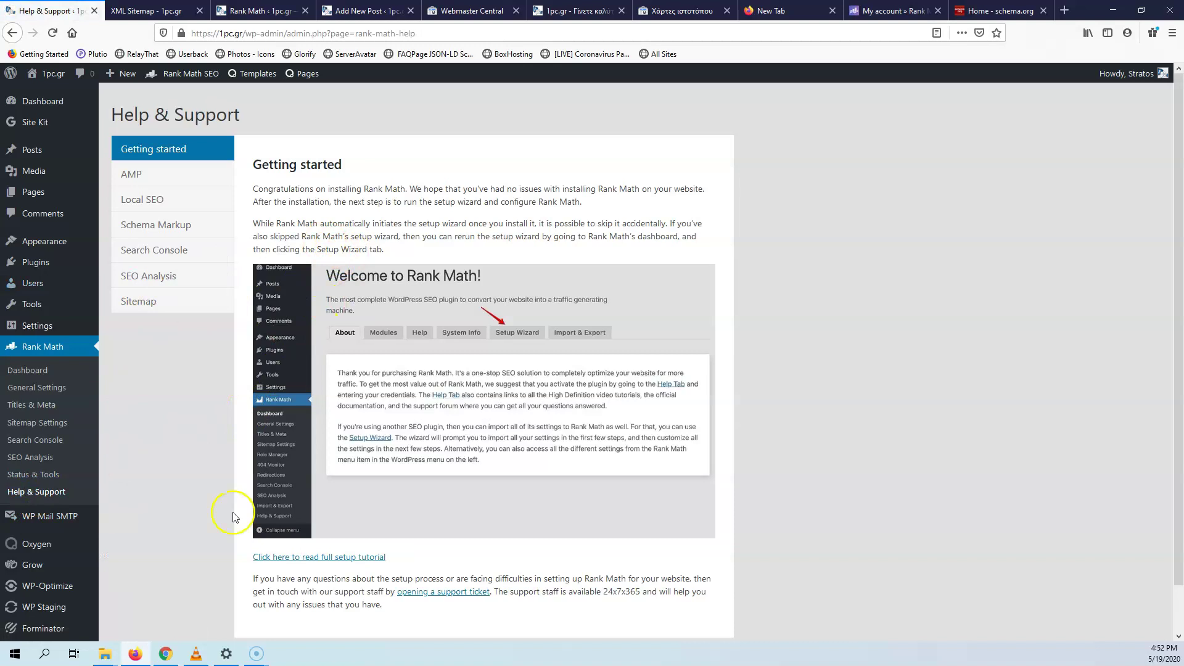
pyautogui.scroll(-1, 409, 444)
pyautogui.scroll(1, 415, 436)
pyautogui.click(141, 199)
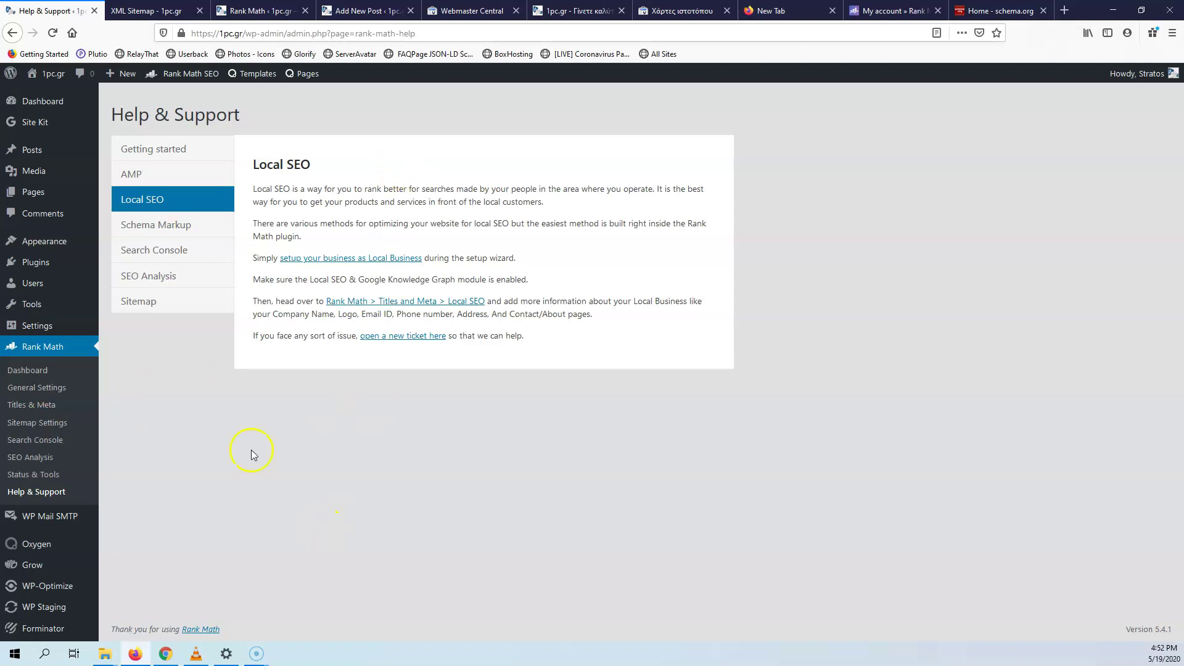
# Step: Open the post "Ποιόν Page Builder να διαλέξω" for editing from the Posts list and look through its content
pyautogui.moveTo(31, 151)
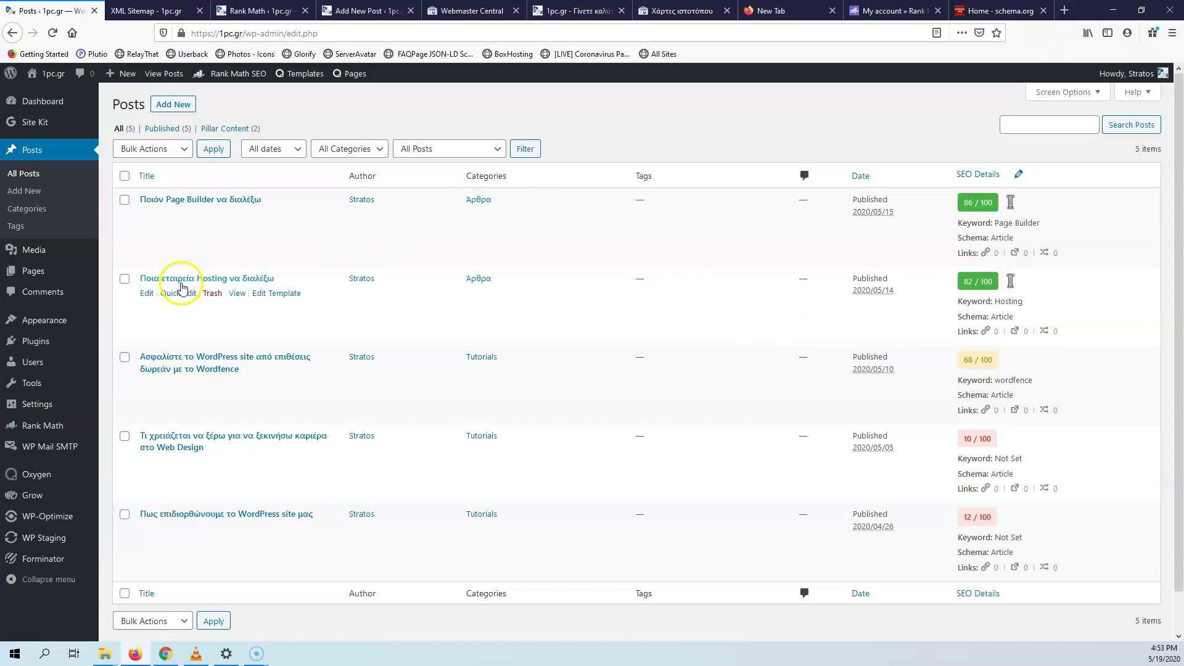
pyautogui.click(197, 200)
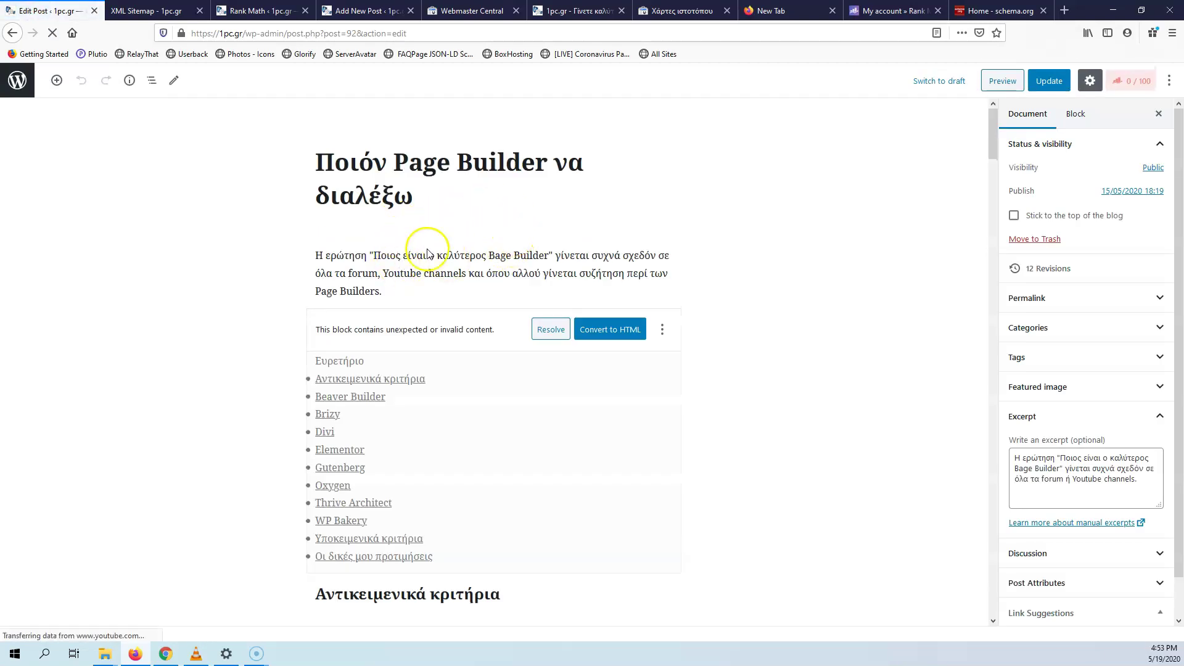
pyautogui.scroll(-15, 424, 272)
pyautogui.scroll(-5, 419, 253)
pyautogui.scroll(20, 423, 256)
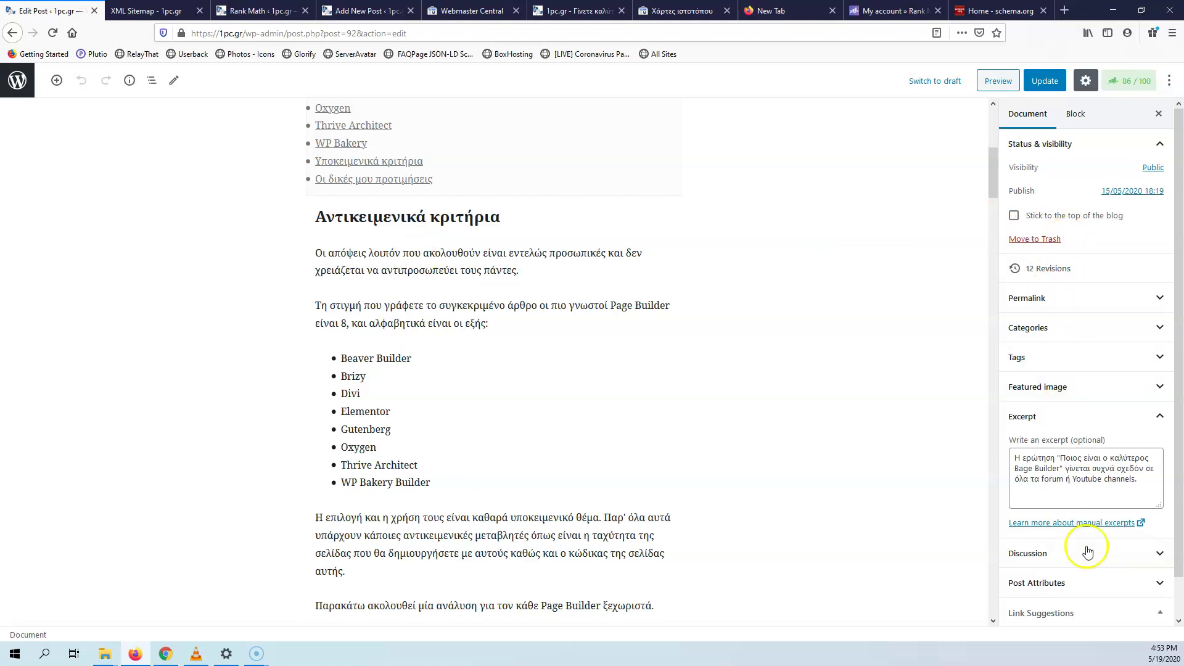
# Step: Highlight the post's excerpt text to review it, leaving the wording as it is
pyautogui.click(1067, 485)
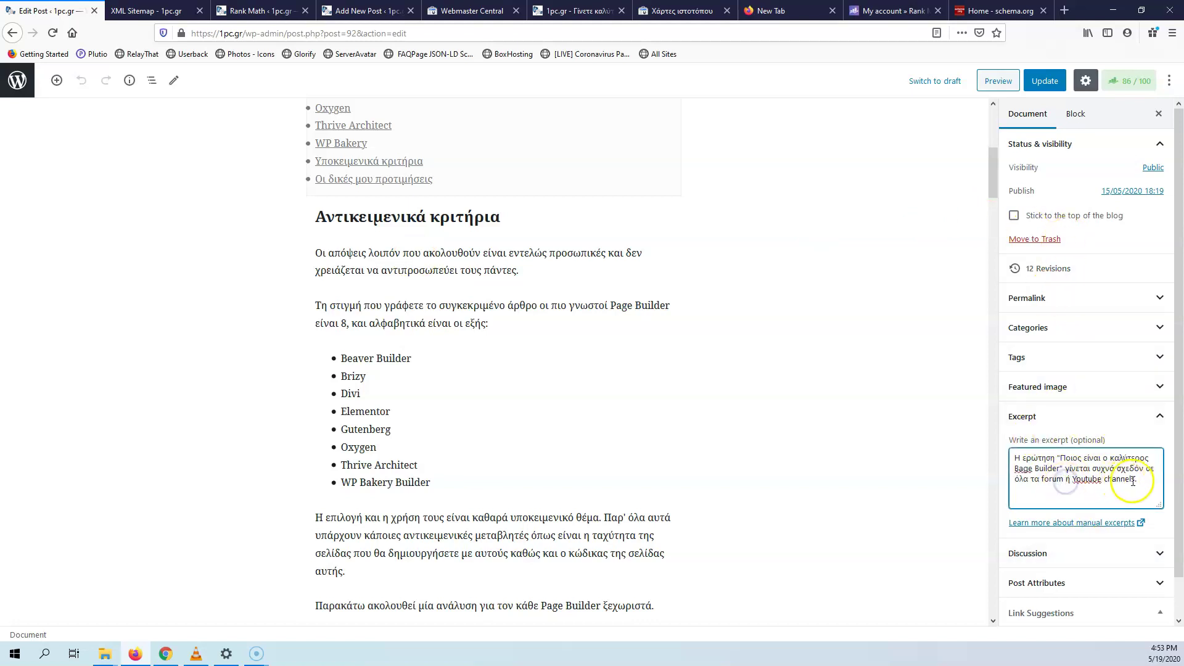
pyautogui.moveTo(1096, 478); pyautogui.dragTo(1000, 452)
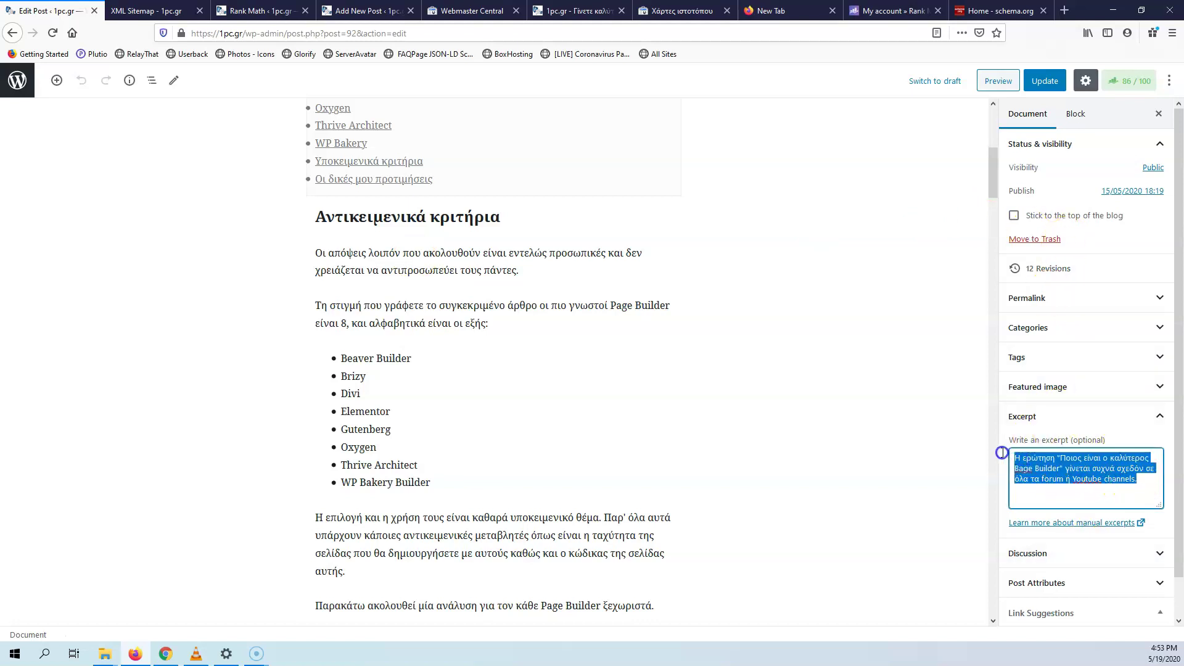
pyautogui.click(1080, 479)
pyautogui.moveTo(1144, 481); pyautogui.dragTo(979, 456)
pyautogui.click(1063, 467)
pyautogui.moveTo(1142, 480); pyautogui.dragTo(989, 457)
pyautogui.click(1032, 486)
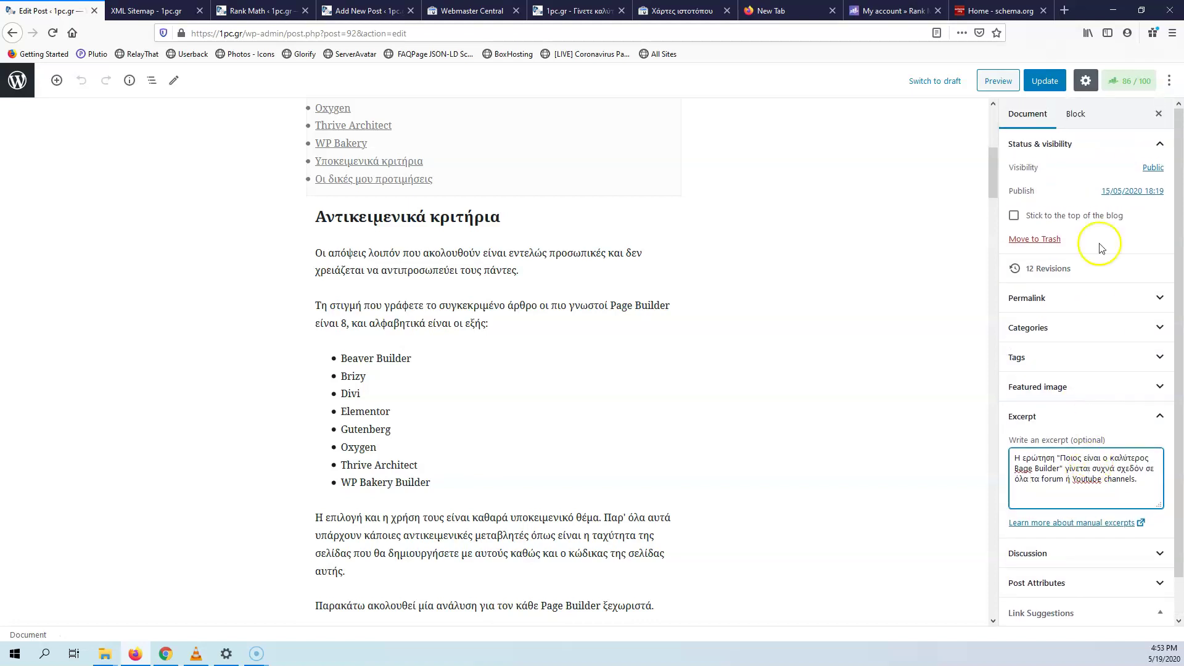
# Step: Expand the post's Permalink settings and compare the URL slug with the post title
pyautogui.click(1055, 301)
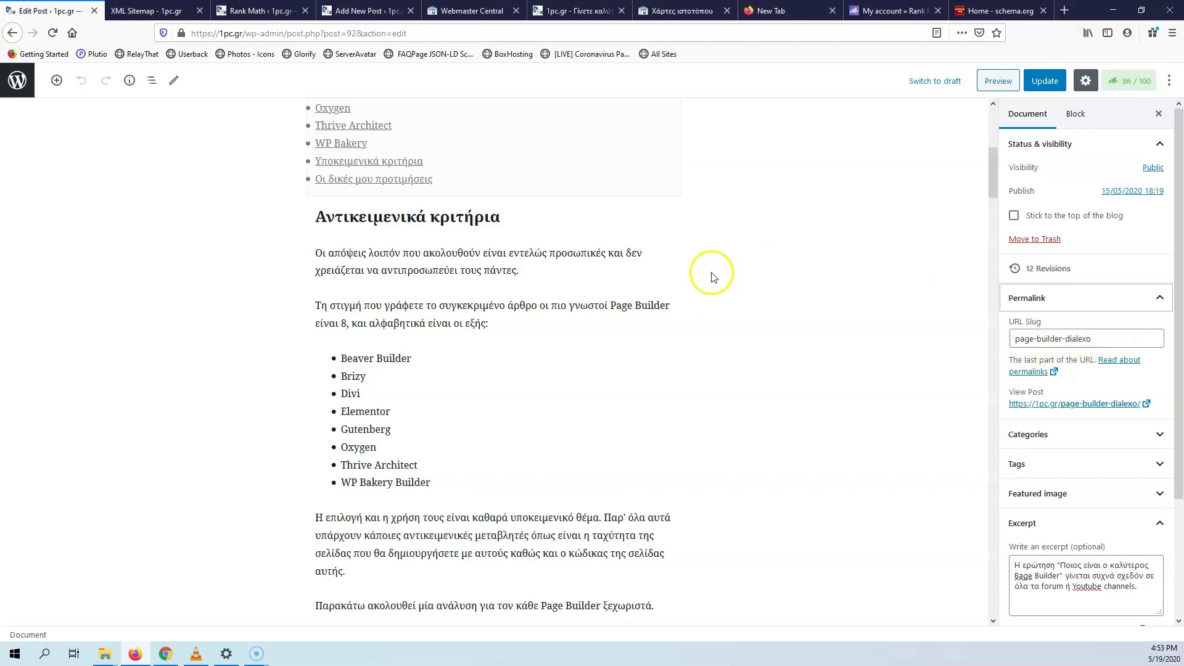
pyautogui.scroll(6, 703, 264)
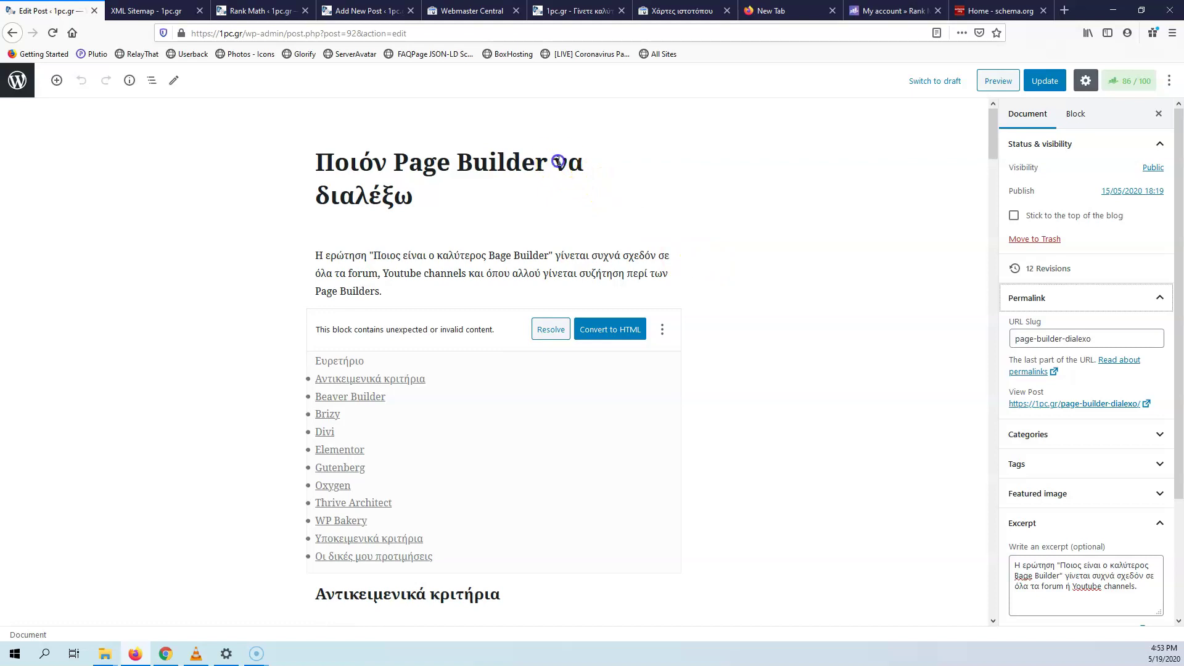
pyautogui.doubleClick(569, 163)
pyautogui.click(382, 153)
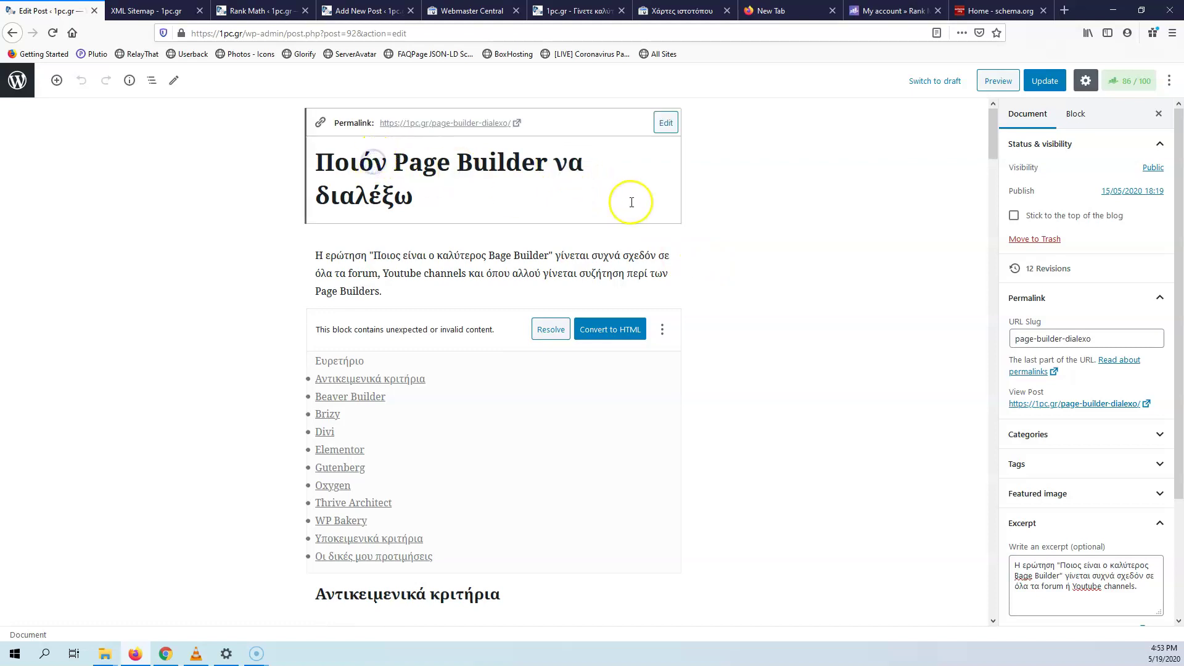
pyautogui.click(1109, 344)
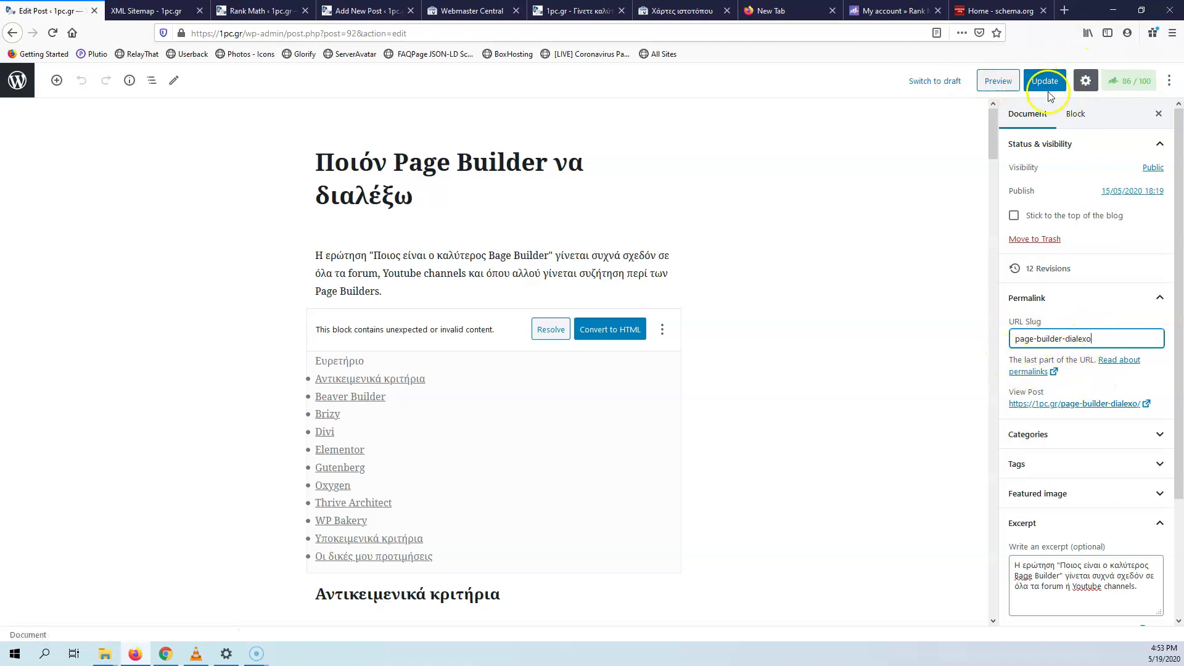
# Step: Look over the remaining document settings of the post and open its Rank Math SEO details
pyautogui.scroll(-2, 1107, 394)
pyautogui.scroll(2, 1108, 384)
pyautogui.scroll(-2, 1105, 343)
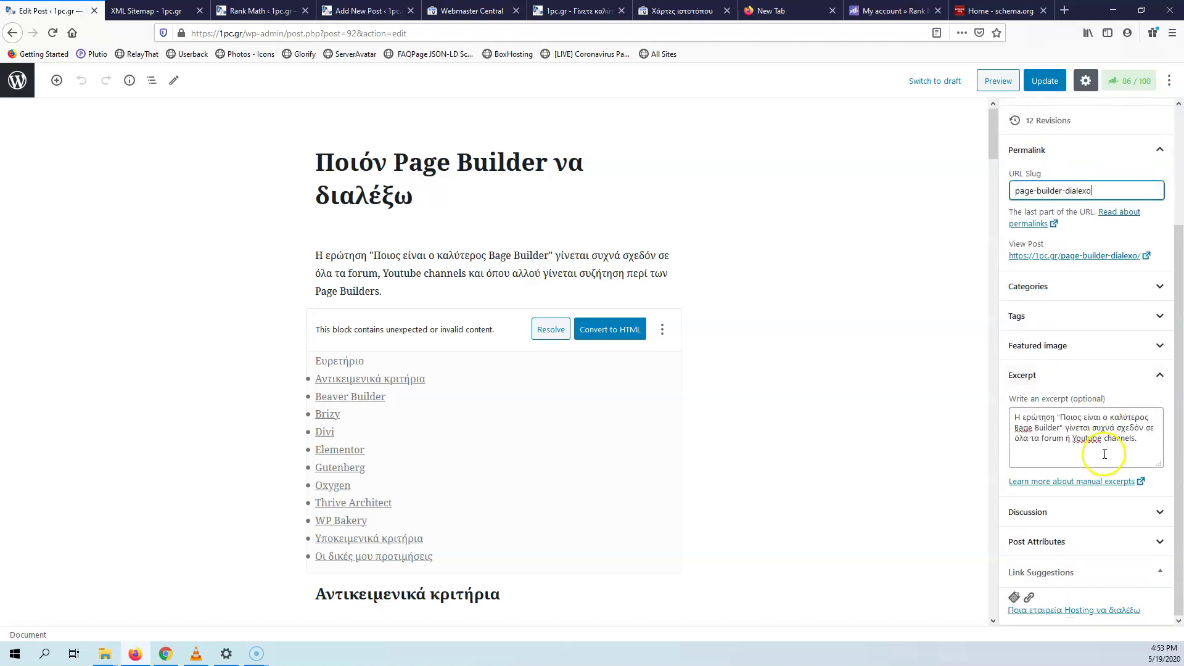
pyautogui.scroll(2, 1105, 450)
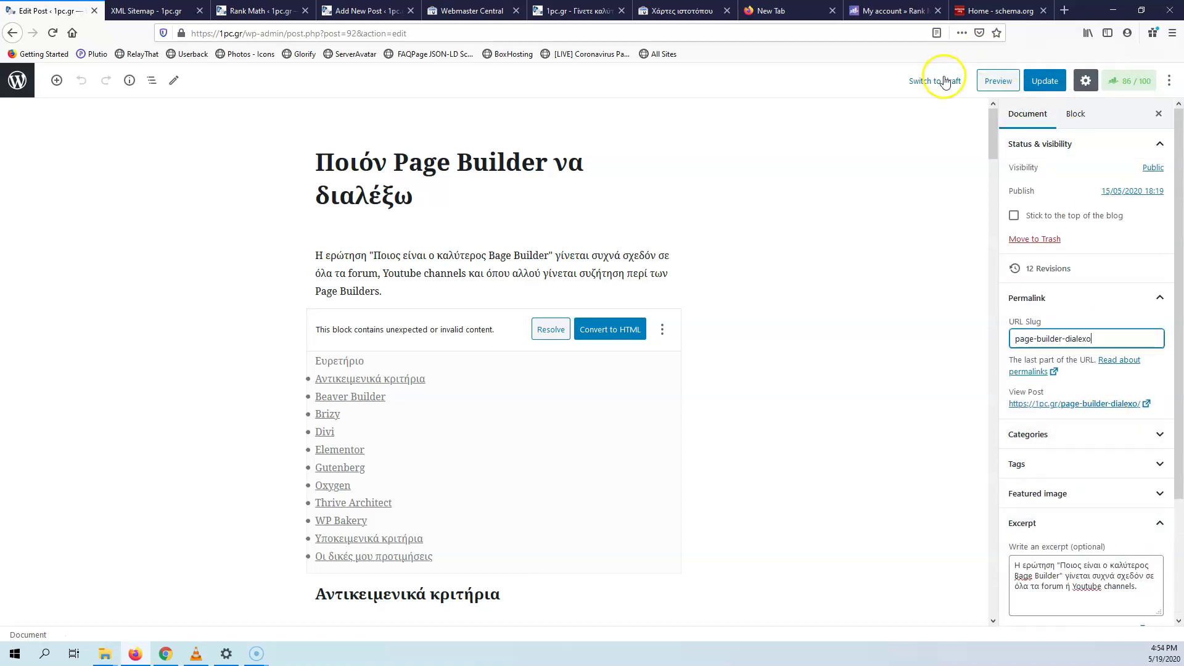
pyautogui.click(1132, 87)
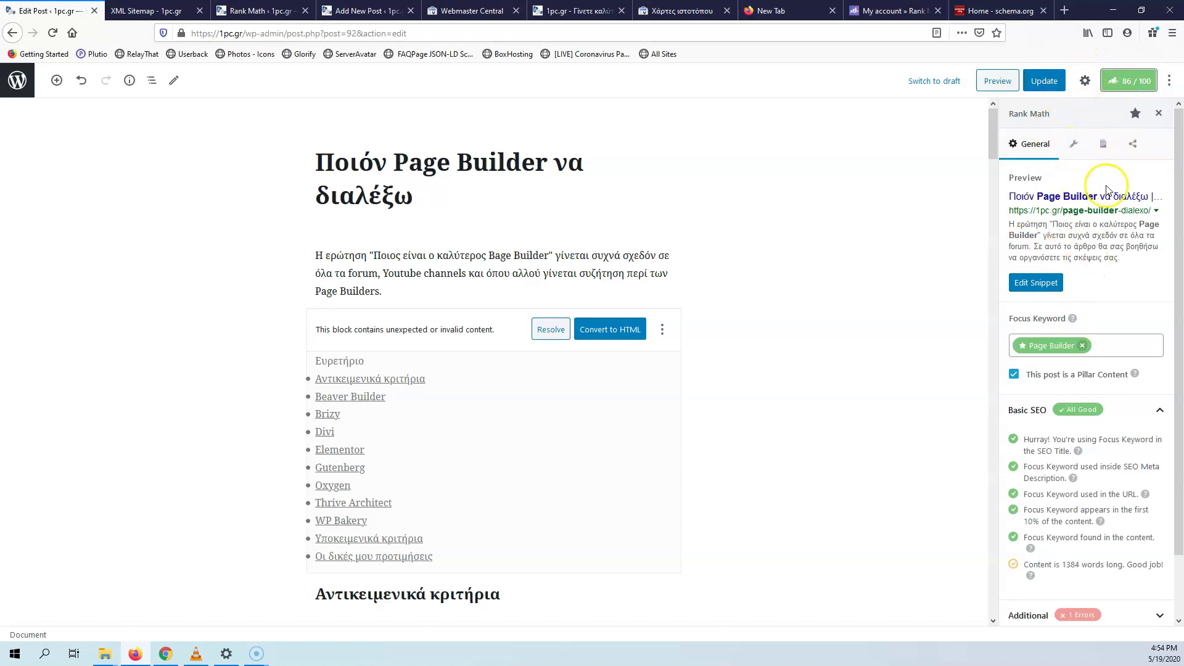
# Step: Open the post's snippet editor and review its title, permalink and description, checking both the mobile and desktop previews
pyautogui.click(1086, 87)
pyautogui.click(1123, 81)
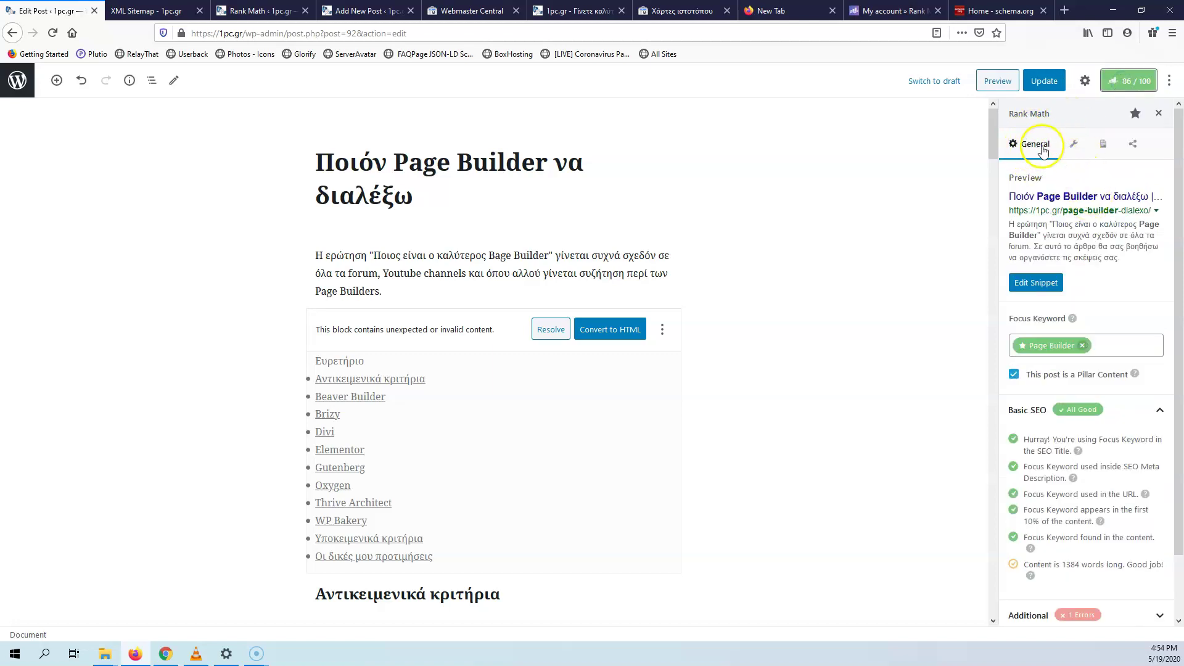
pyautogui.click(1034, 287)
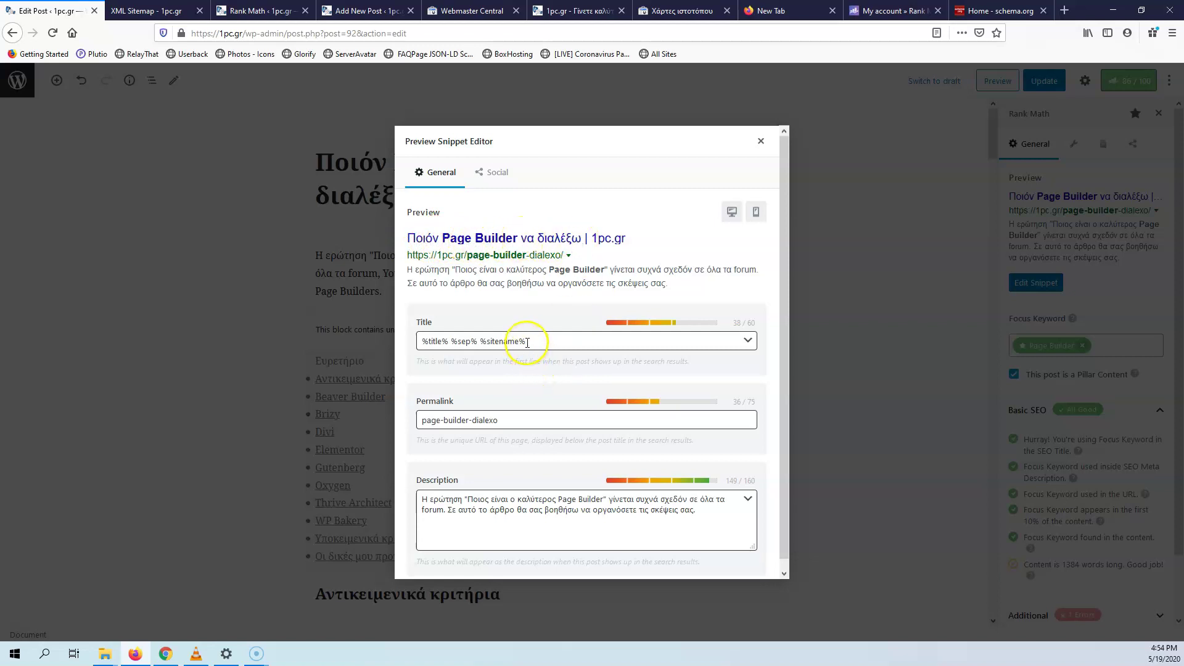
pyautogui.click(481, 341)
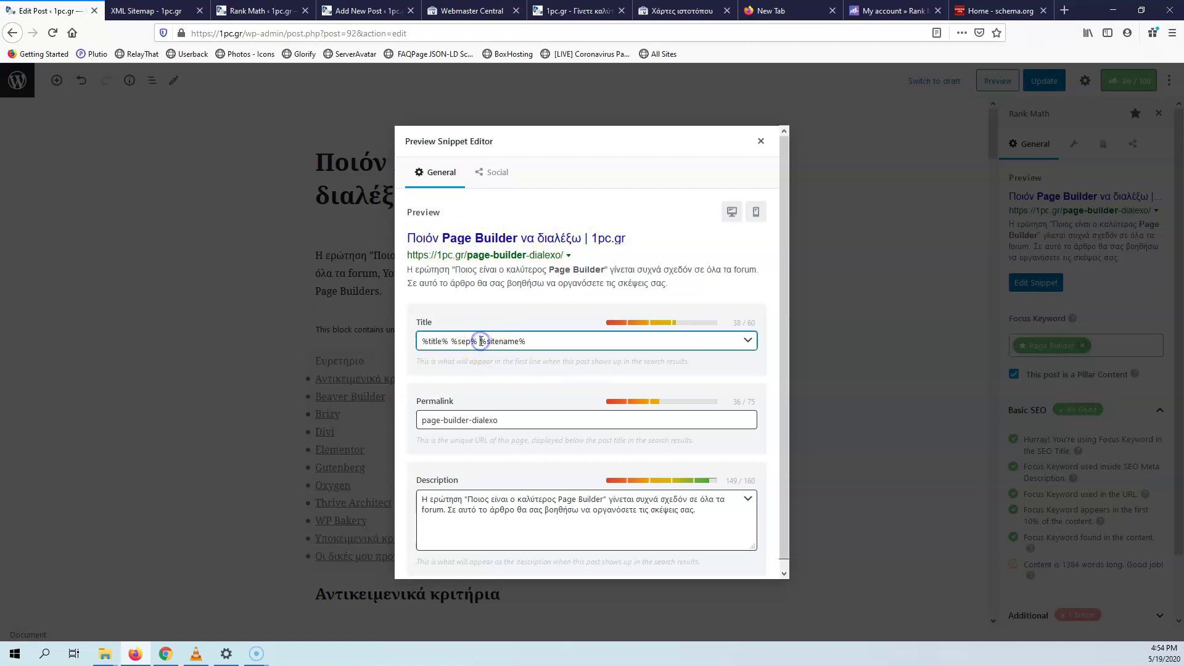
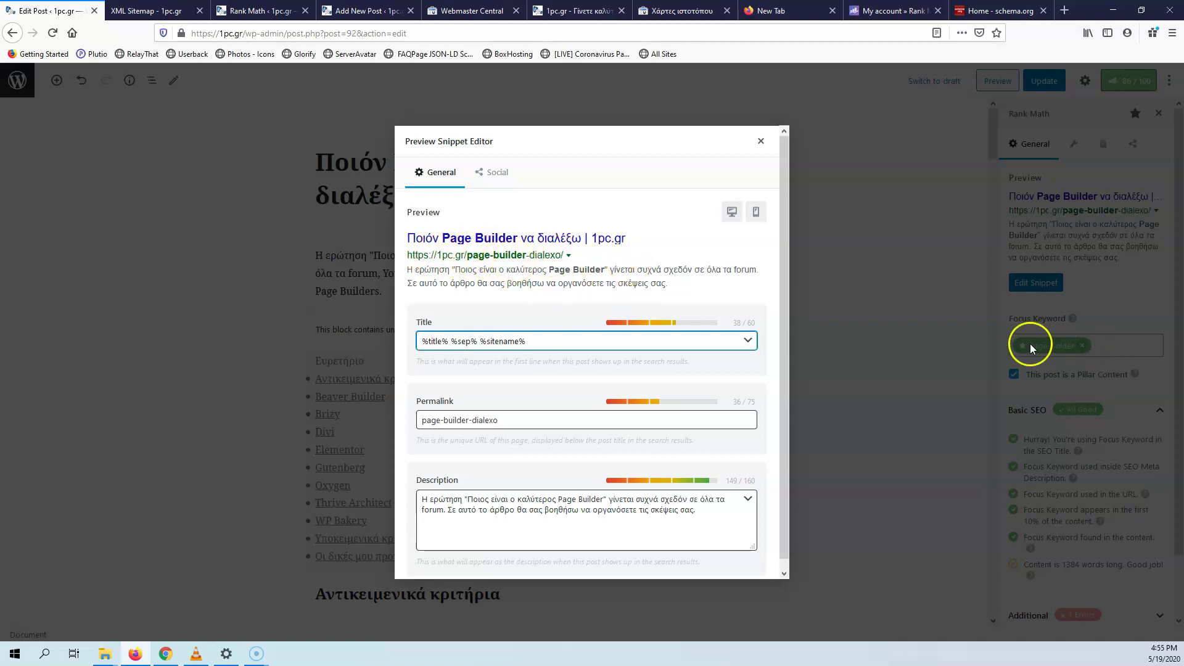
pyautogui.scroll(-1, 548, 364)
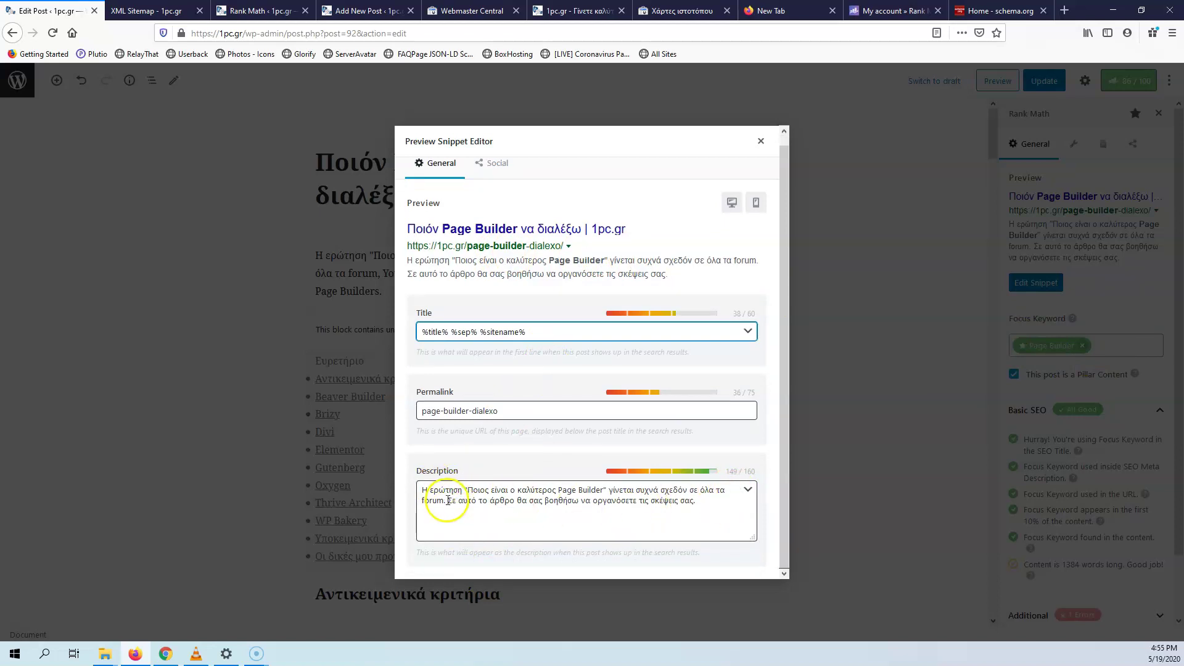
pyautogui.moveTo(558, 489); pyautogui.dragTo(606, 490)
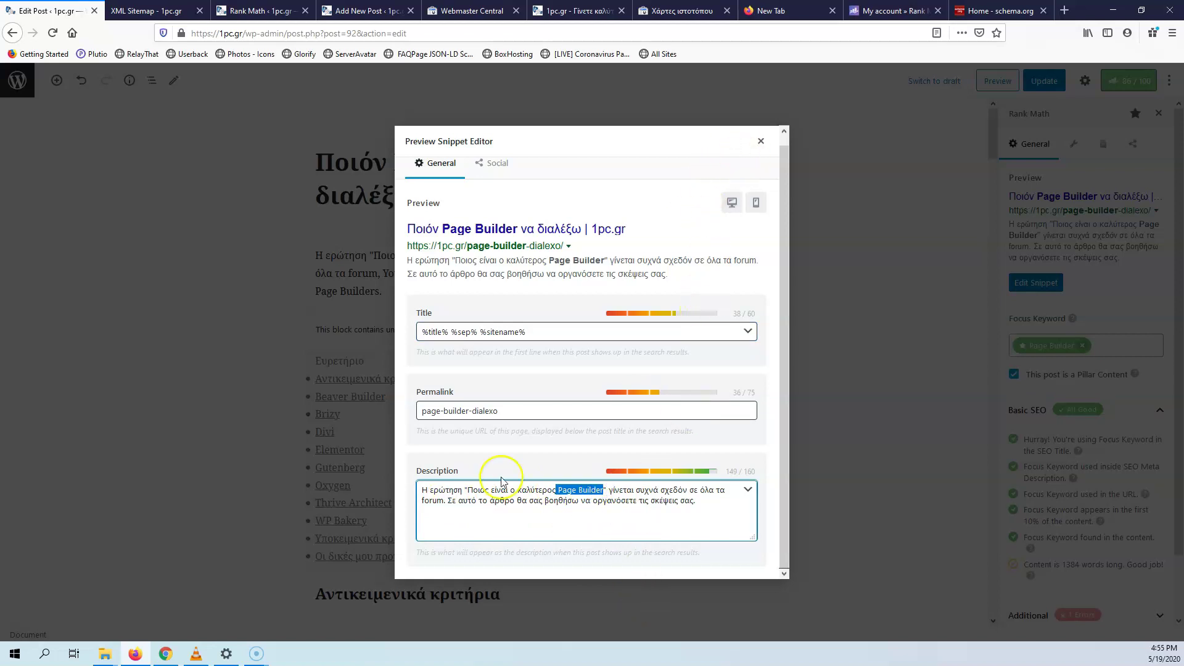
pyautogui.click(472, 500)
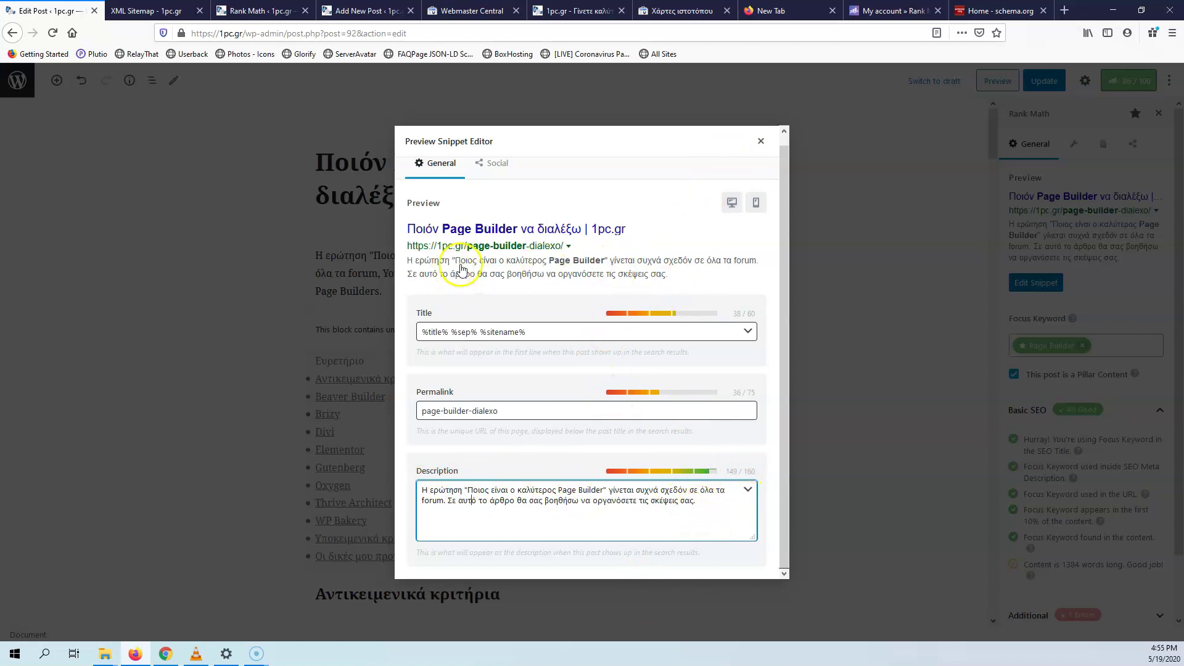
pyautogui.click(758, 205)
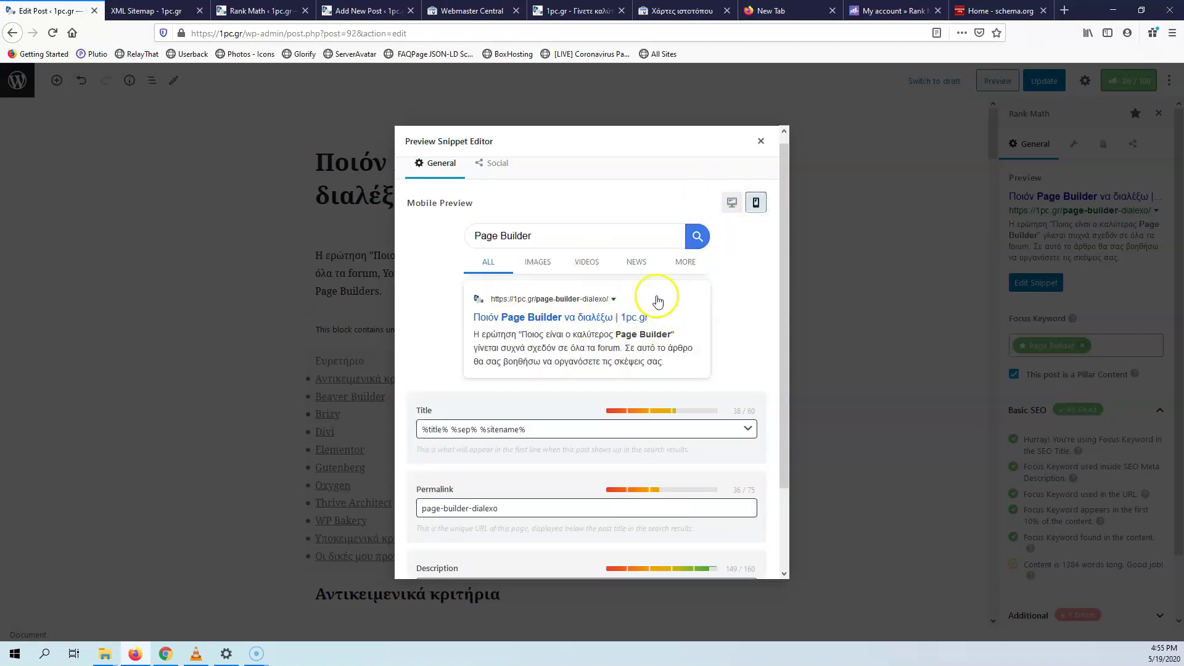
pyautogui.click(732, 203)
# Step: Review the snippet's Facebook sharing preview and its social image, title and description fields, and close the snippet editor
pyautogui.click(498, 163)
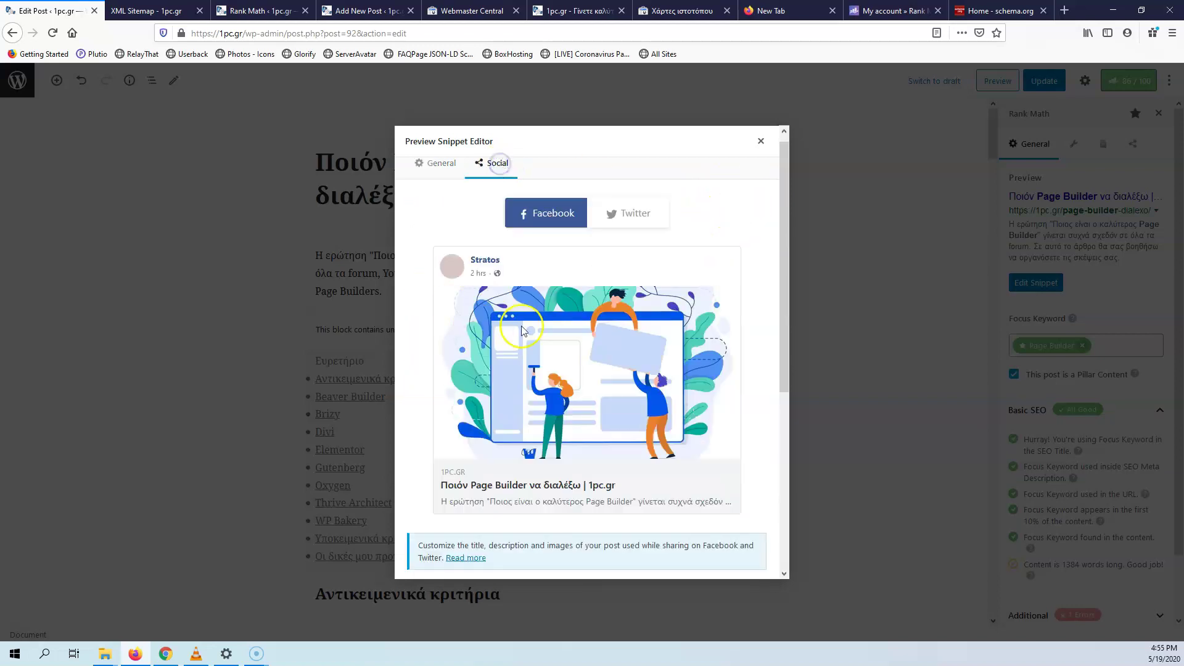
pyautogui.scroll(-5, 526, 395)
pyautogui.scroll(5, 598, 382)
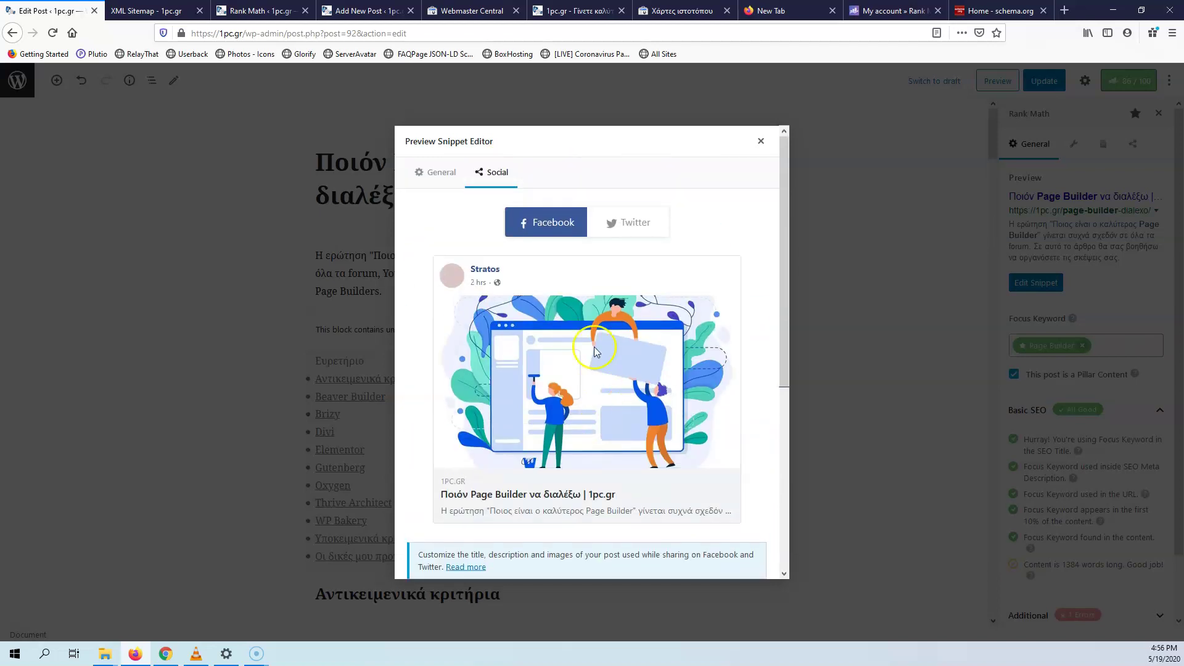
pyautogui.scroll(-5, 585, 388)
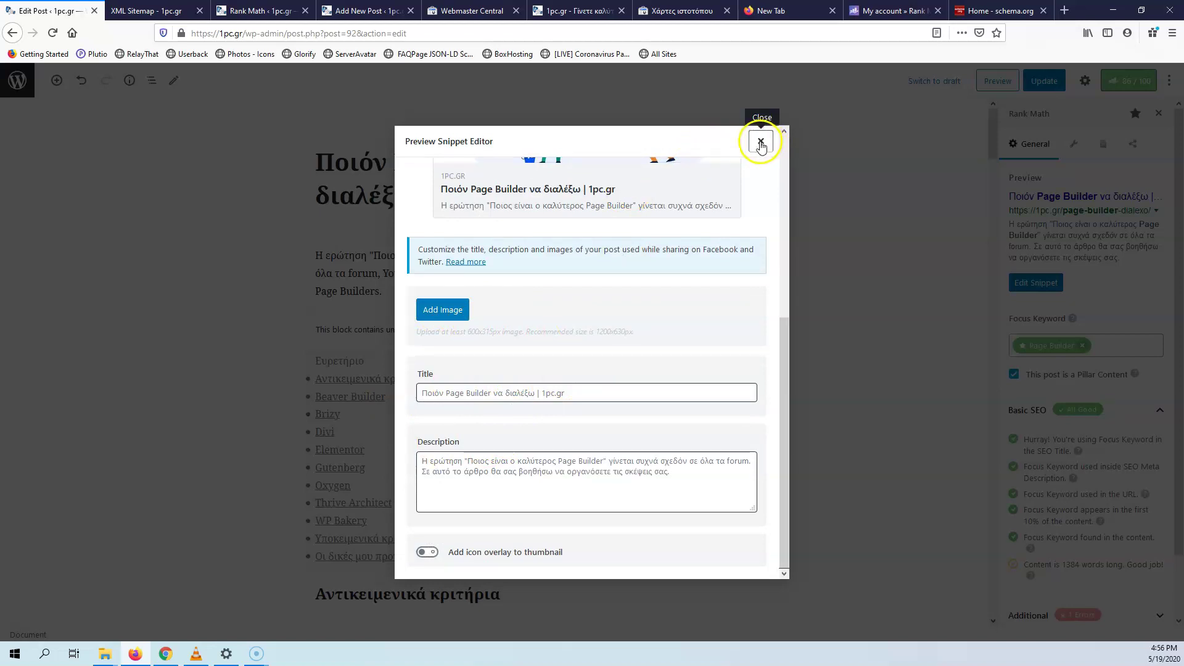
pyautogui.scroll(5, 635, 309)
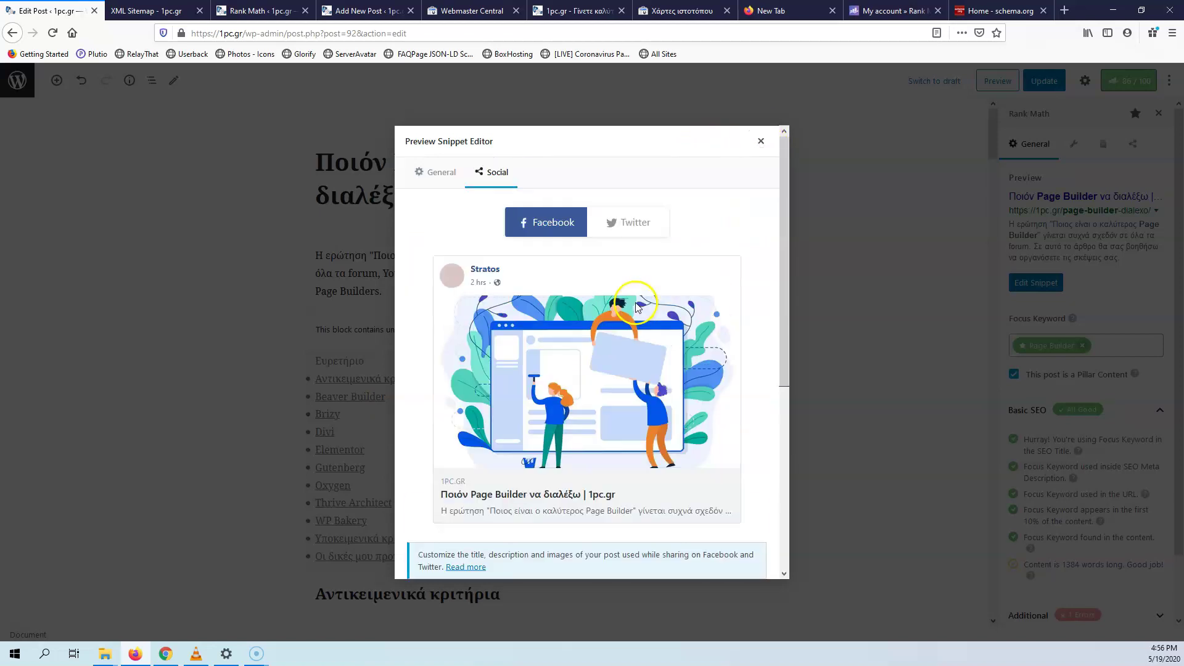
pyautogui.click(761, 144)
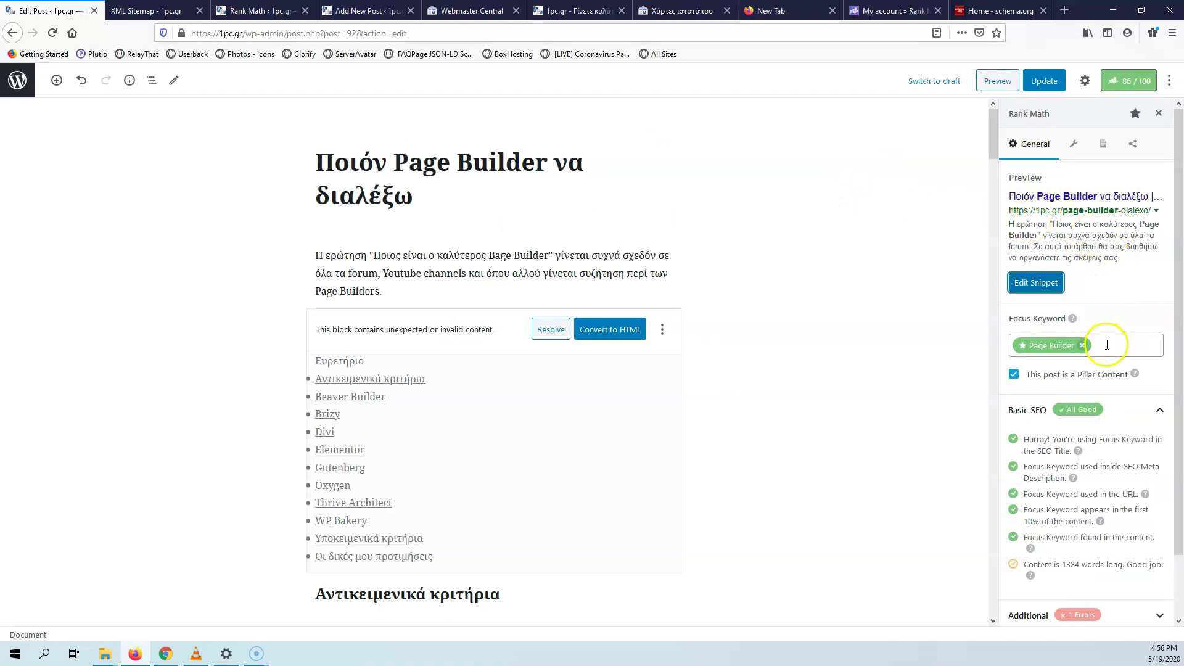
# Step: Remove the post's focus keyword and add the suggested keyword "page builder" in its place
pyautogui.click(1083, 346)
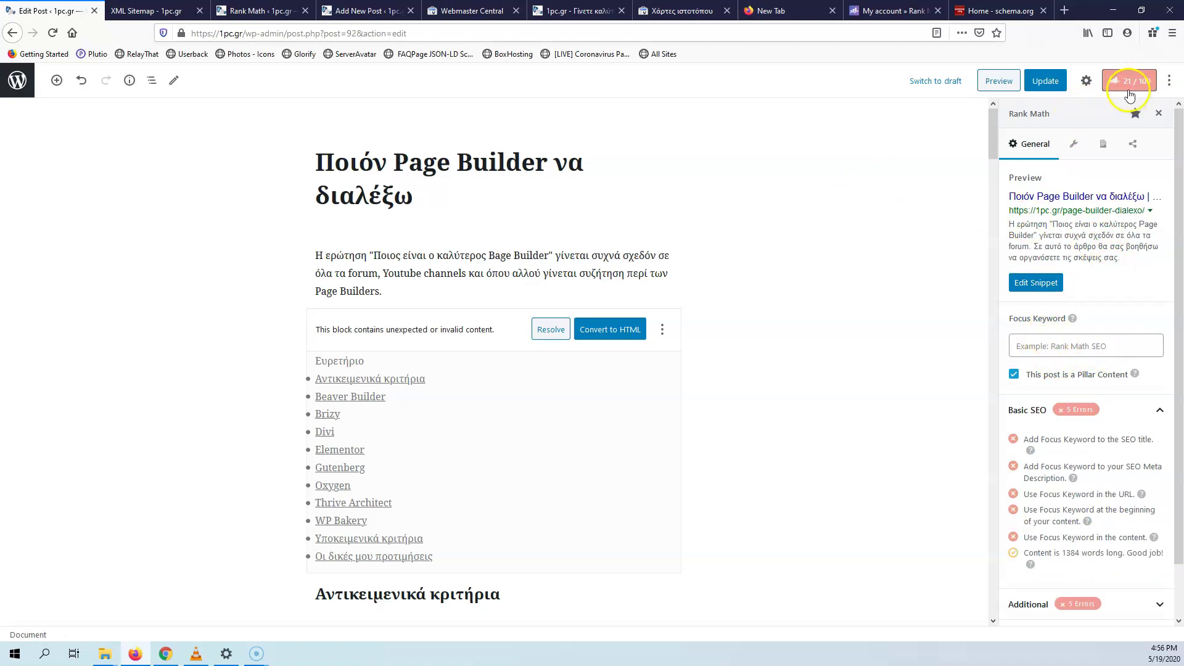
pyautogui.click(1085, 347)
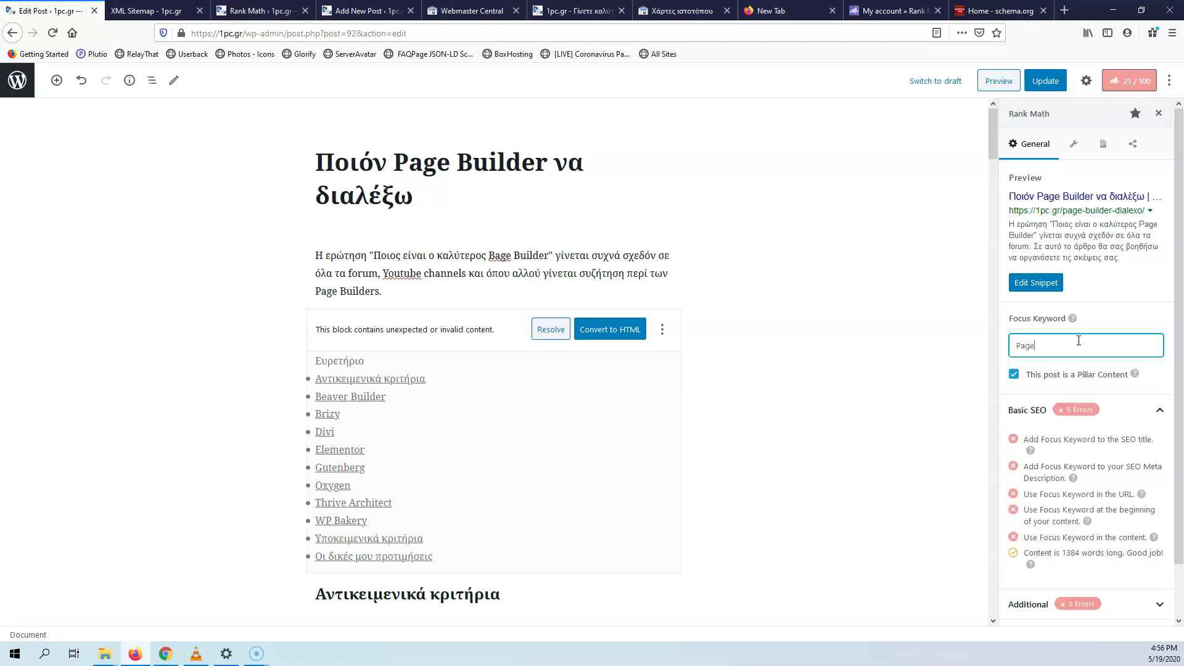
pyautogui.write('lder')
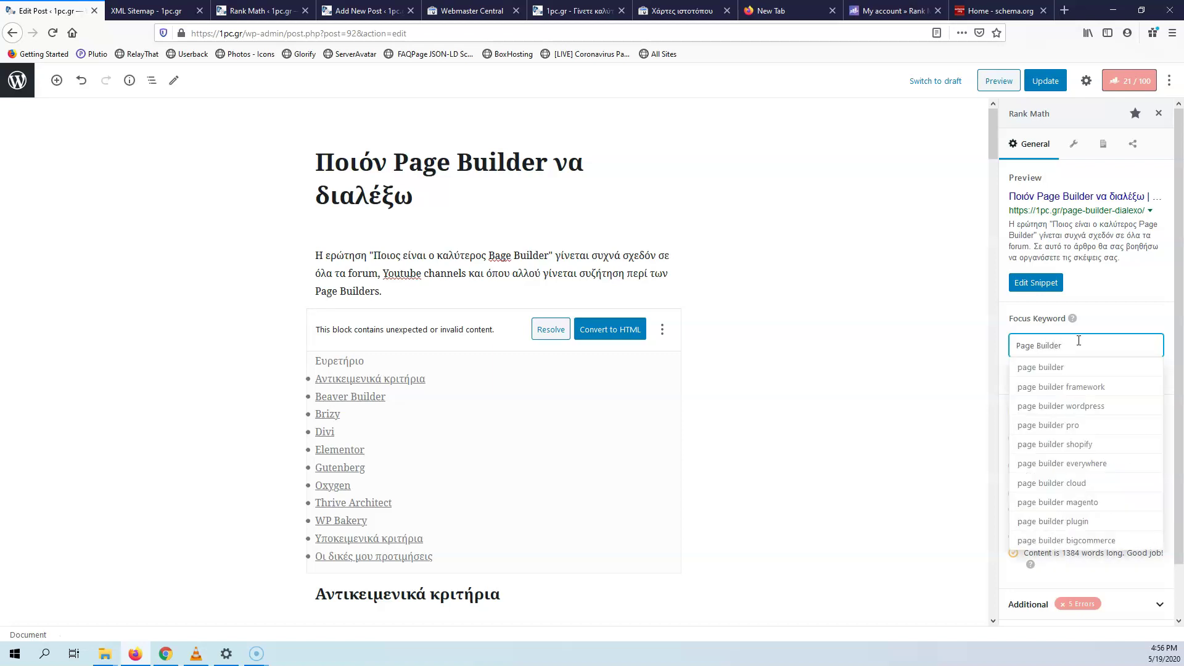
pyautogui.press('Return')
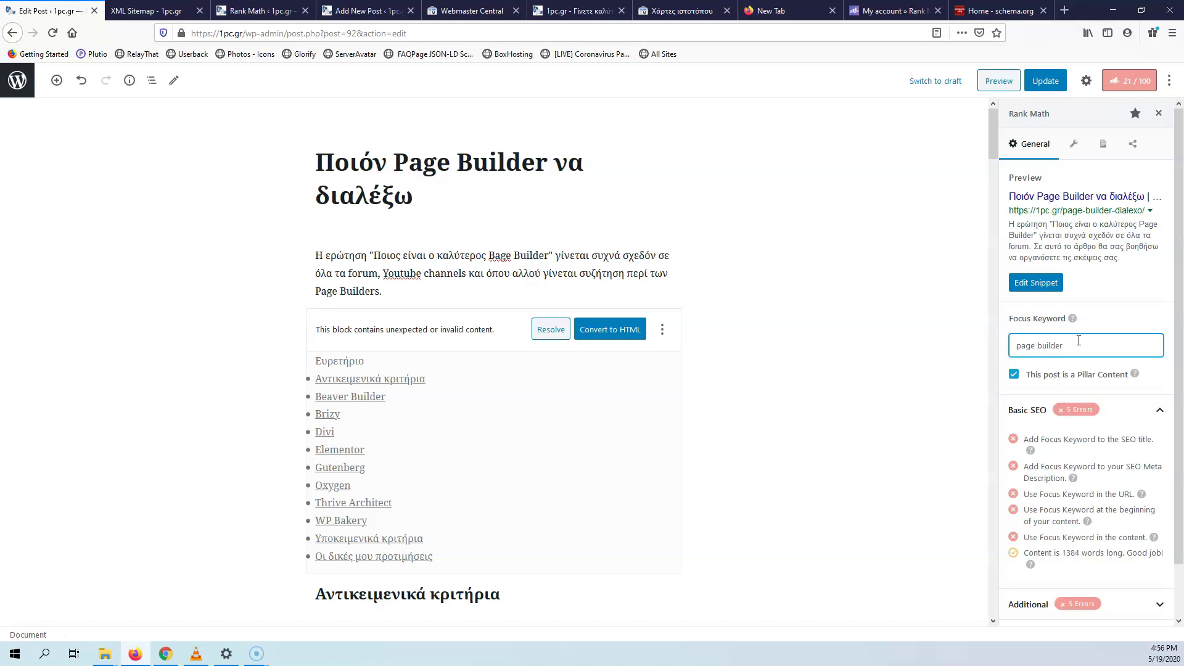
pyautogui.click(1086, 365)
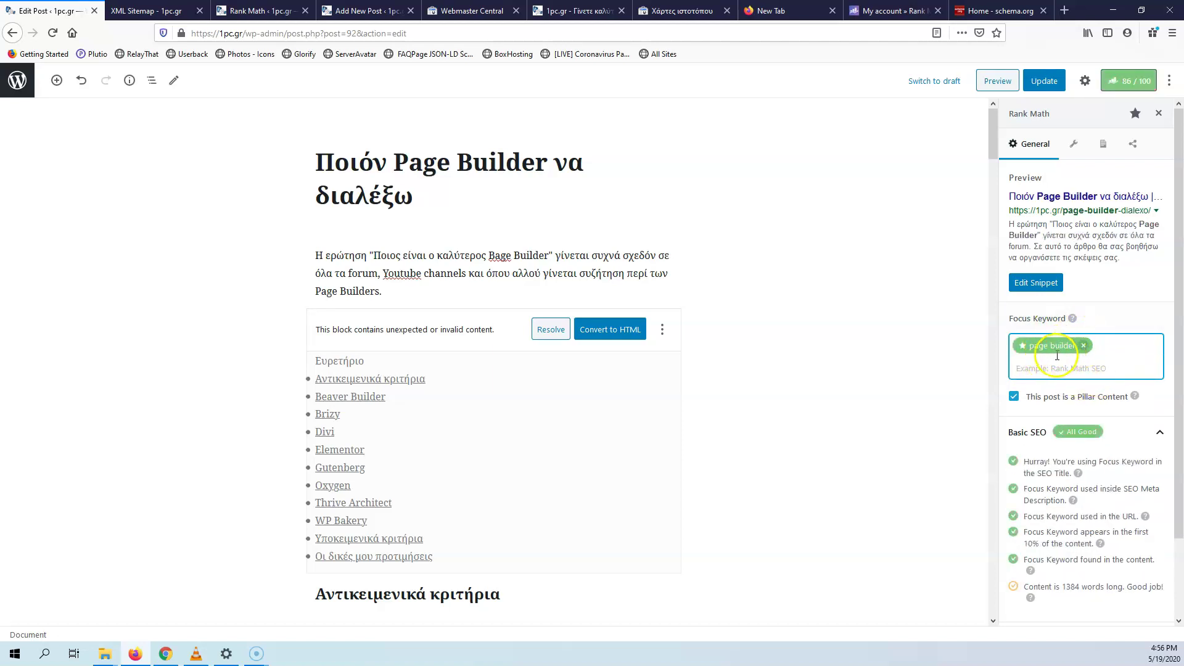
# Step: Read the help note on the Focus Keyword setting and collapse it again
pyautogui.click(1074, 319)
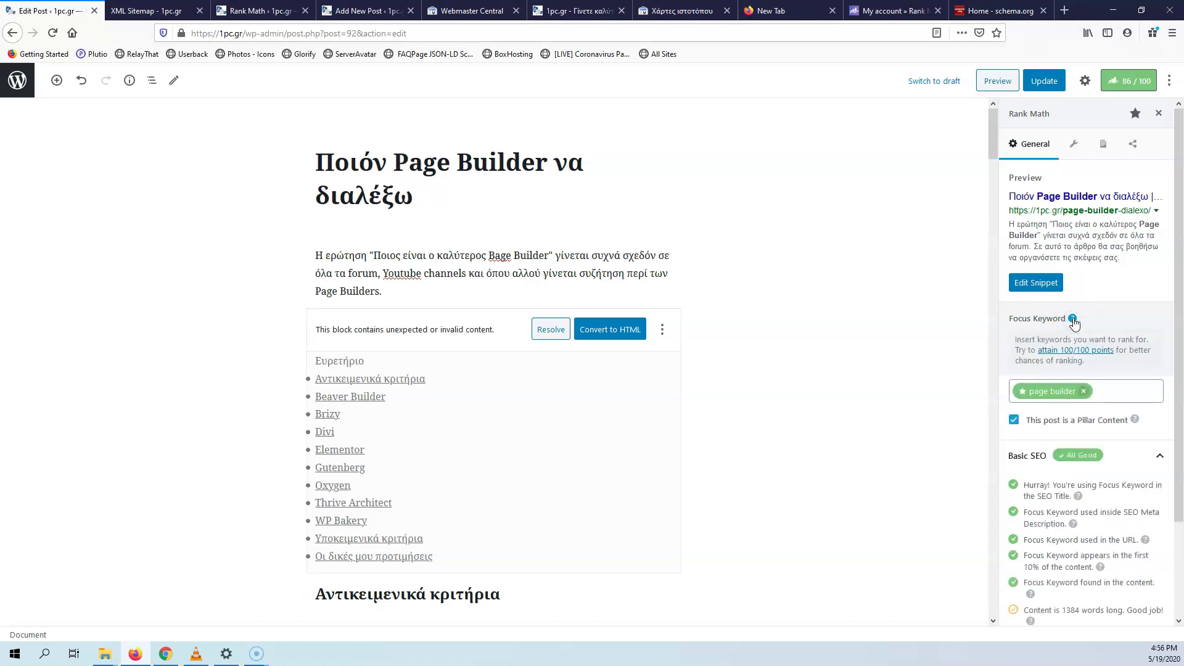
pyautogui.click(1073, 319)
pyautogui.click(1073, 318)
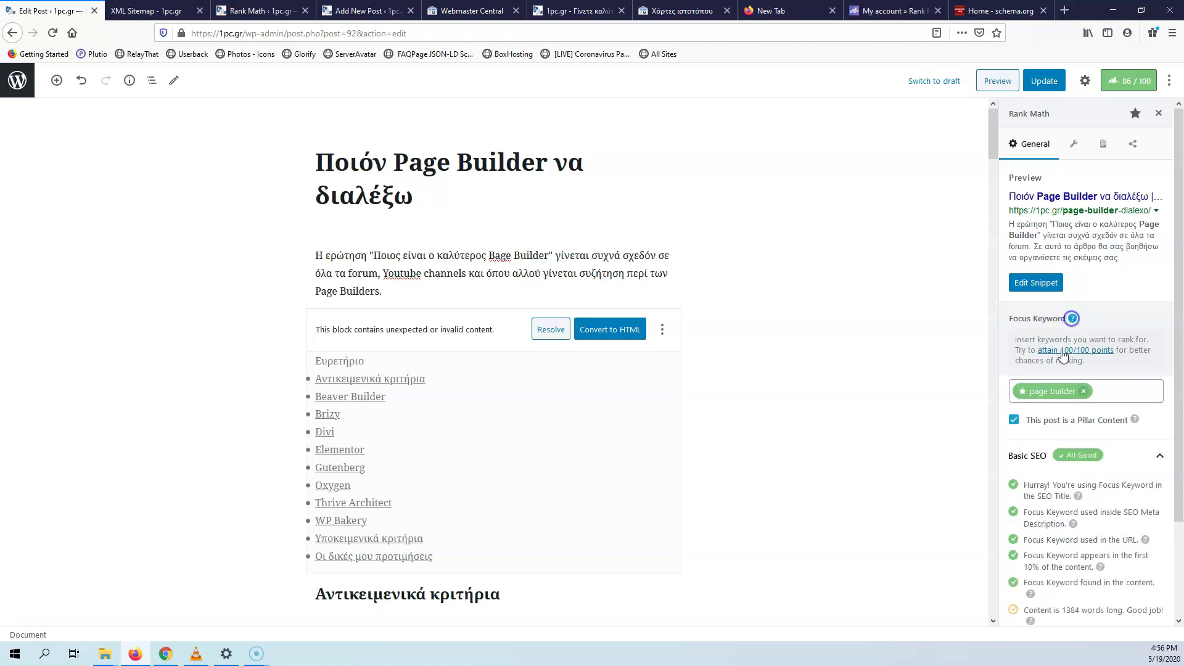
pyautogui.click(1074, 318)
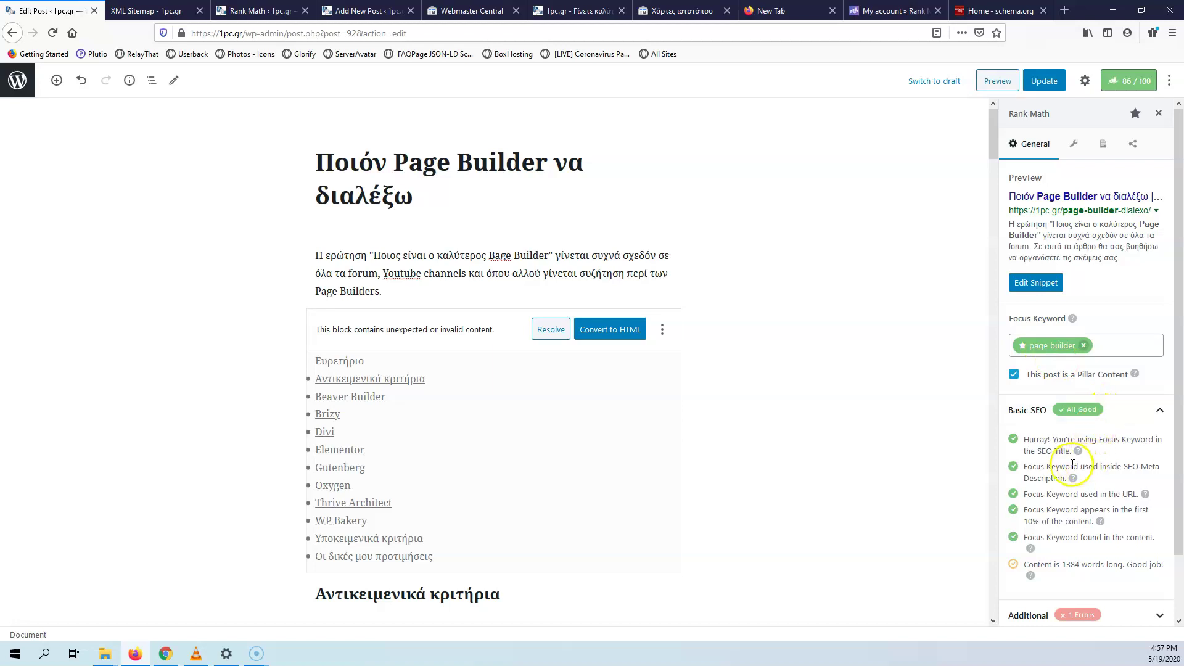
# Step: Go through the Basic SEO checks and compare them with the post's opening paragraph and title
pyautogui.scroll(-1, 1072, 464)
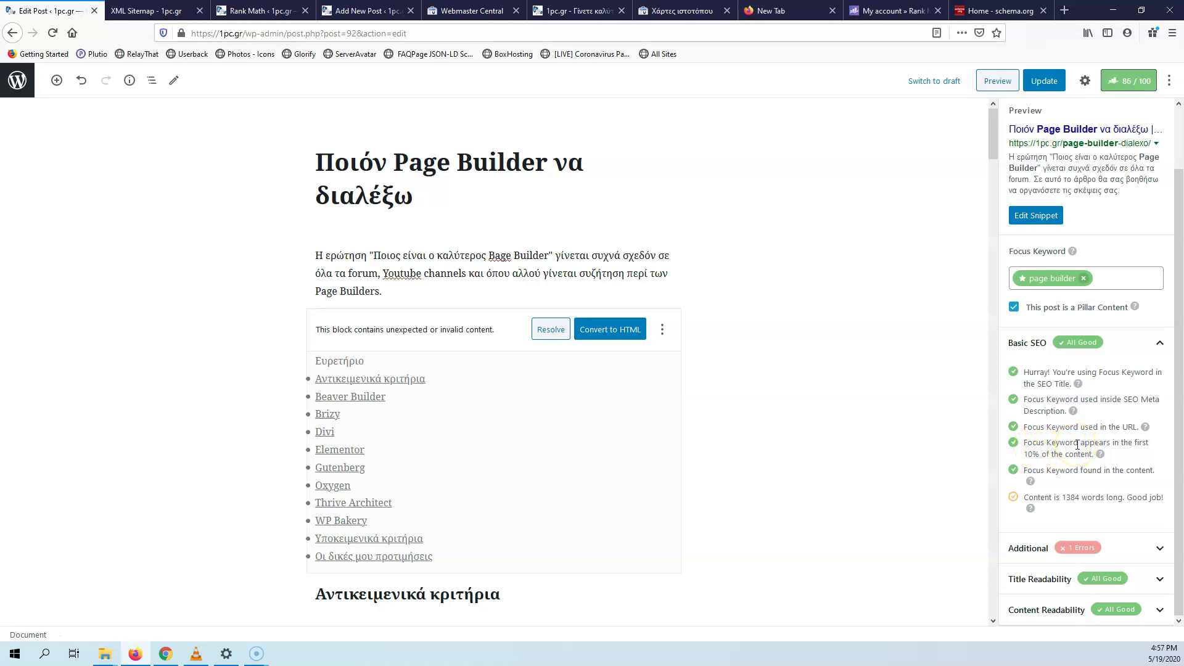
pyautogui.click(491, 253)
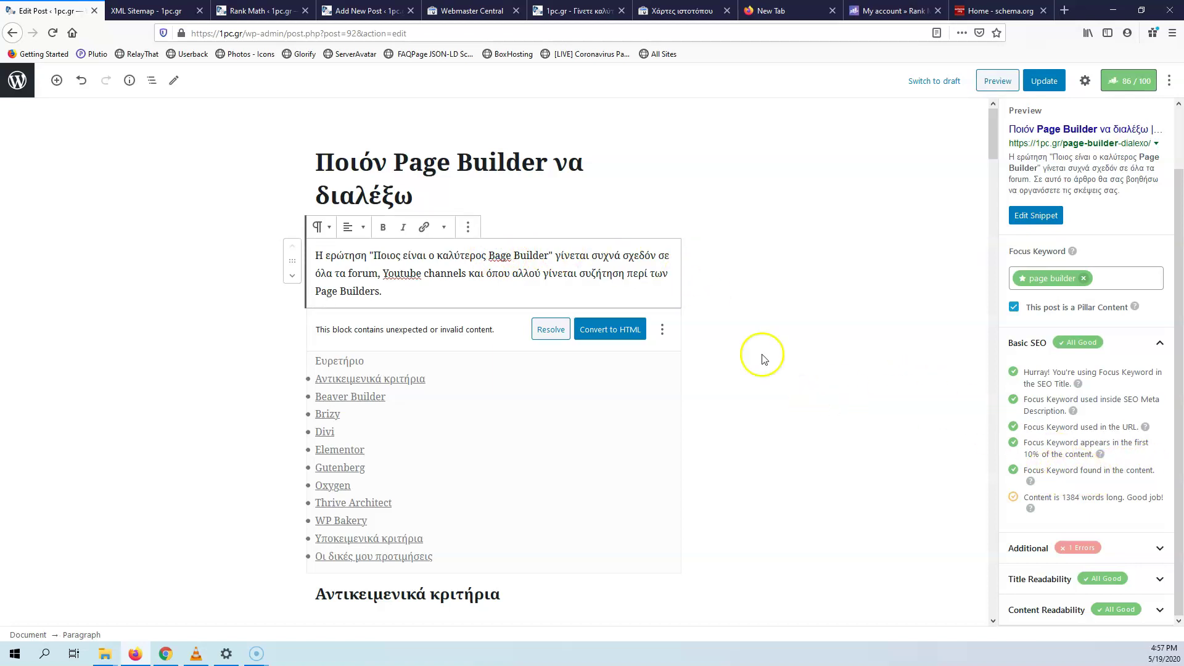
pyautogui.click(599, 221)
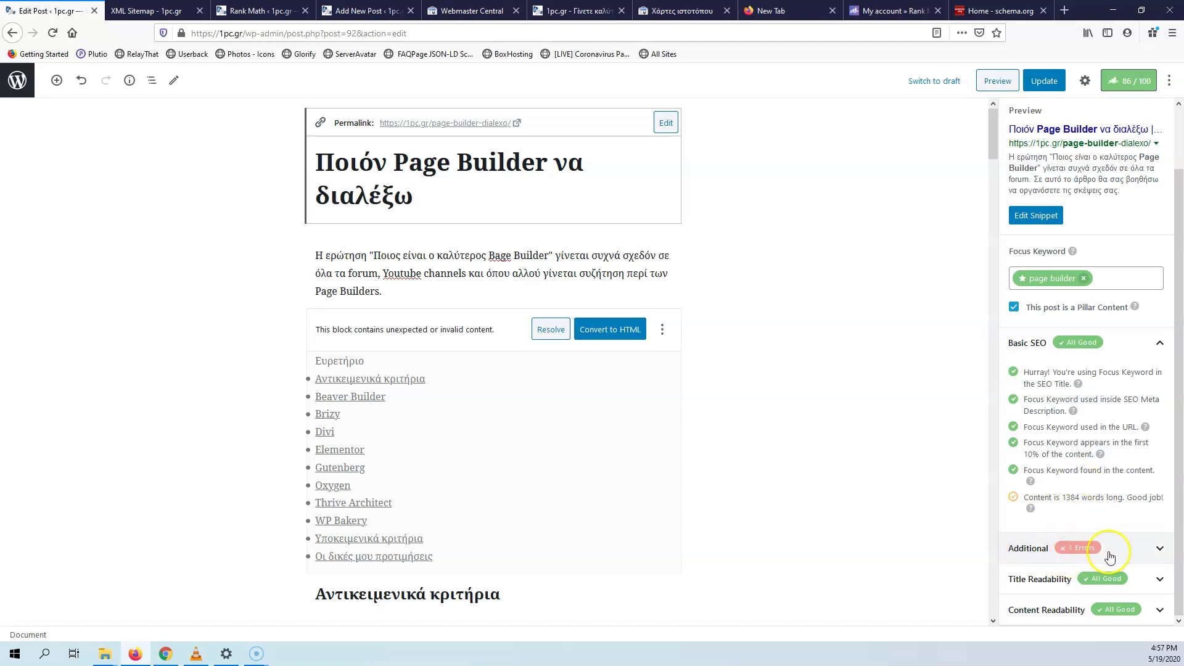
# Step: Expand the Additional SEO checks, compare them with the post's content and collapse the section
pyautogui.click(1147, 548)
pyautogui.scroll(-4, 1142, 468)
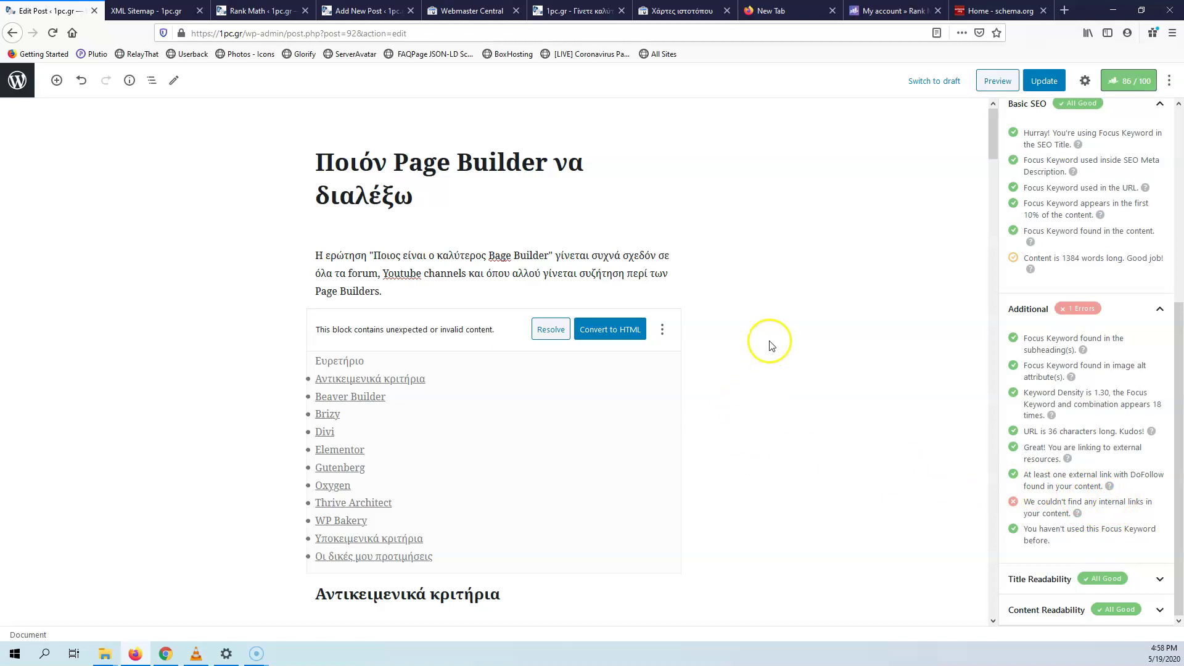
pyautogui.scroll(-10, 770, 346)
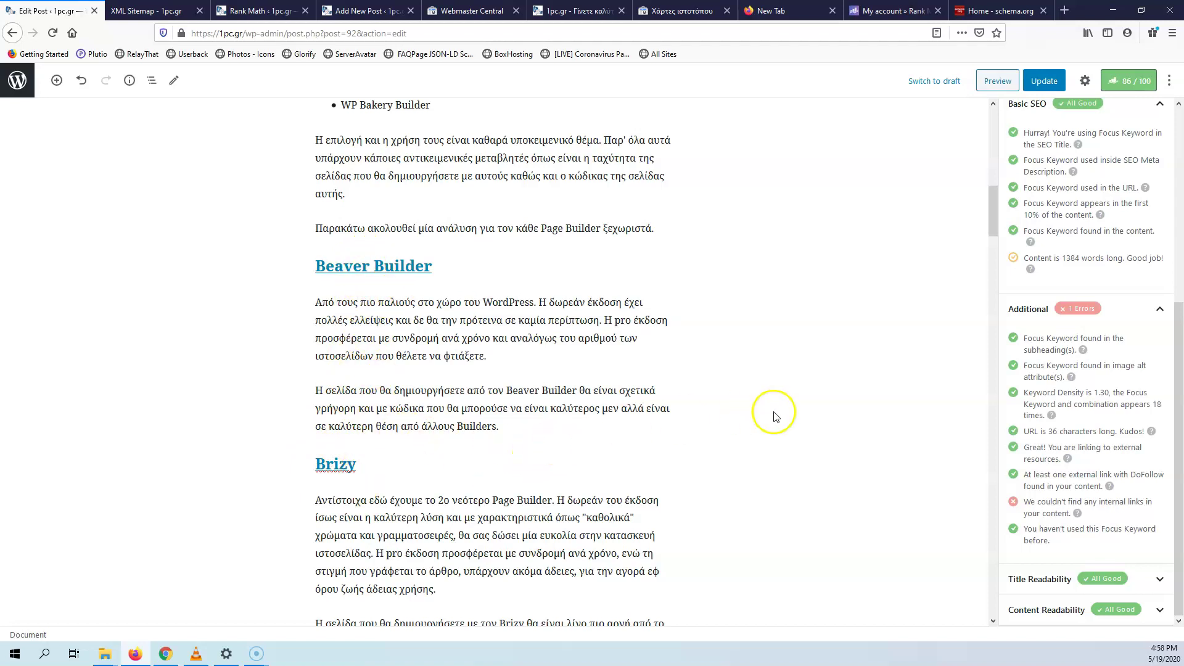
pyautogui.click(1160, 309)
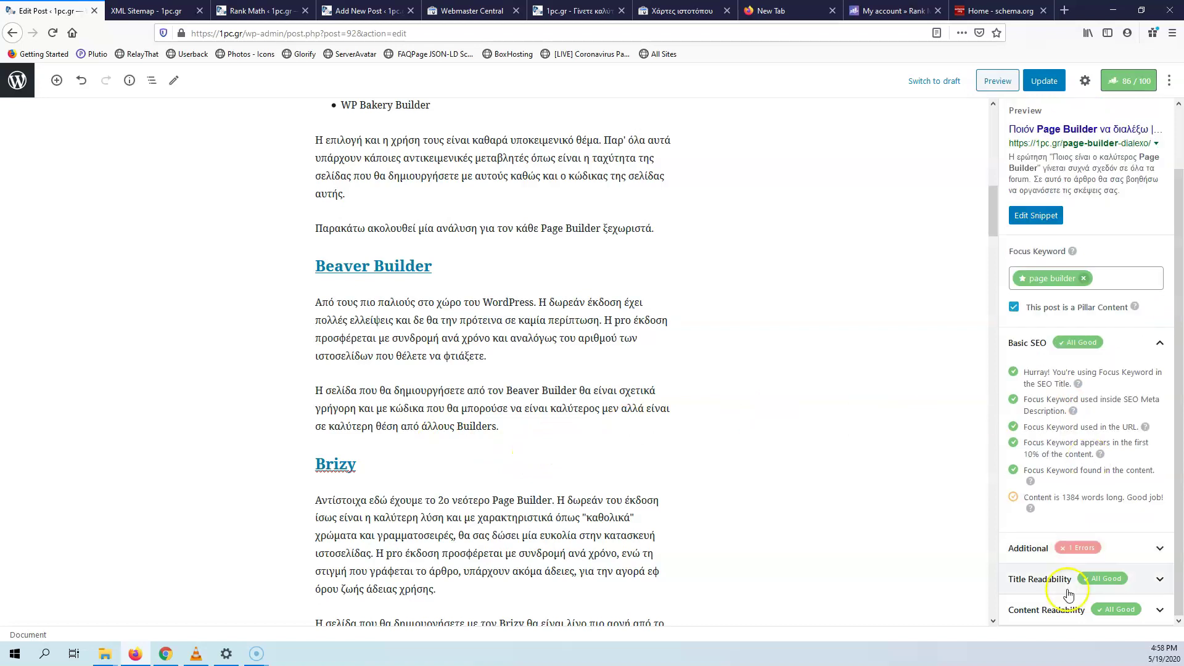
# Step: Expand the Title Readability and Content Readability checks and read through their items
pyautogui.click(1159, 581)
pyautogui.scroll(-2, 1044, 515)
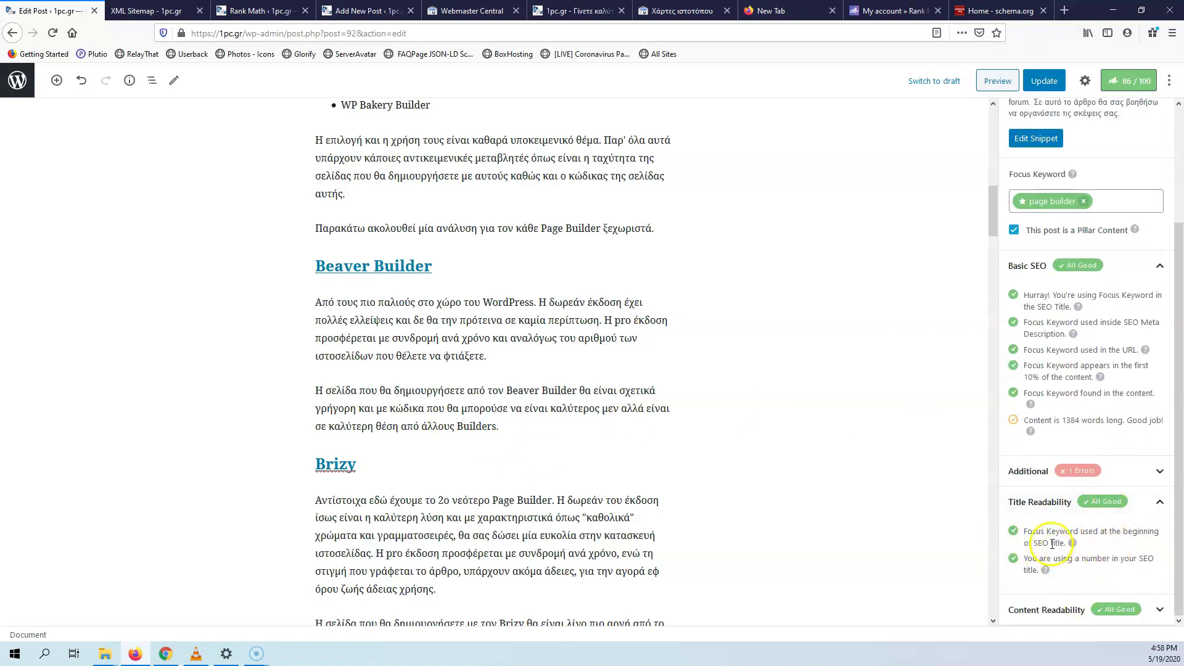
pyautogui.click(1160, 609)
pyautogui.scroll(-2, 1124, 517)
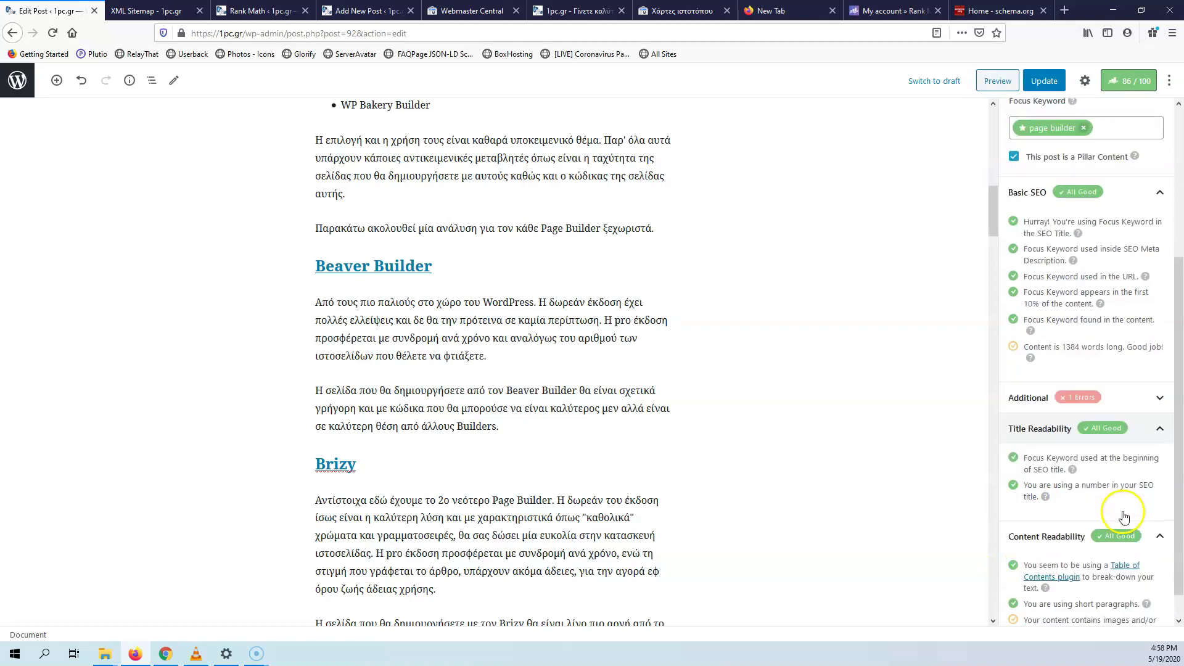
# Step: Look over the general SEO checks once more and examine the post's advanced robots, canonical URL and breadcrumb settings
pyautogui.scroll(6, 1110, 519)
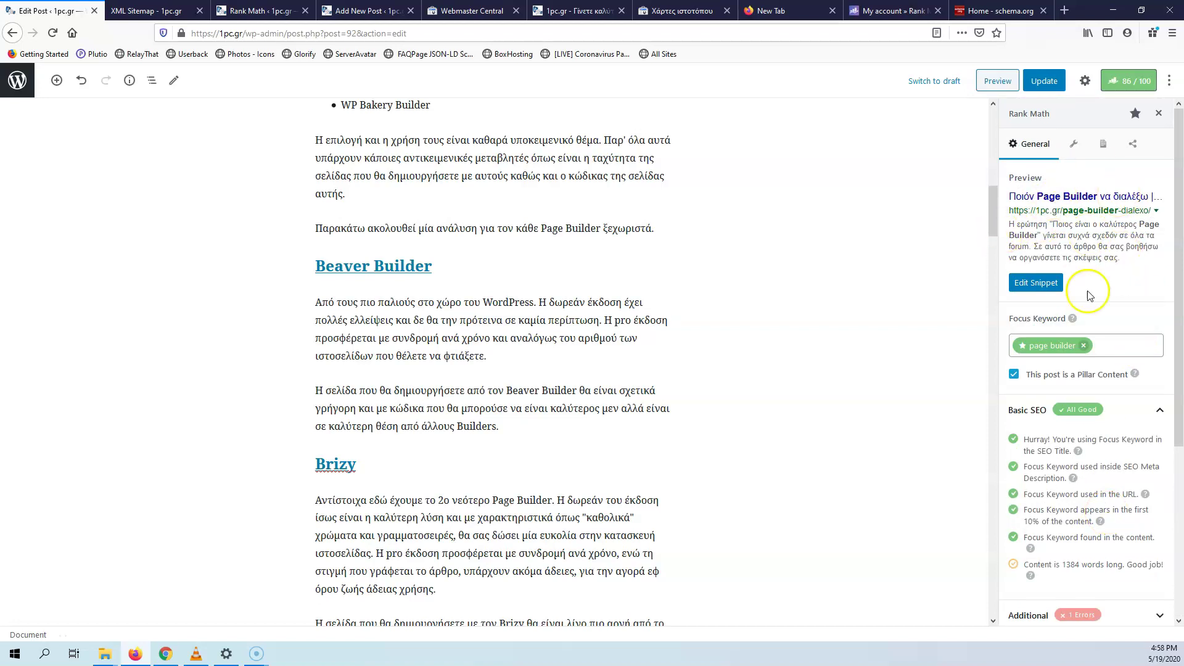
pyautogui.scroll(-4, 1150, 410)
pyautogui.scroll(4, 1147, 389)
pyautogui.click(1071, 148)
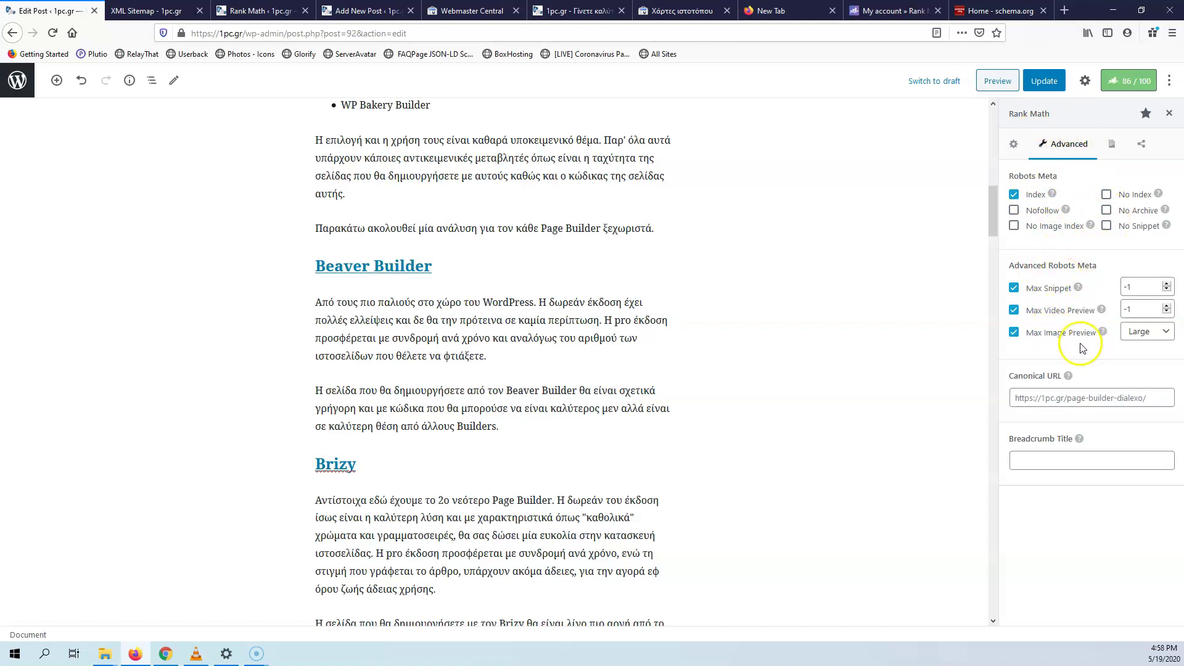
# Step: Switch the post's schema type to Service to view its fields, and set it back to Article
pyautogui.click(1116, 147)
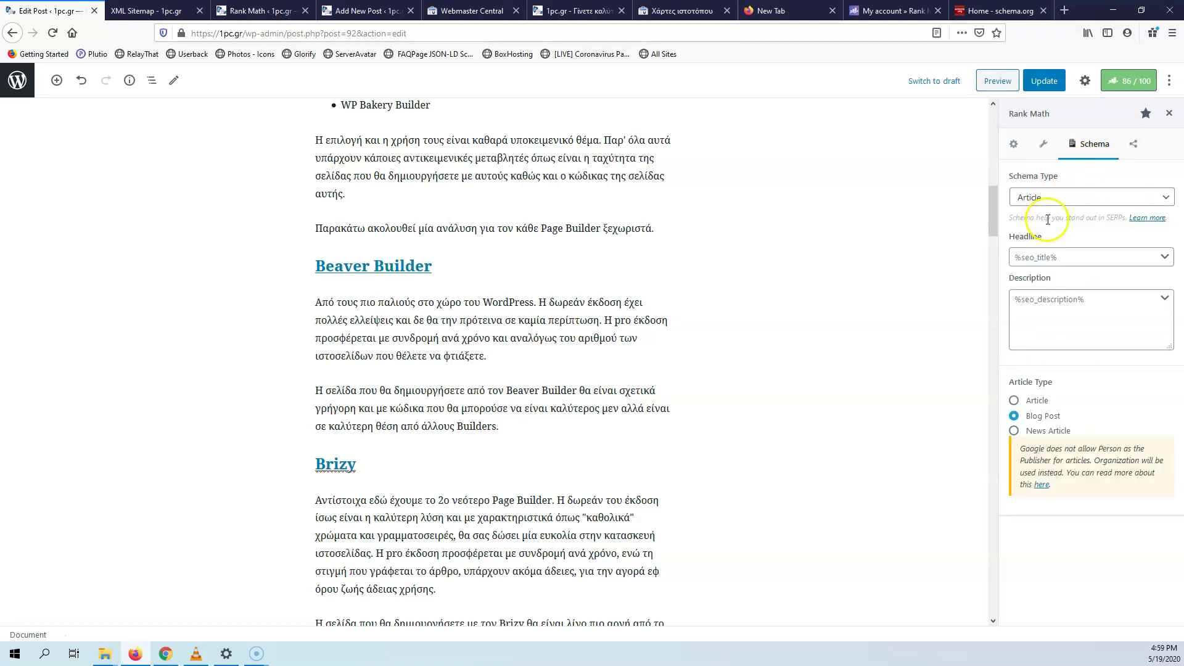
pyautogui.click(1065, 197)
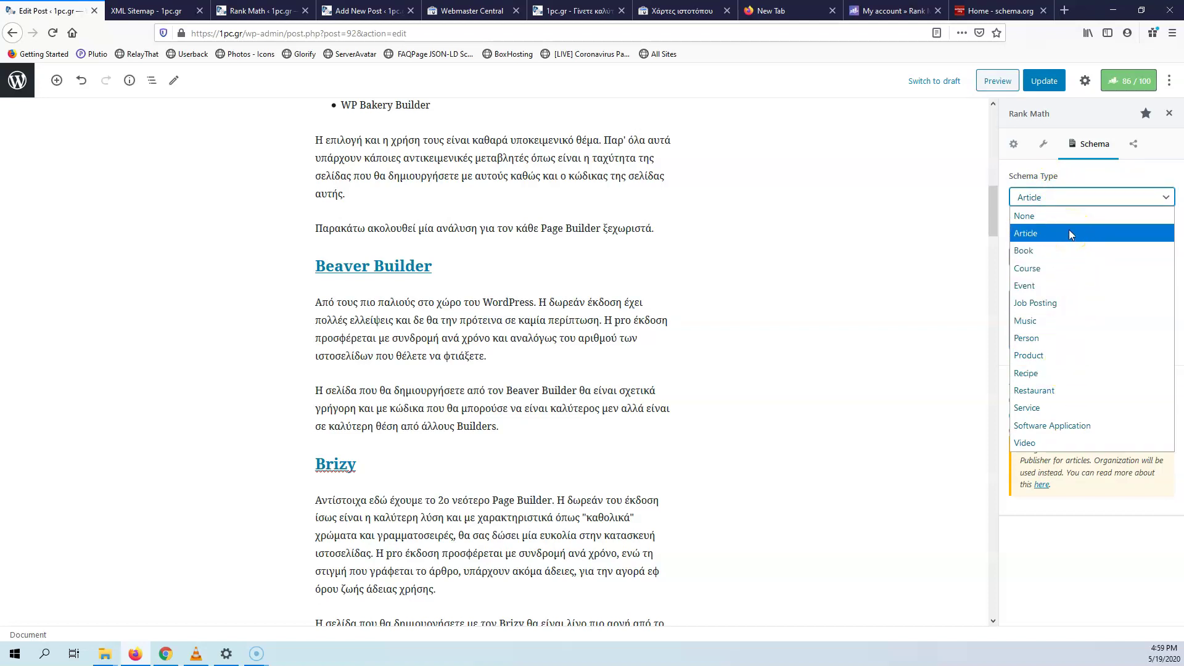
pyautogui.click(1067, 410)
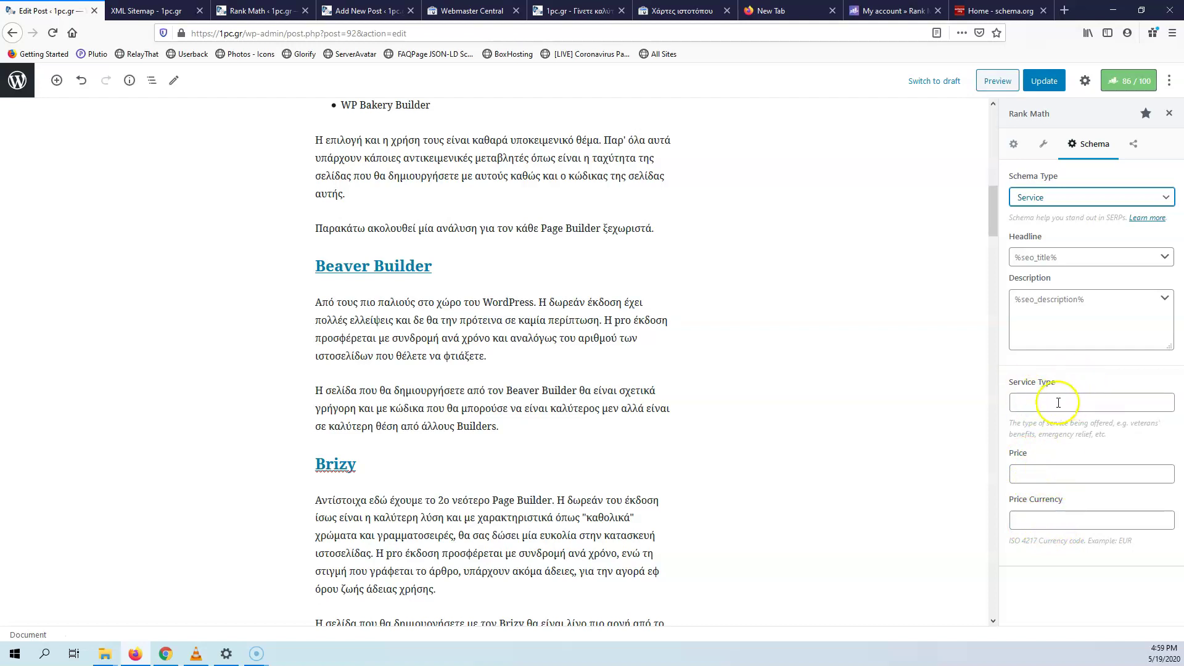
pyautogui.click(1077, 198)
pyautogui.click(1057, 234)
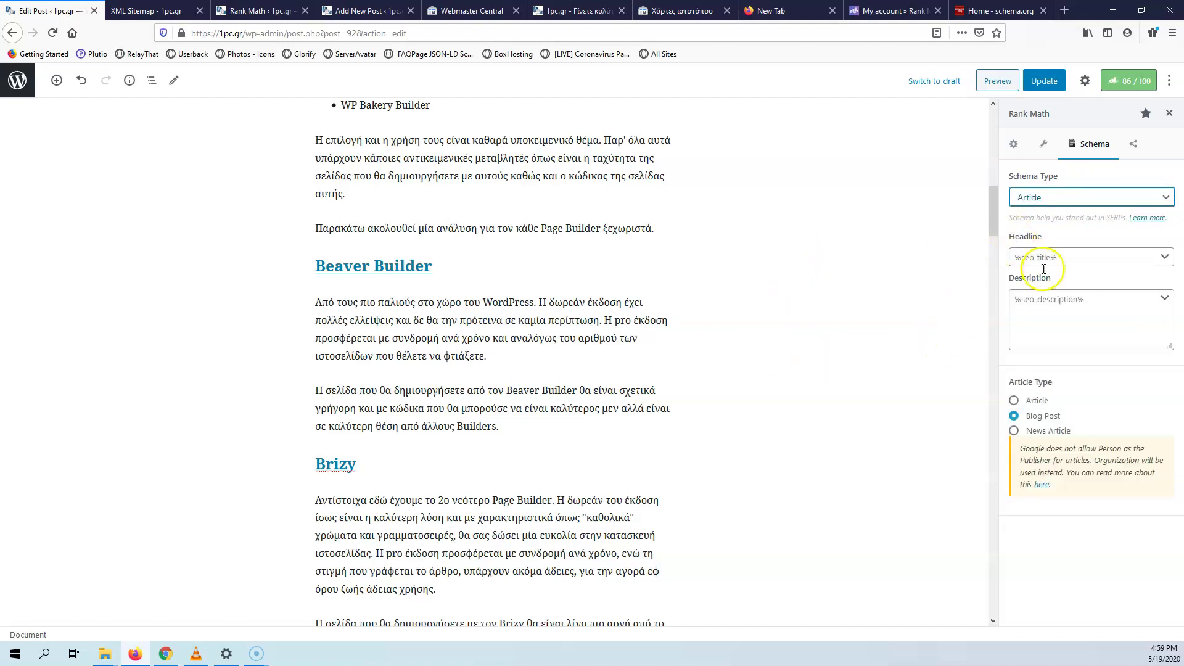
# Step: Switch the post's schema type to Software Application, look through its fields, and restore the Article type
pyautogui.click(1071, 201)
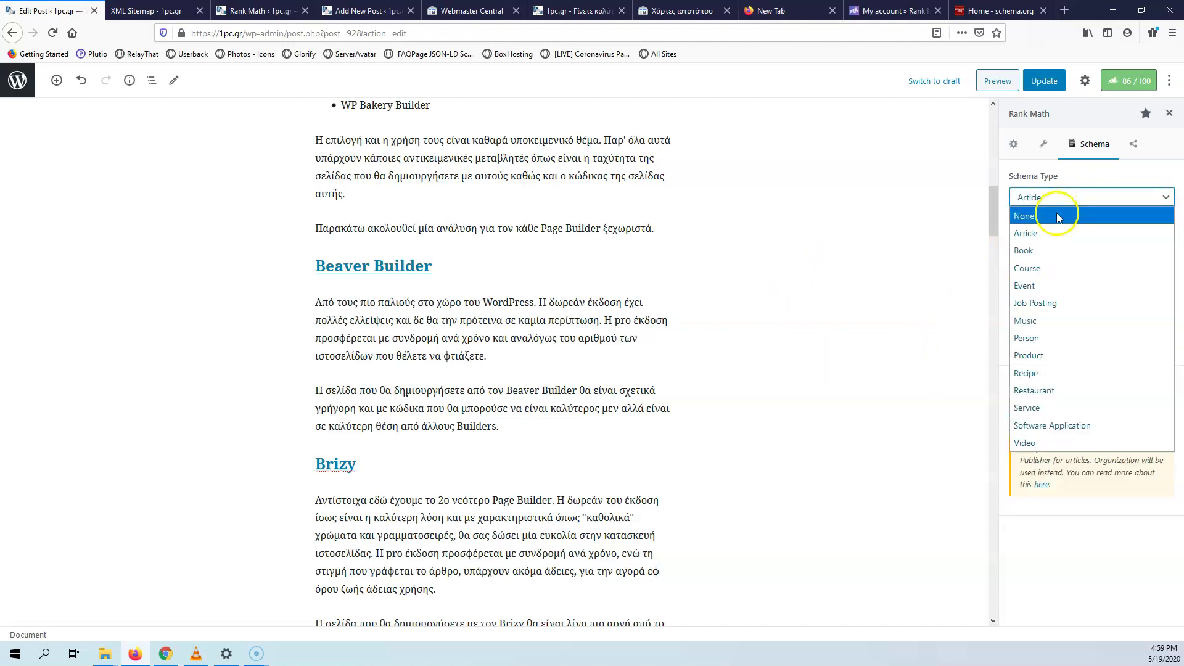
pyautogui.click(1059, 233)
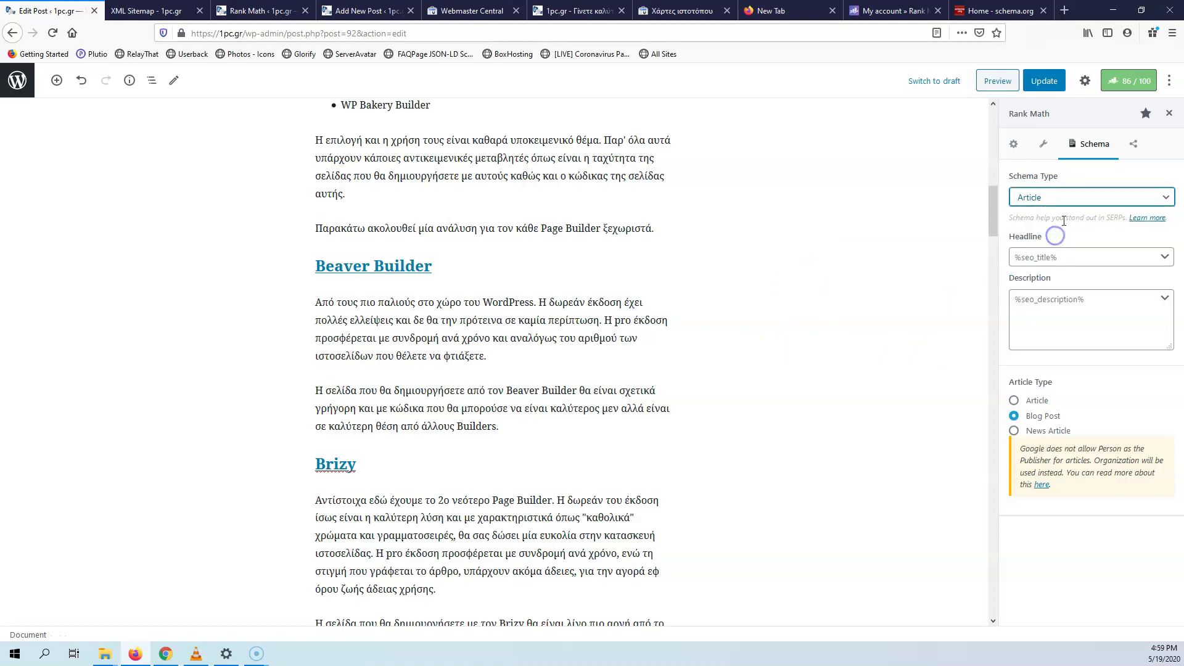
pyautogui.click(1080, 201)
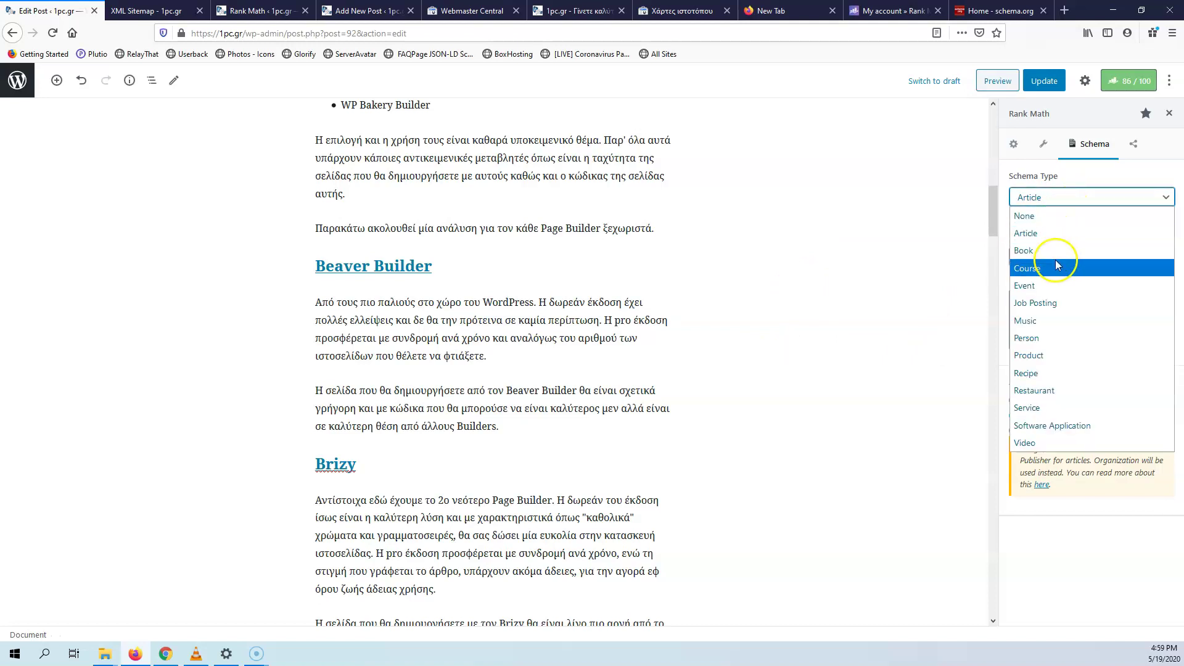
pyautogui.click(1055, 427)
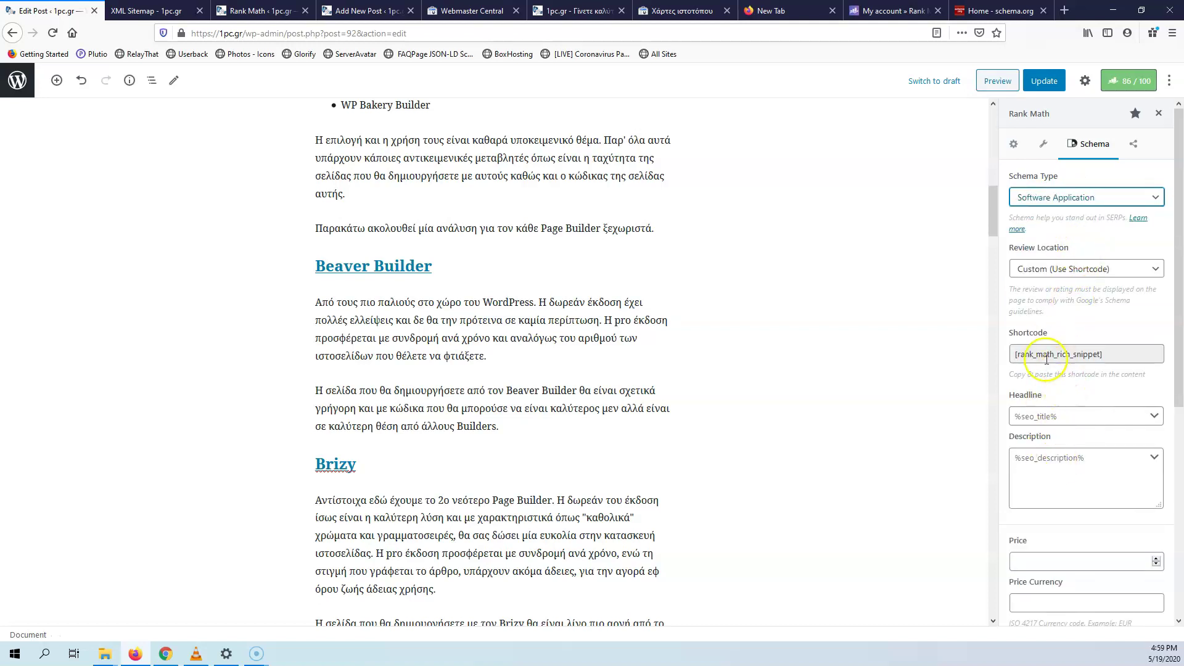
pyautogui.scroll(-1, 1050, 317)
pyautogui.scroll(-4, 1050, 316)
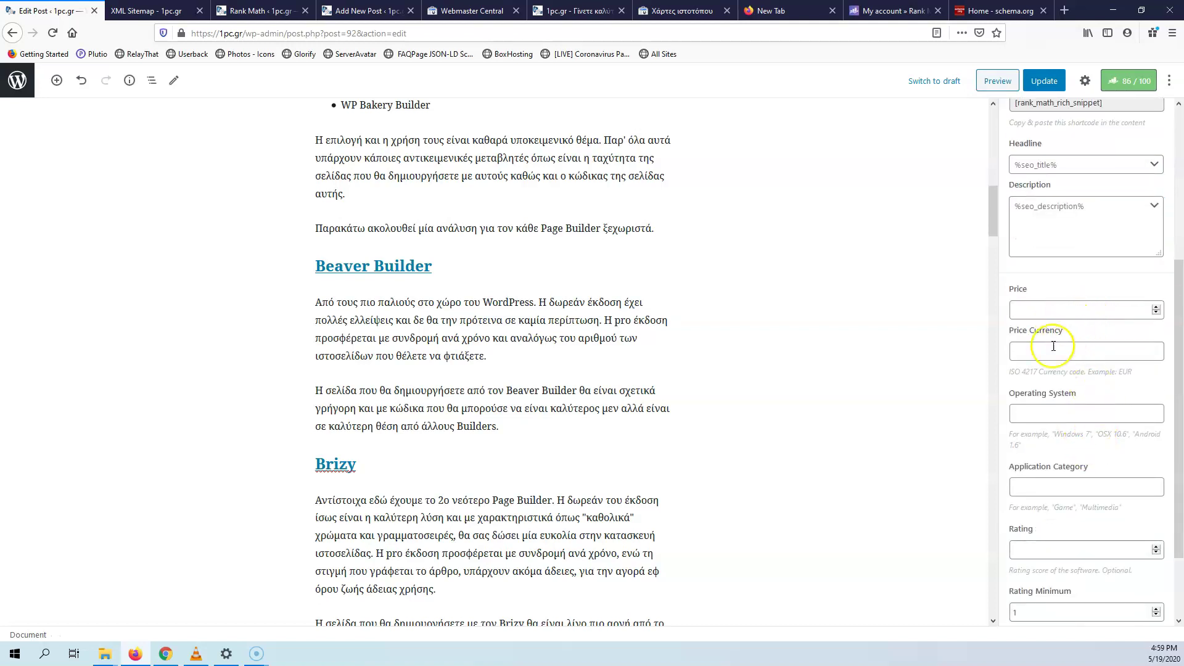
pyautogui.scroll(-2, 1062, 568)
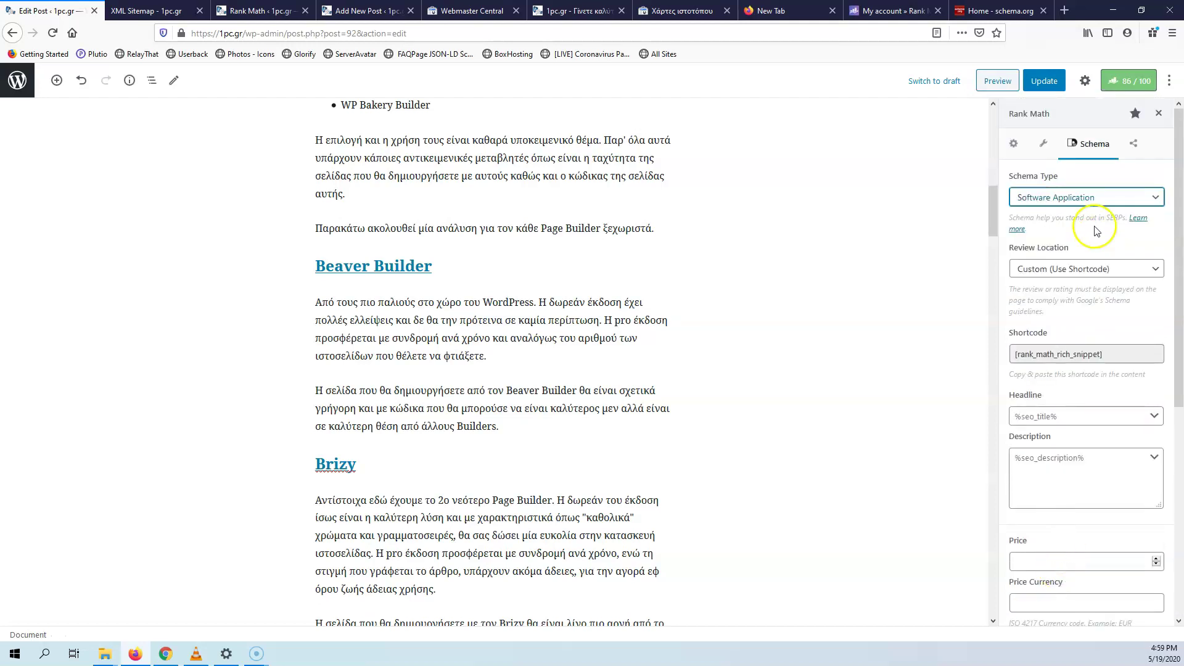
pyautogui.click(1081, 197)
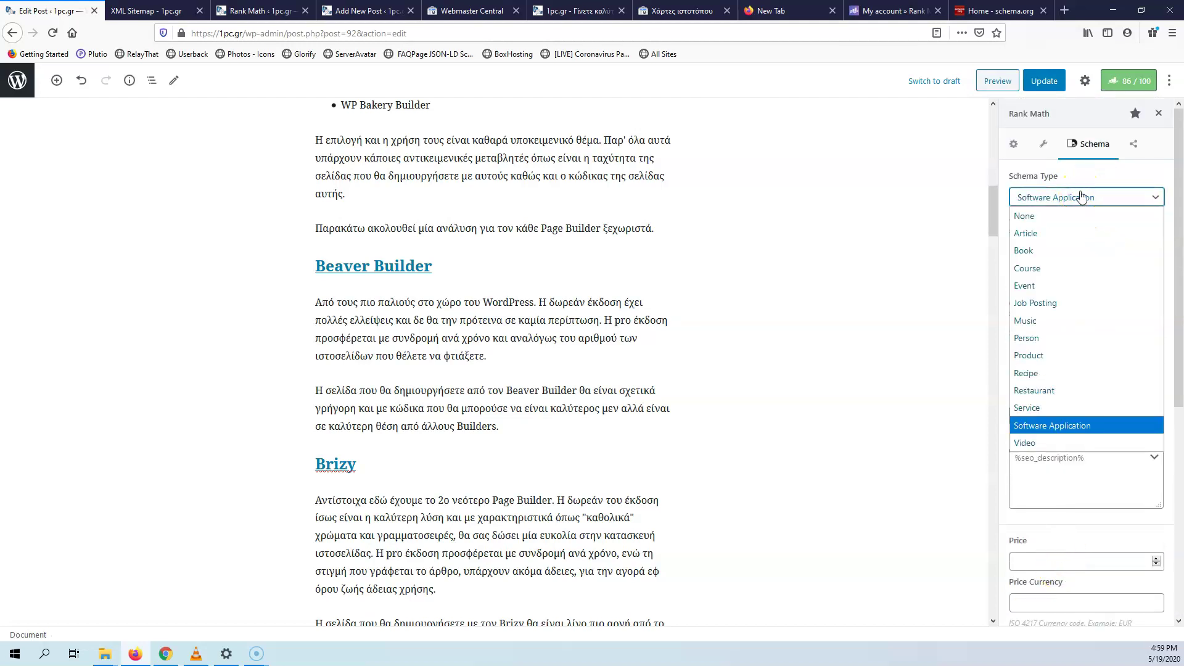
pyautogui.click(1069, 240)
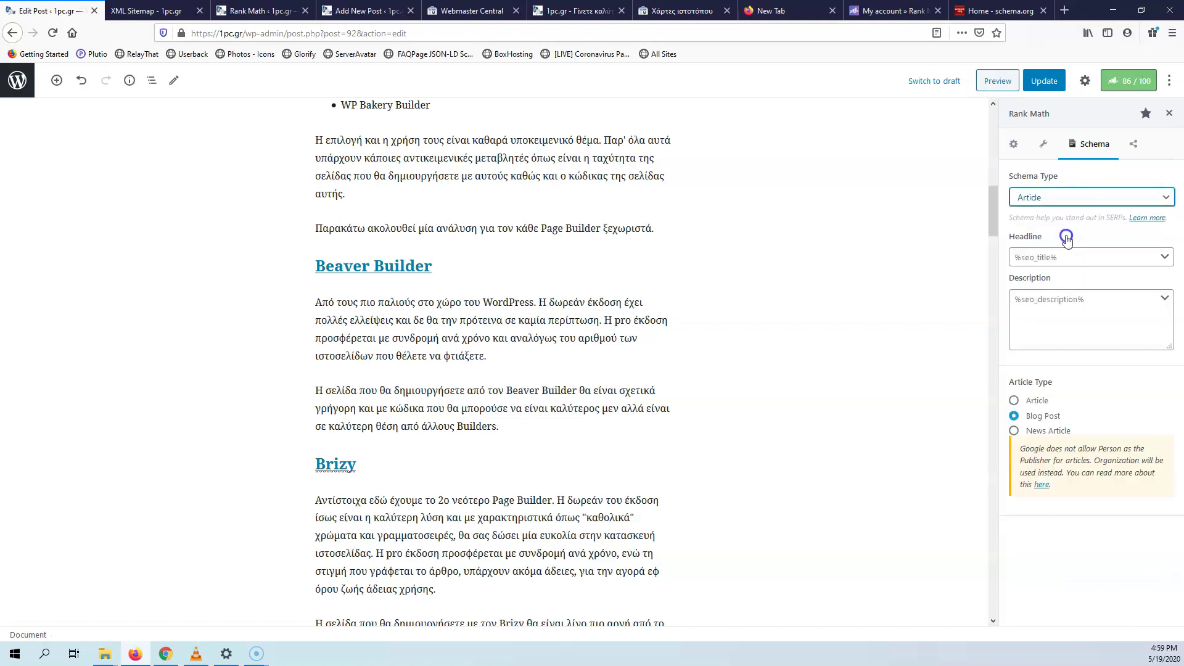
# Step: Examine the post's Facebook sharing preview with its image, title, description and icon overlay options, and close the snippet editor
pyautogui.click(1131, 146)
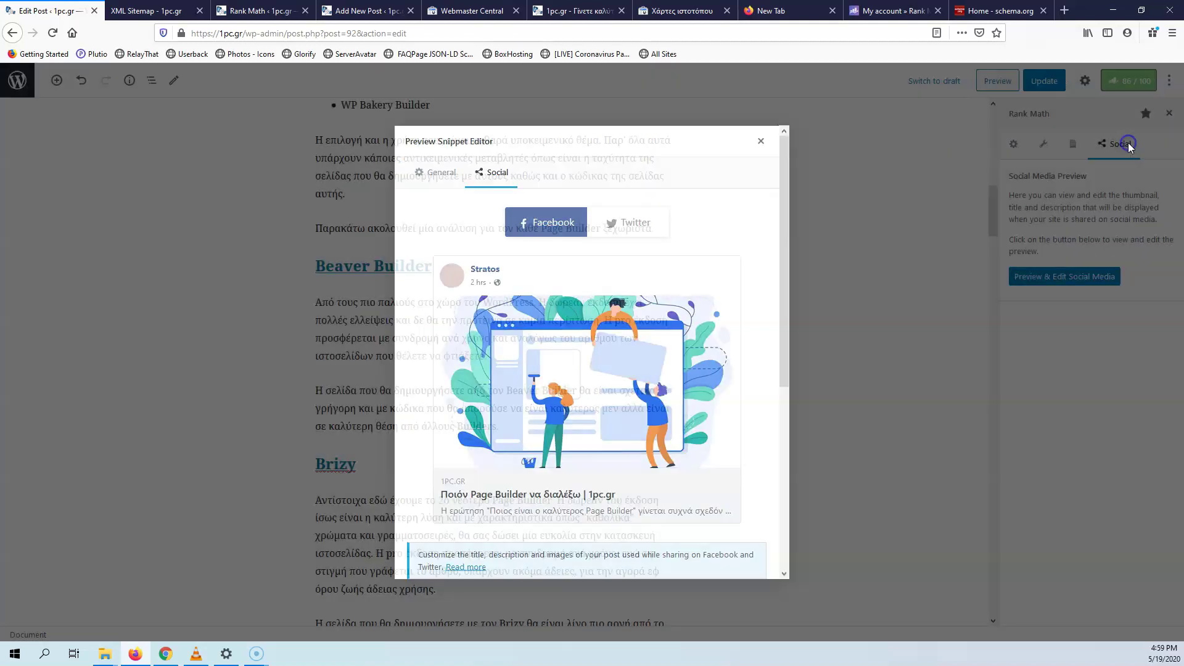
pyautogui.scroll(-5, 615, 432)
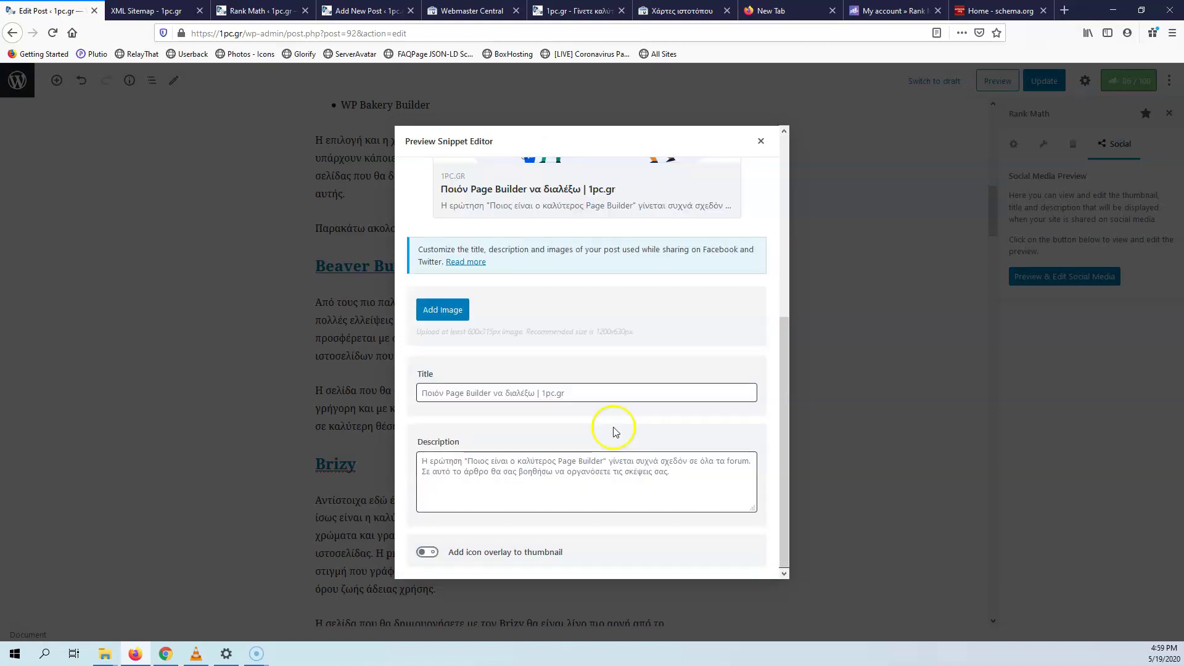
pyautogui.scroll(5, 626, 334)
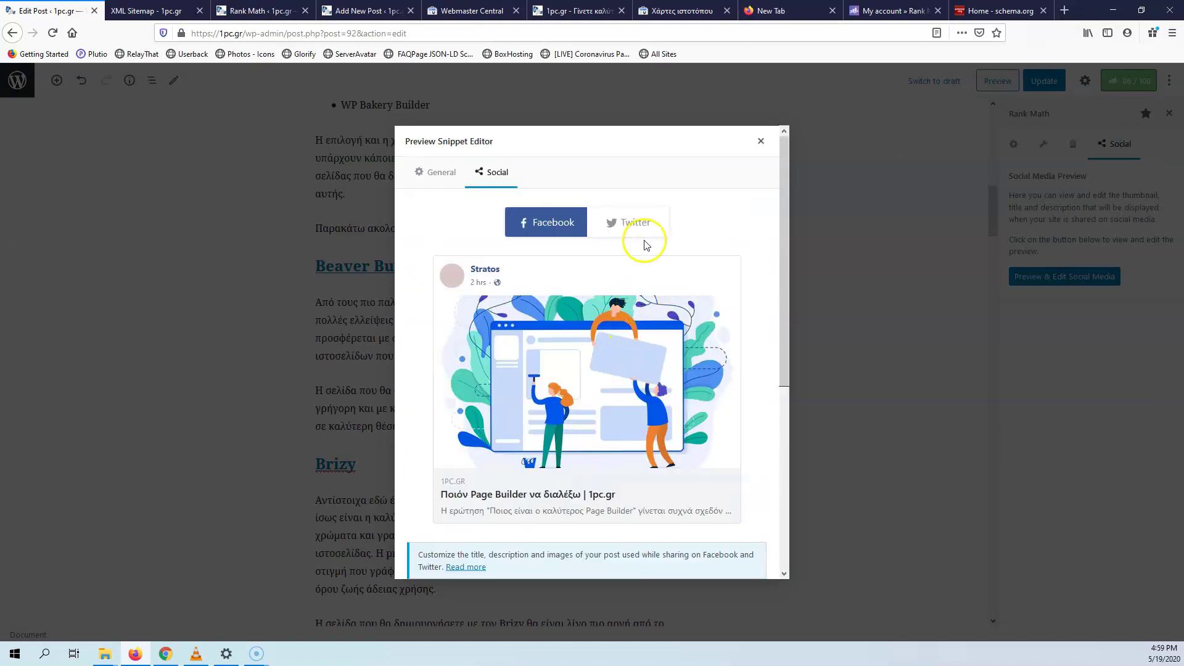
pyautogui.scroll(-5, 638, 275)
pyautogui.click(762, 141)
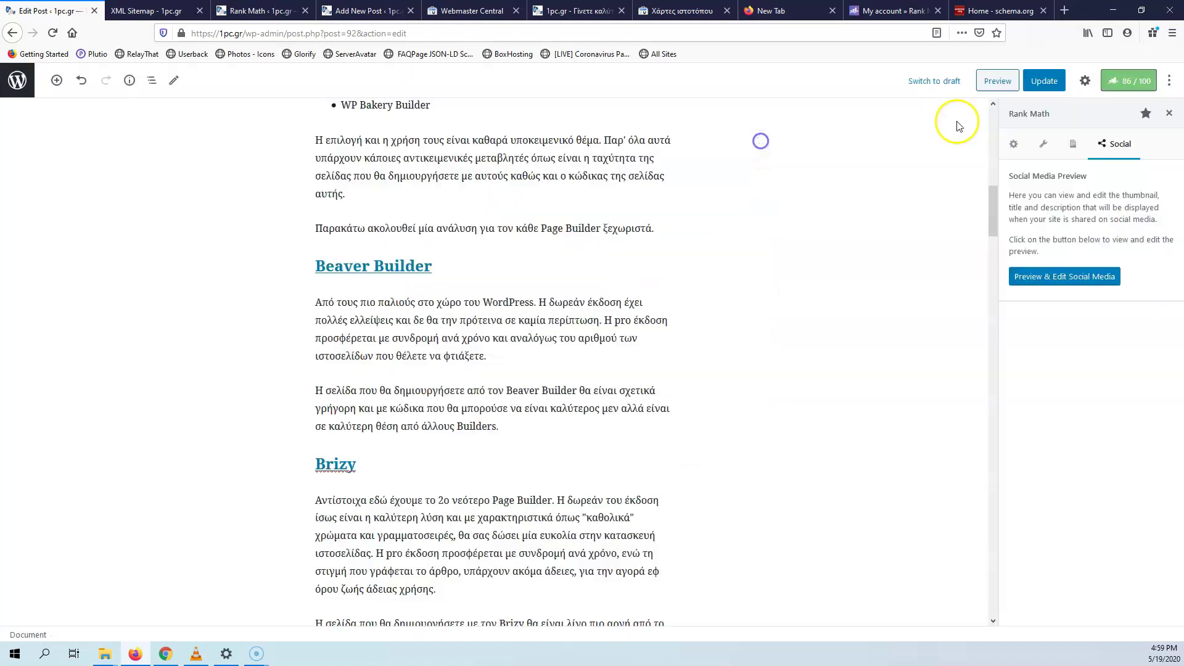
# Step: Update the post and leave the editor for the list of all posts
pyautogui.click(1044, 81)
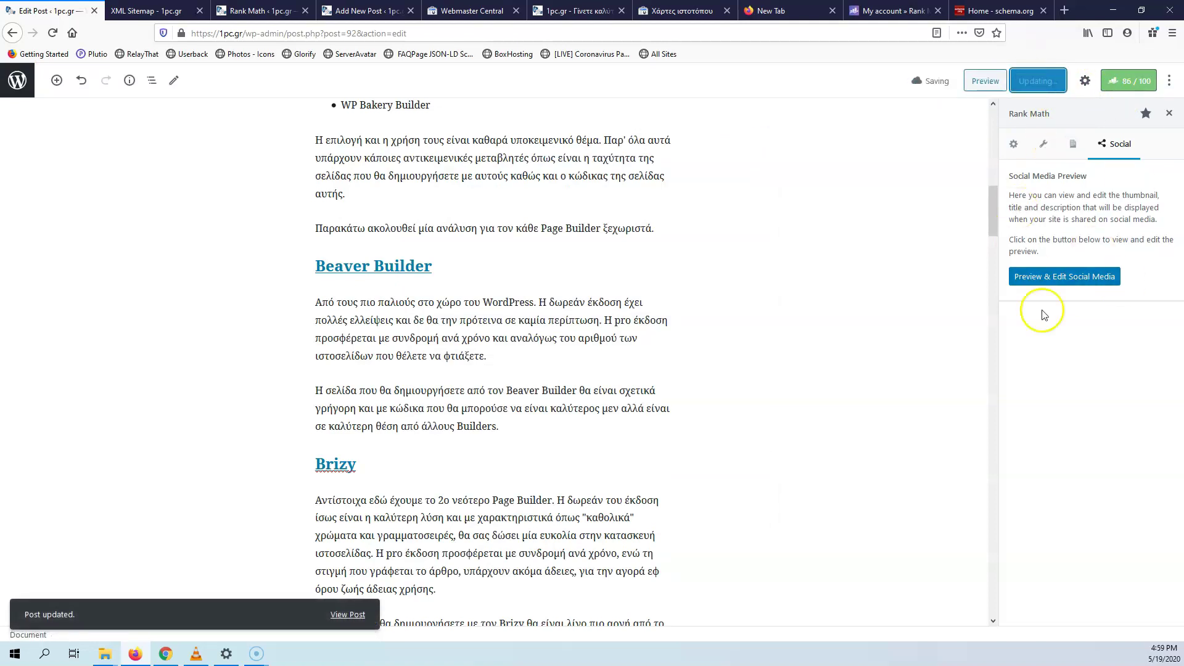
pyautogui.click(164, 19)
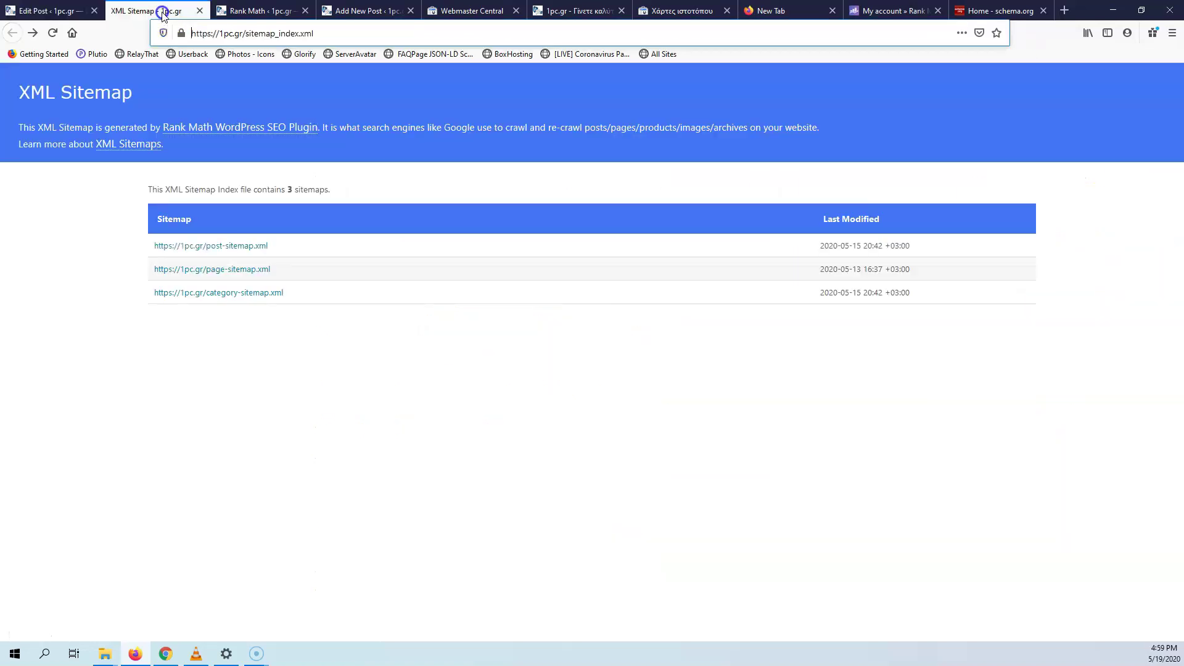
pyautogui.click(34, 13)
pyautogui.click(9, 83)
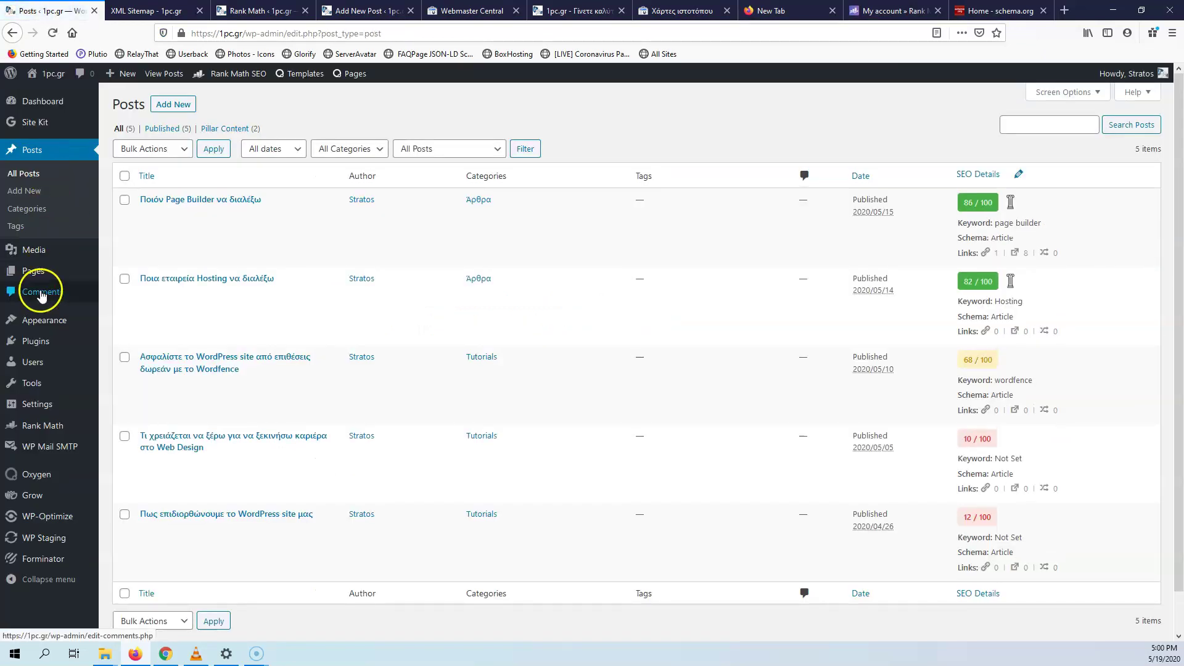
# Step: Open the list of all pages and look through the SEO details of each page
pyautogui.moveTo(39, 274)
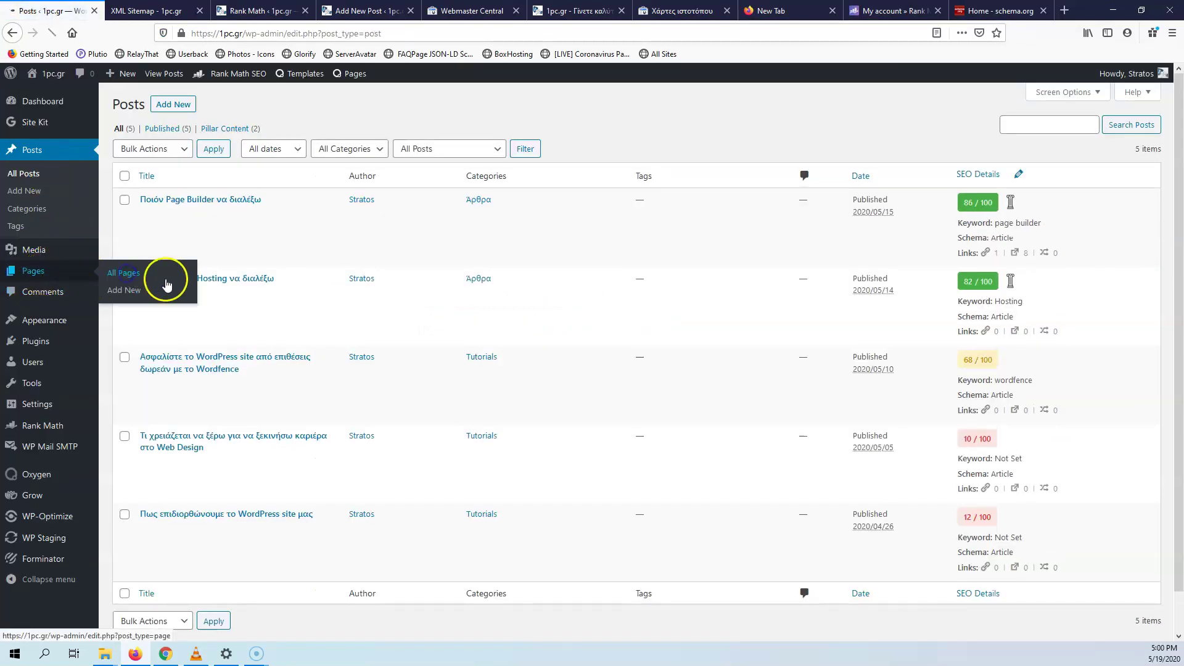
pyautogui.click(165, 277)
pyautogui.scroll(-3, 451, 369)
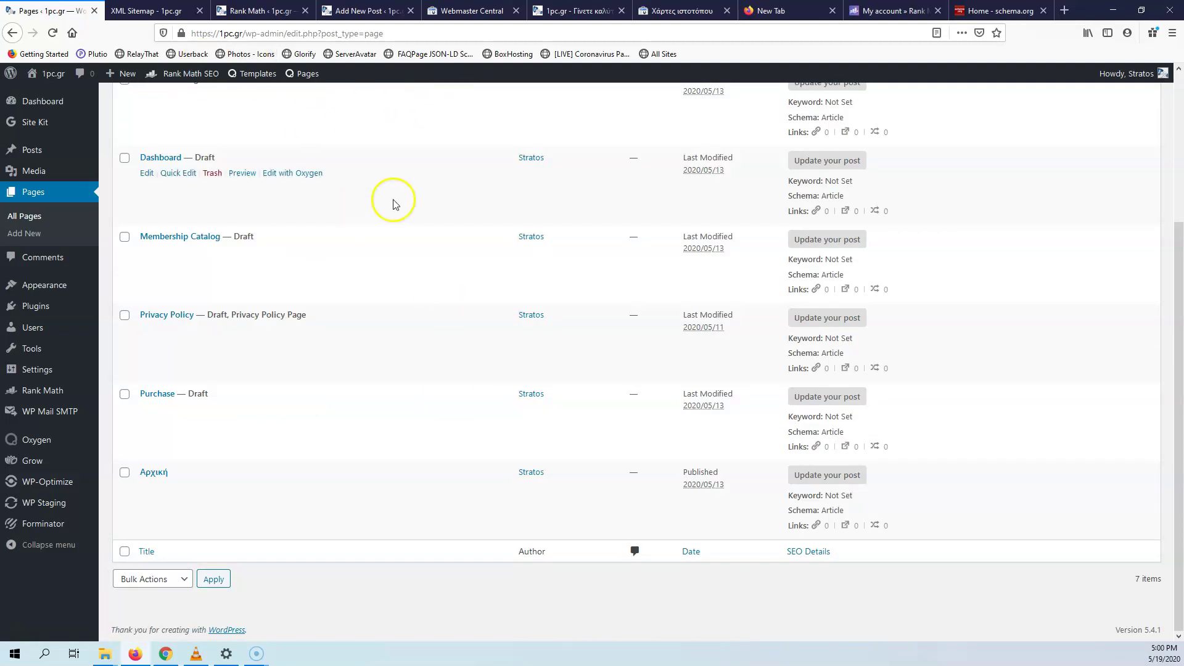
pyautogui.scroll(3, 444, 188)
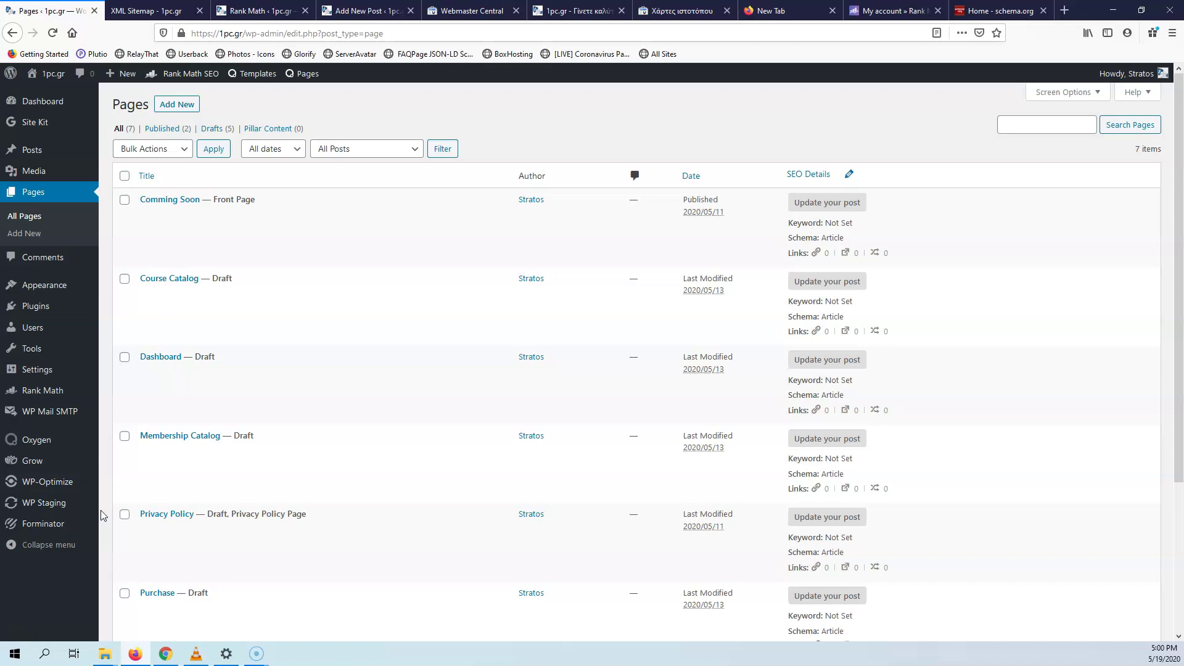
pyautogui.click(12, 636)
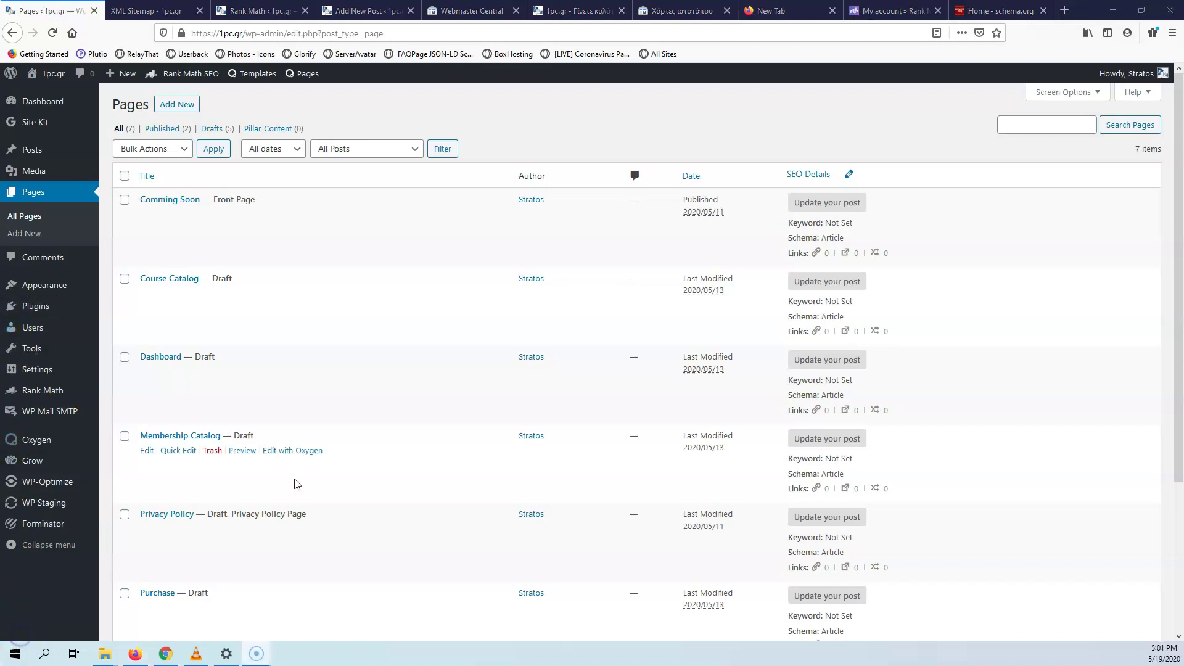